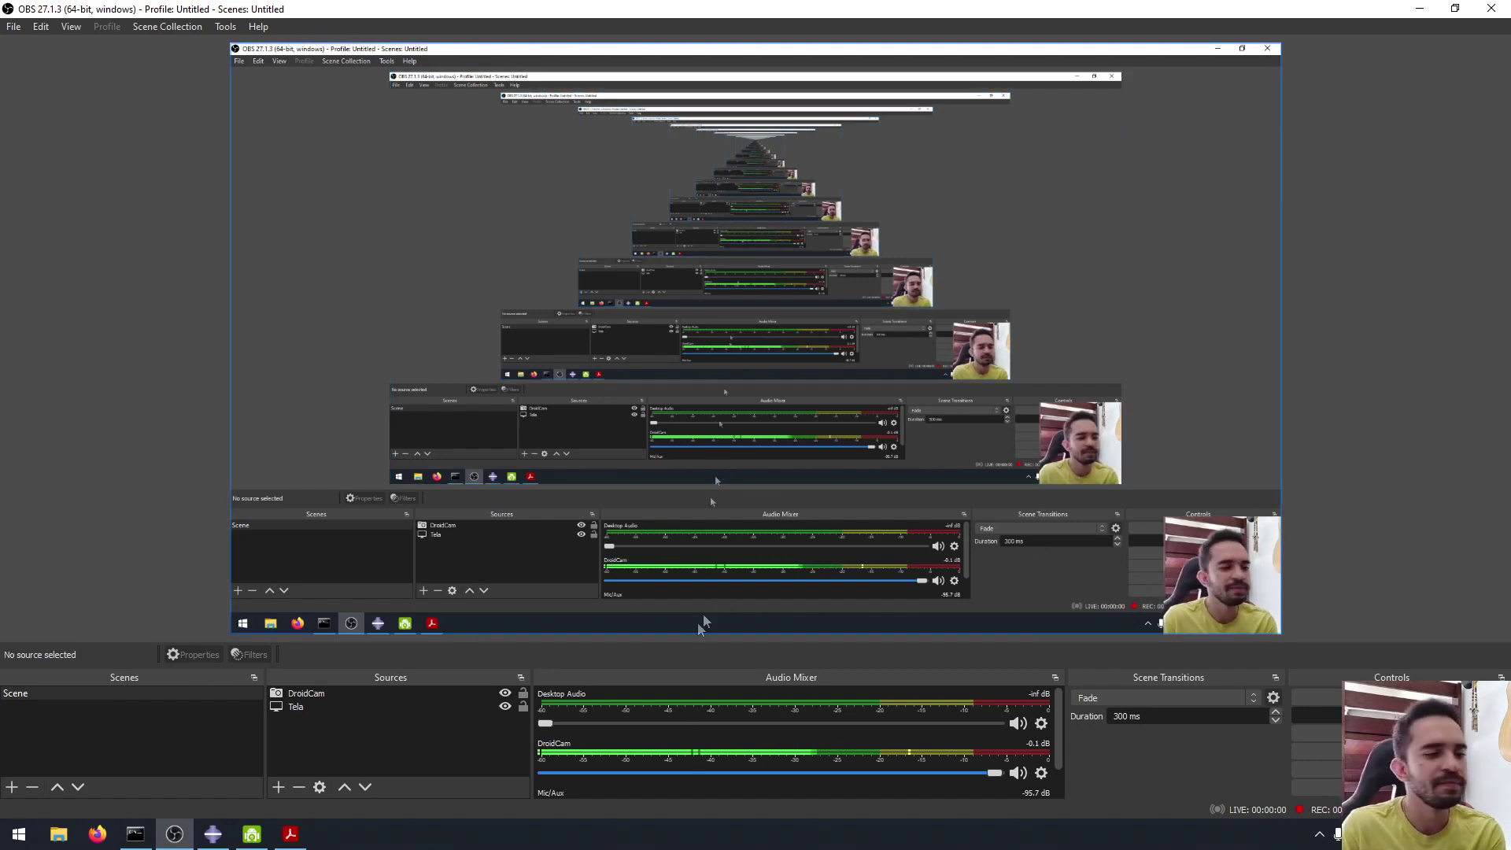
Switch to the Análise de Flambagem PDF in Acrobat Reader and review the beam's supports, end moments and dimension table.
left_click(291, 834)
scroll(613, 535, "up", 5)
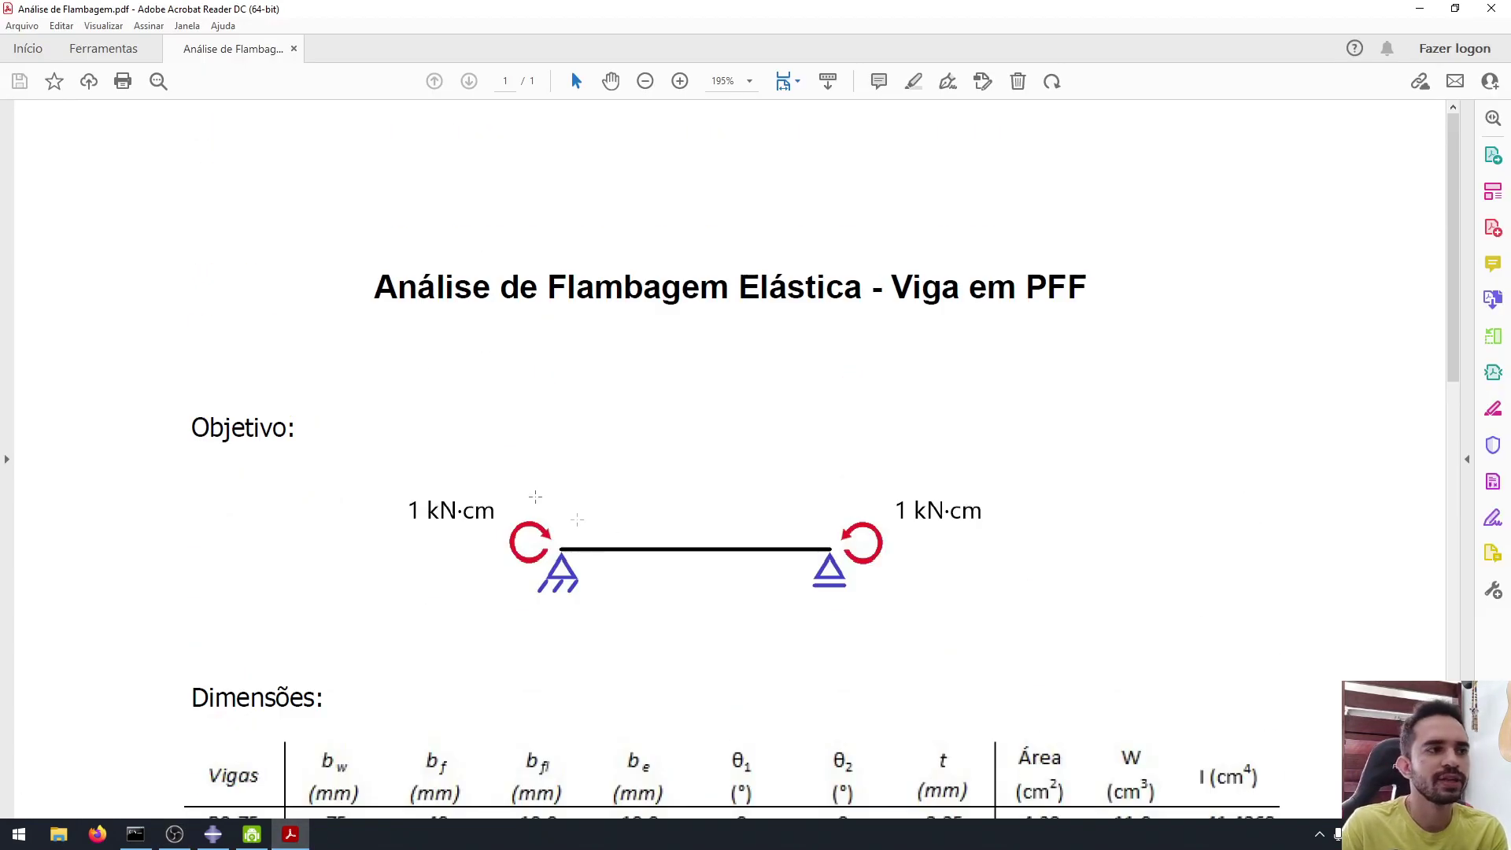
left_click_drag(377, 287, 1088, 286)
left_click(1077, 441)
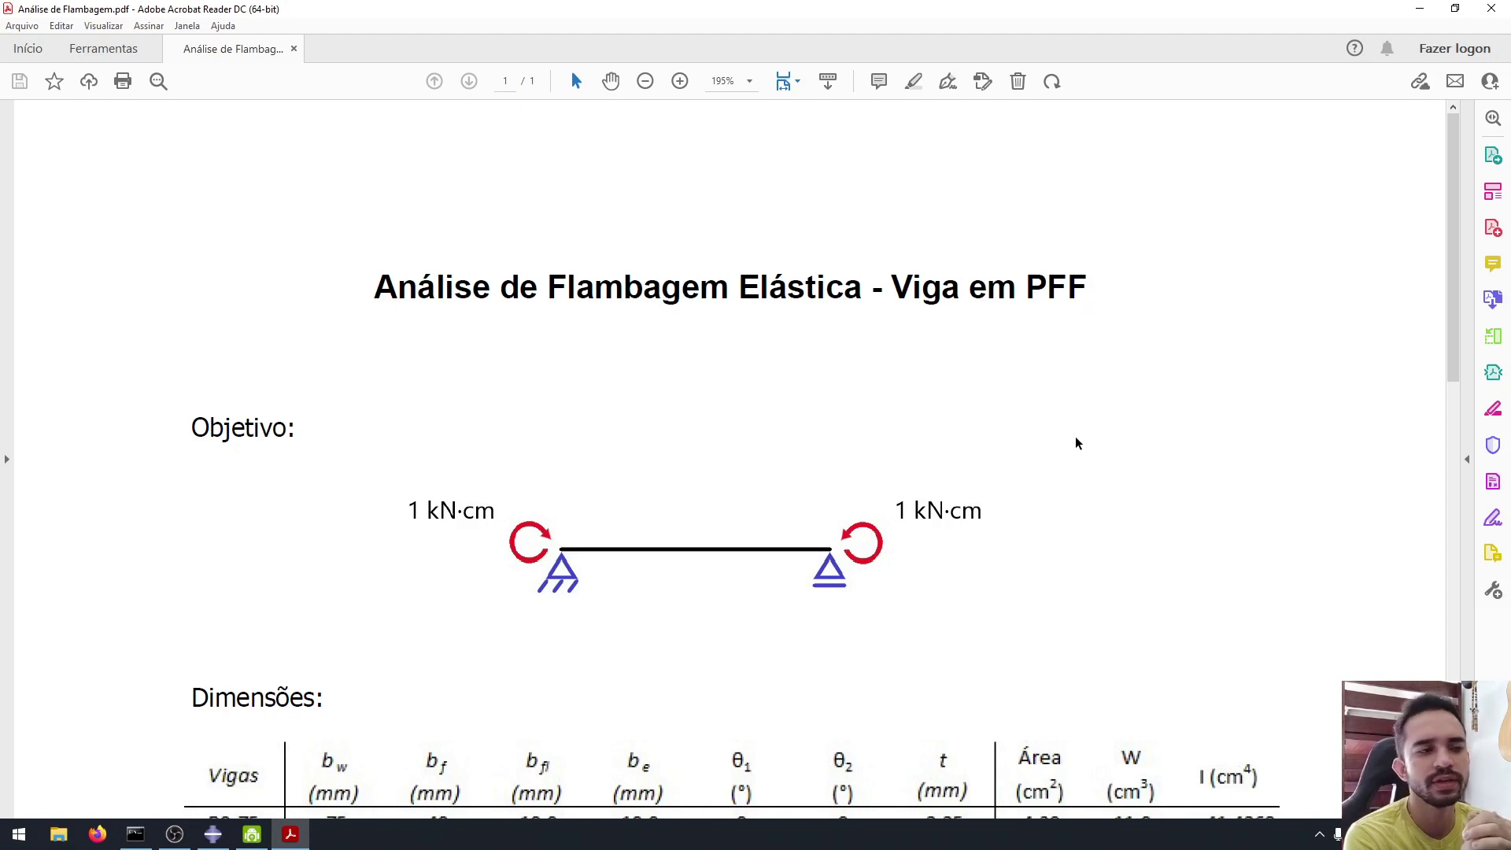
scroll(1077, 443, "down", 1)
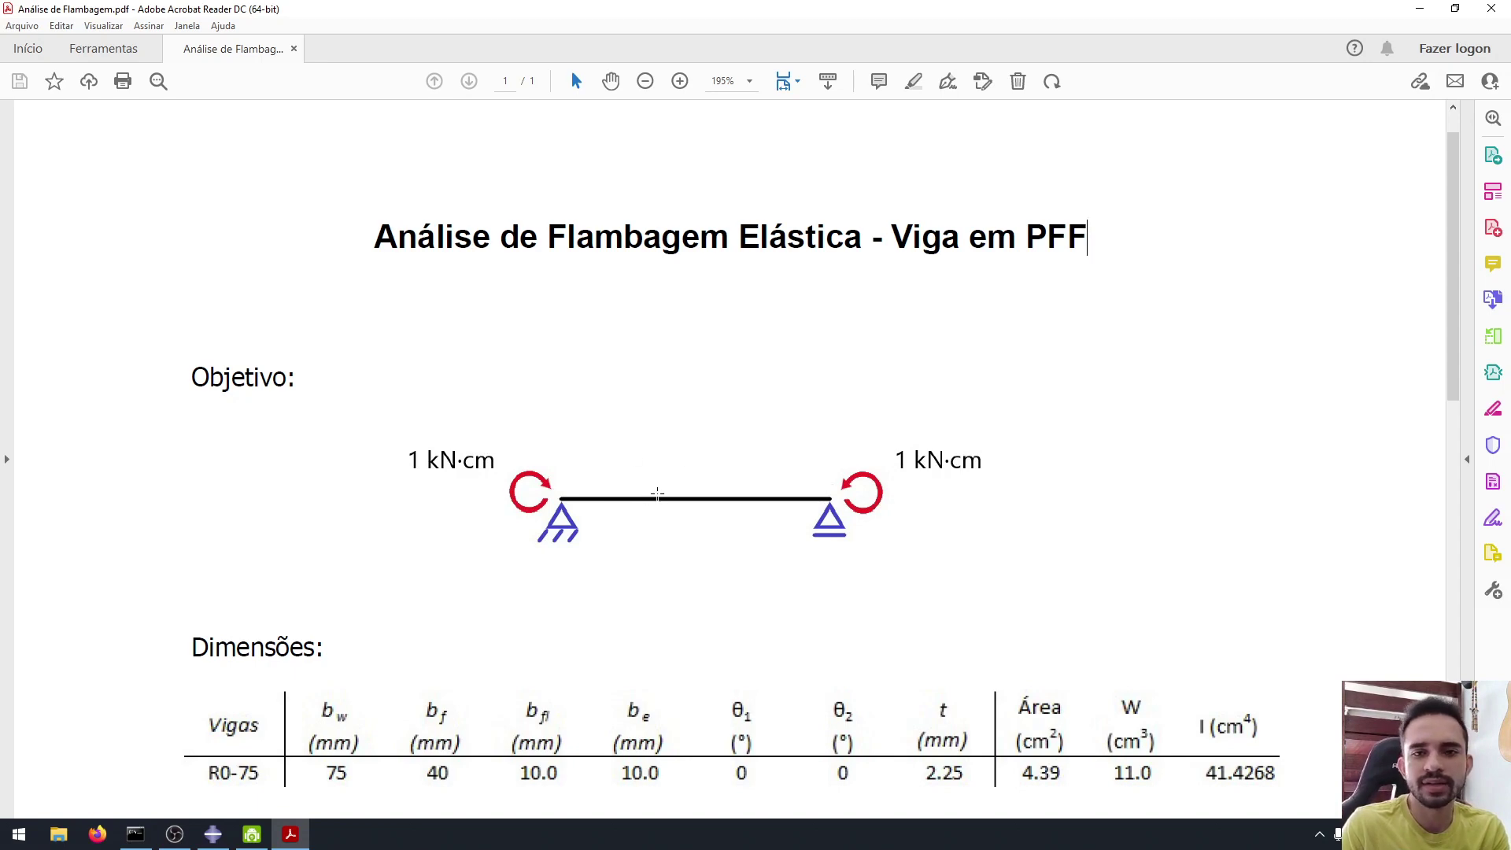
scroll(654, 494, "down", 2)
scroll(785, 380, "up", 2)
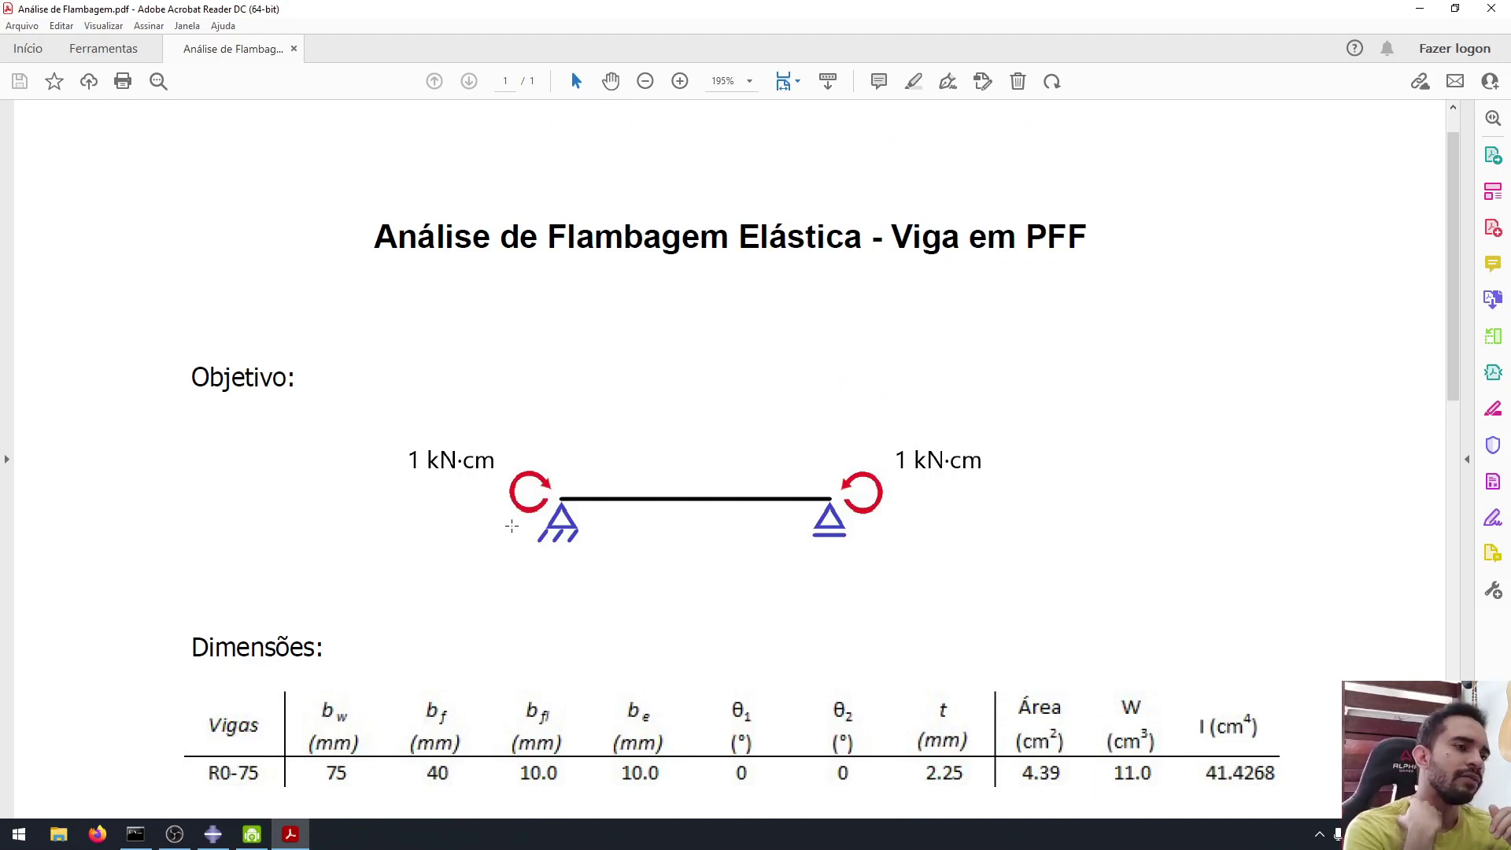
Switch to Abaqus/CAE and look over the items in the model tree under Model-1.
left_click(212, 834)
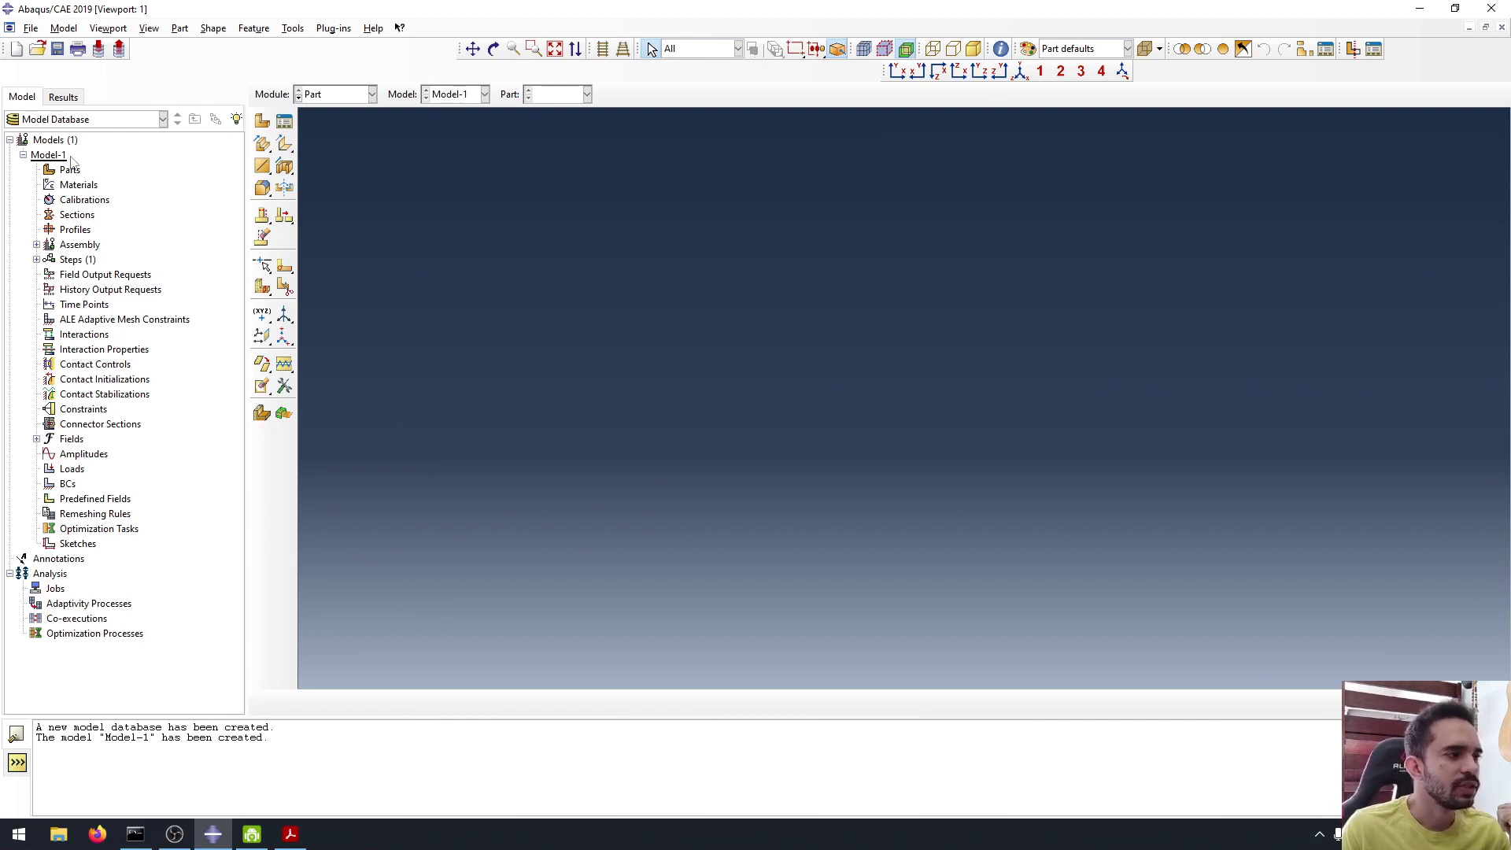
left_click(24, 154)
left_click(24, 154)
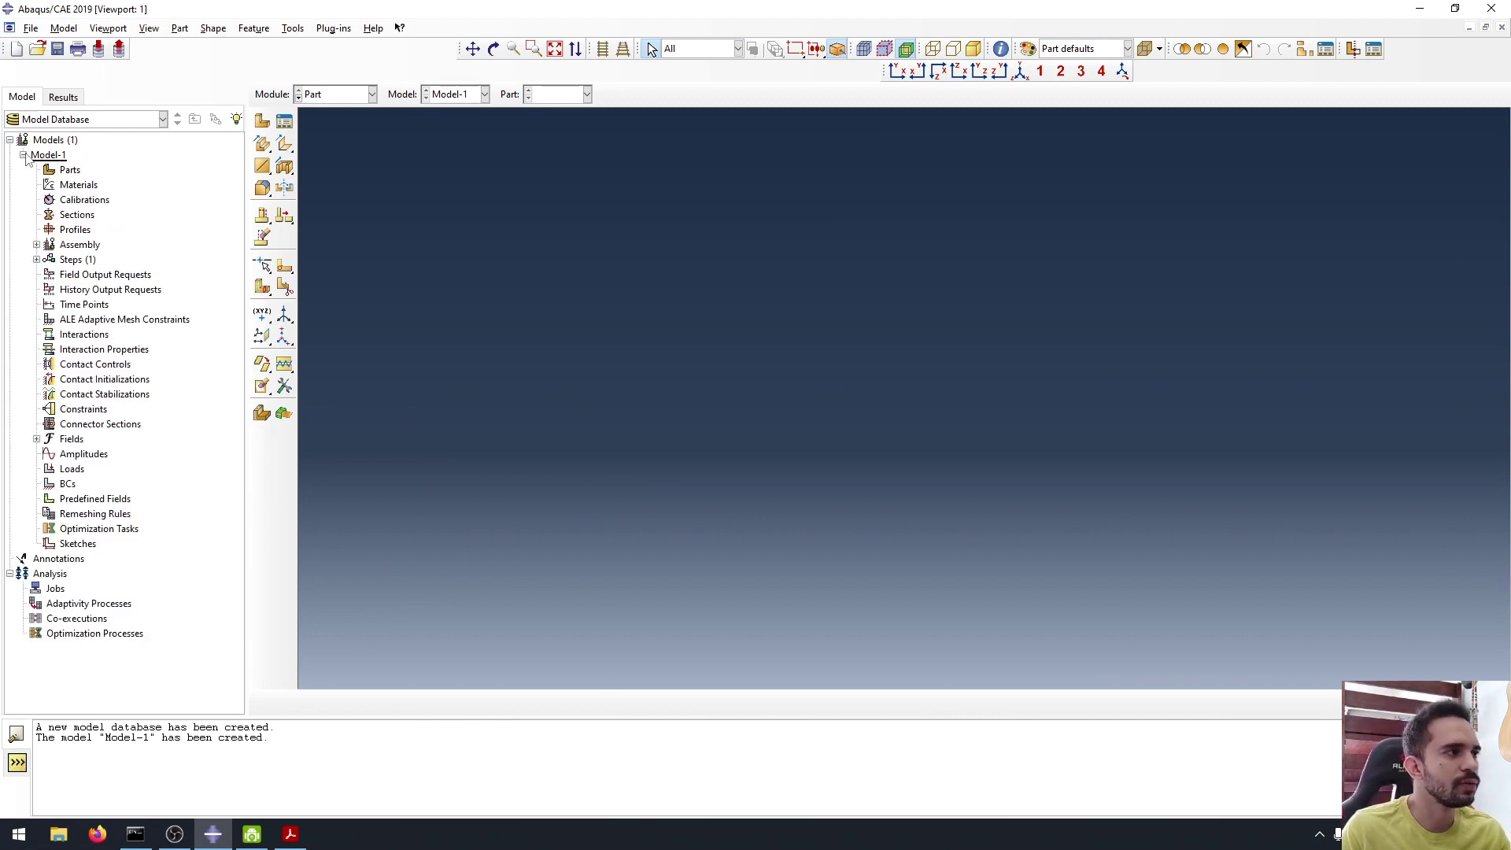
double_click(71, 170)
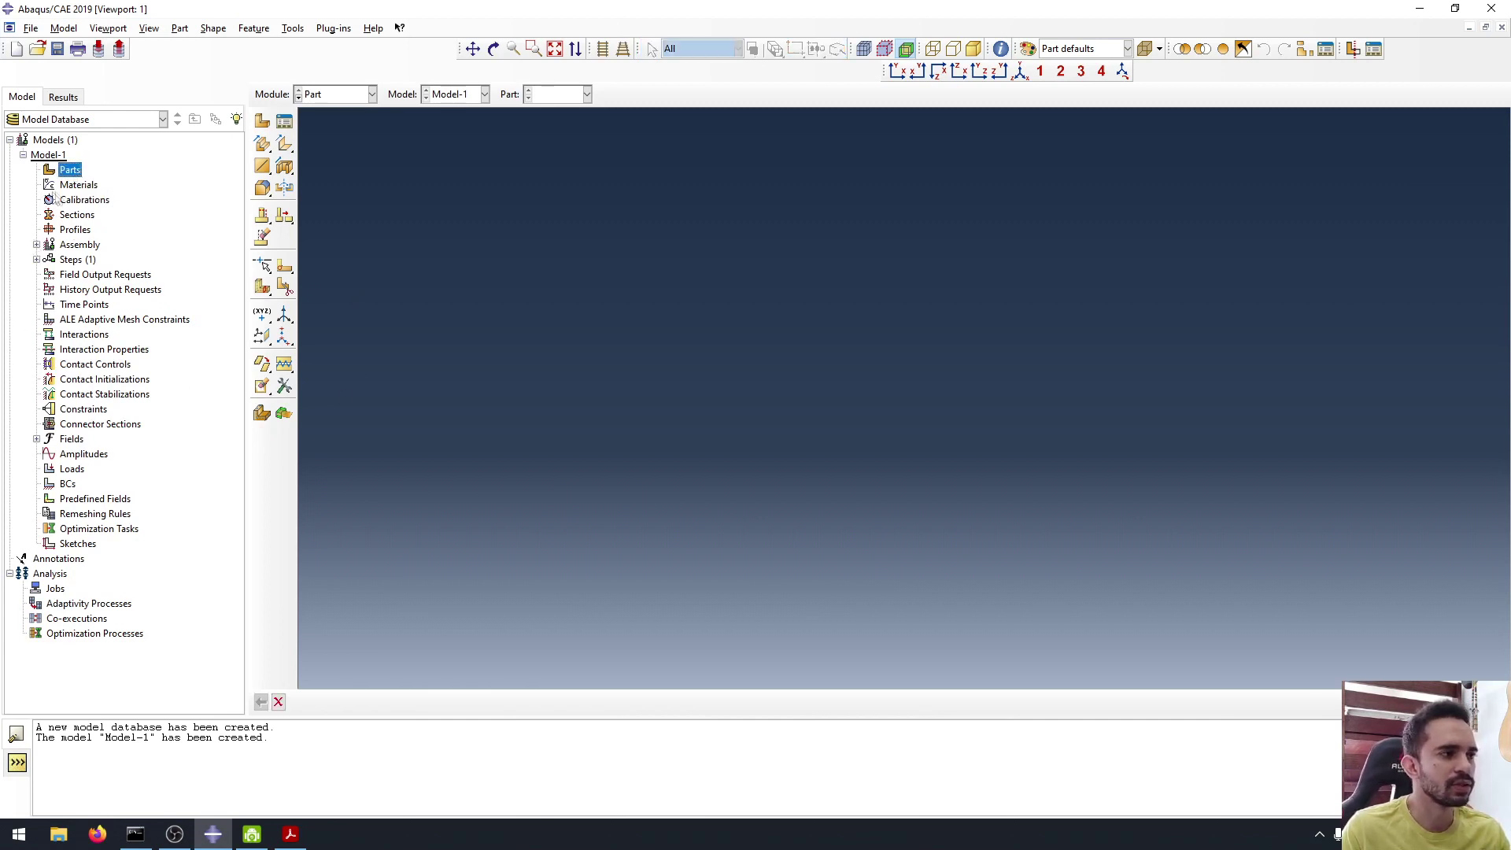
left_click(101, 460)
Look through the Property, Optimization, Visualization and Step modules, finishing in the Part module.
left_click(364, 95)
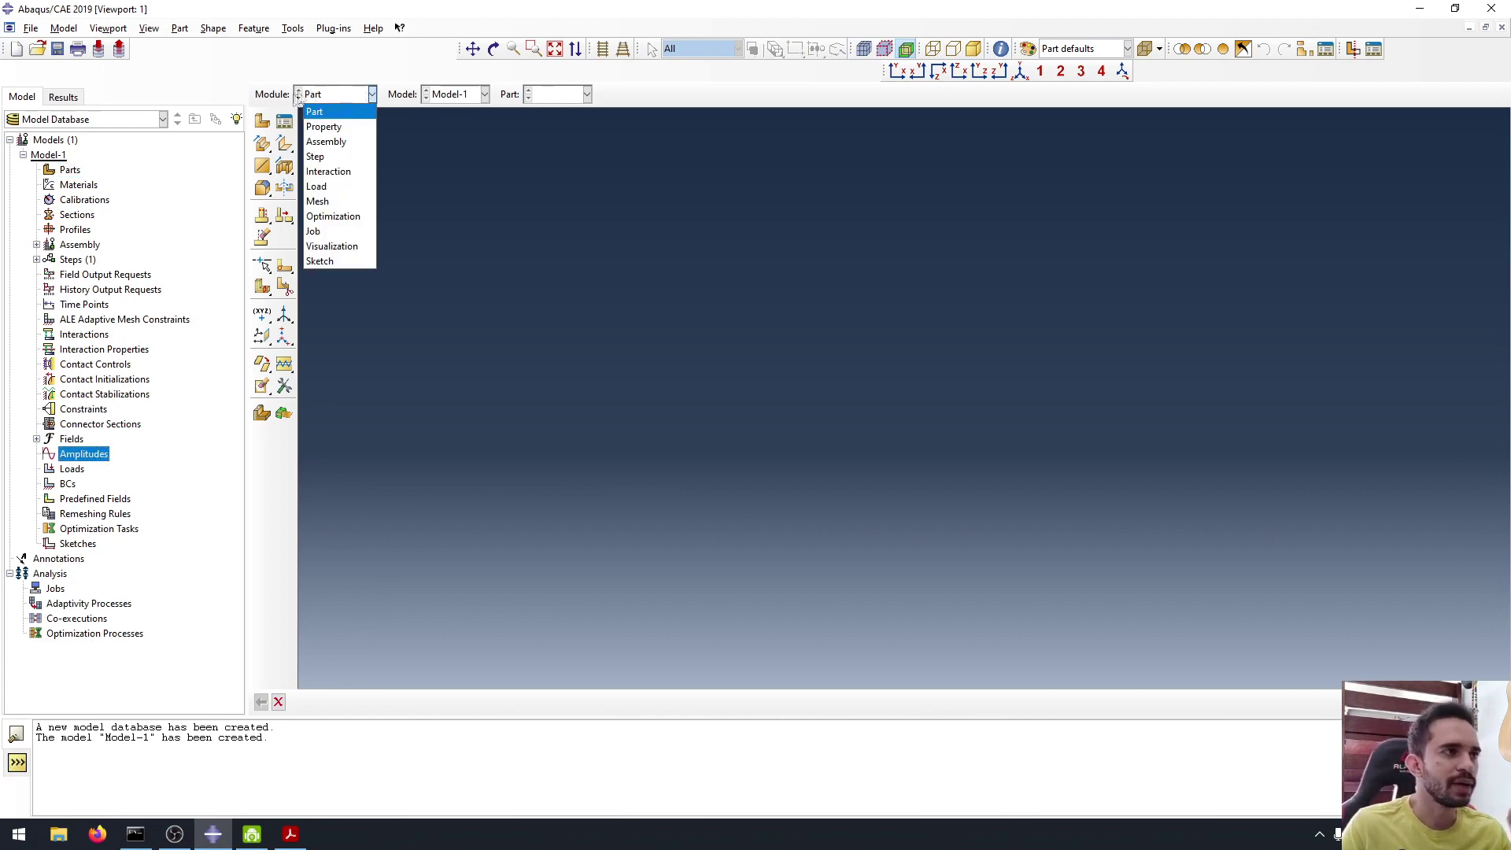
left_click(337, 127)
left_click(329, 95)
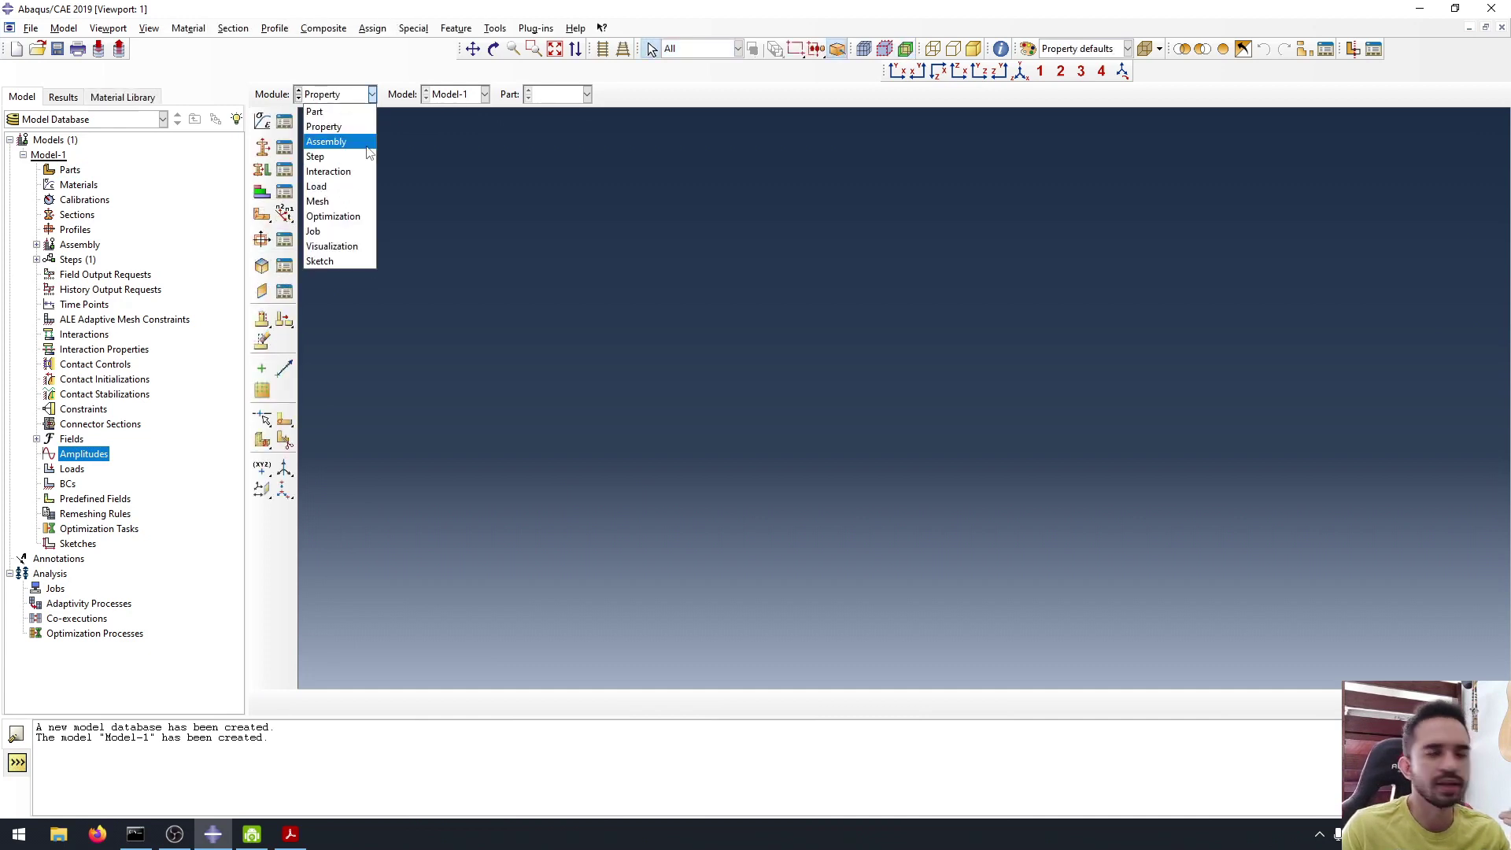
left_click(365, 216)
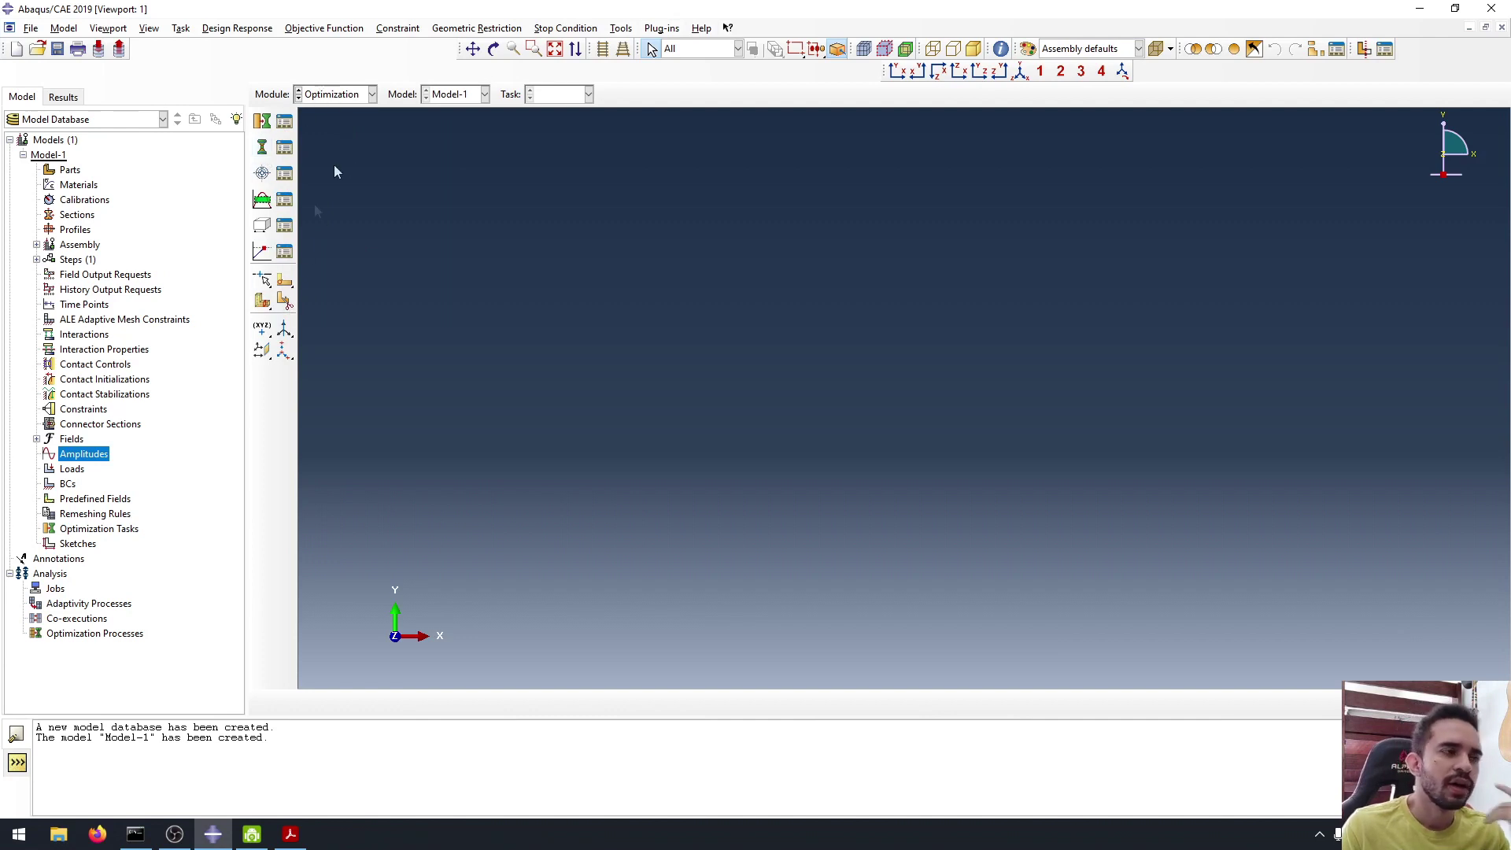
left_click(331, 95)
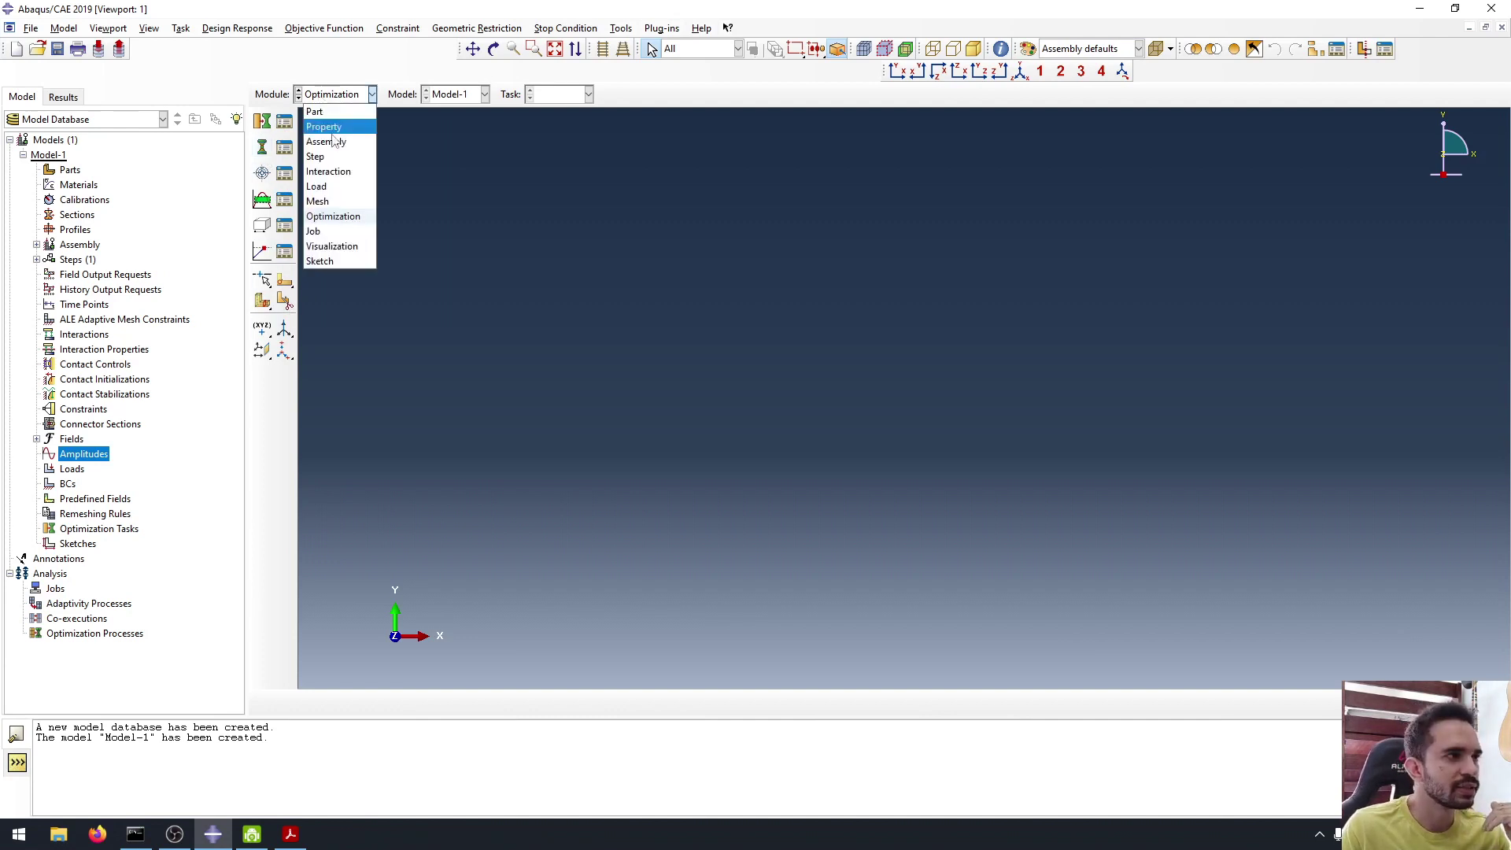
left_click(332, 246)
left_click(330, 95)
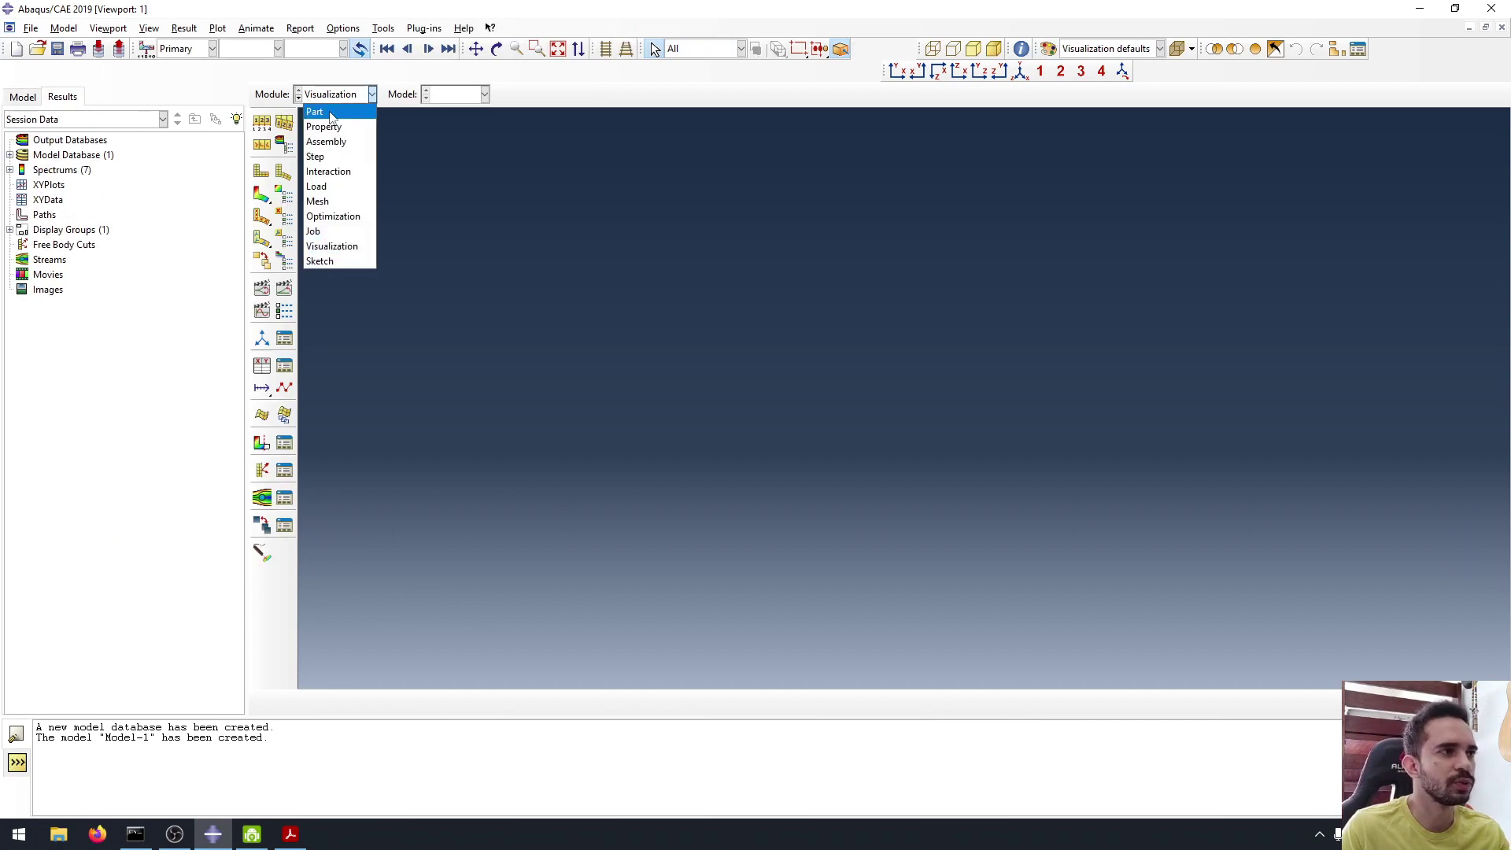
left_click(329, 112)
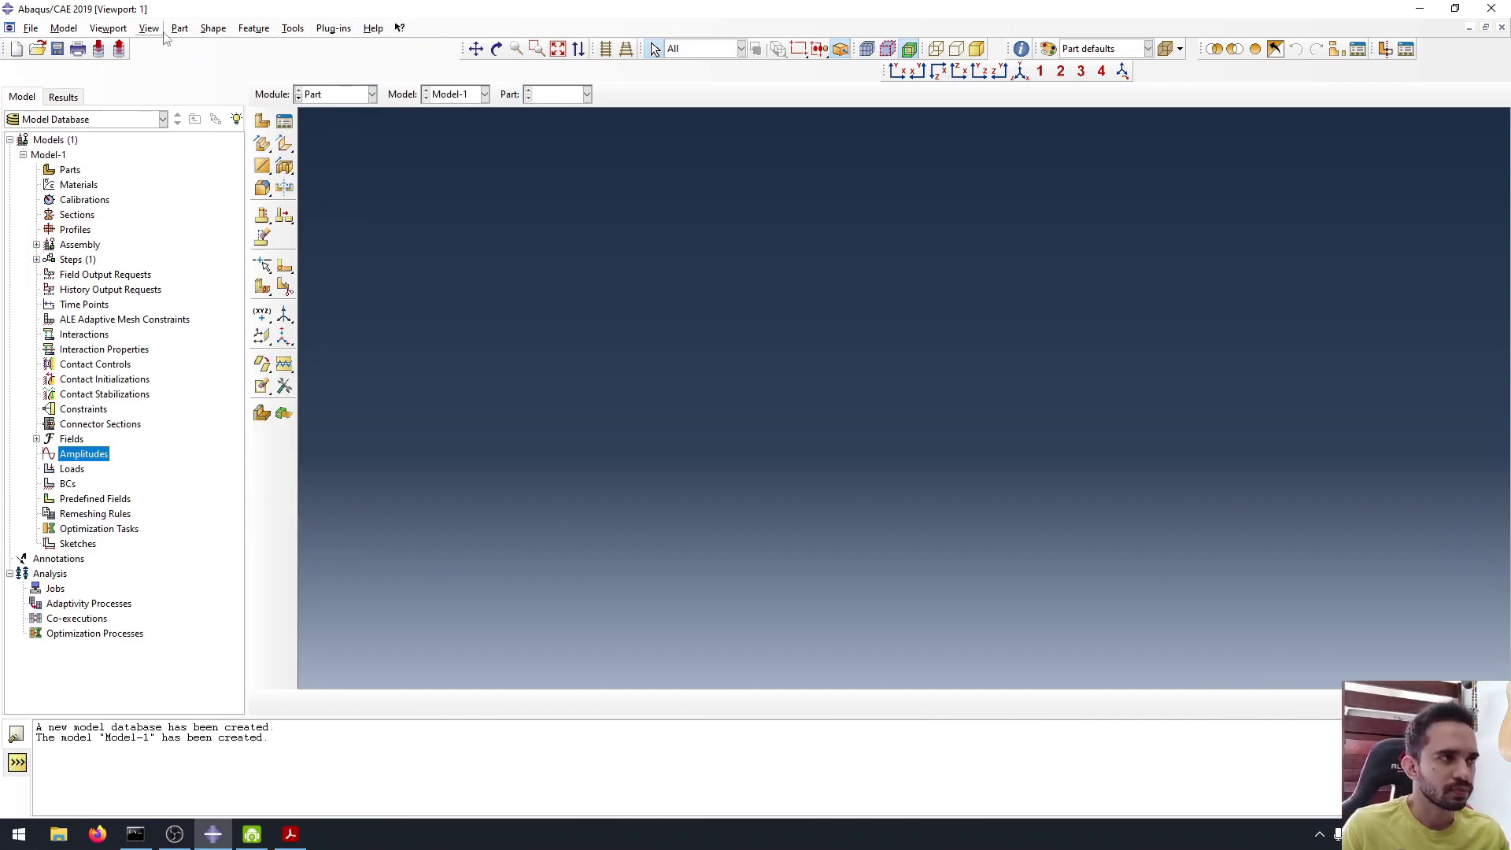
left_click(331, 94)
left_click(331, 157)
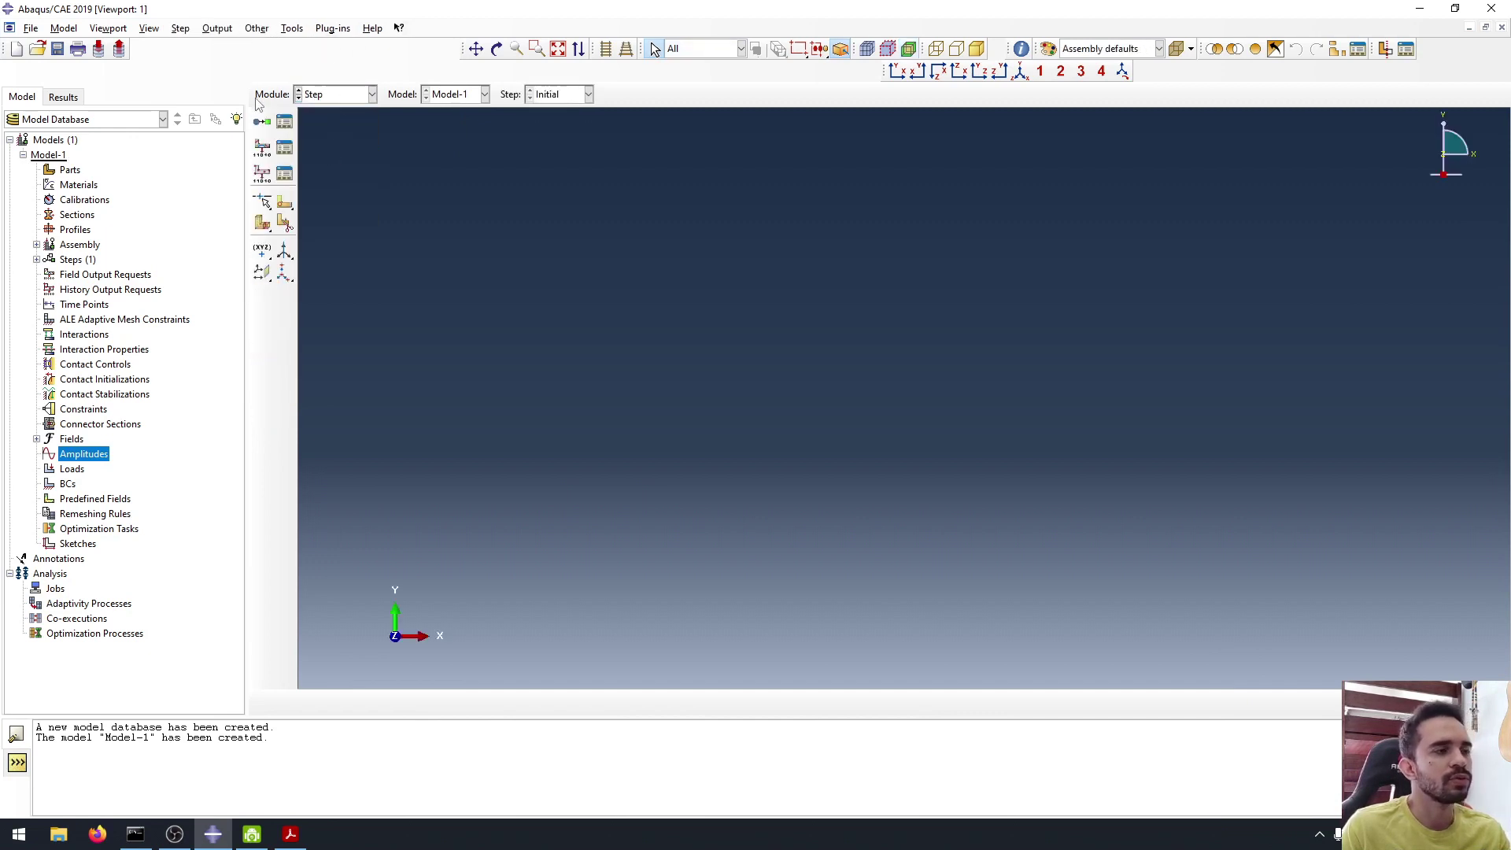
left_click(331, 95)
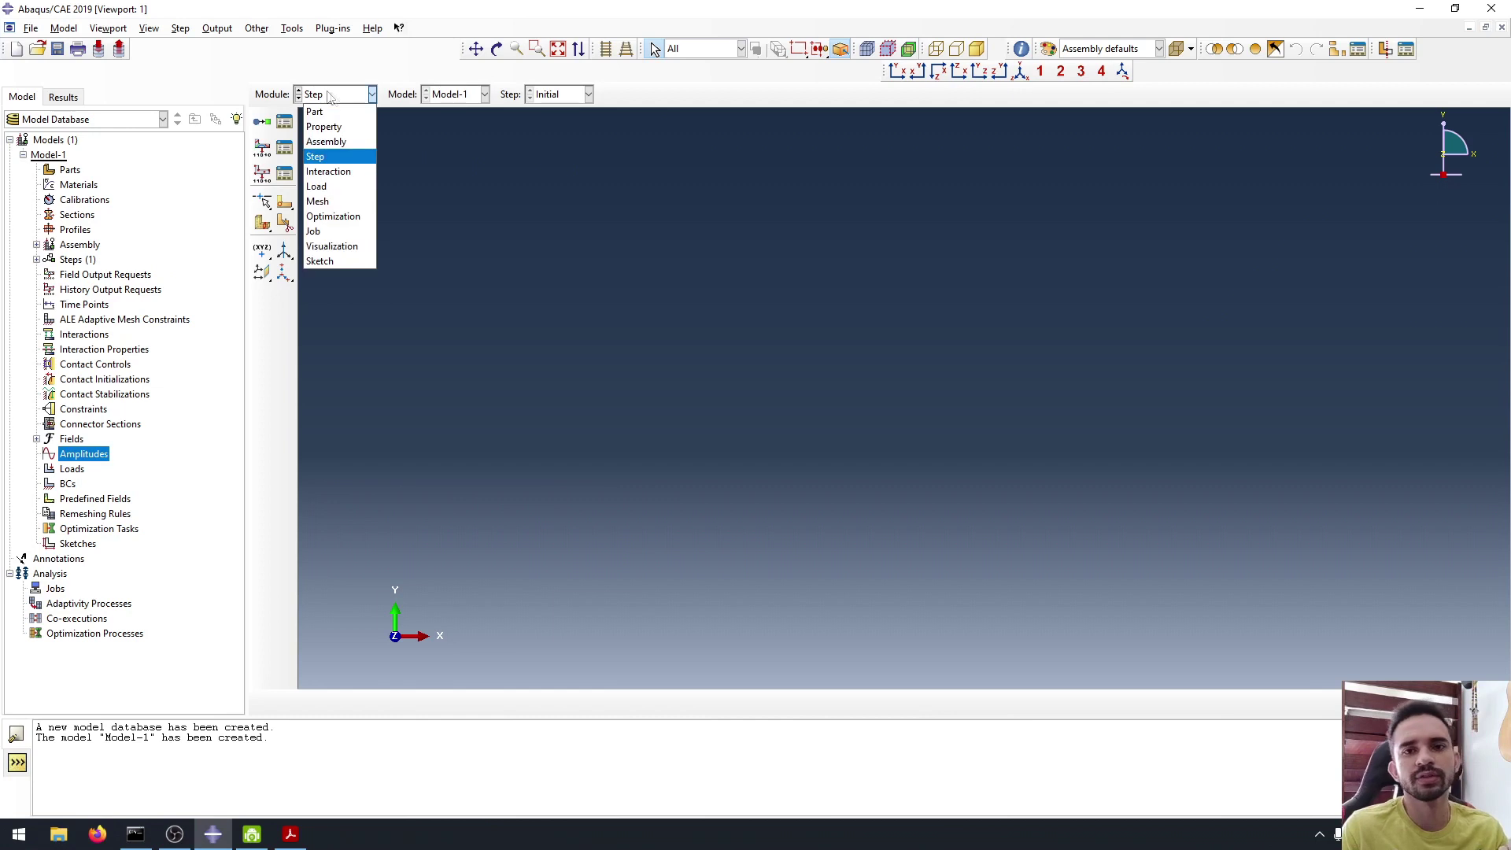
left_click(331, 96)
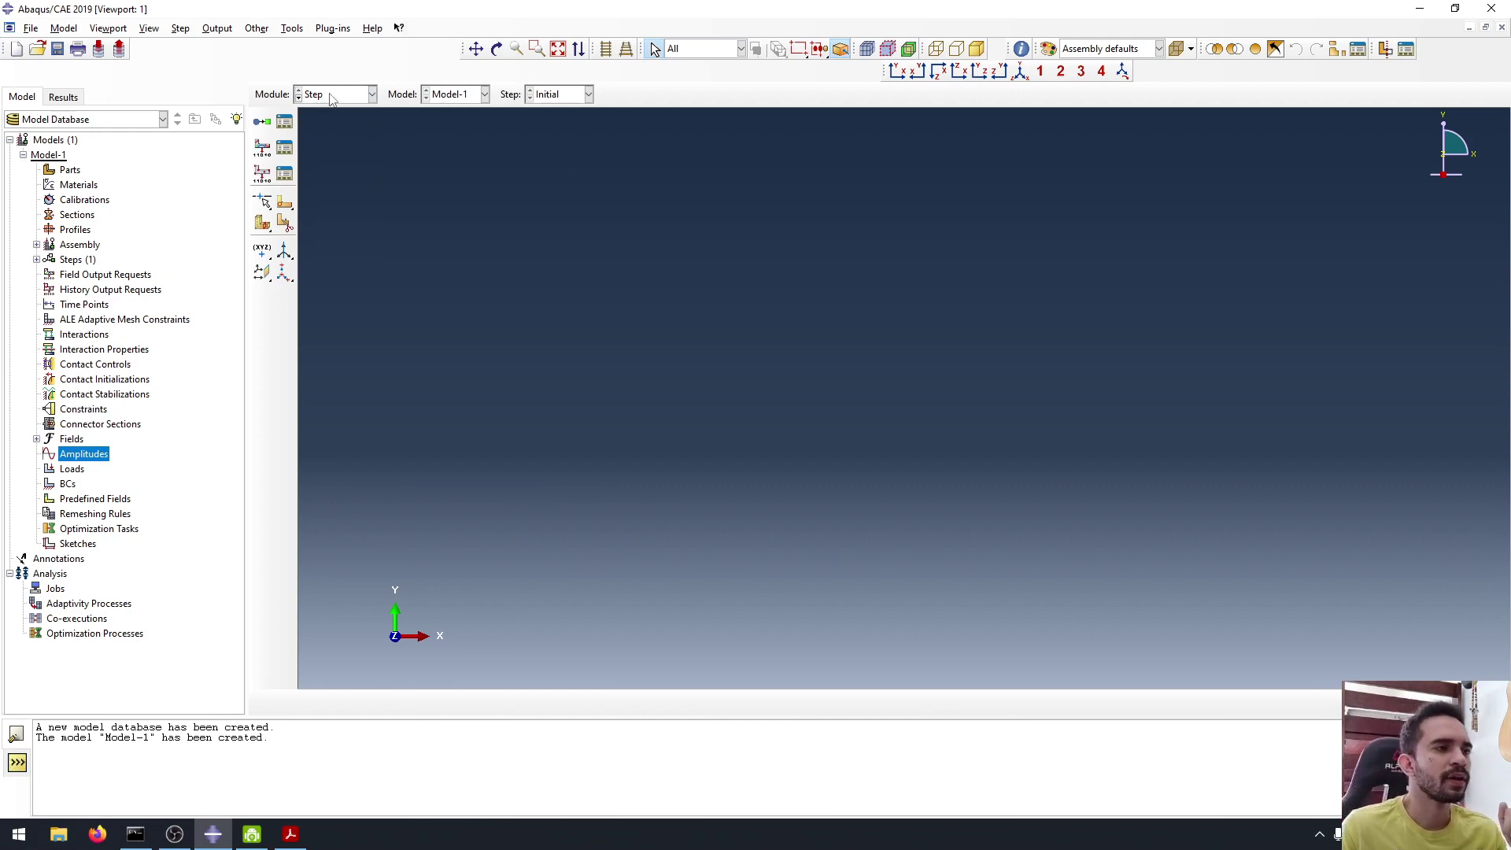
left_click(332, 95)
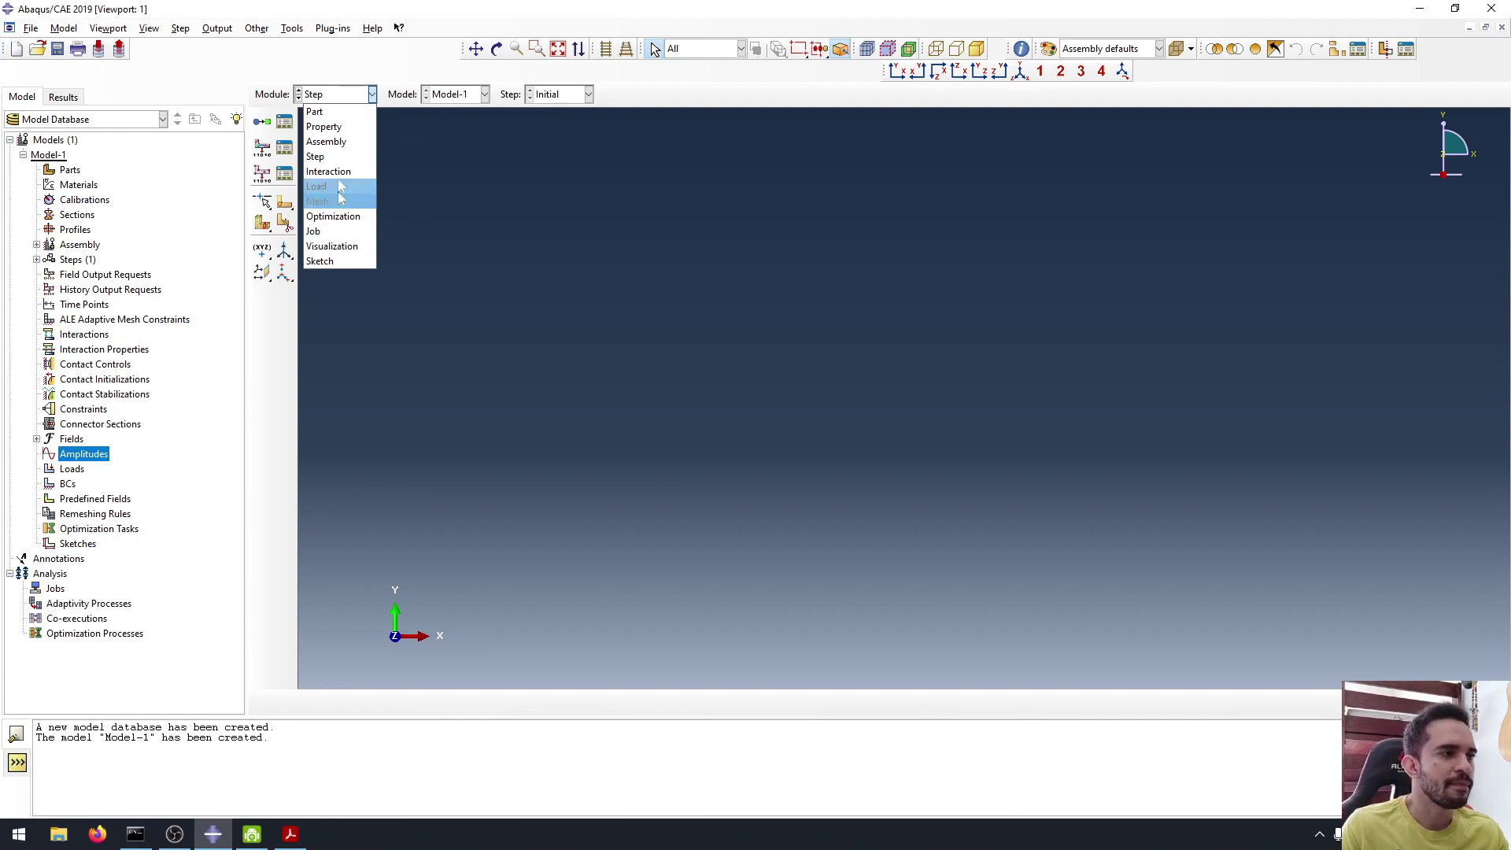
left_click(346, 112)
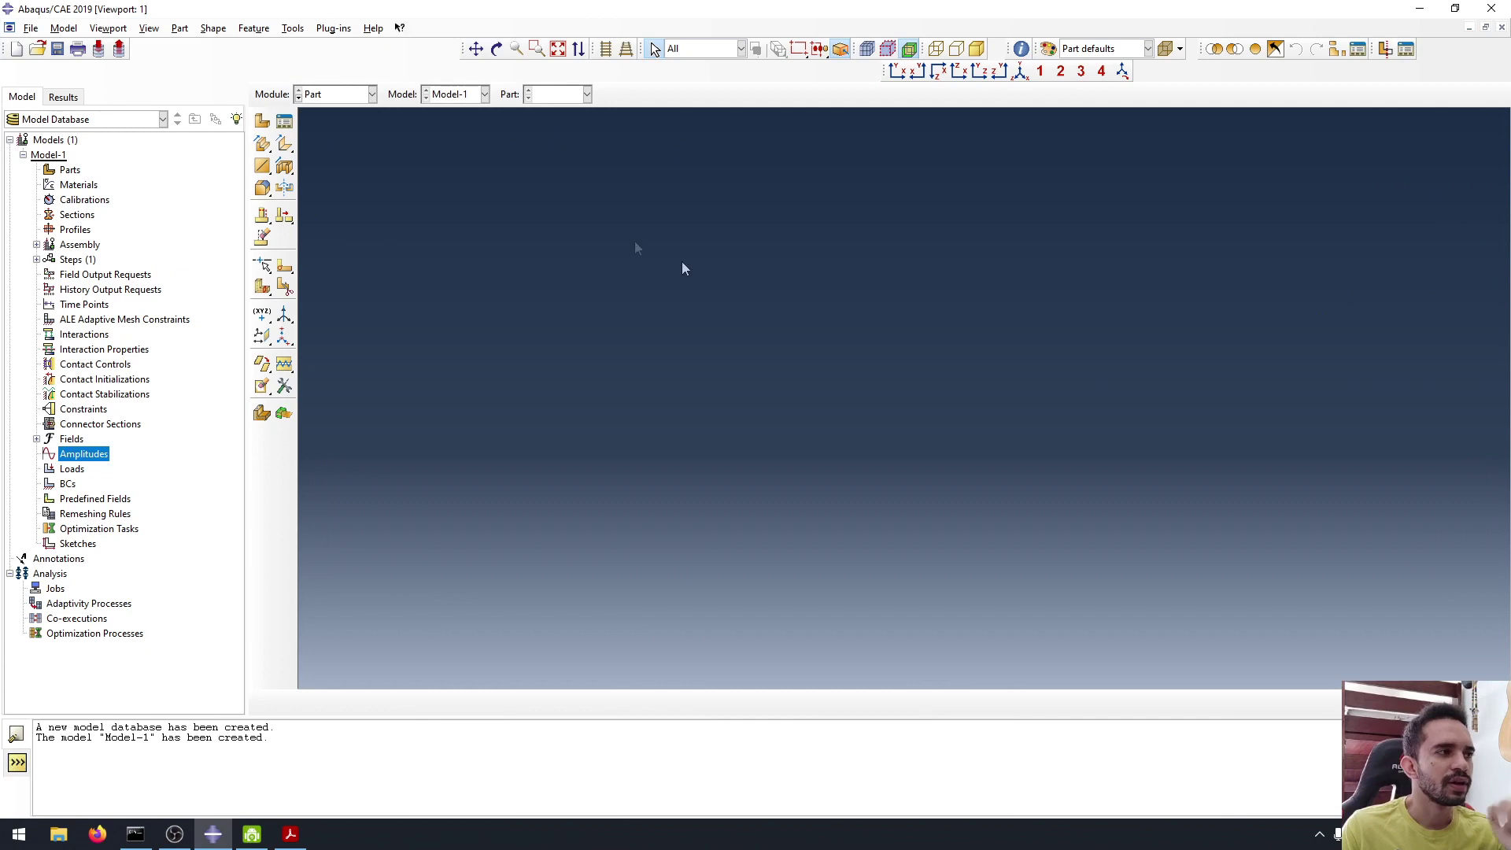
Rename Model-1 to R0-75 and select it as the current model.
left_click(49, 155)
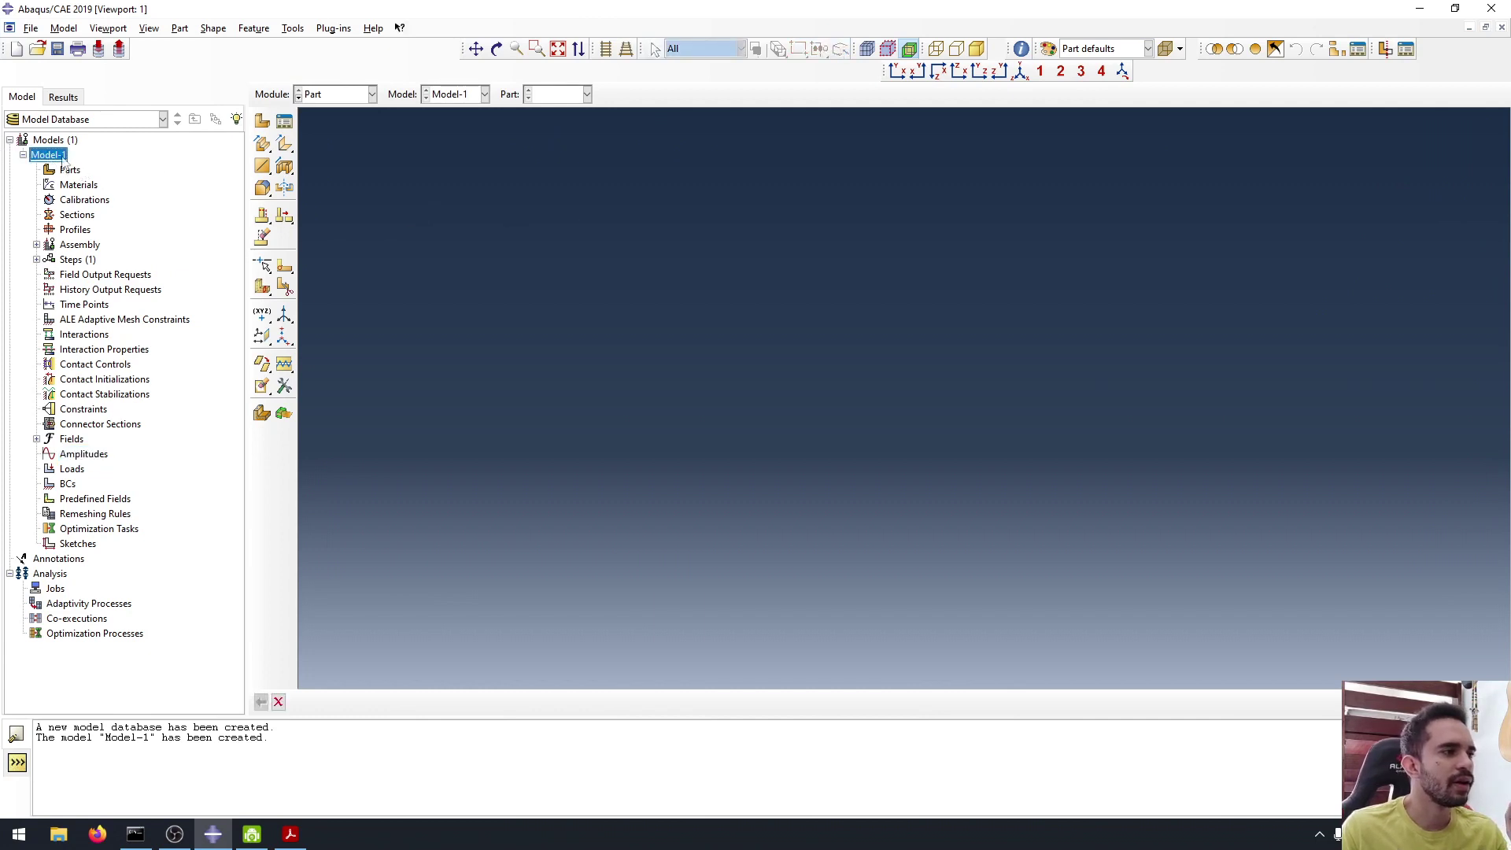
left_click(23, 155)
left_click(23, 155)
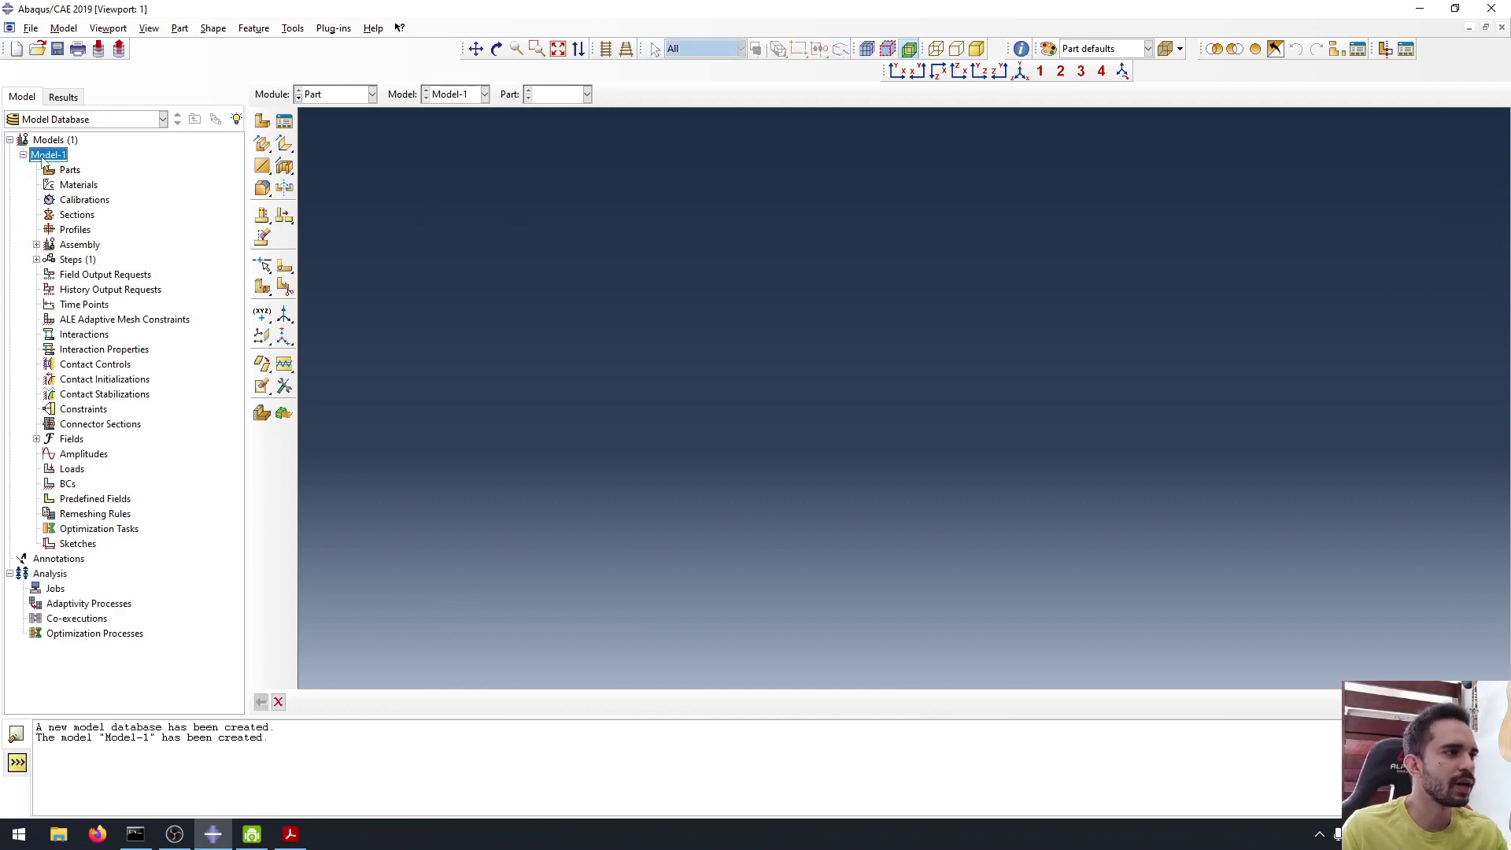
right_click(43, 158)
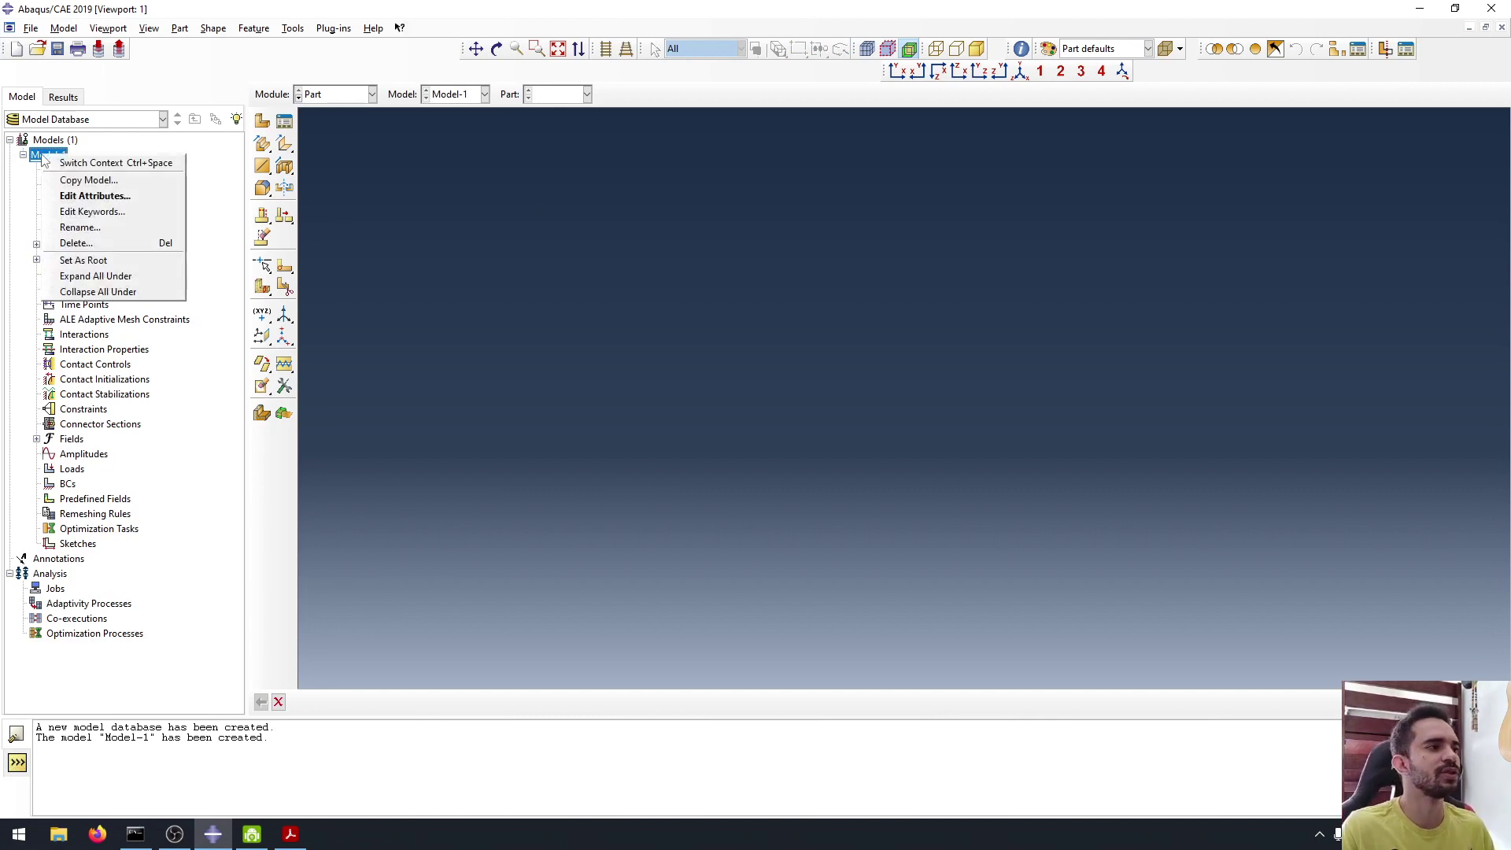
left_click(90, 229)
type("R0-75")
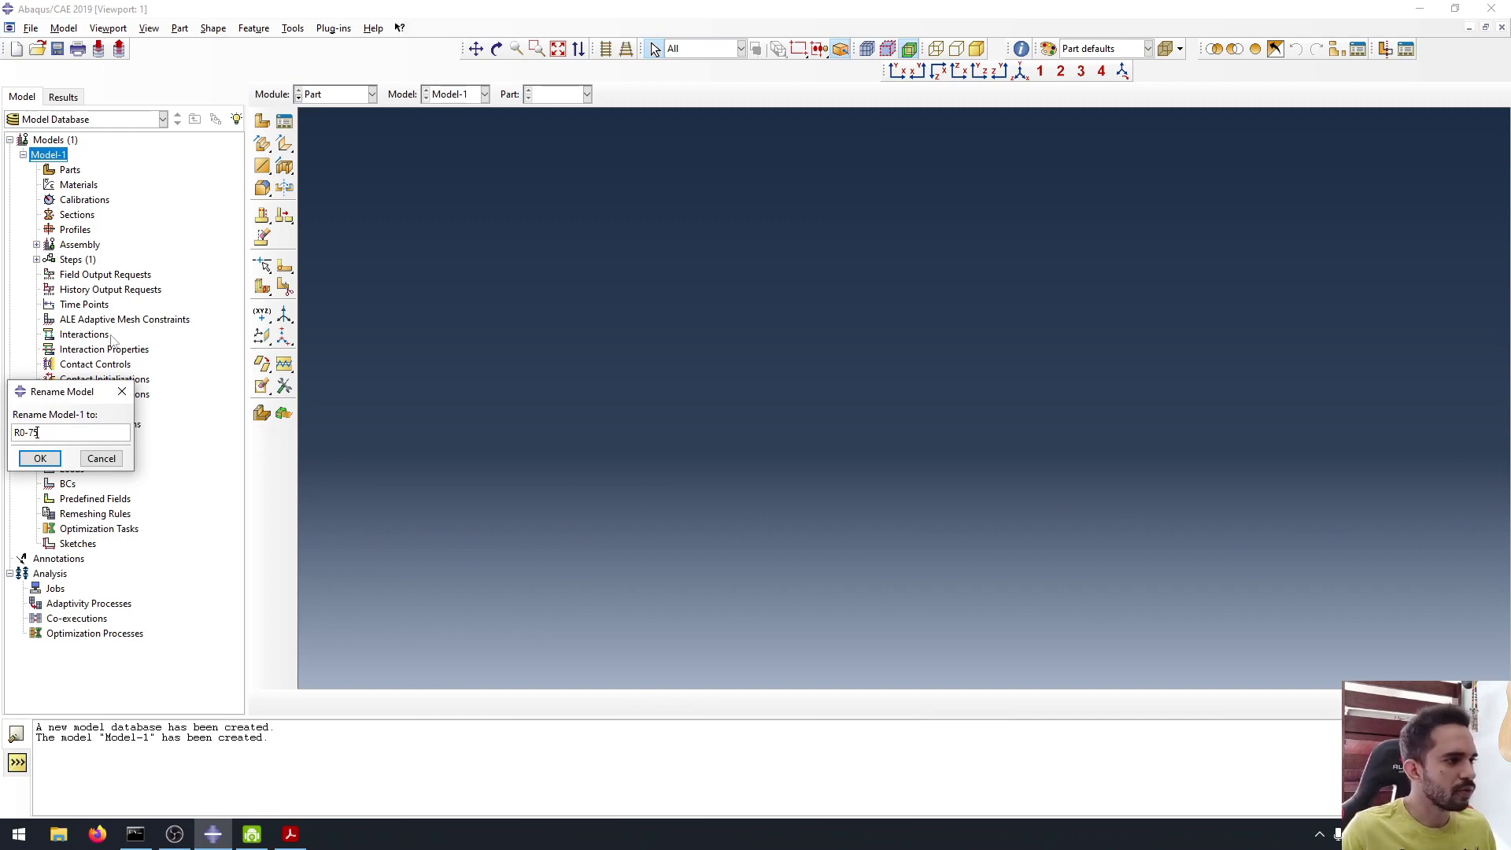
left_click(40, 458)
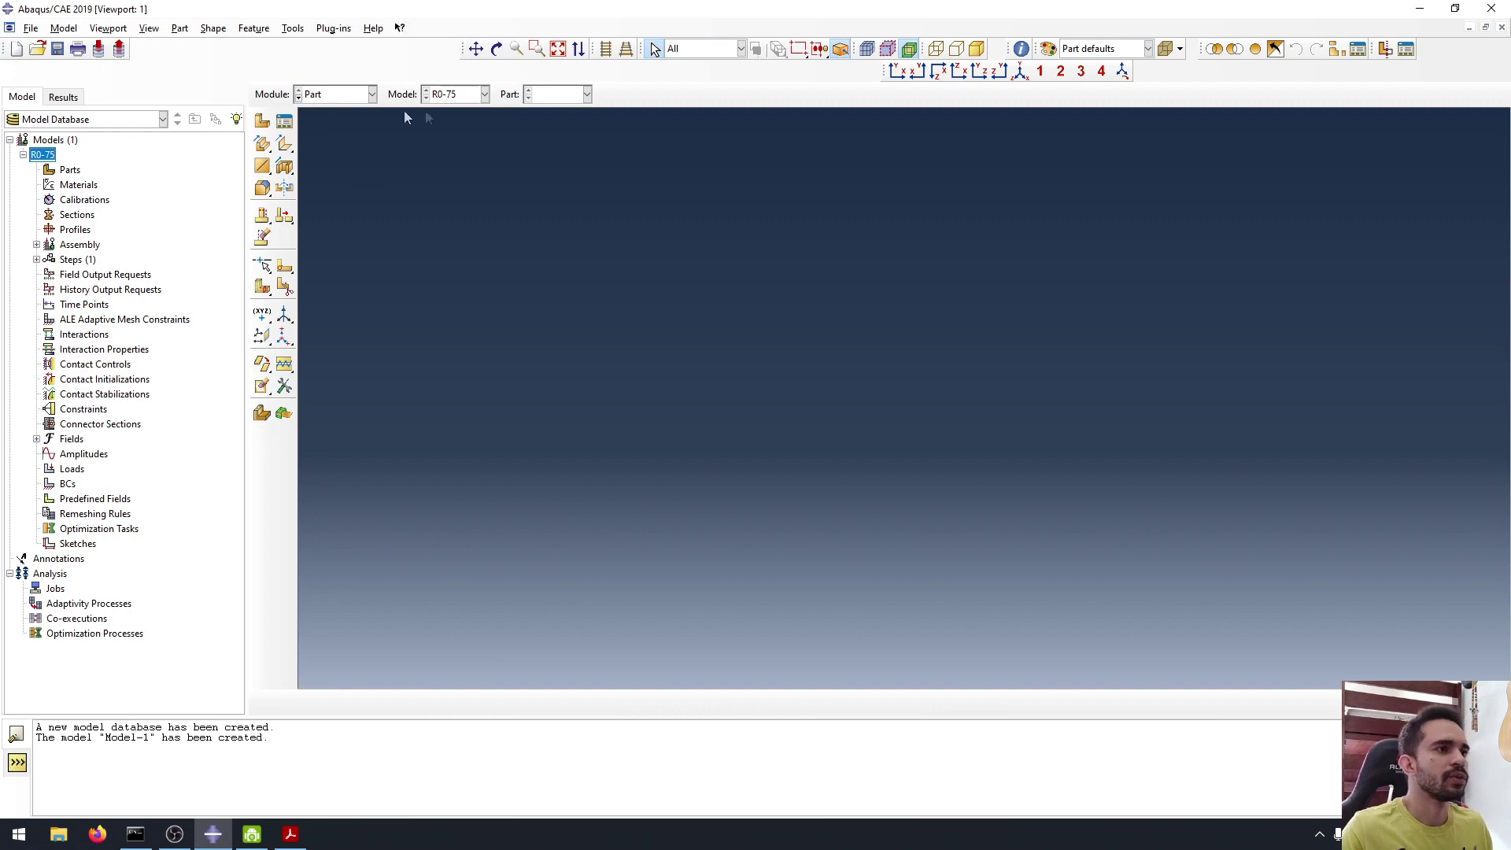
left_click(454, 96)
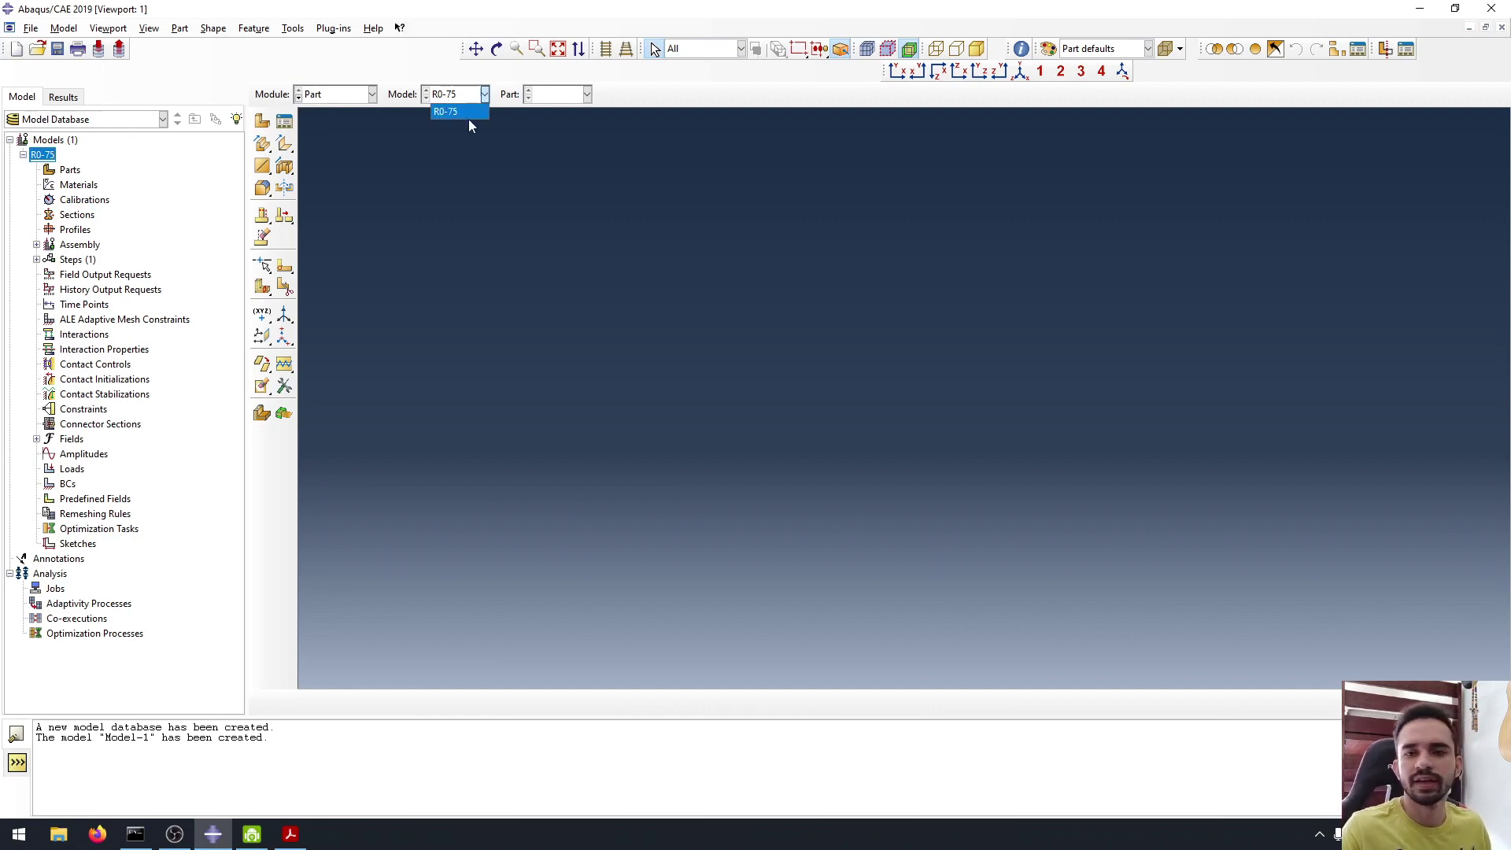
left_click(464, 112)
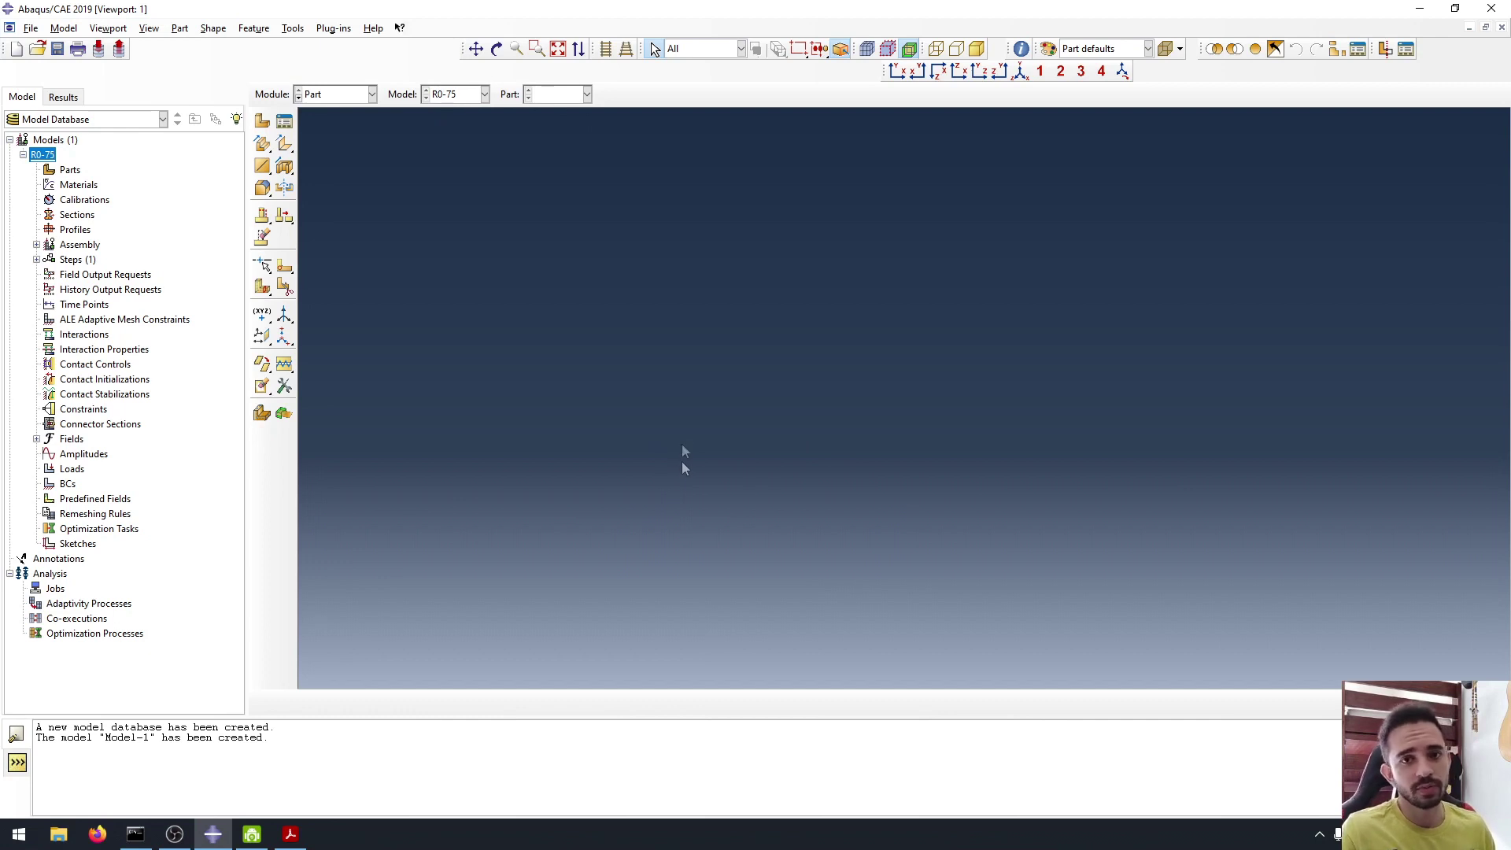
In the Part module, create a 3D deformable shell part named Beam by extrusion, with an approximate size of 200.
left_click(354, 94)
left_click(341, 117)
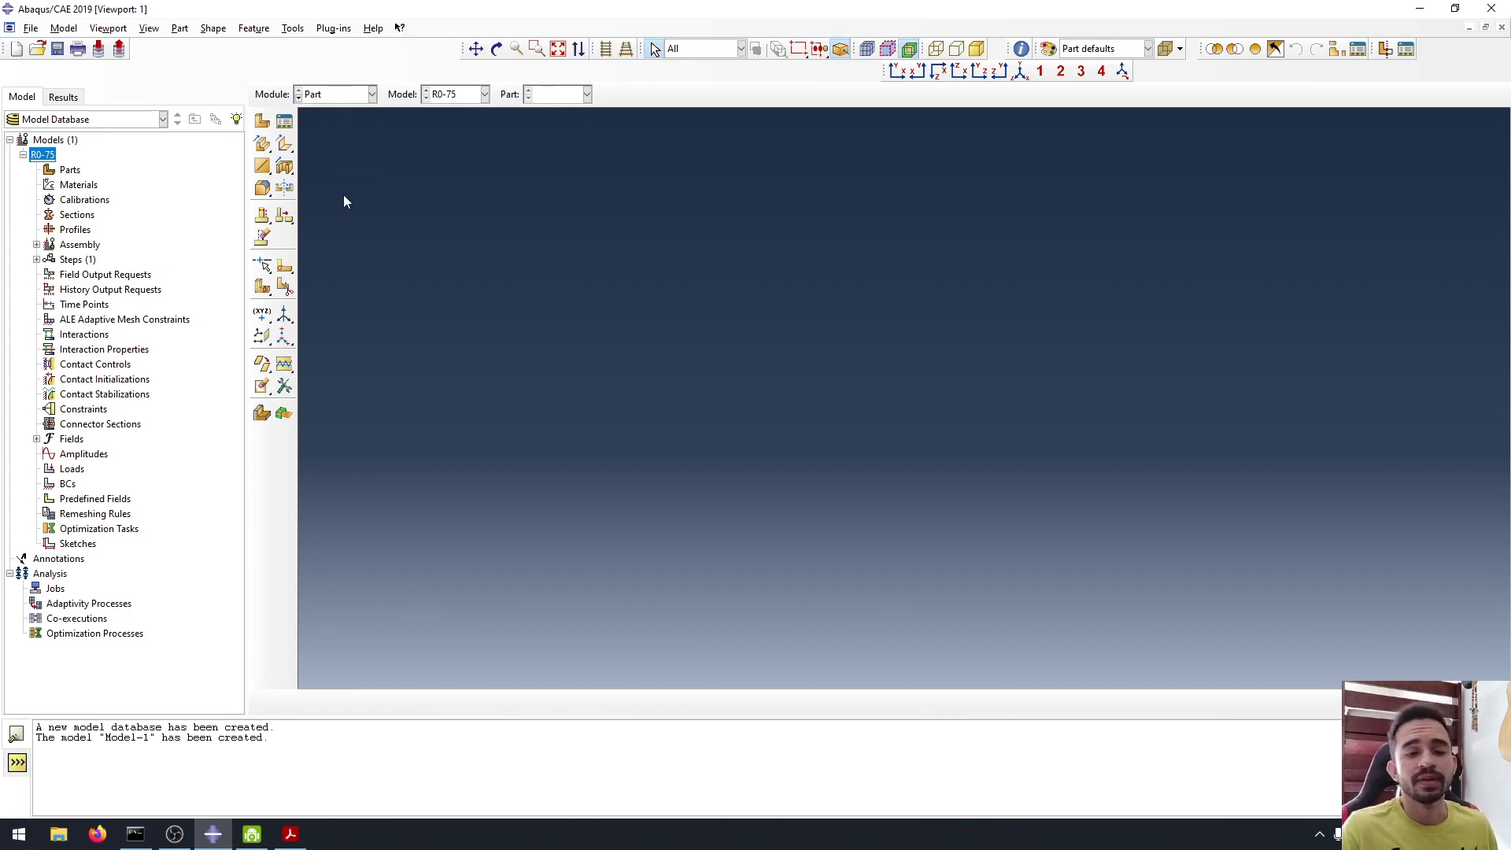
left_click(264, 123)
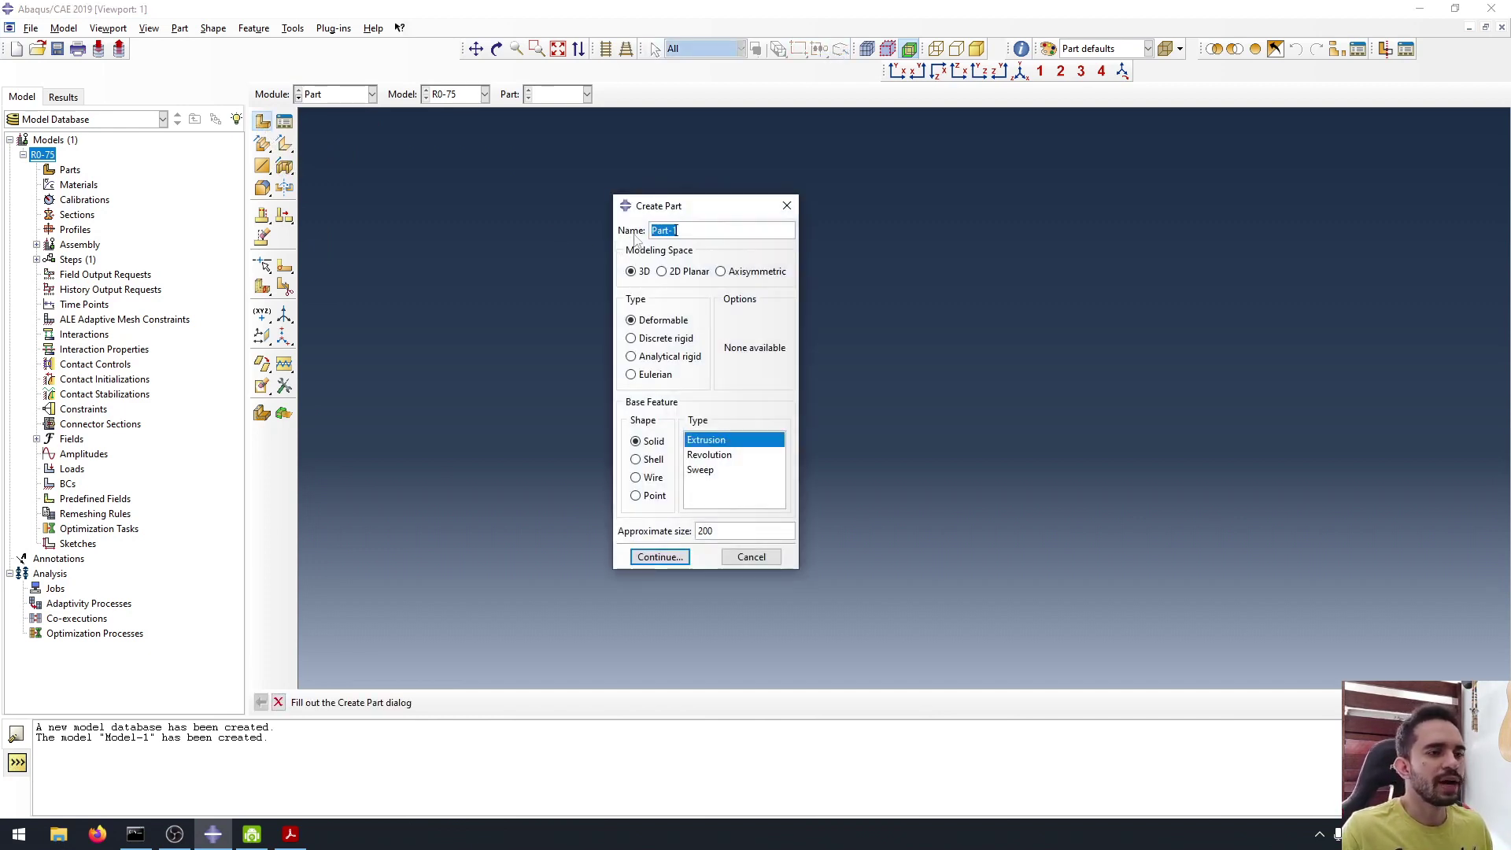
type("Beam")
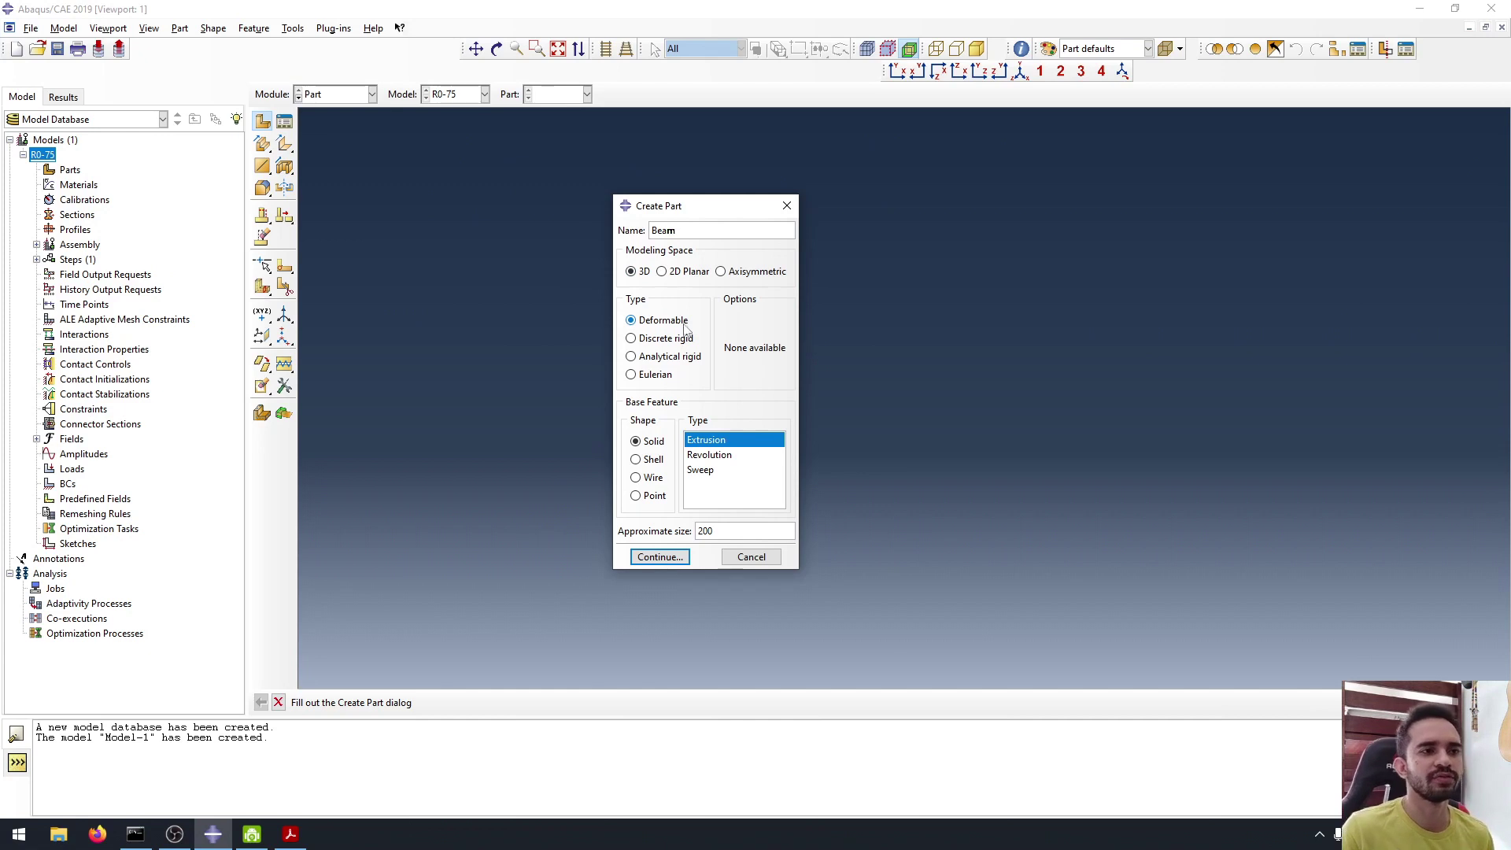
left_click(653, 461)
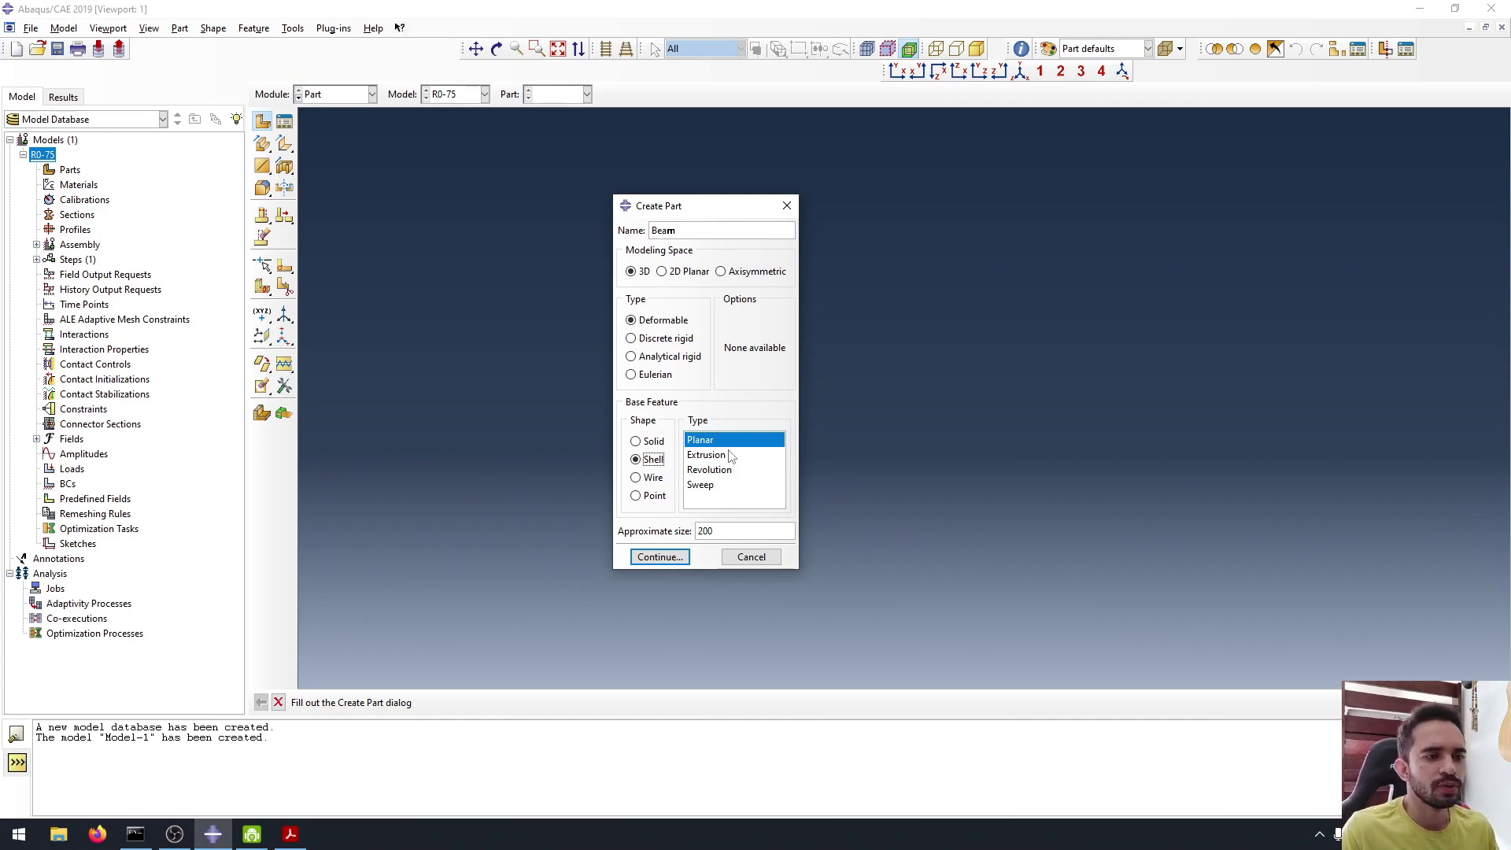
left_click(700, 458)
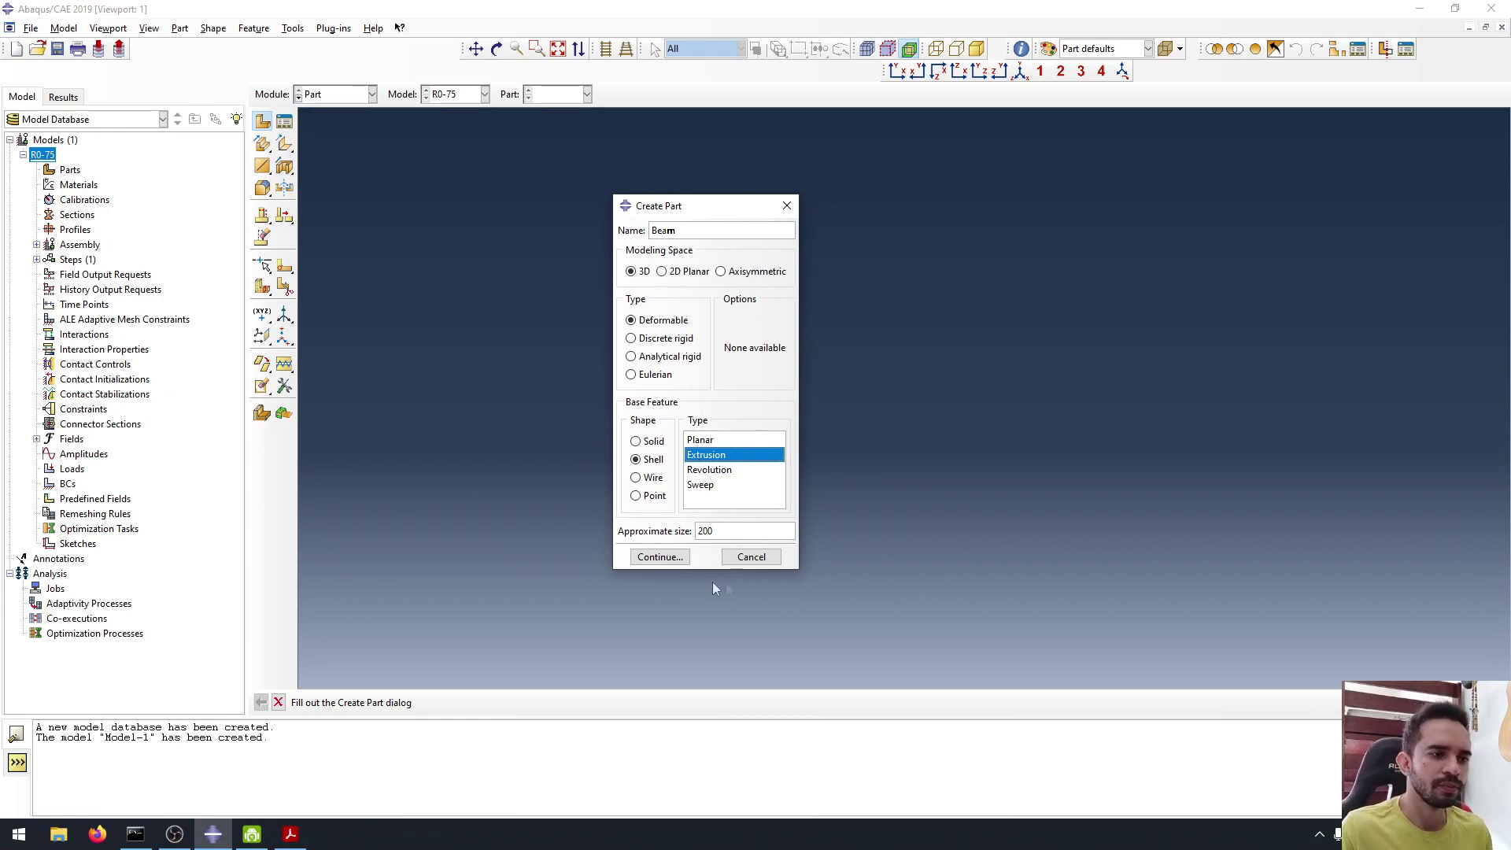
left_click(658, 560)
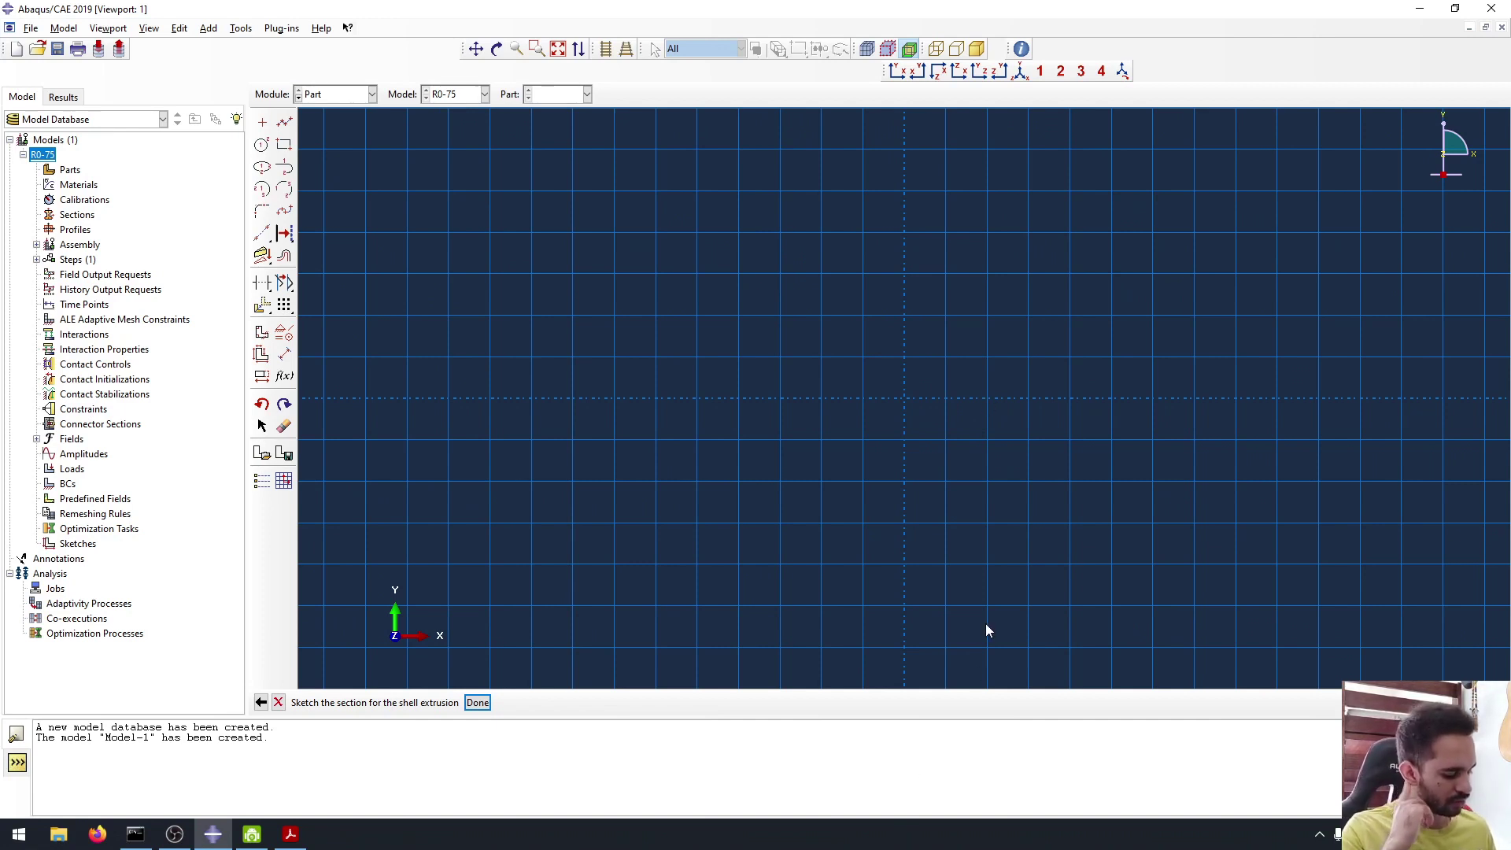
Start a connected line at the sketch origin for the beam's cross-section.
middle_click_drag(966, 381, 745, 444, "ctrl+alt")
mouse_move(955, 423)
left_mouse_down()
mouse_move(746, 462)
mouse_move(782, 466)
mouse_move(898, 354)
mouse_move(879, 412)
mouse_move(803, 459)
mouse_move(789, 351)
mouse_move(732, 418)
mouse_move(845, 402)
mouse_move(792, 388)
left_mouse_up()
key("Escape")
scroll(778, 401, "up", 5)
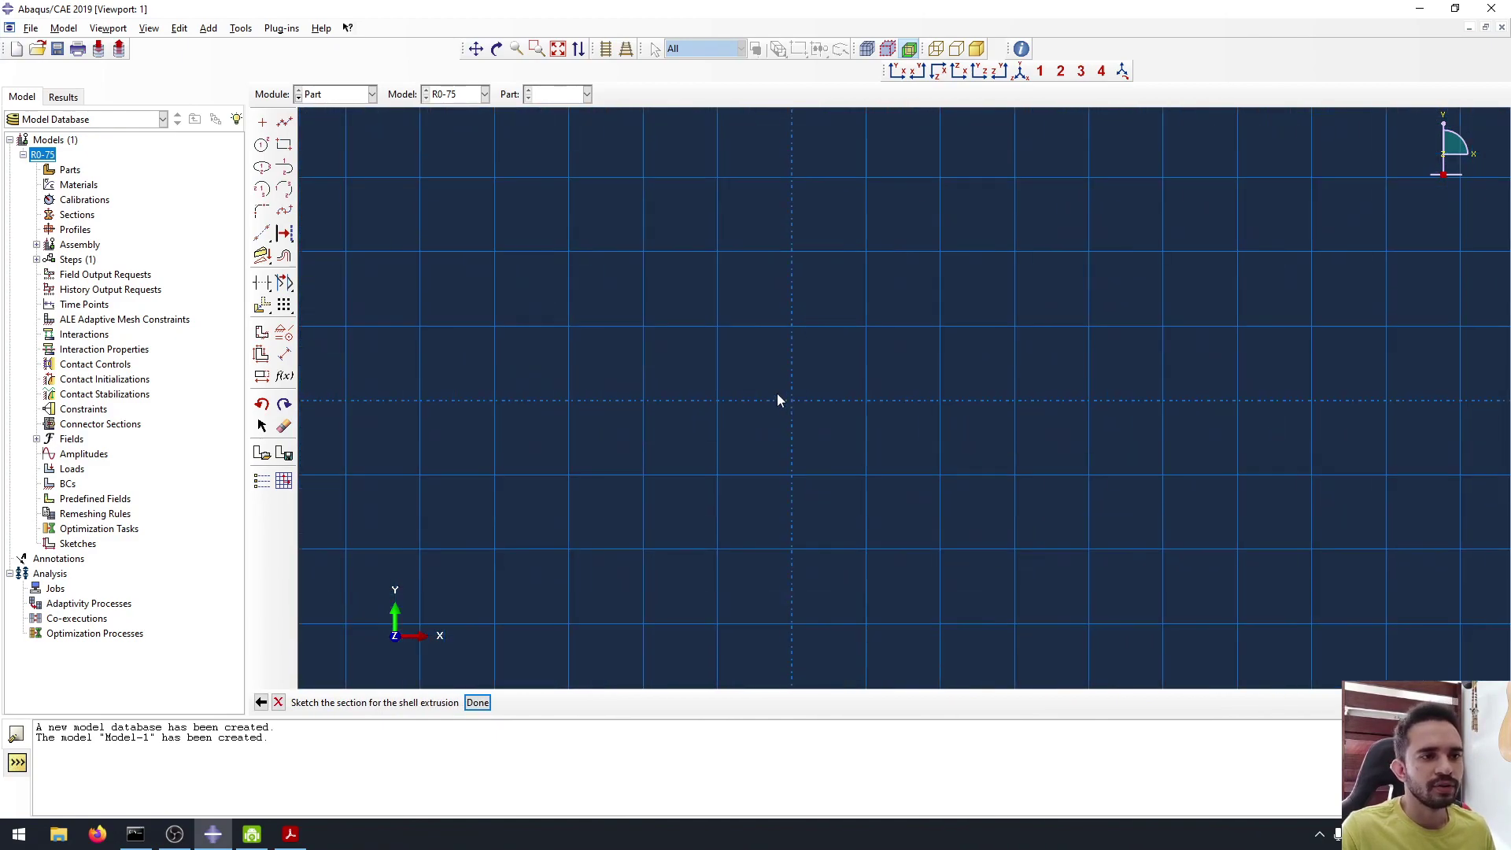
scroll(781, 451, "up", 1)
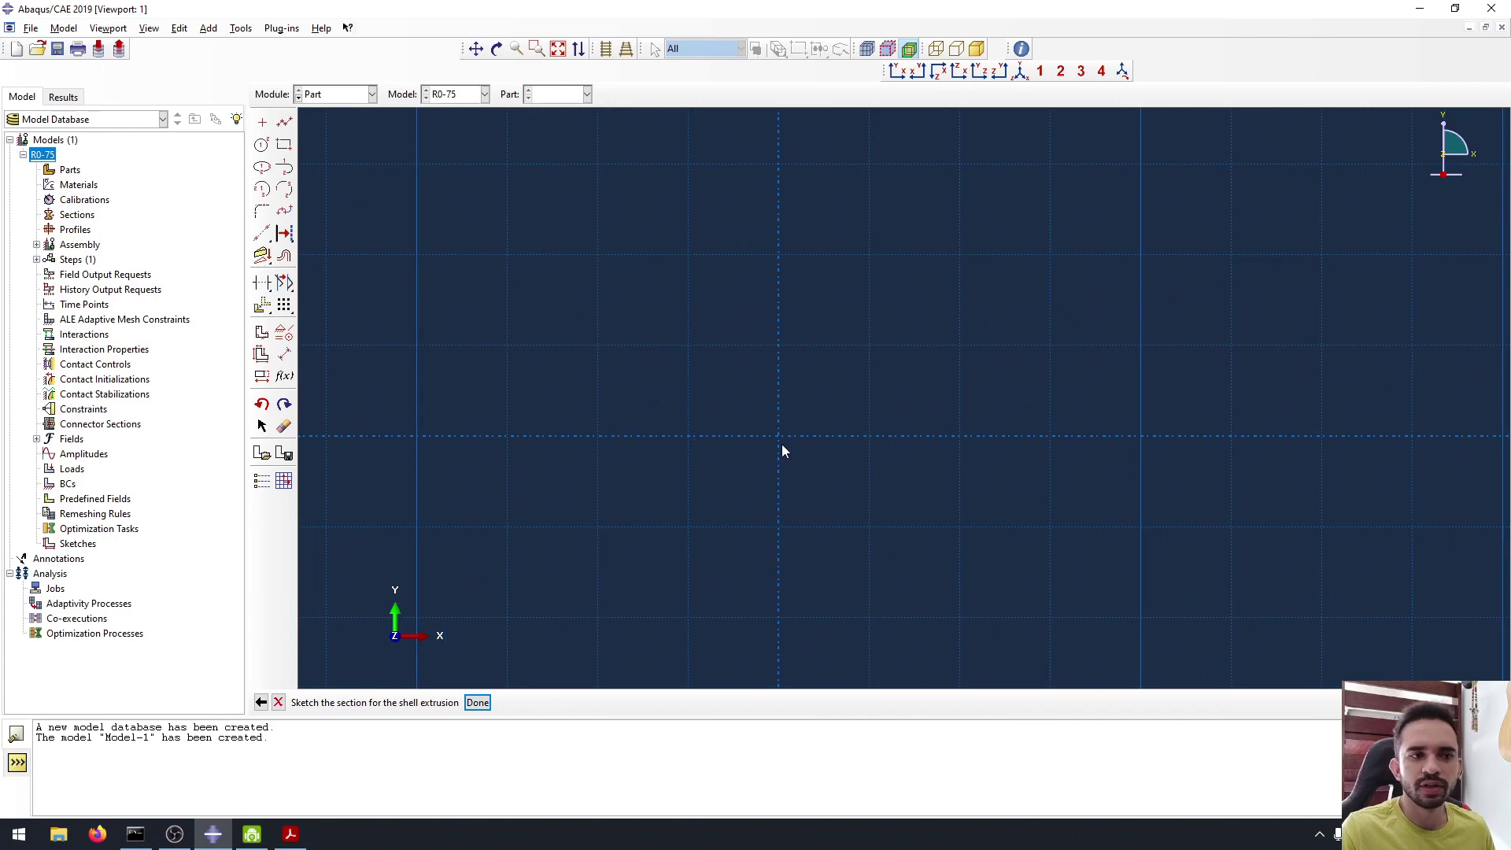
scroll(781, 447, "up", 2)
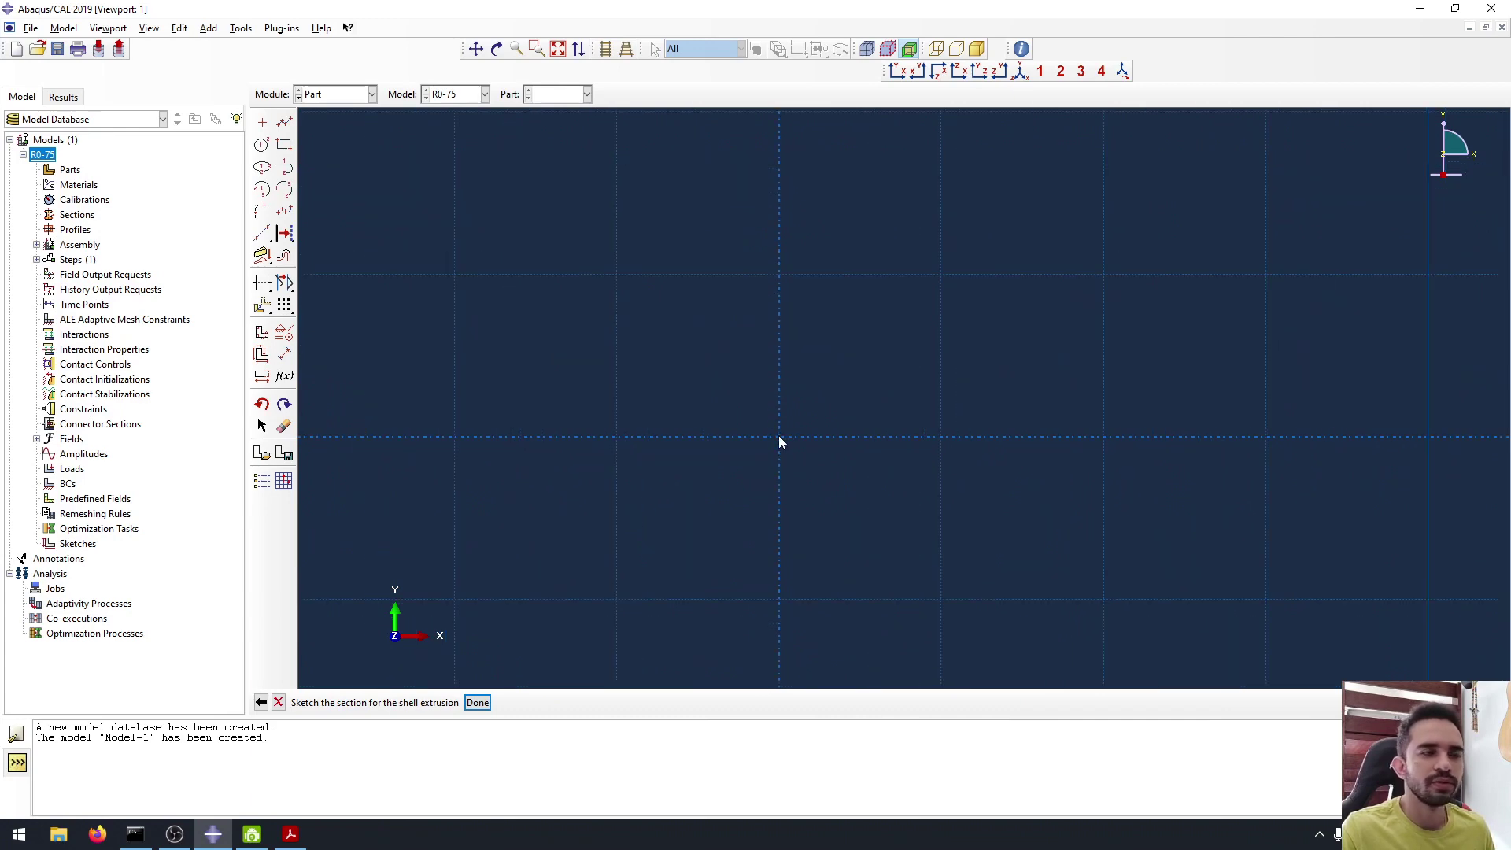
left_click(282, 126)
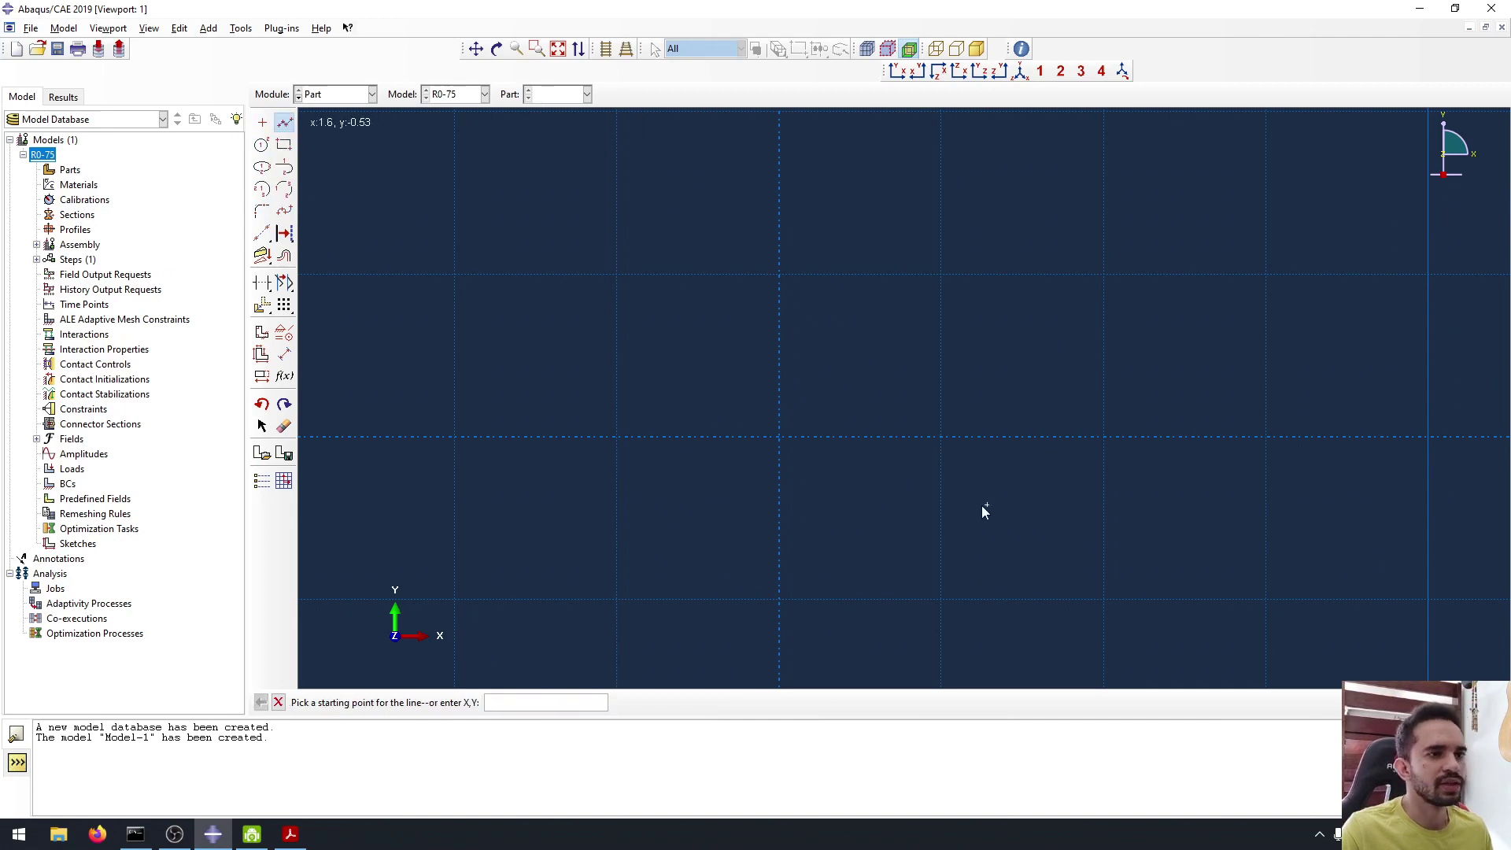
left_click(786, 441)
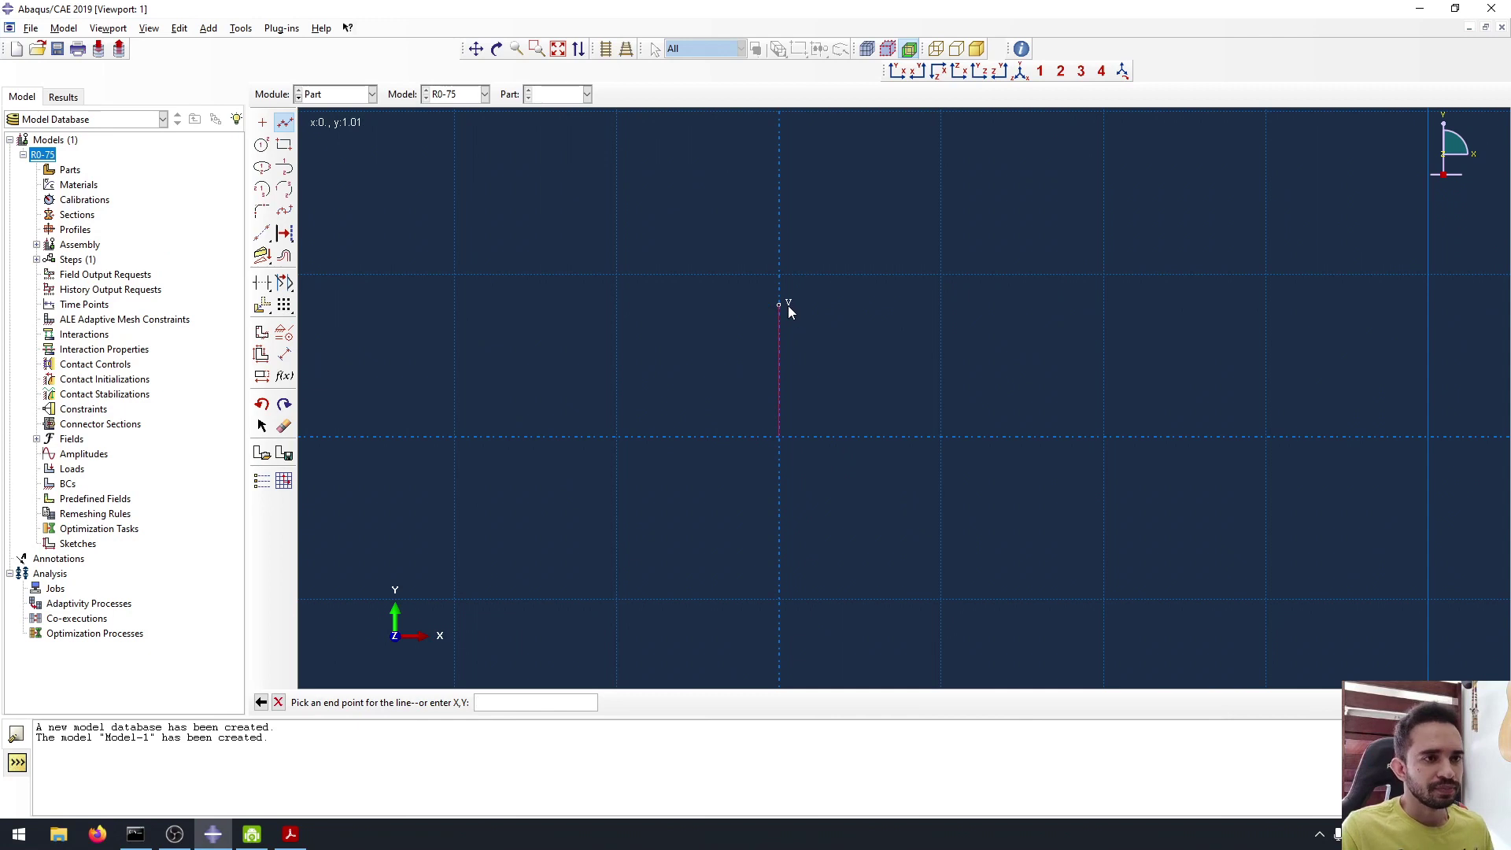
scroll(786, 291, "down", 1)
scroll(785, 291, "down", 3)
middle_click_drag(798, 242, 692, 412, "ctrl+alt")
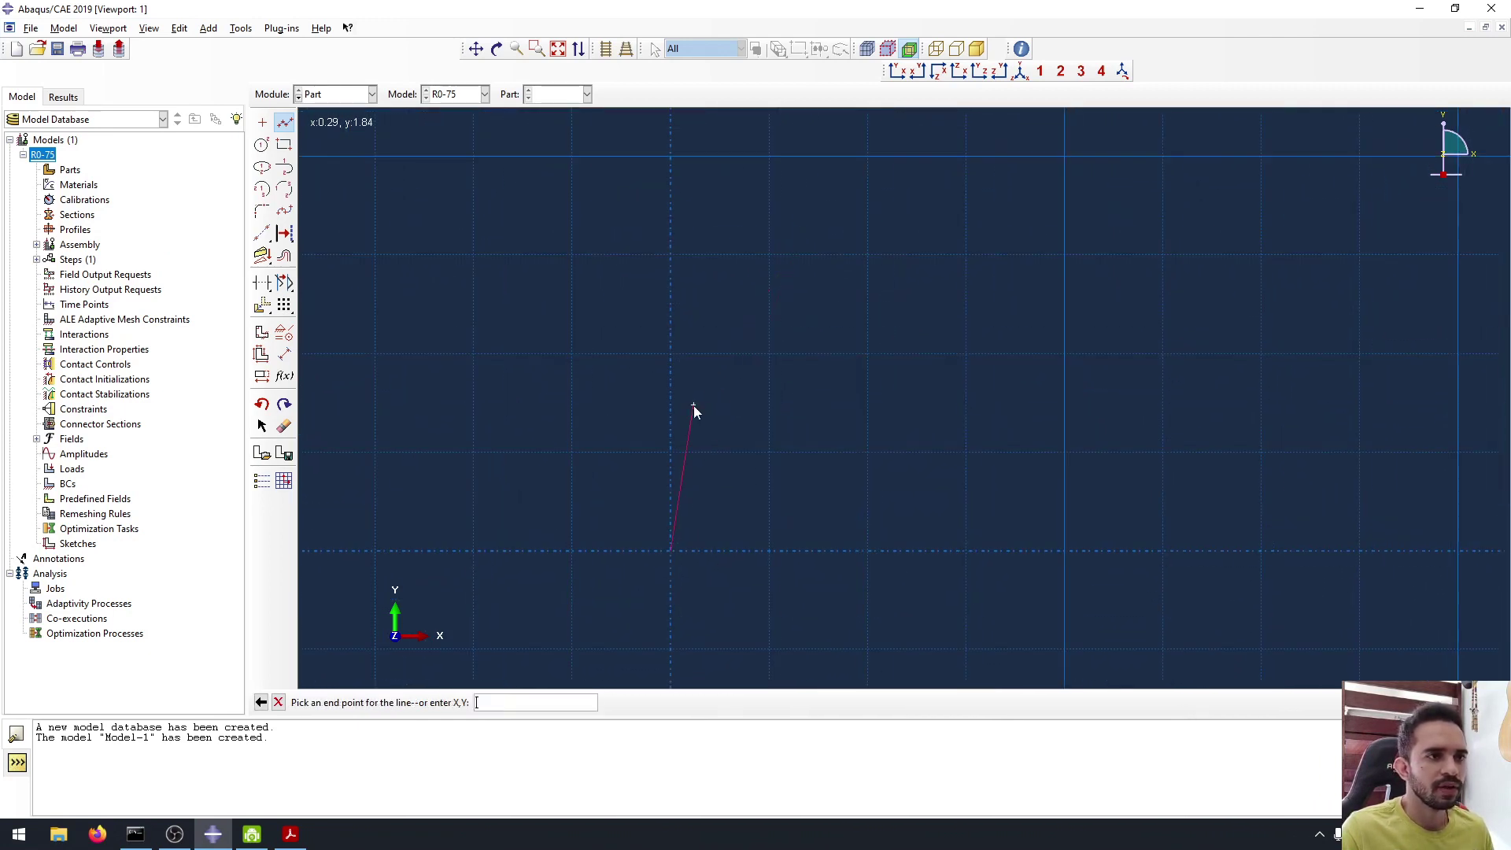
Switch to the Análise de Flambagem PDF, check the R0-75 row of the dimensions table, and return to the Abaqus sketch.
left_click(288, 834)
scroll(476, 378, "down", 5)
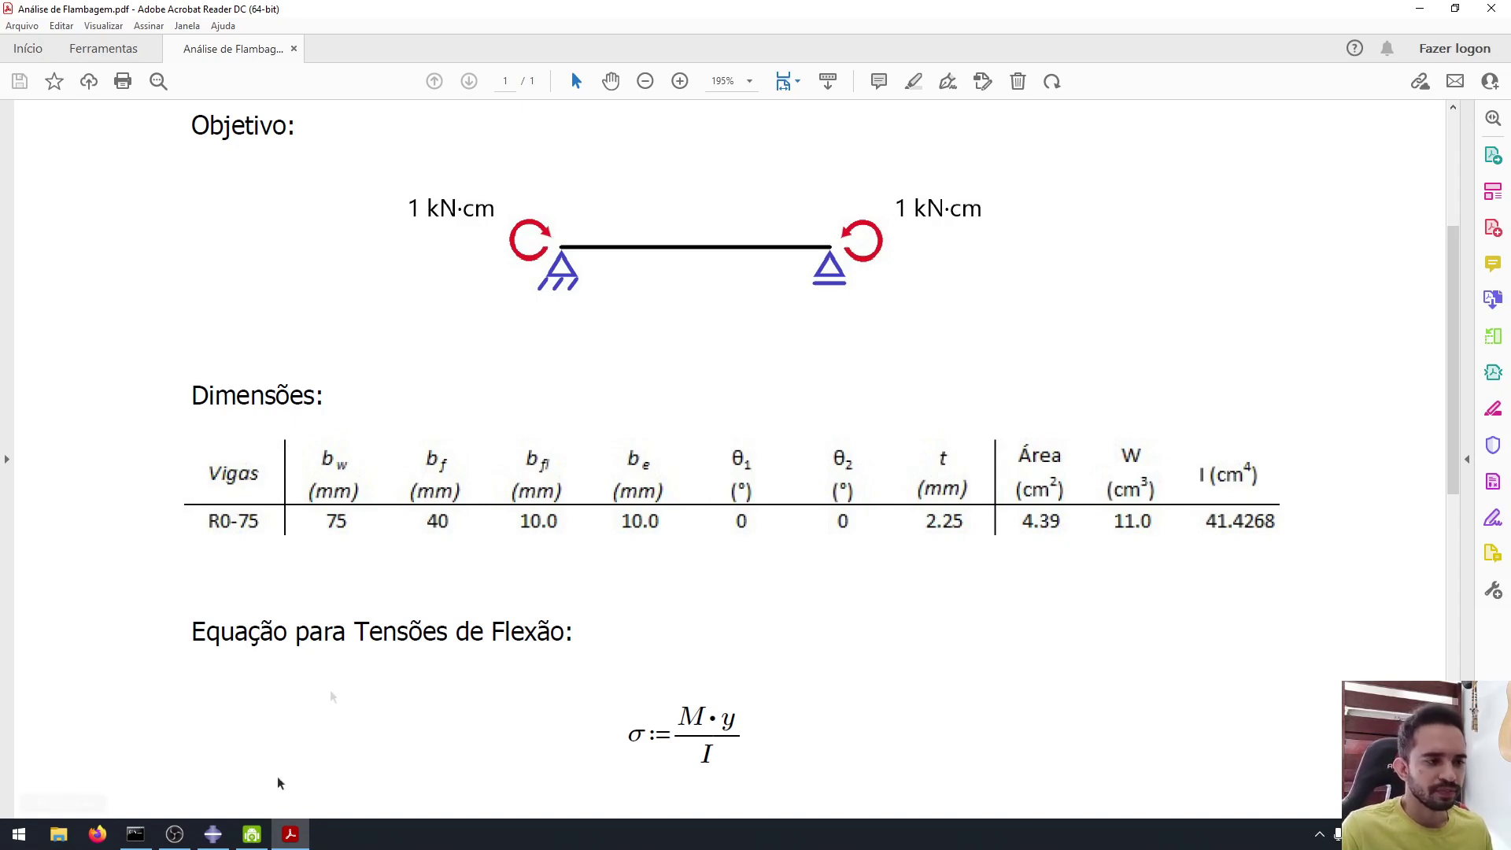
left_click(213, 833)
Draw the vertical web about 5.9 up from the origin, the upper flange about 2.5, and its downward and outward lips about 1.5 each.
scroll(647, 272, "down", 2)
middle_click_drag(668, 238, 640, 360, "ctrl+alt")
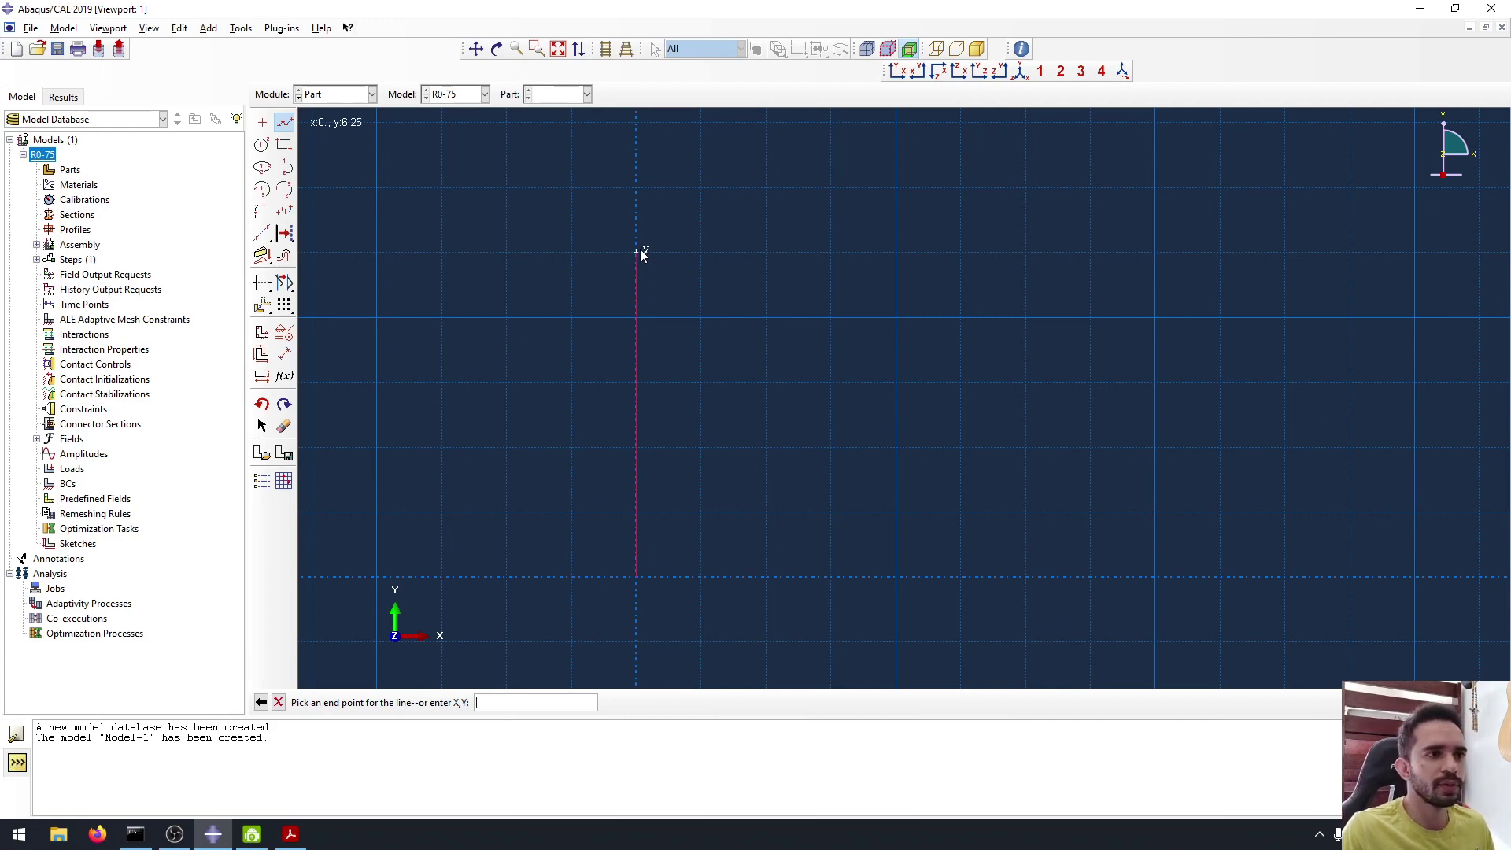
left_click(640, 269)
left_click(772, 270)
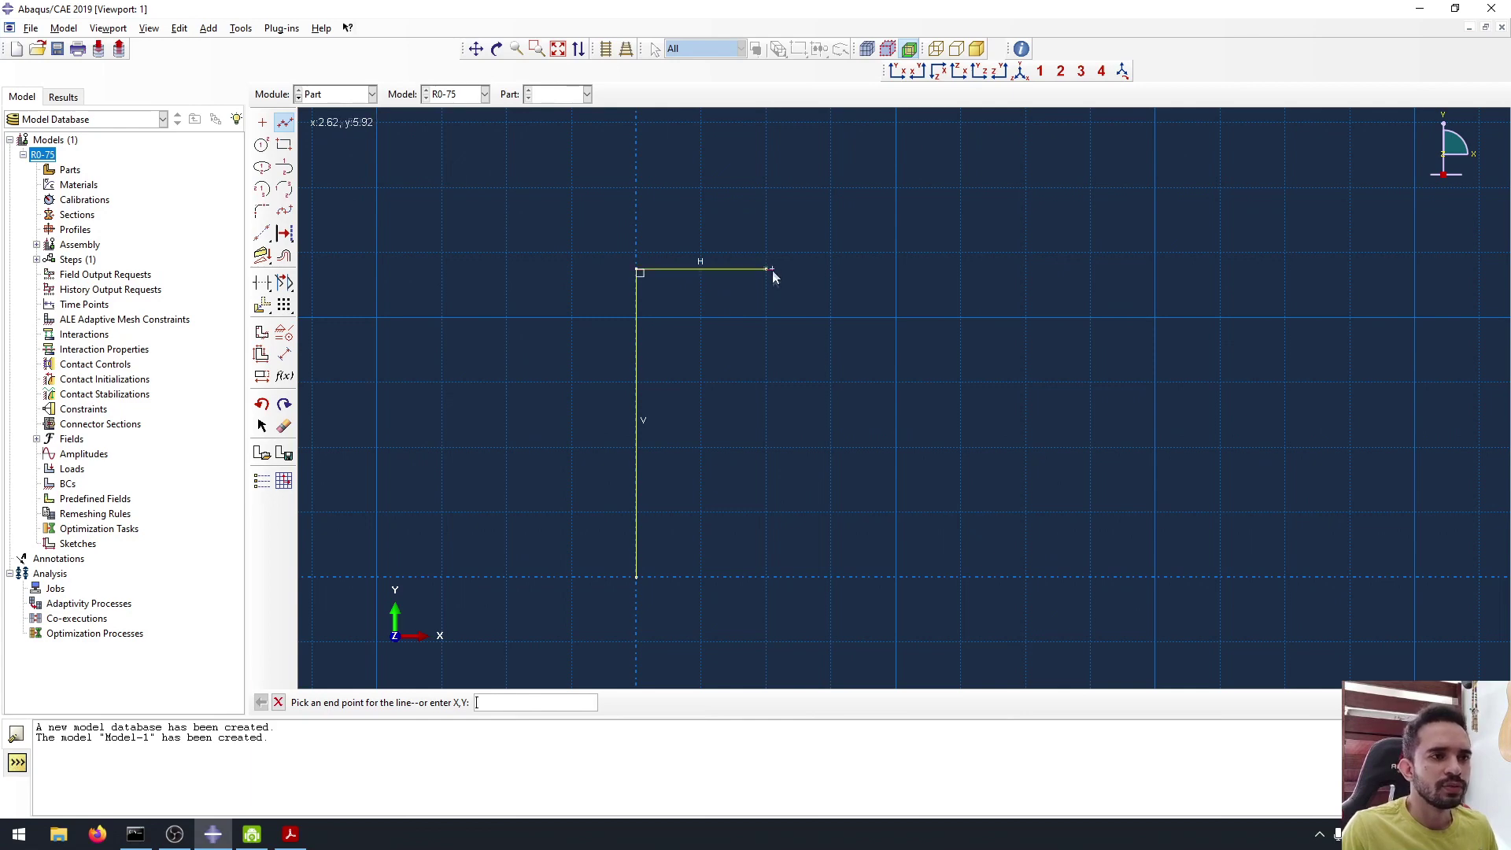
left_click(769, 346)
left_click(844, 347)
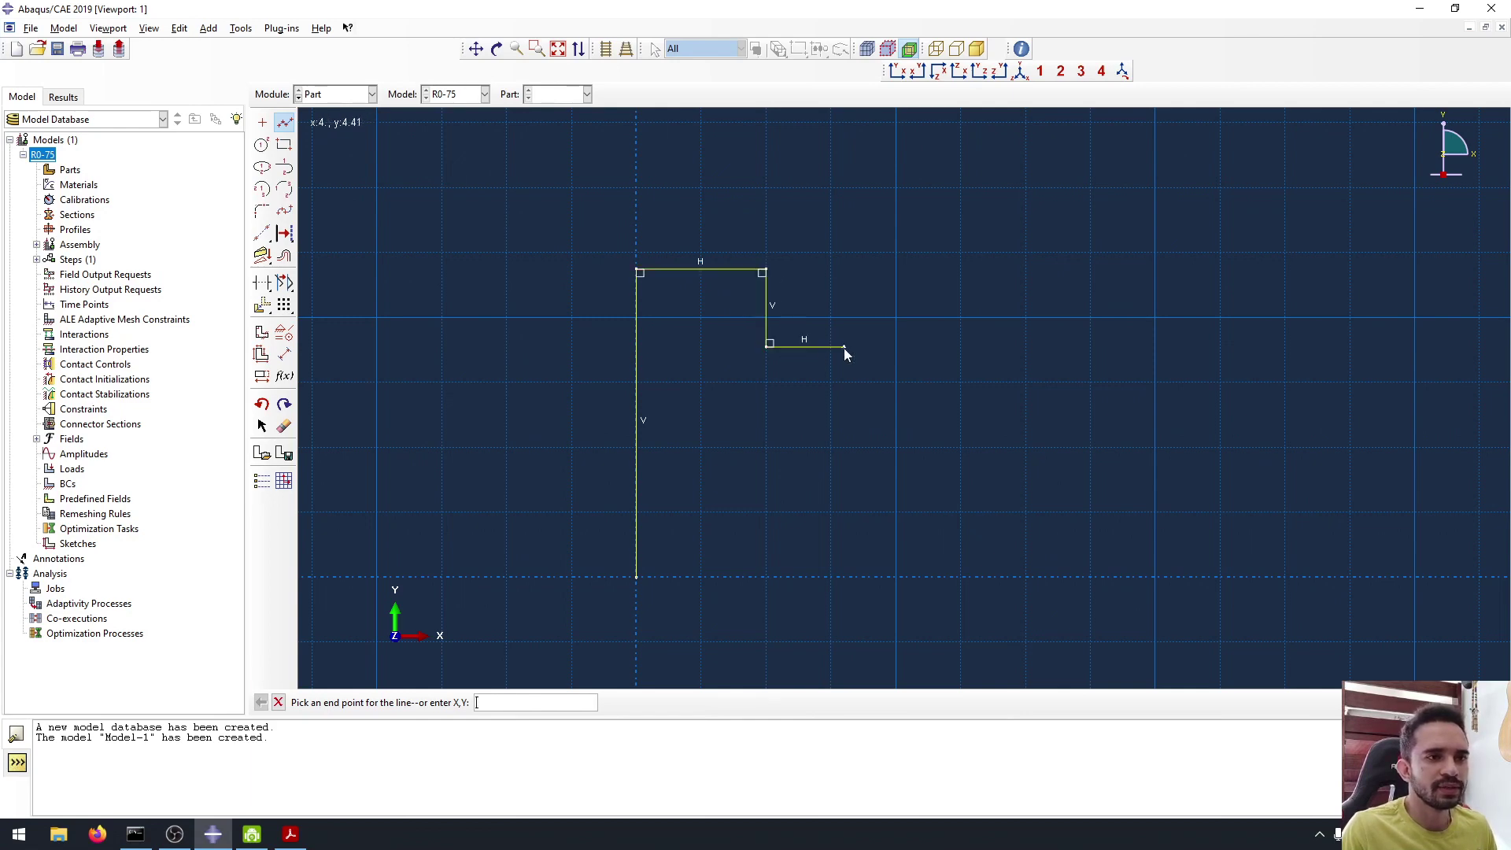
key("Escape")
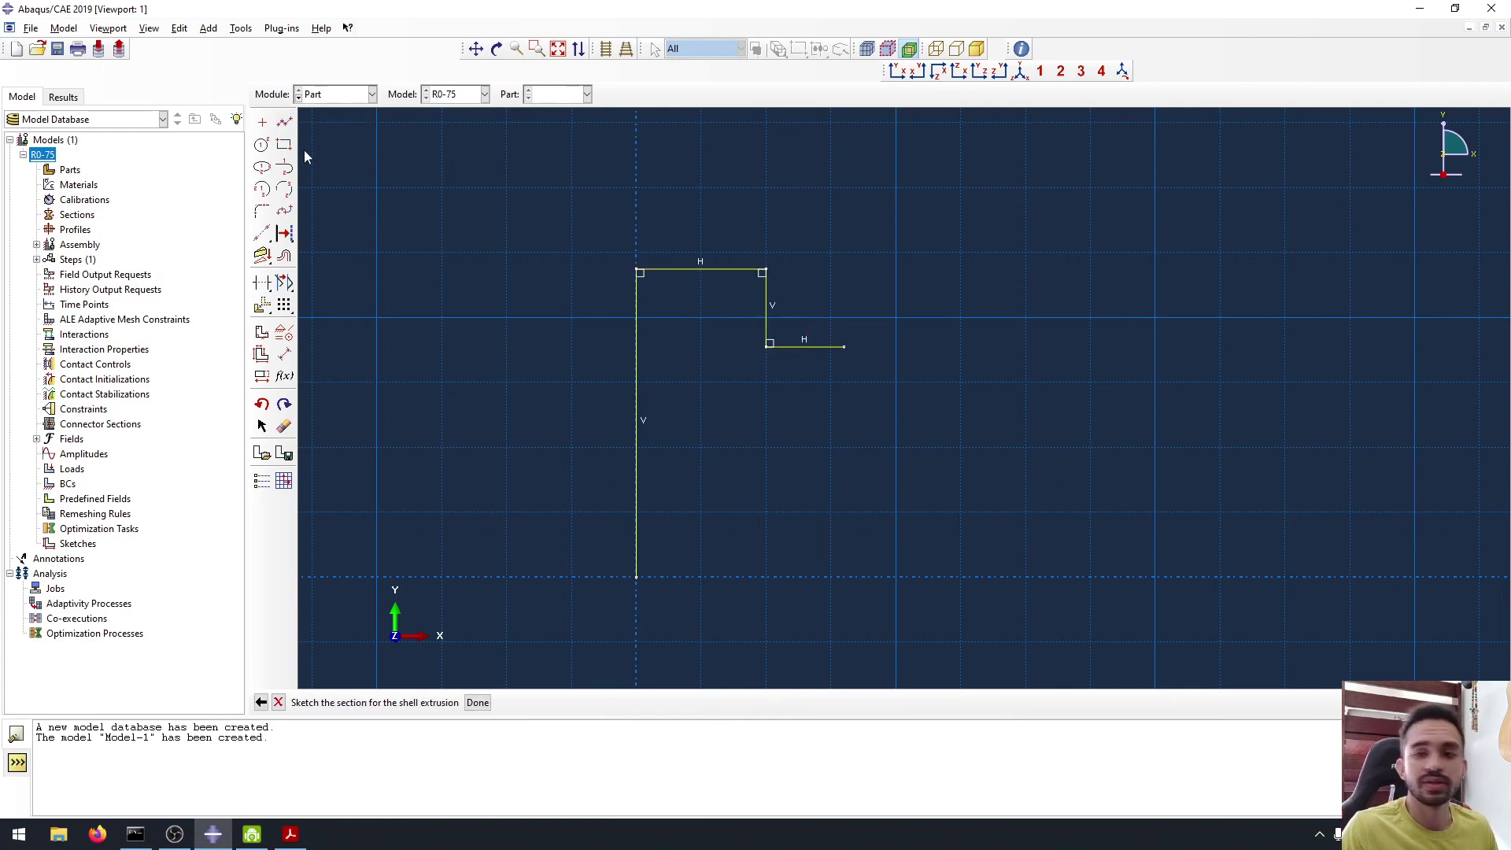
From the origin, draw the lower flange about 2.5 long, with an upward lip and an outward horizontal lip about 1.5 long.
left_click(284, 121)
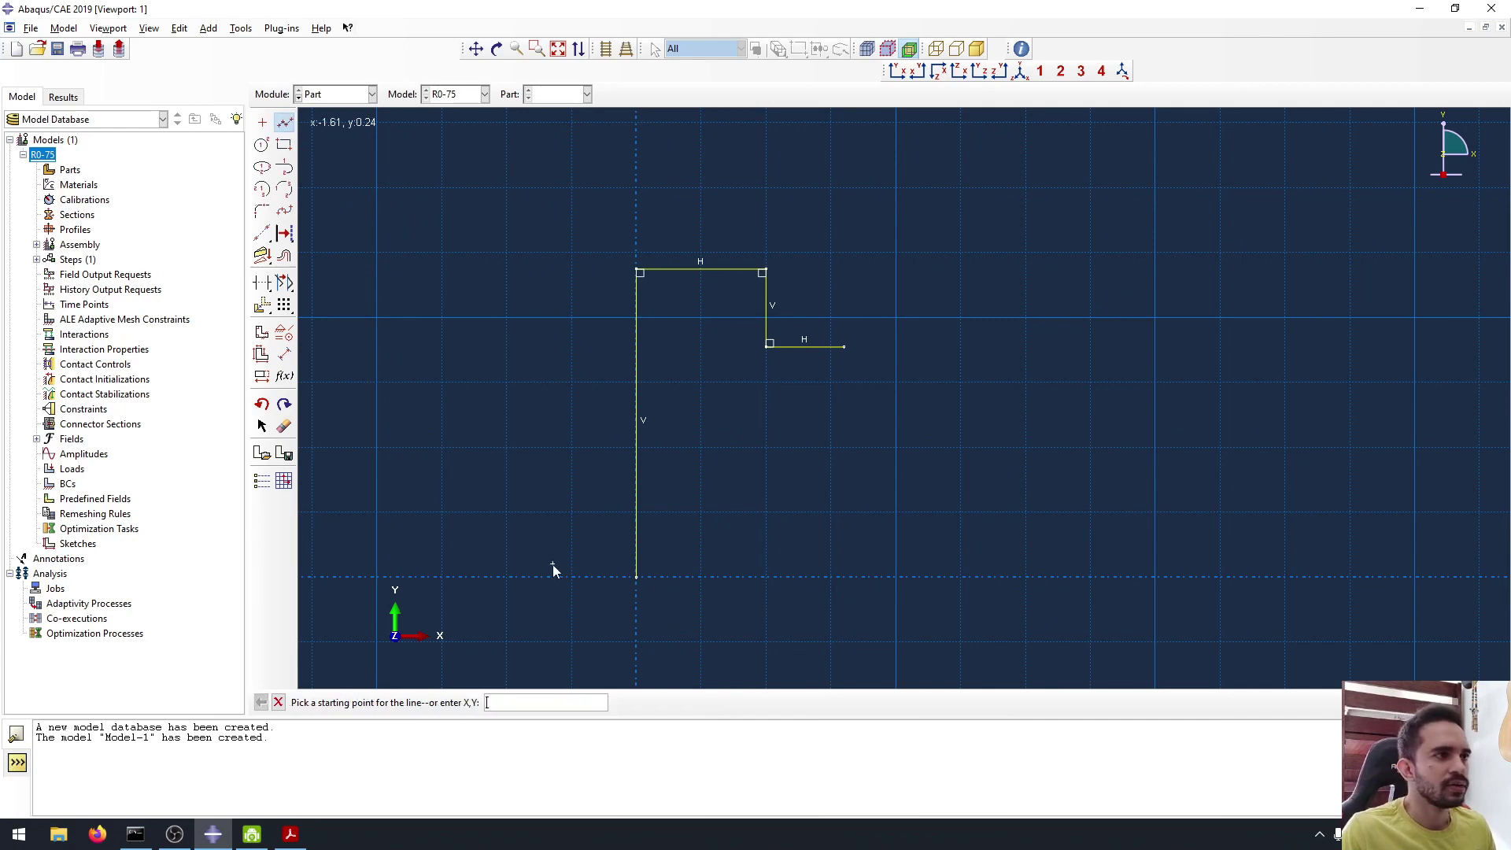
left_click(634, 581)
left_click(766, 577)
left_click(766, 503)
left_click(844, 502)
key("Escape")
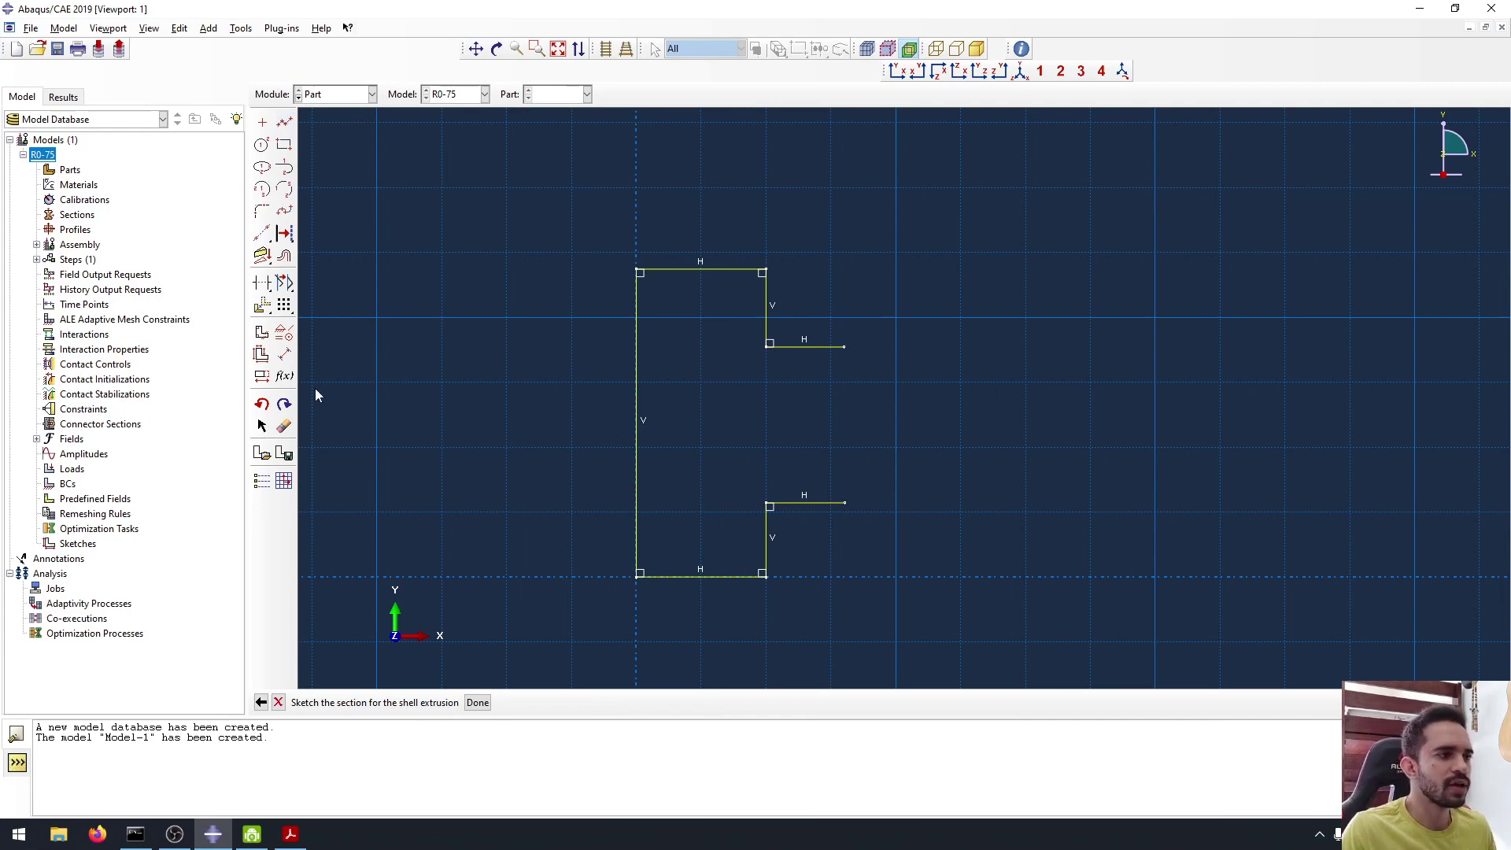
Dimension the vertical web of the section and set its length to 7.5.
left_click(286, 356)
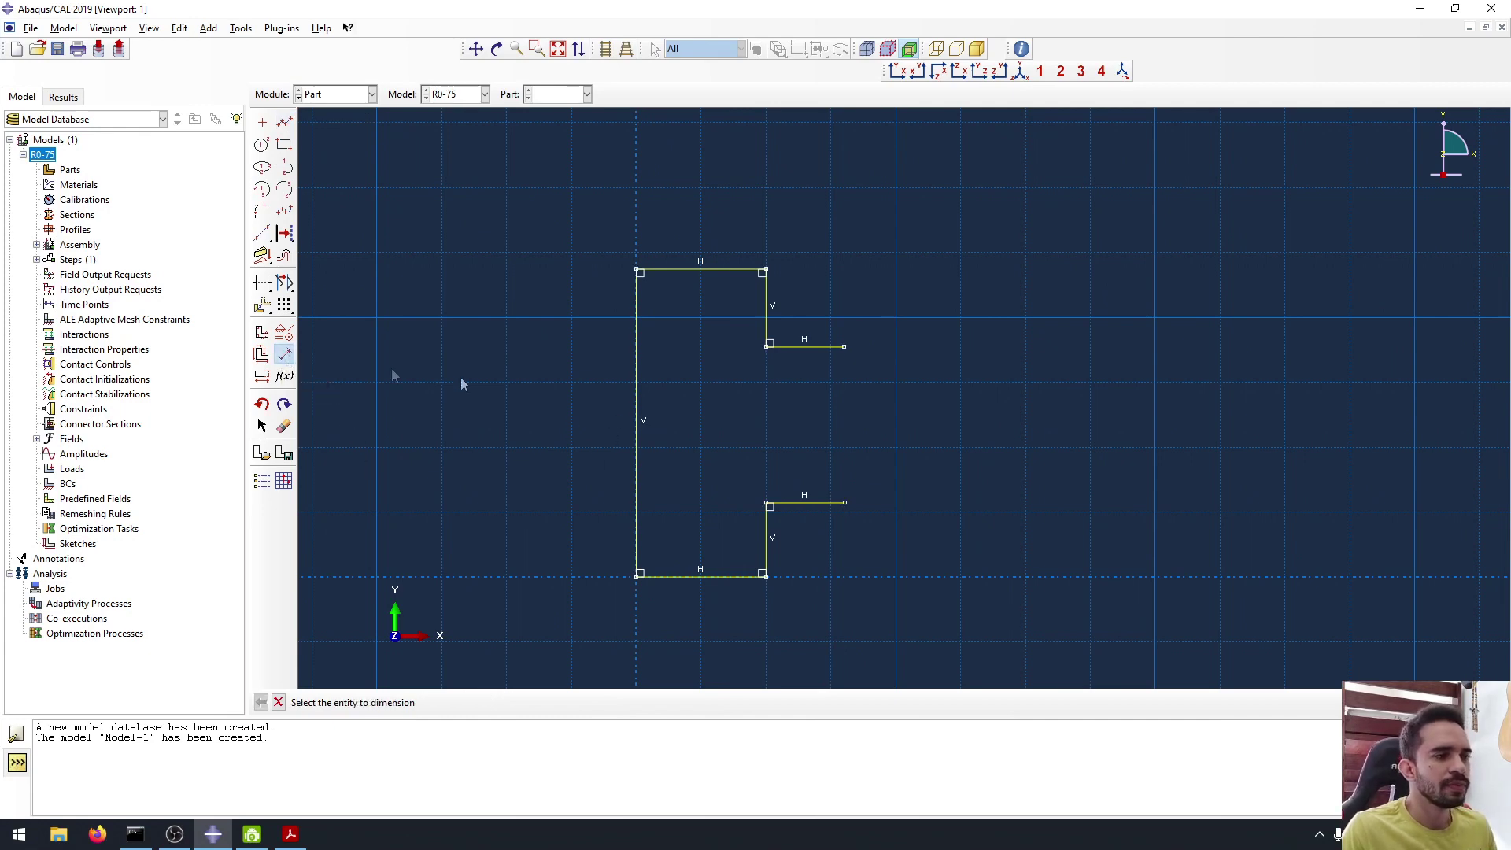
left_click(640, 423)
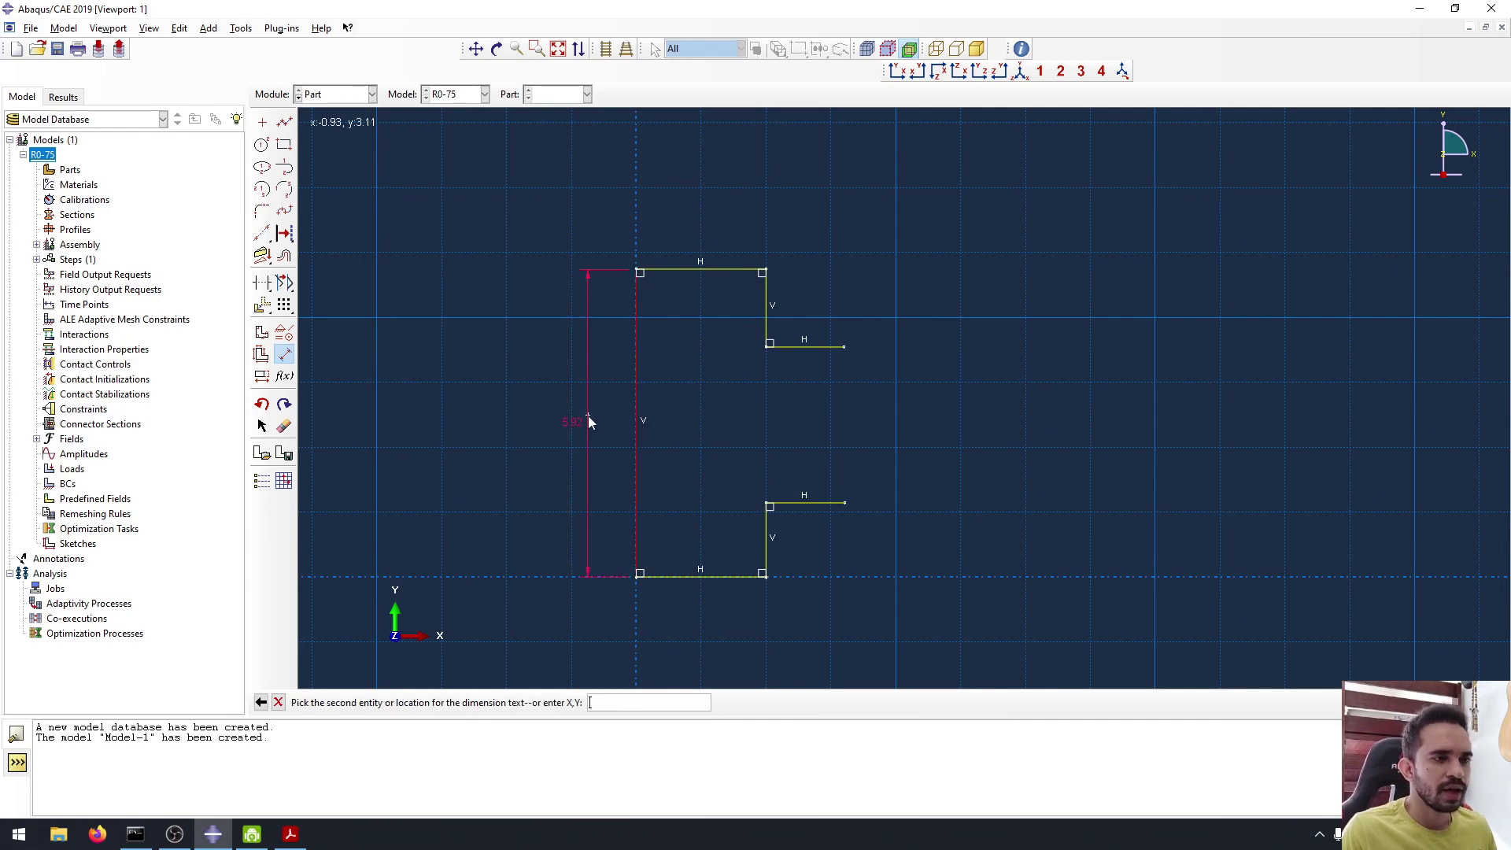
left_click(588, 416)
type("7.5")
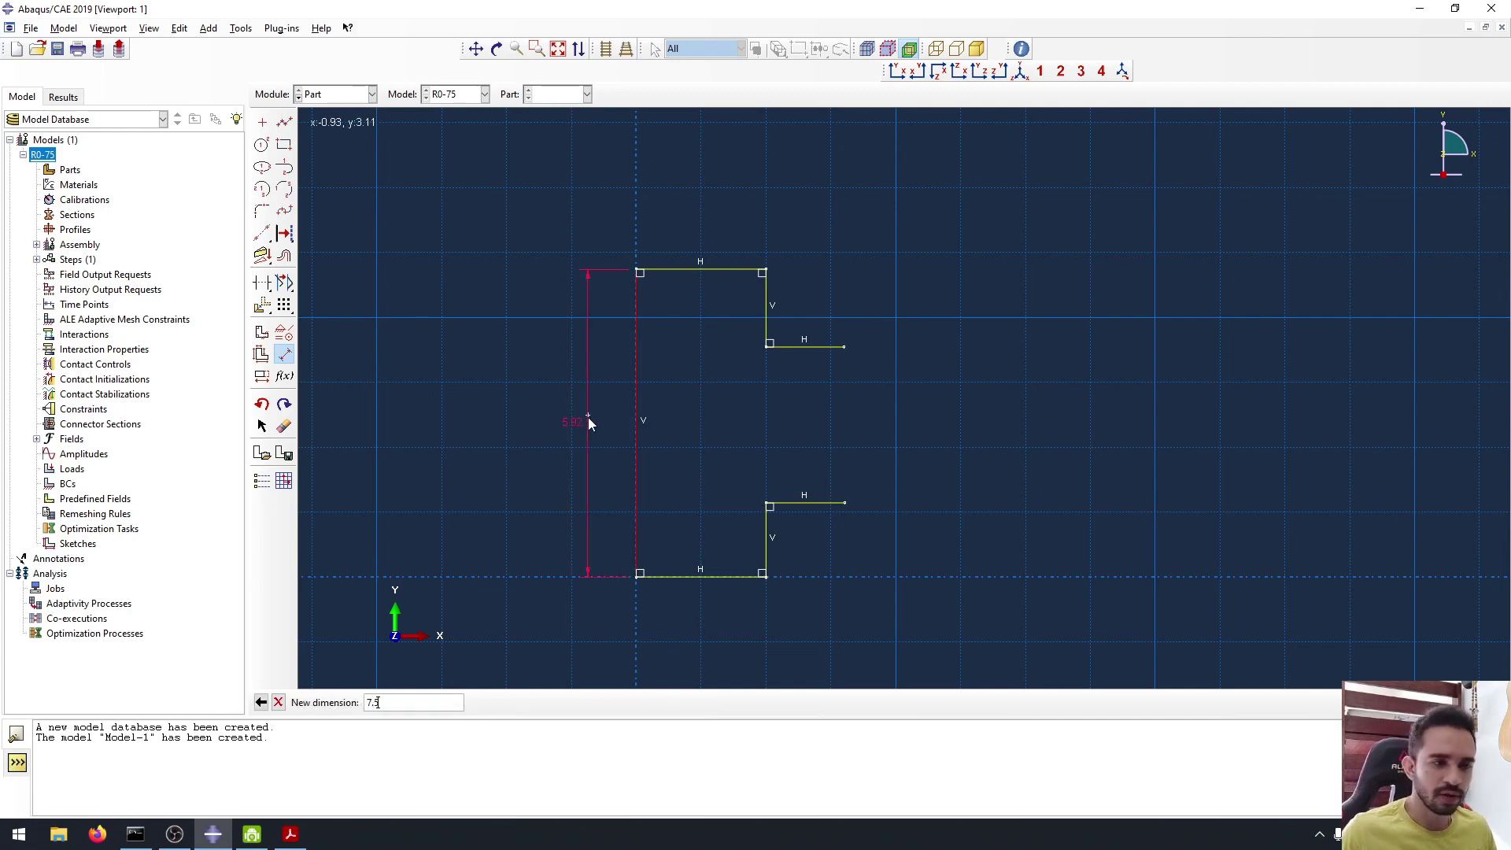
key("Return")
Dimension the upper and lower flanges and set each length to 4.
scroll(707, 367, "up", 2)
scroll(707, 437, "down", 3)
middle_click_drag(709, 533, 707, 489, "ctrl+alt")
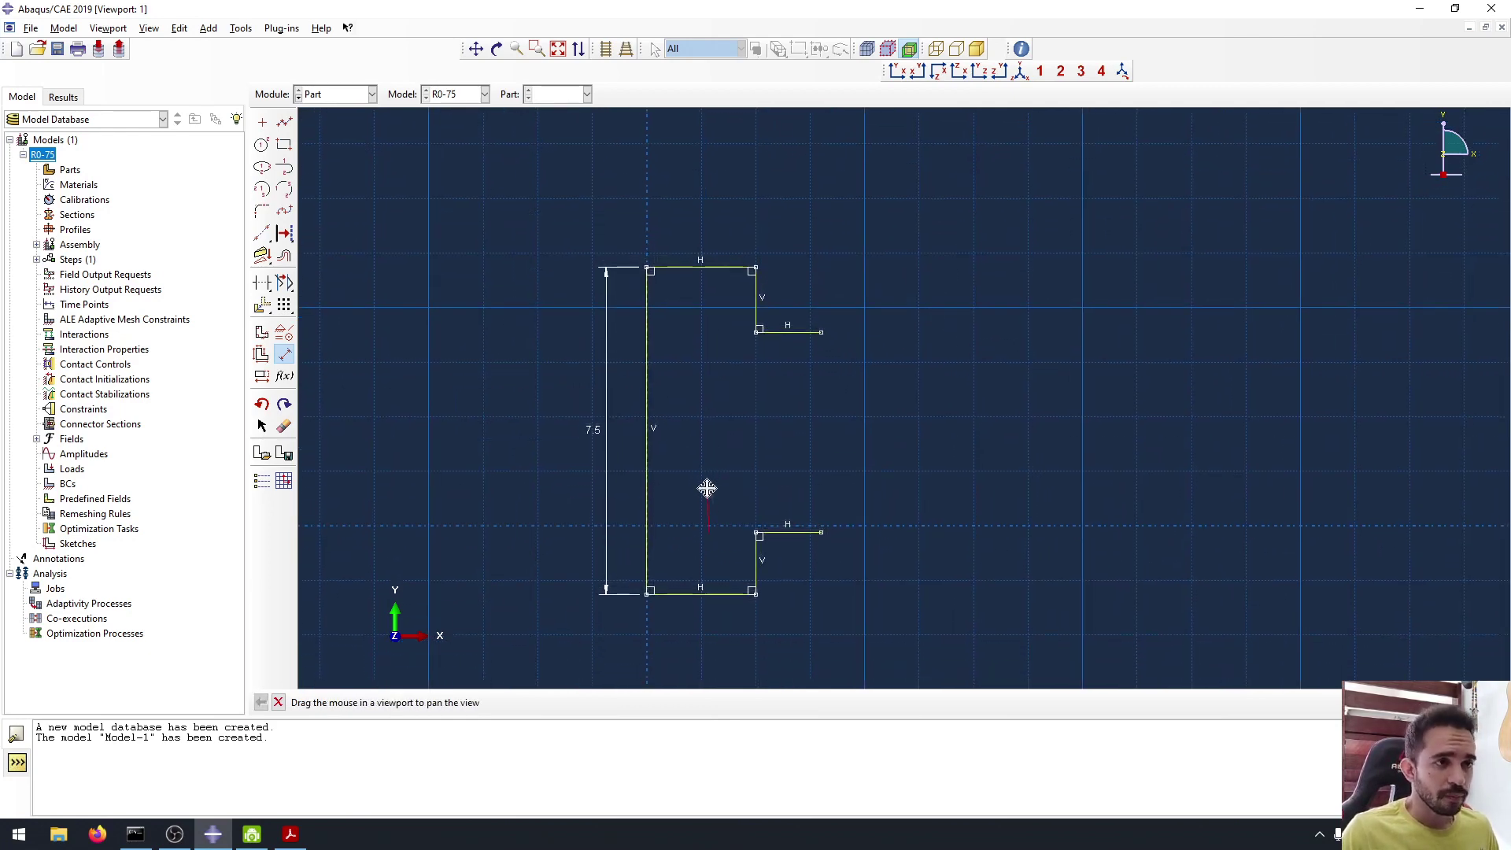
left_click(682, 271)
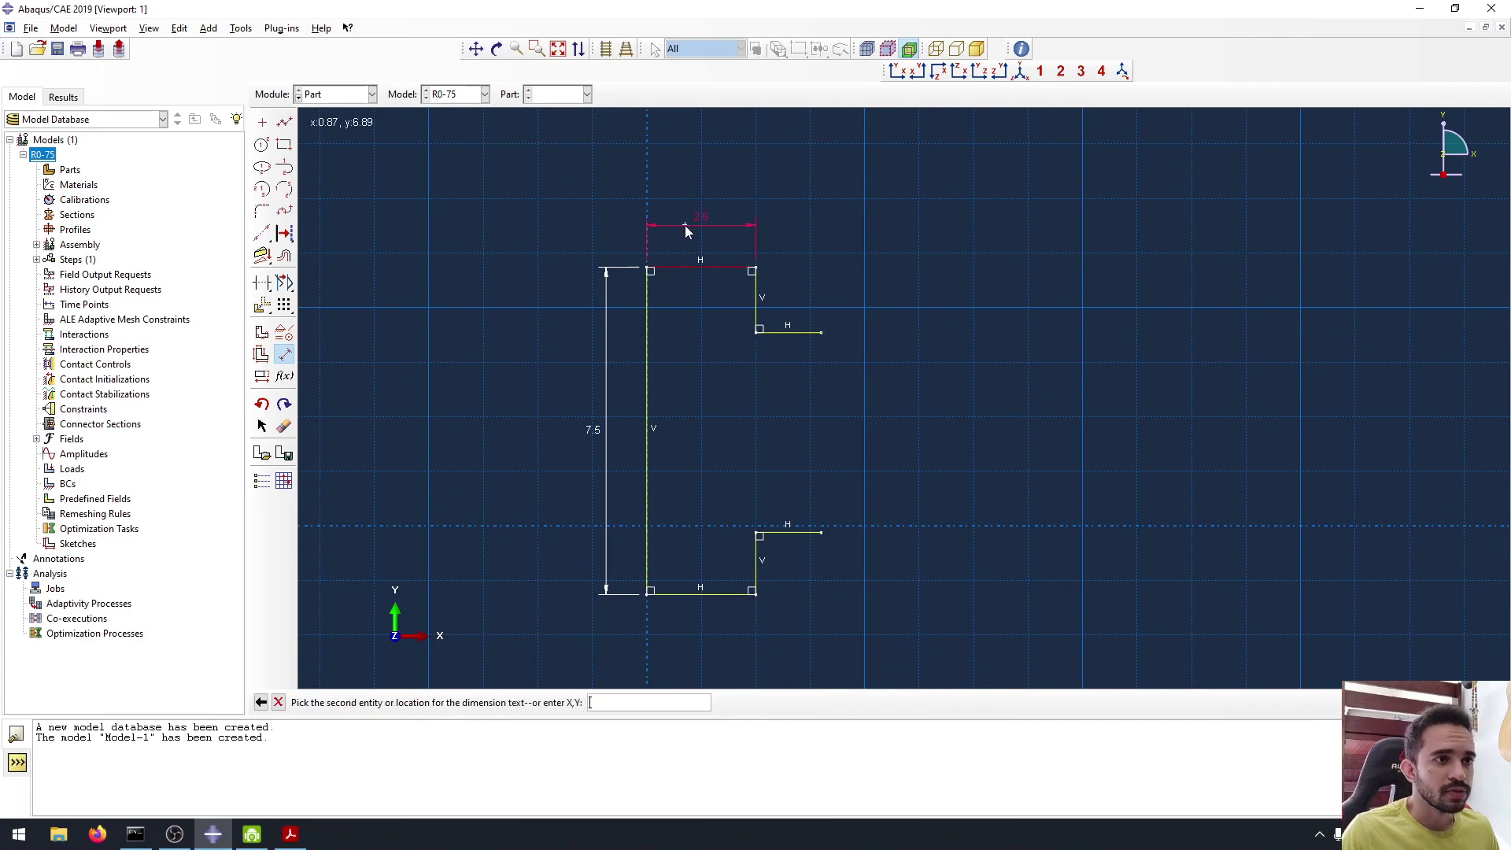
left_click(685, 227)
type("4")
key("Return")
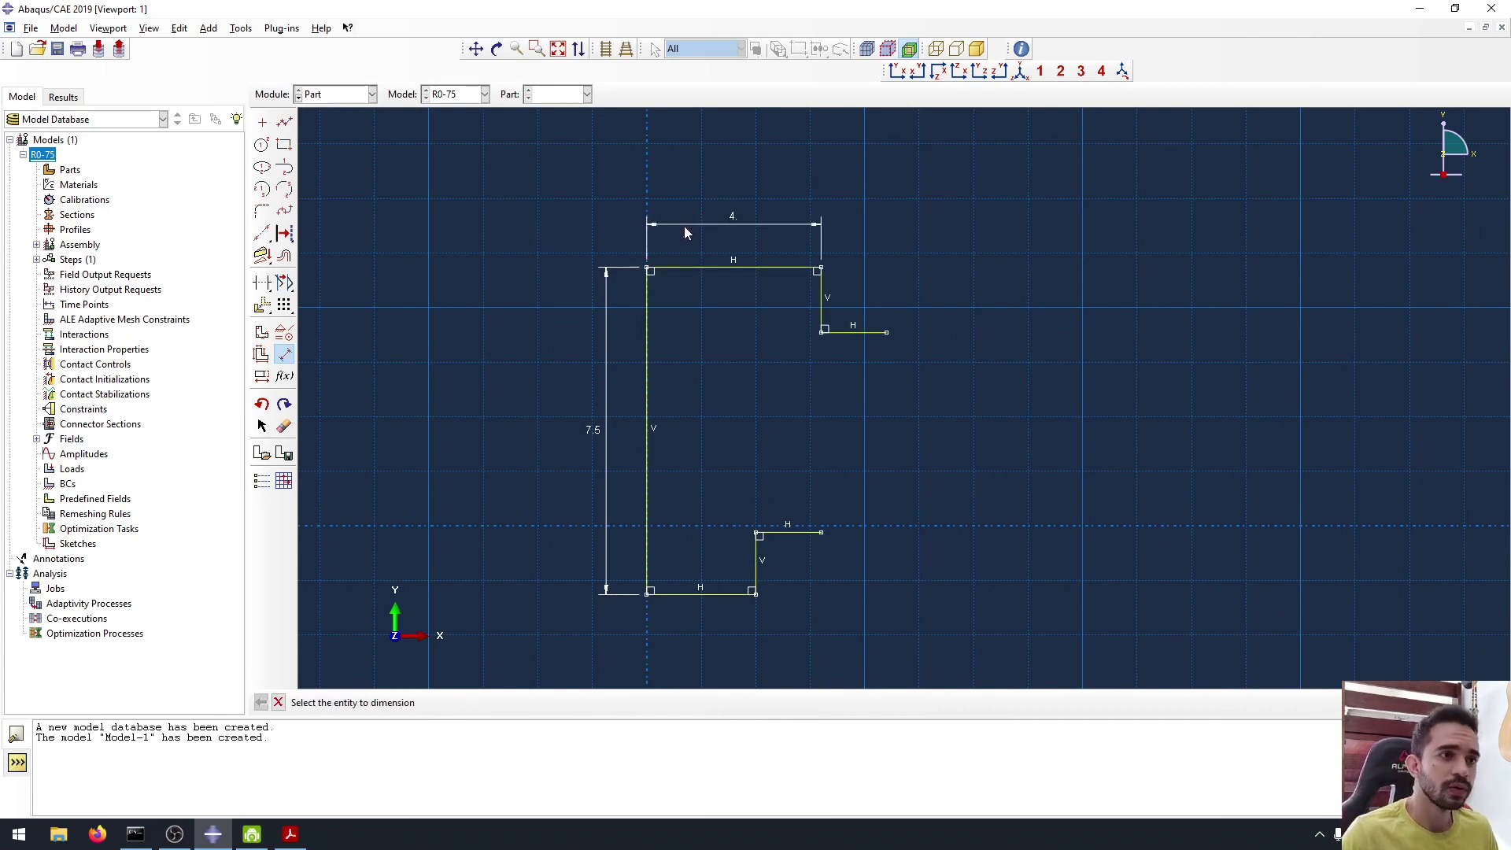
left_click(719, 597)
left_click(739, 644)
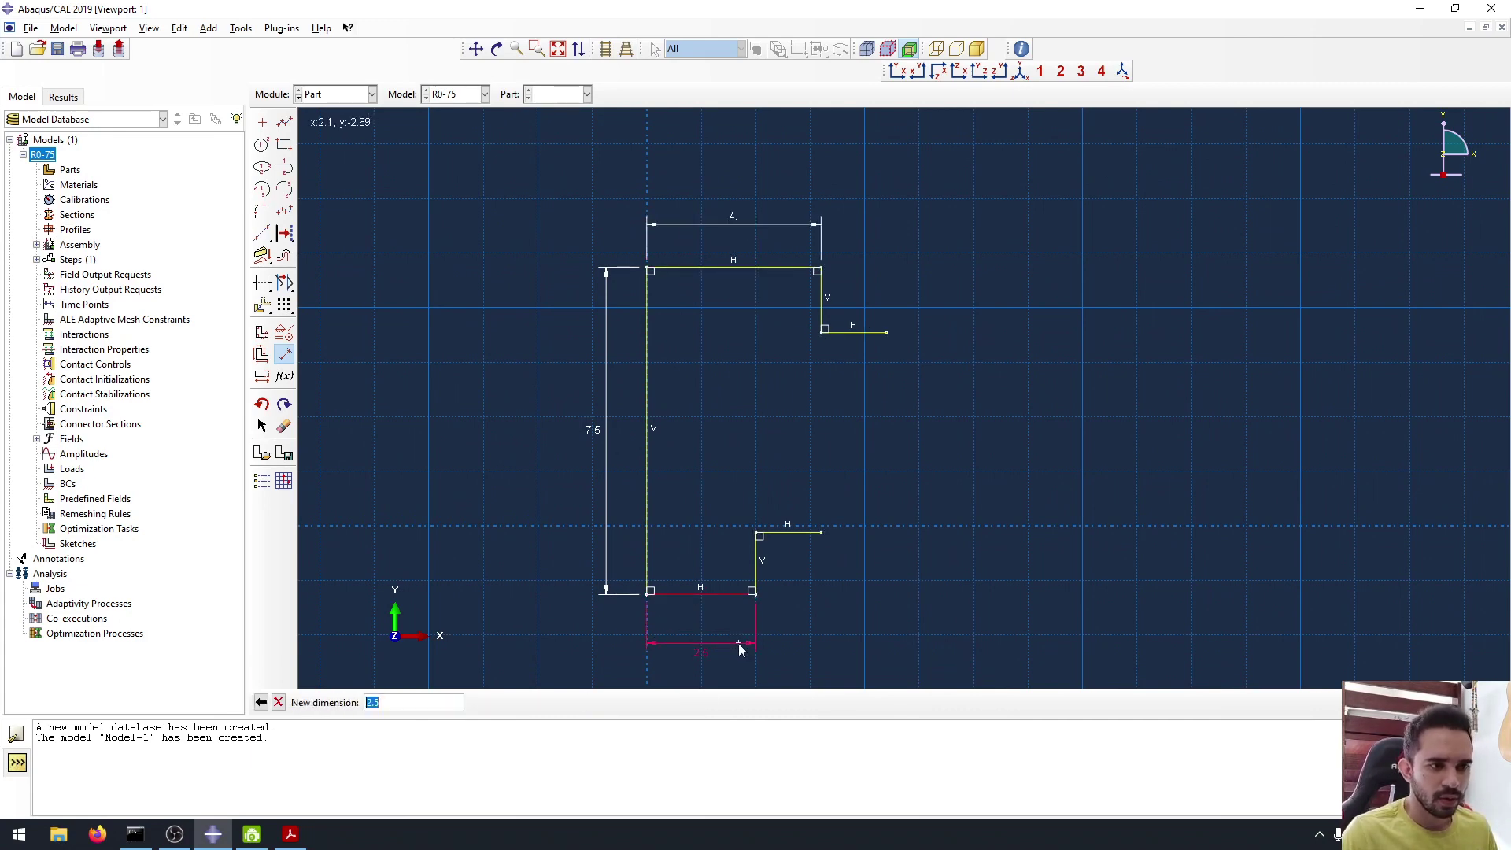
type("4")
key("Return")
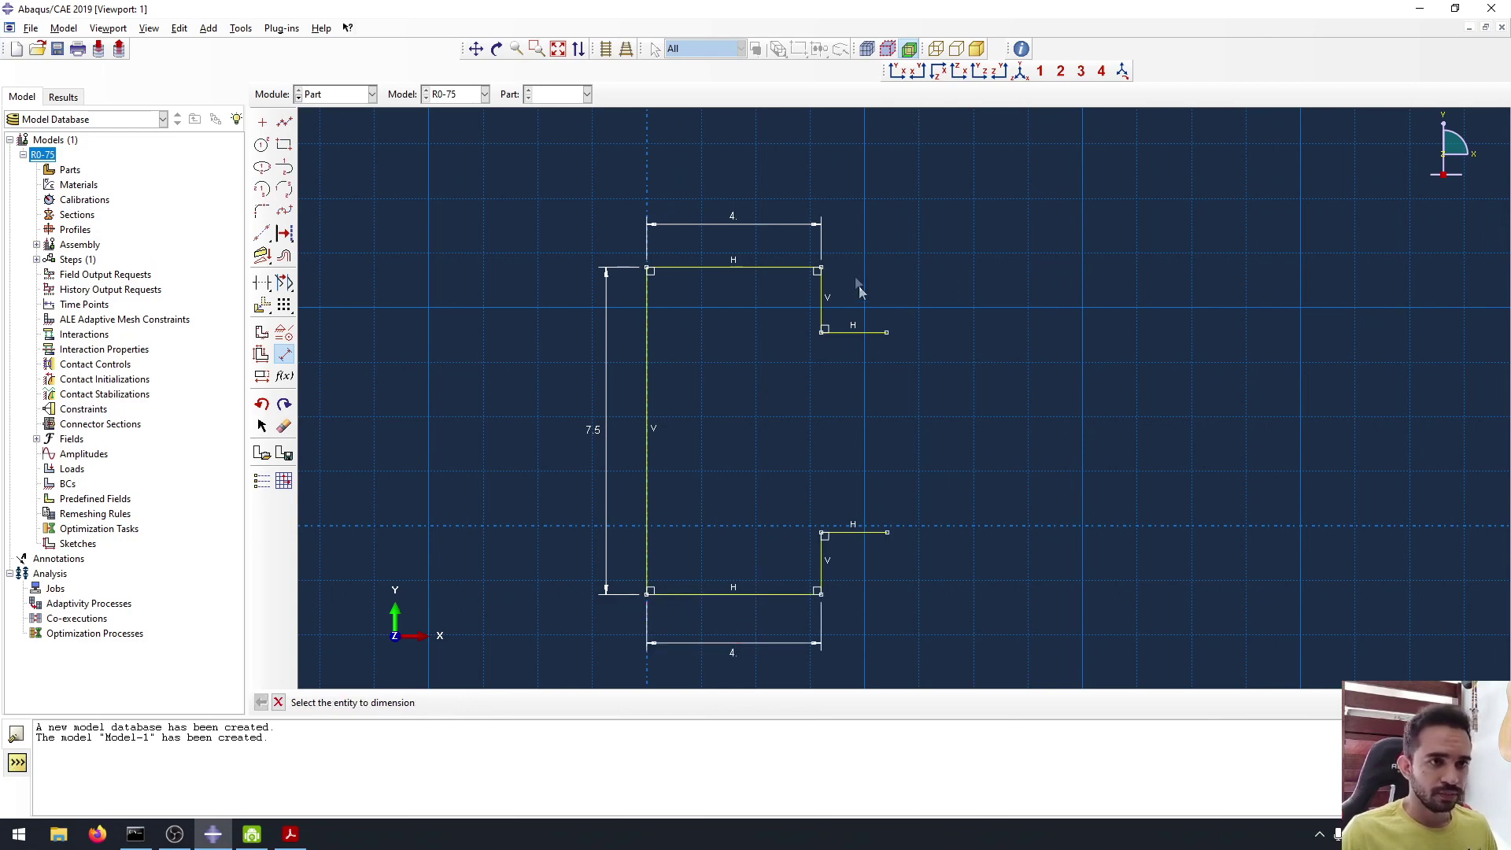
Dimension the vertical and horizontal lip segments of the upper flange and set both to 1.
left_click(825, 300)
left_click(856, 298)
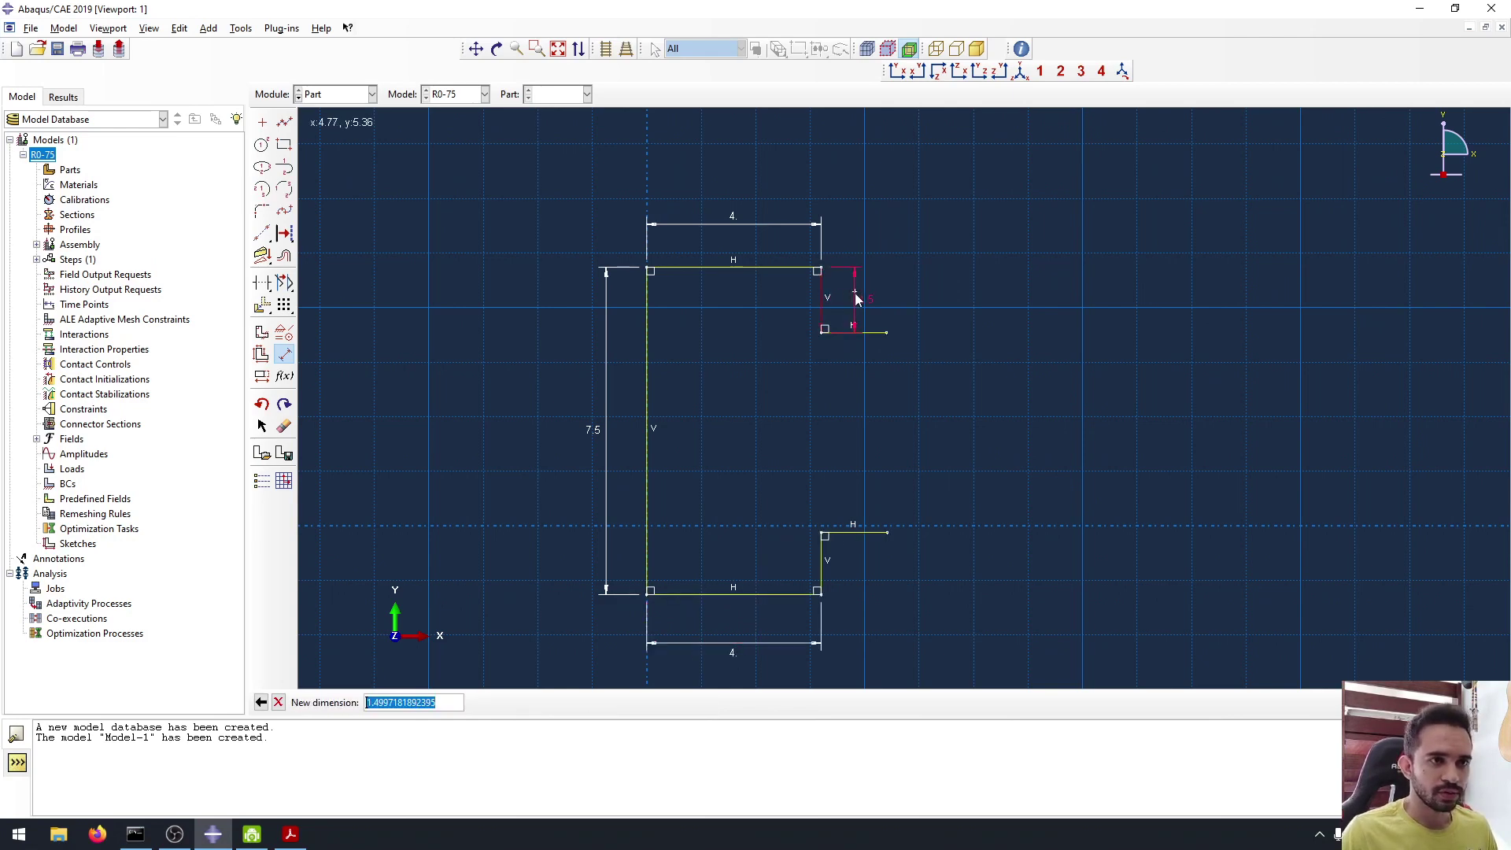
type("1")
key("Return")
left_click(866, 311)
left_click(870, 360)
type("1")
key("Return")
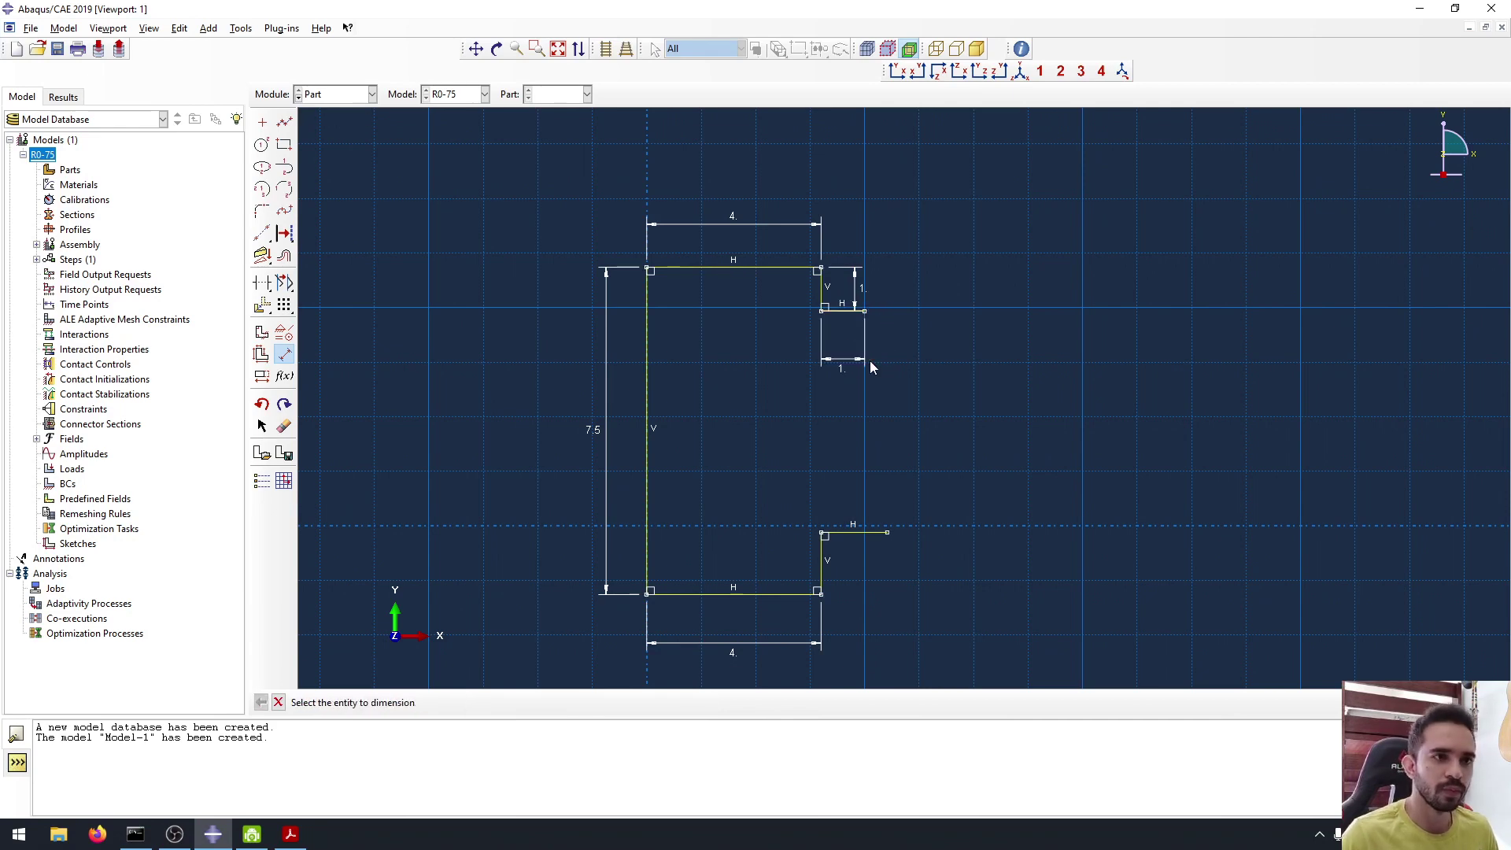
Dimension the horizontal and vertical lip segments of the lower flange, set both to 1, and leave dimensioning while keeping the sketch.
left_click(828, 536)
left_click(844, 489)
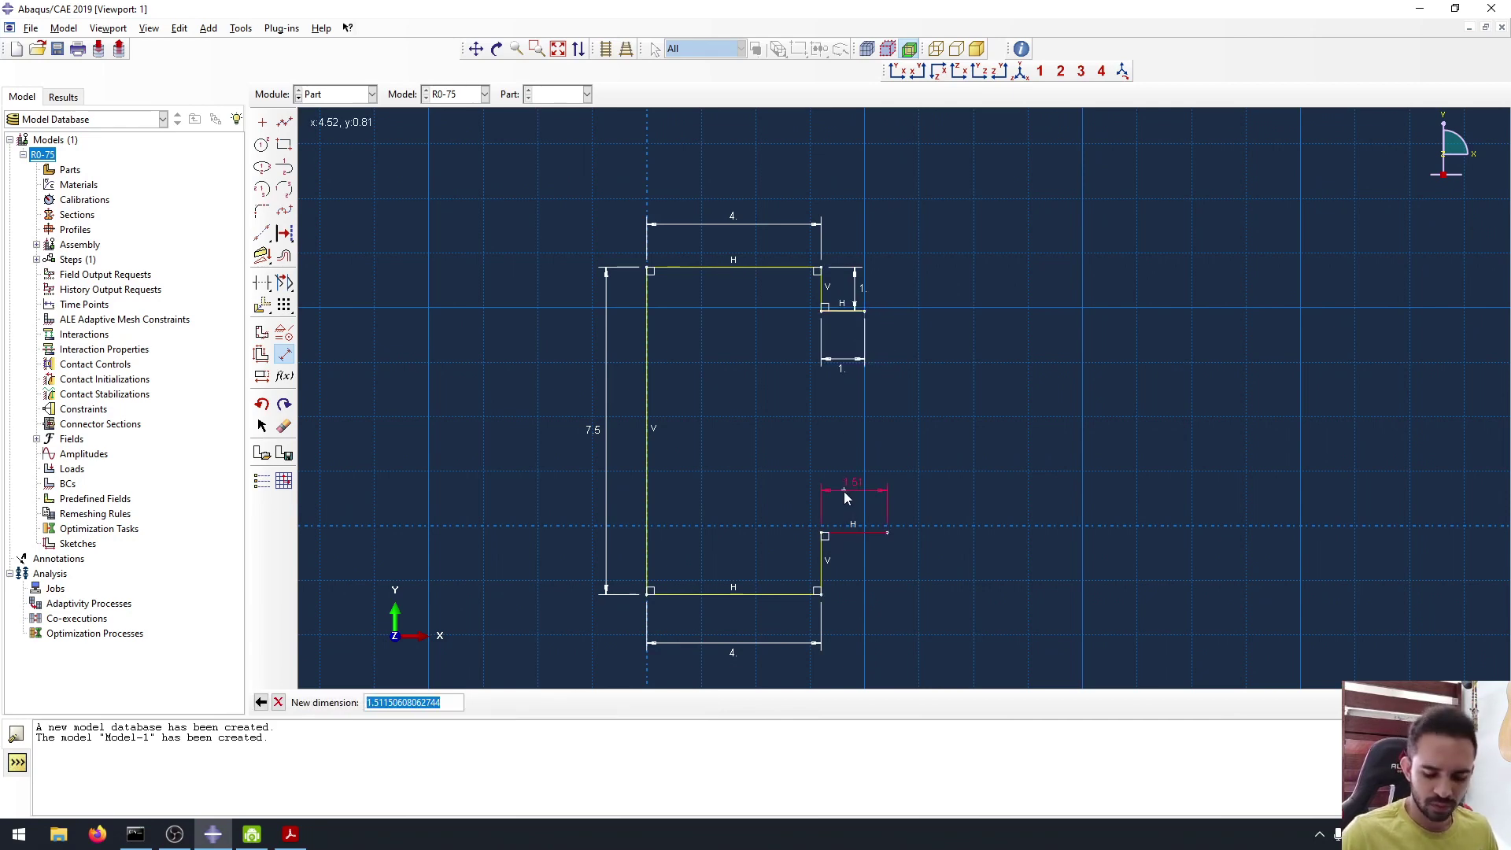
type("1")
key("Return")
left_click(818, 567)
left_click(842, 563)
type("1")
key("Return")
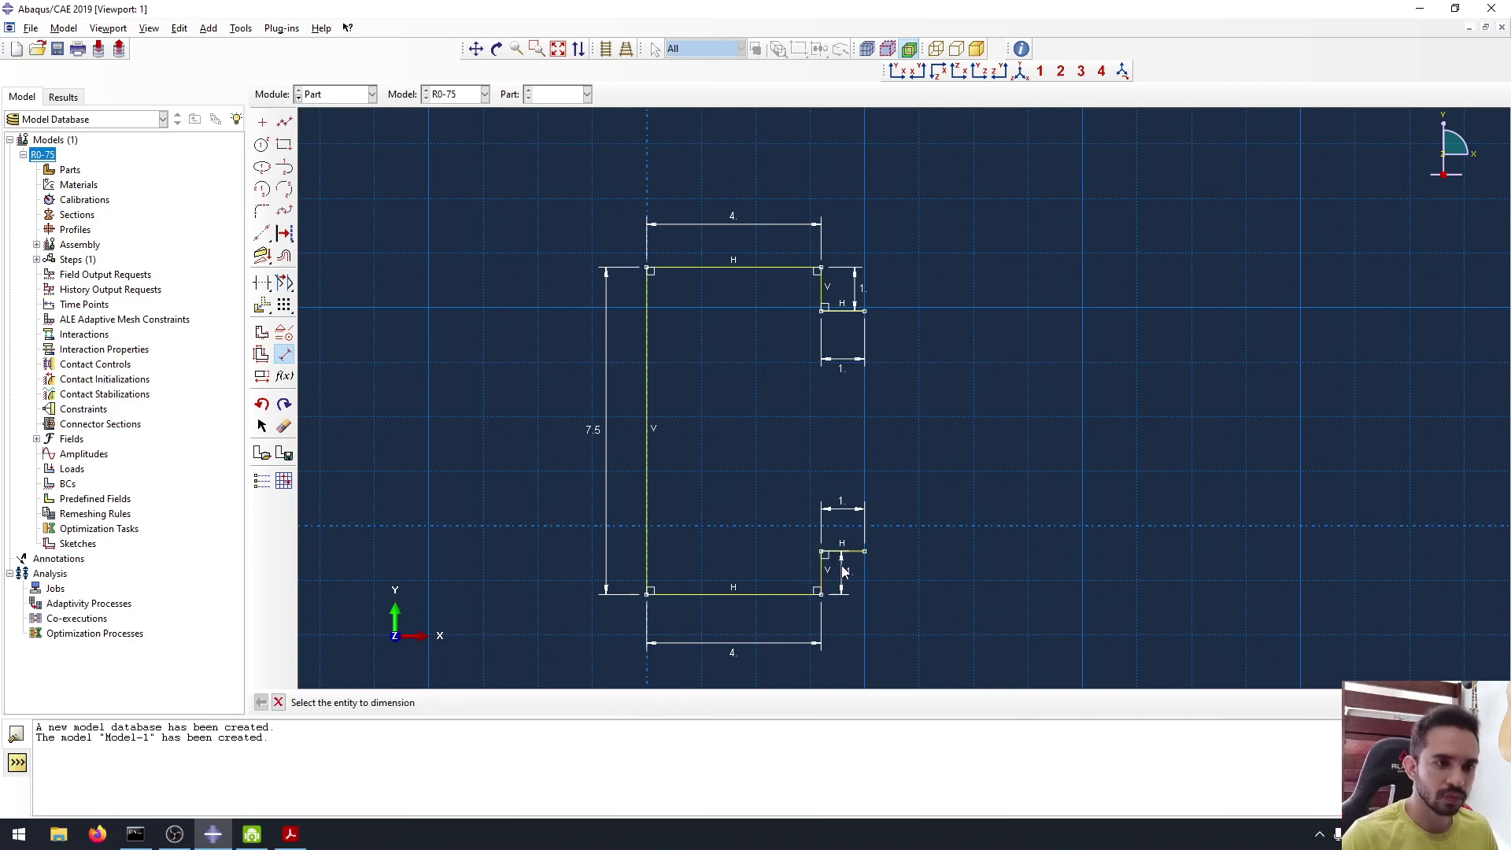
key("Escape")
key("Escape")
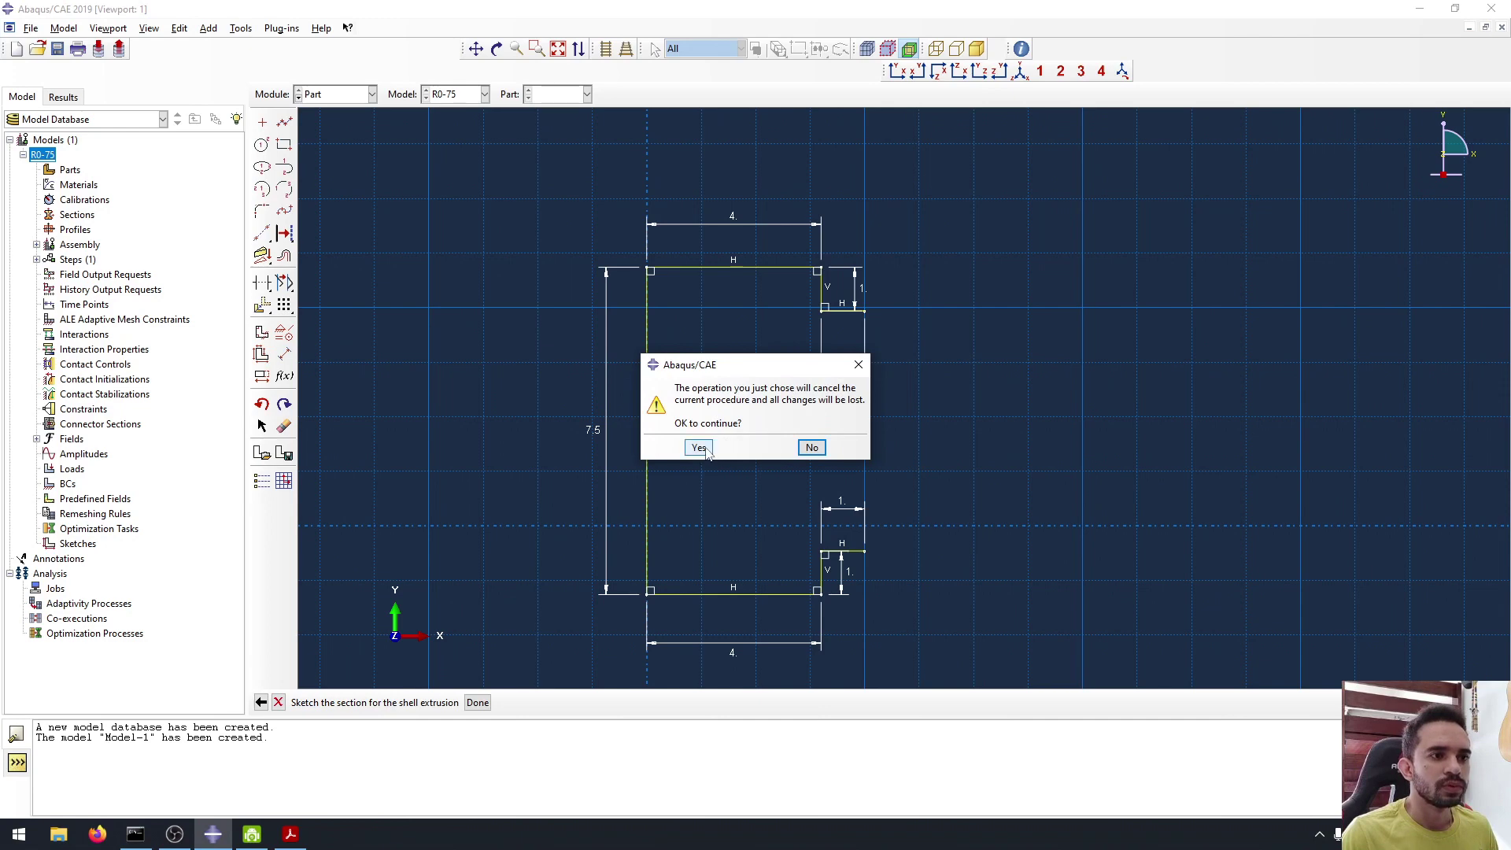
left_click(812, 447)
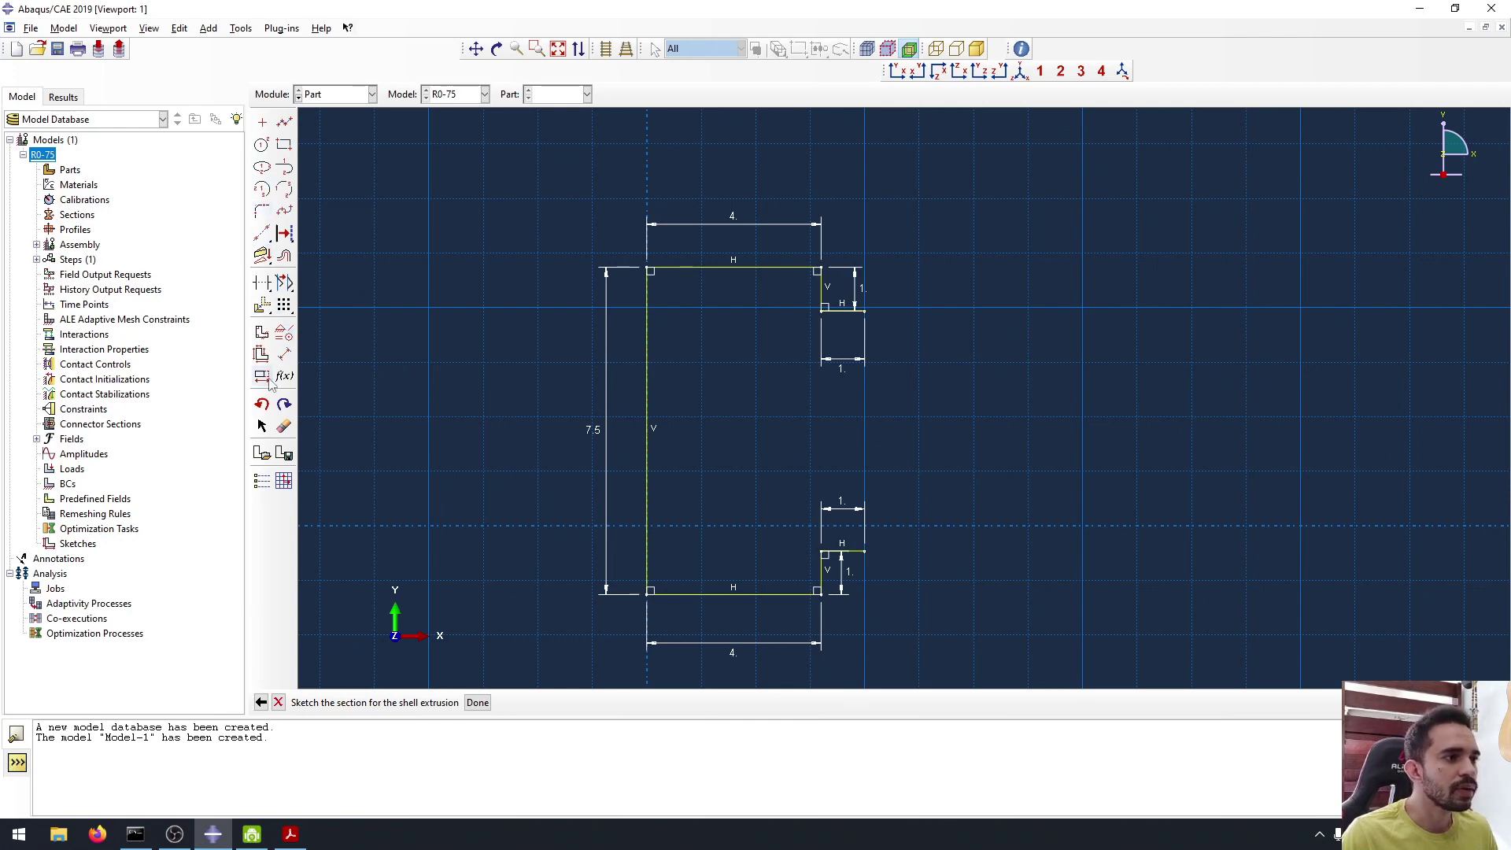
Delete all the dimensions of the web, flanges and lips from the sketch, keeping the section lines.
left_click(284, 425)
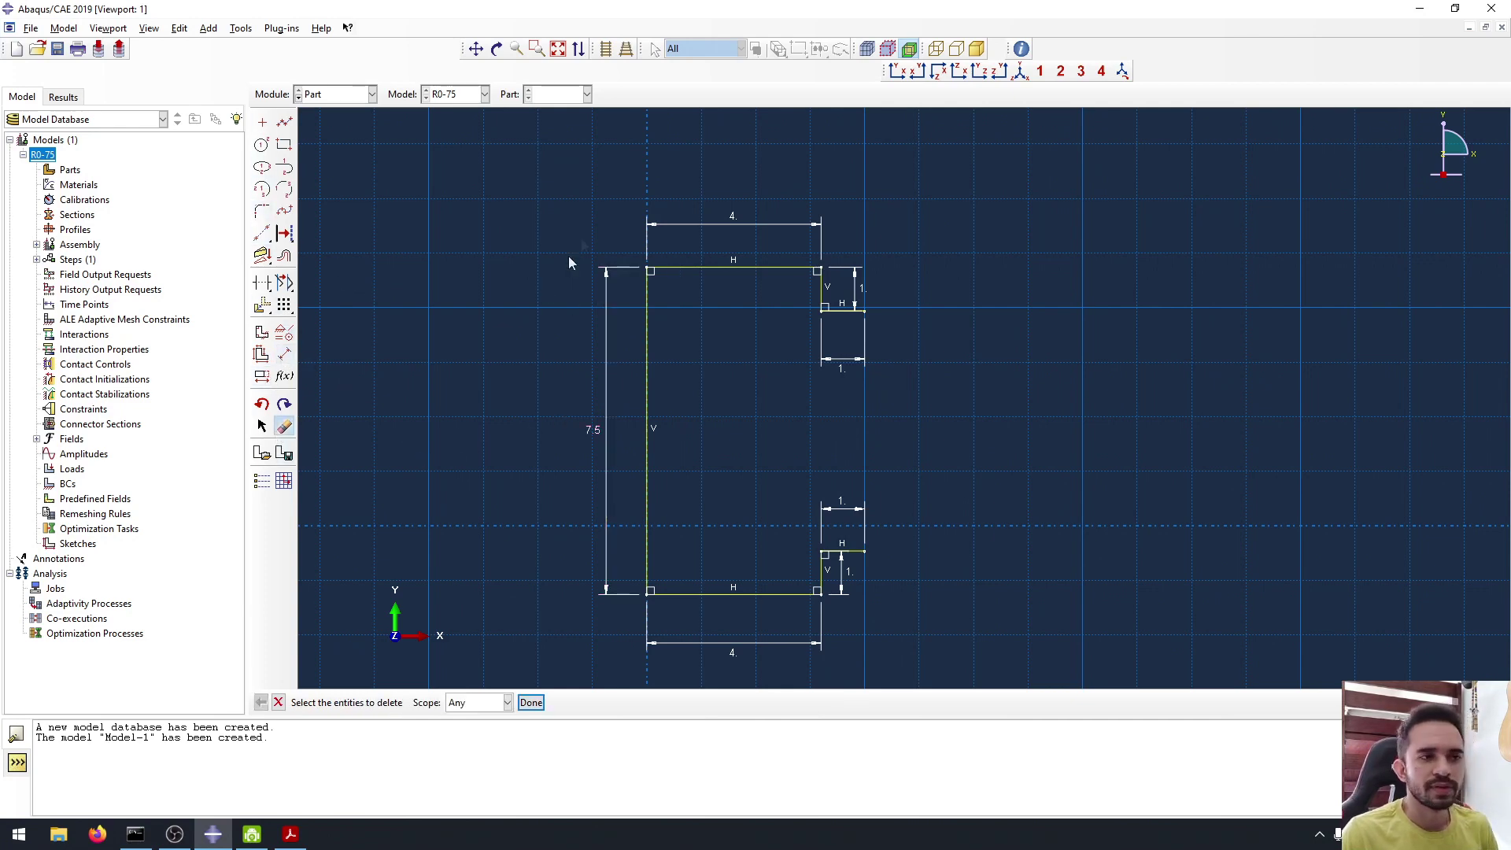
left_click(702, 226)
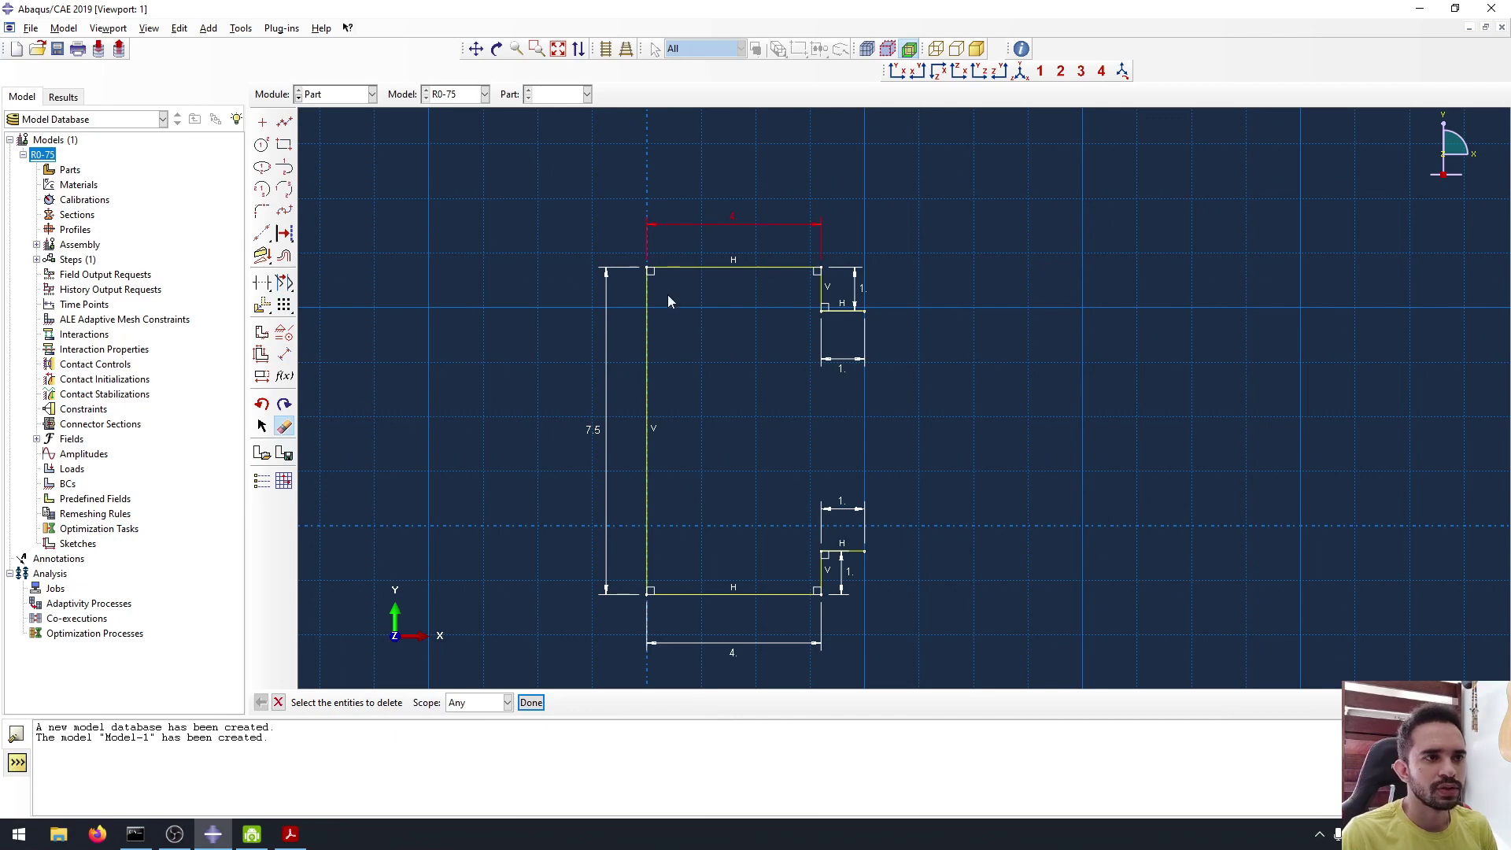
left_click(604, 377)
left_click(857, 292)
left_click(848, 360)
left_click(842, 519)
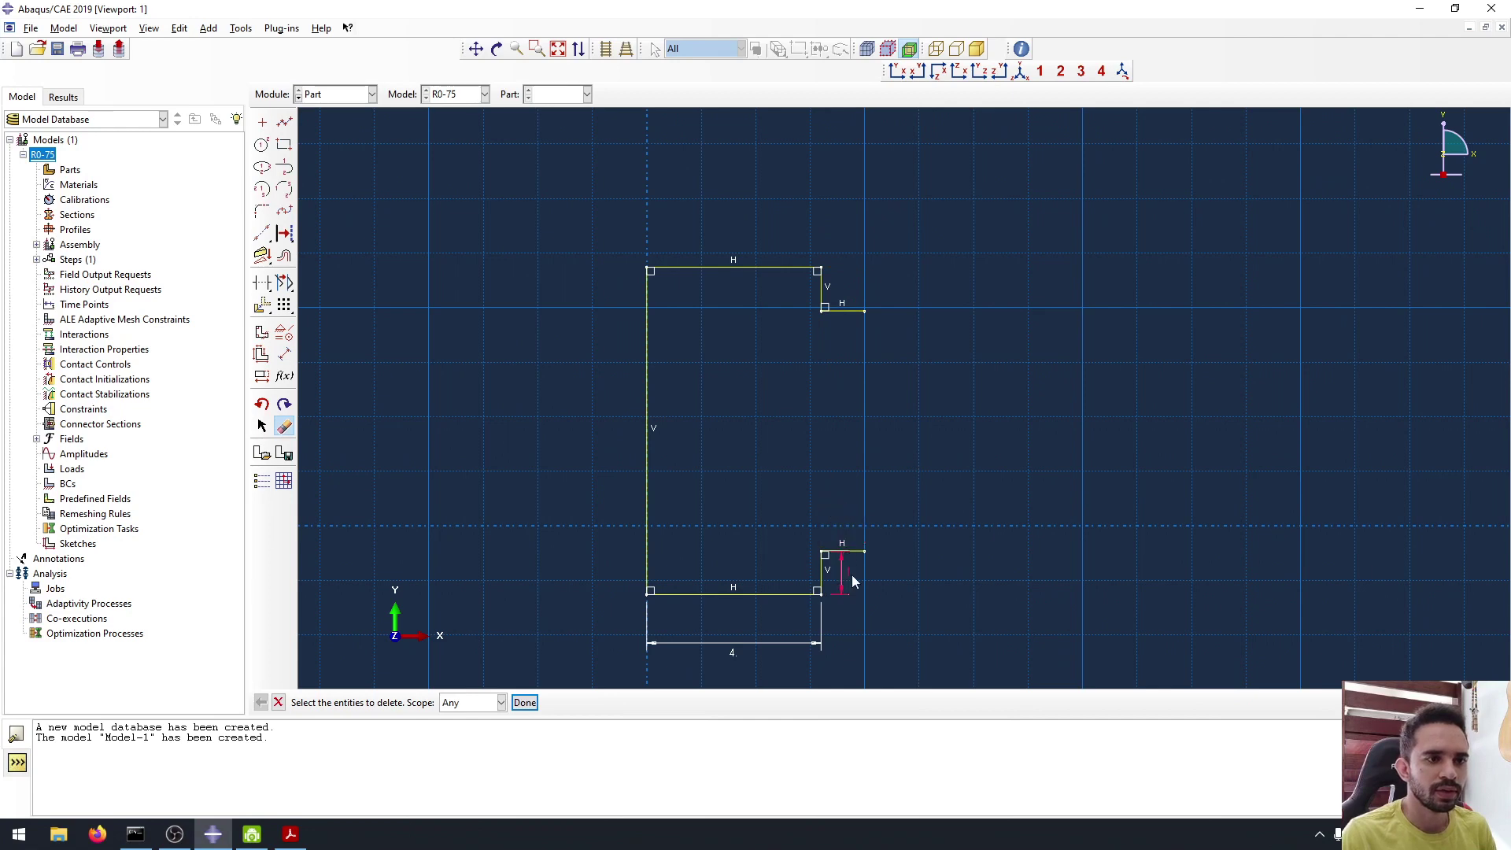
left_click(852, 574)
left_click(757, 643)
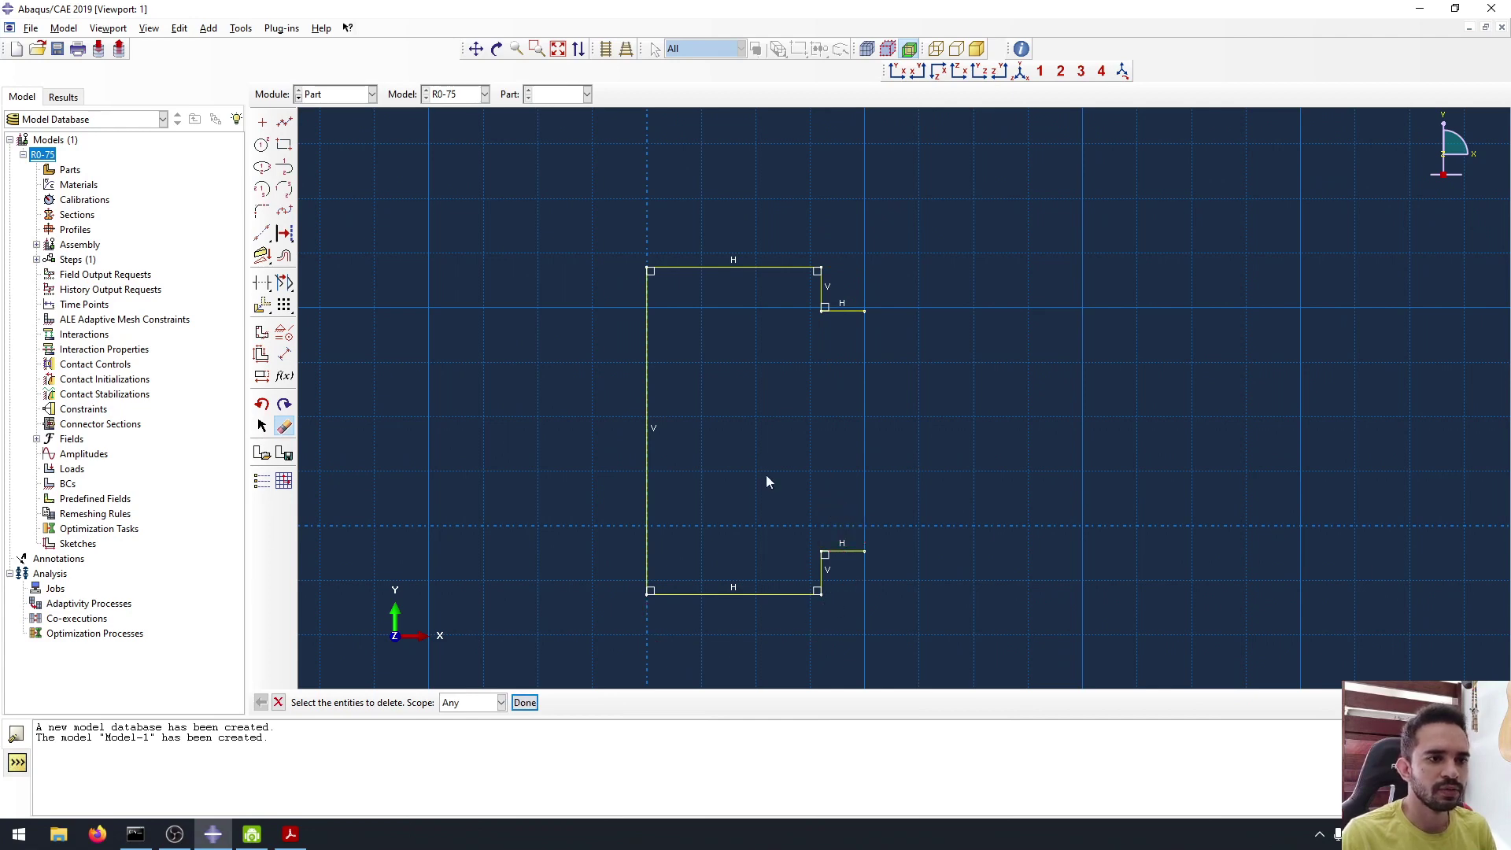
scroll(767, 475, "up", 2)
middle_click_drag(712, 441, 705, 422, "ctrl+alt")
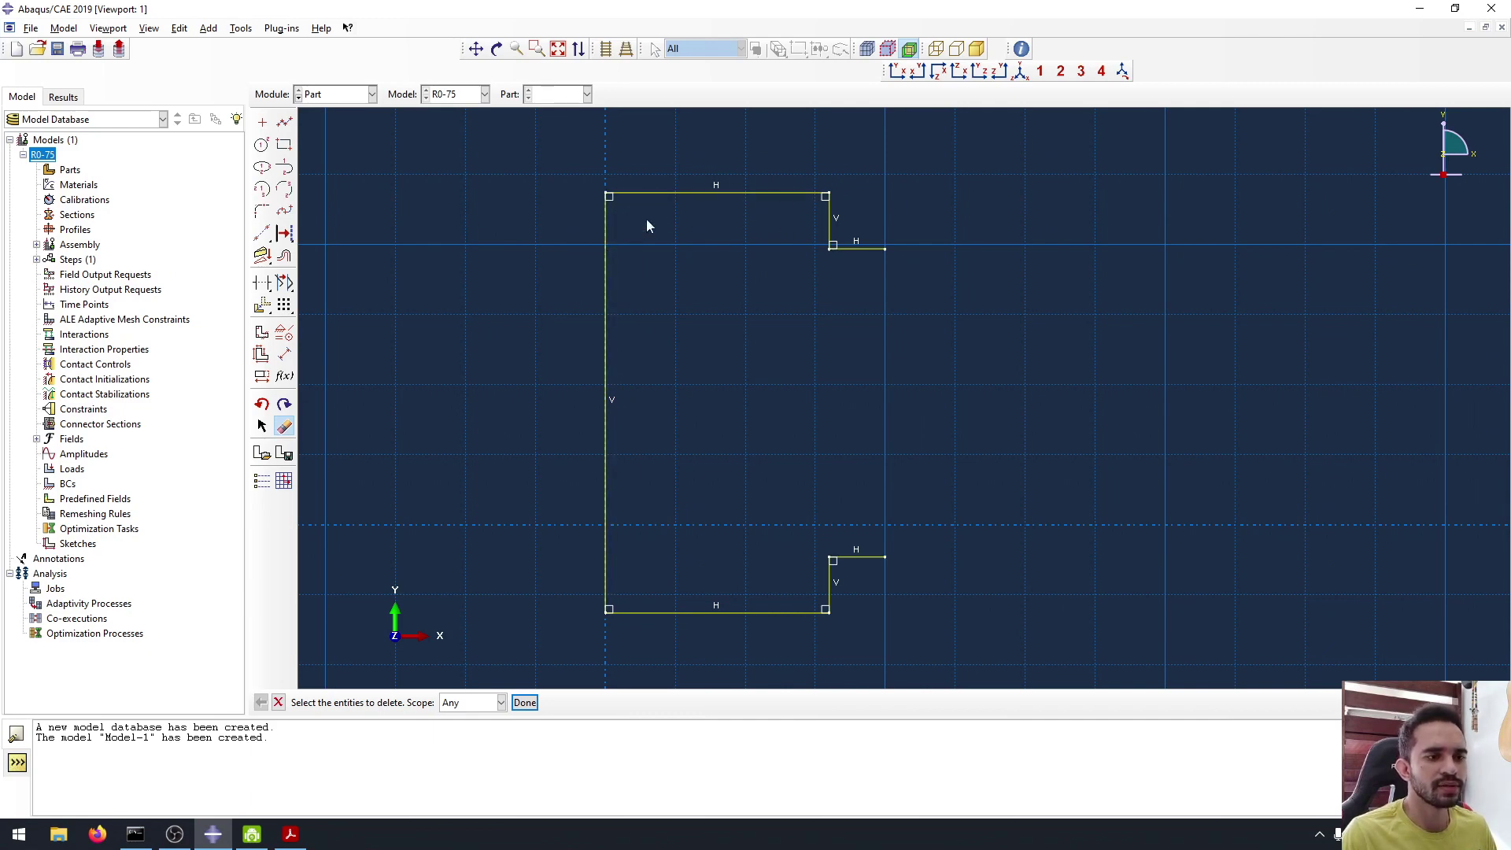
key("Escape")
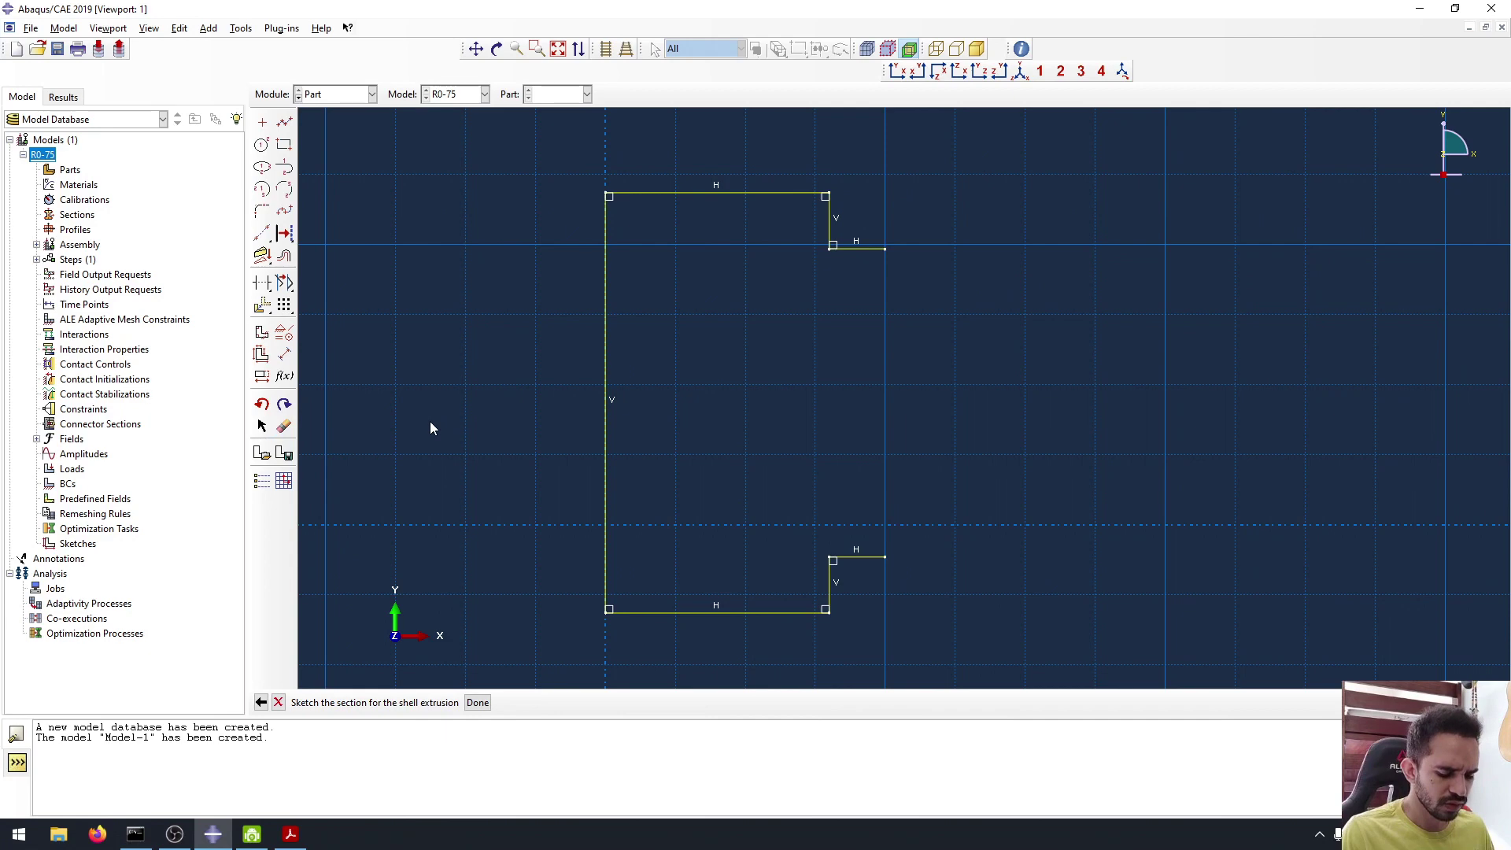
left_click(284, 335)
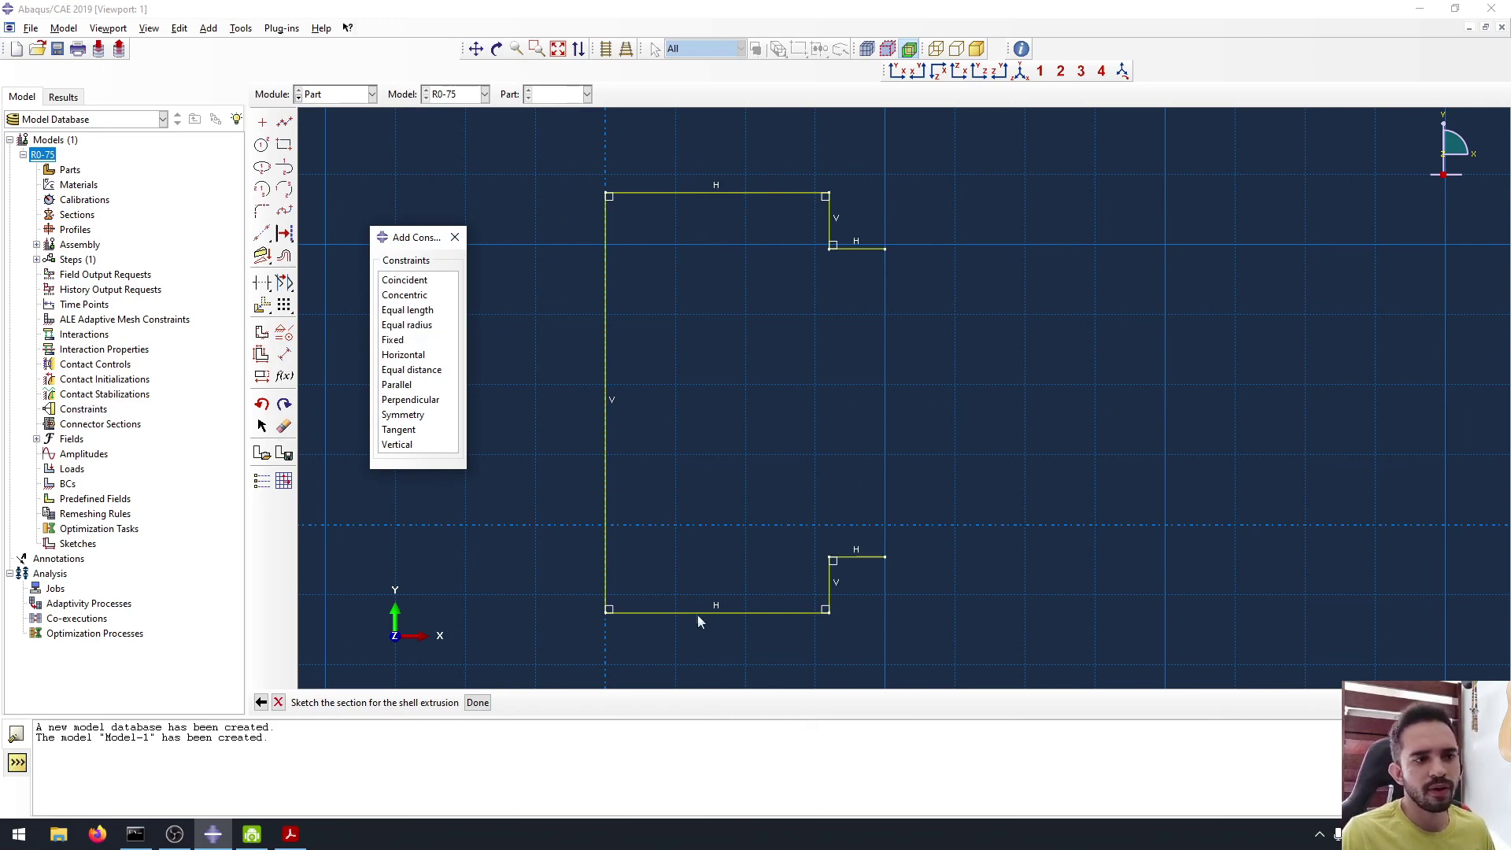
left_click(455, 237)
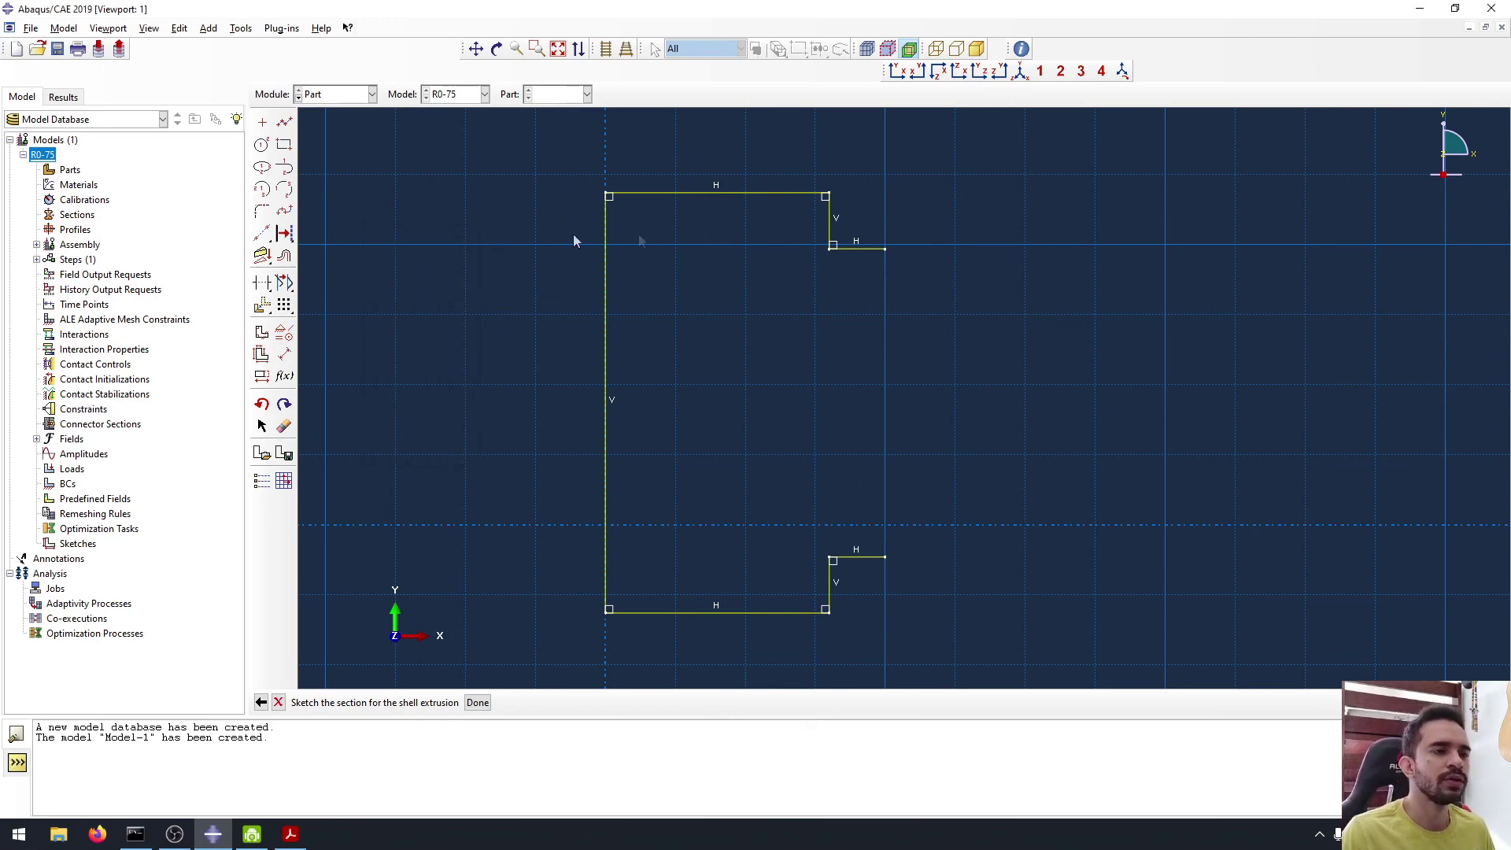
Move the entire section sketch so the web's lower corner lies at the origin (0, 0), and end the translation.
scroll(729, 347, "down", 2)
scroll(729, 406, "up", 1)
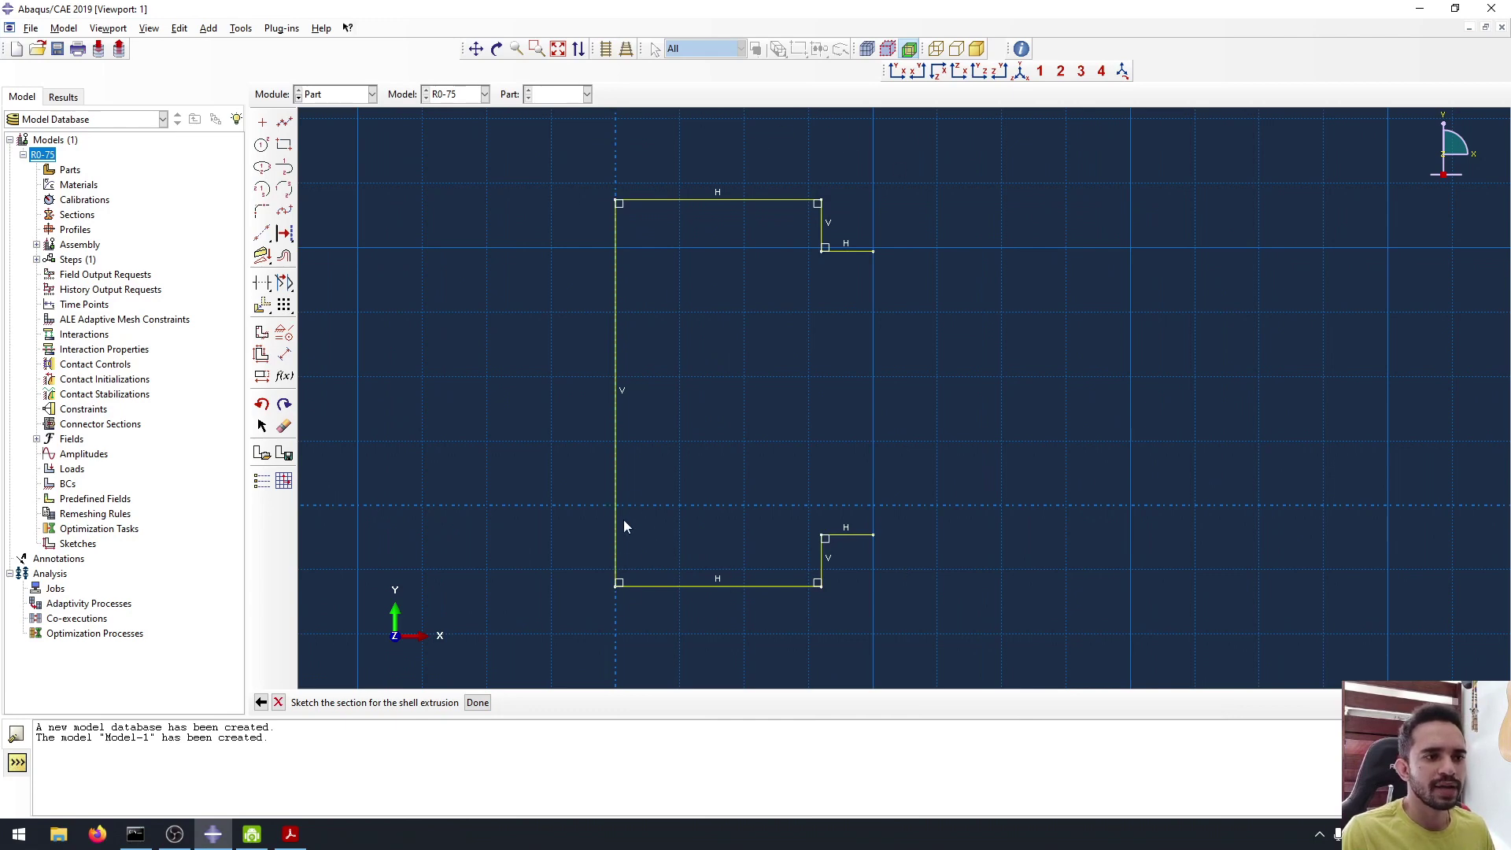
left_click(262, 305)
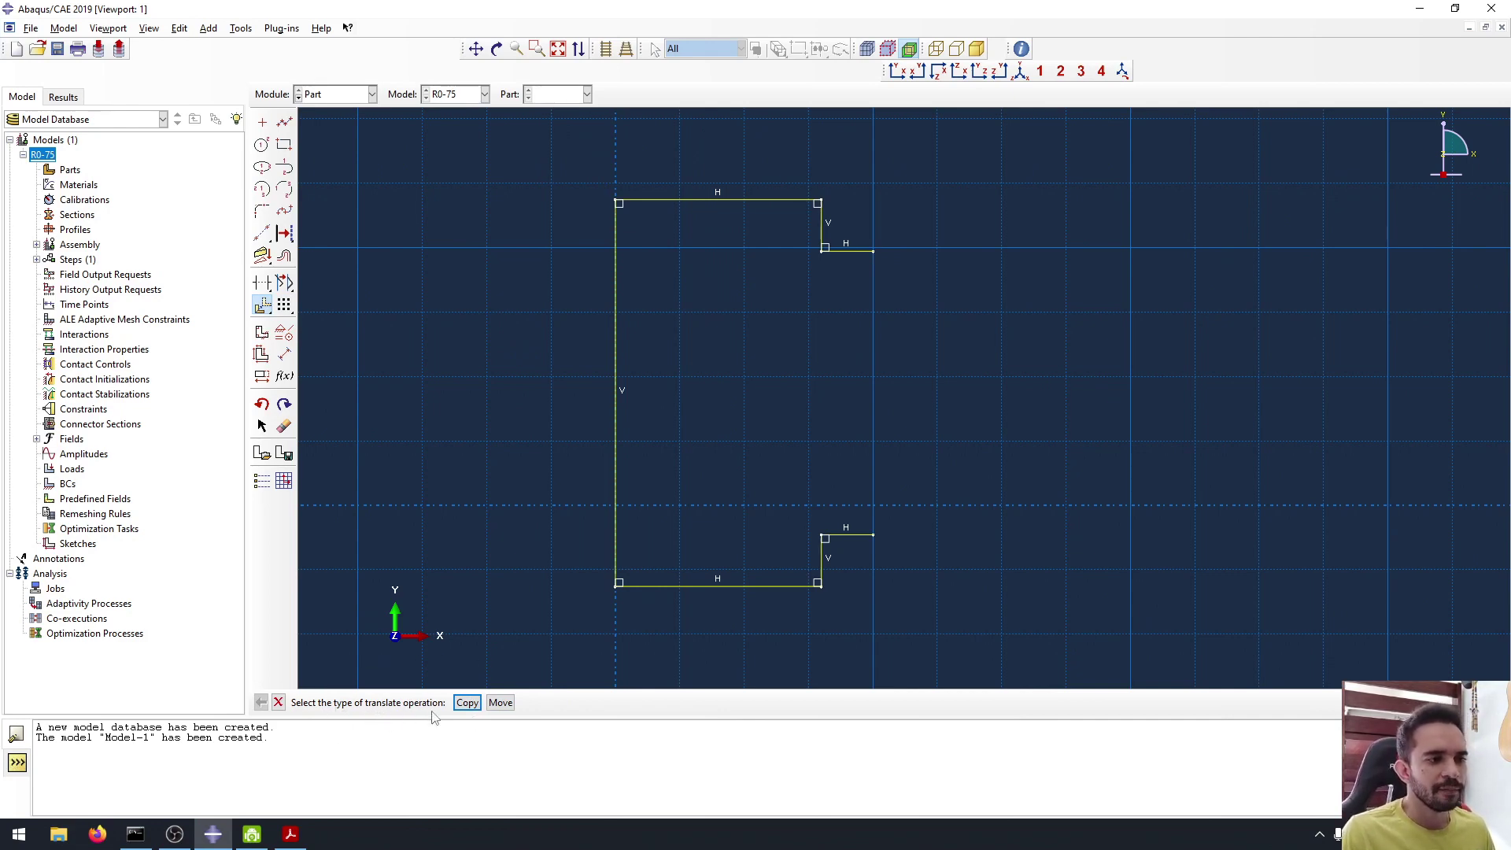
left_click(501, 703)
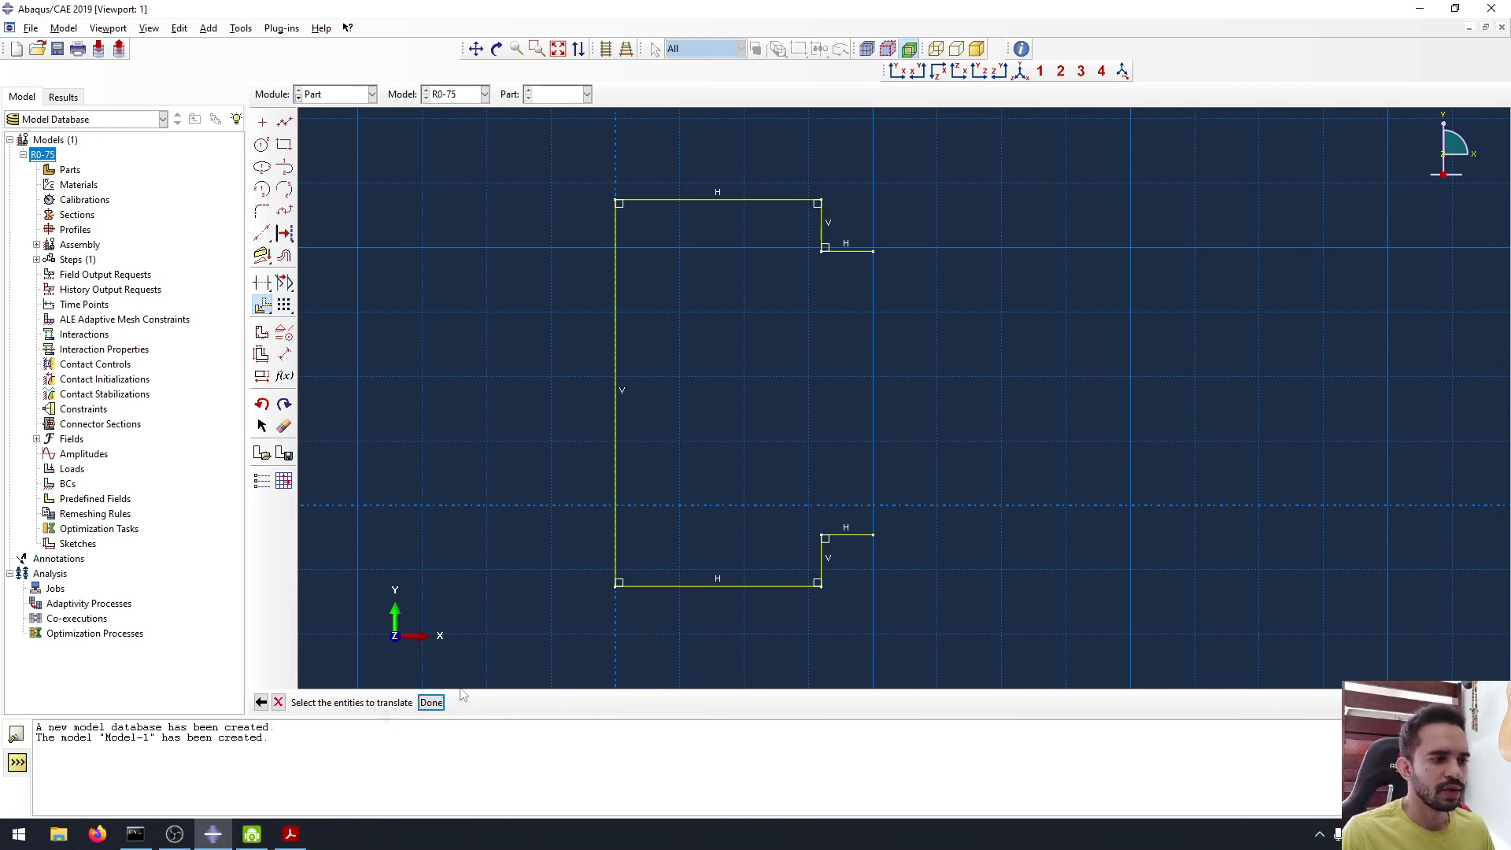
mouse_move(592, 176)
left_mouse_down()
mouse_move(1024, 601)
mouse_move(982, 634)
left_mouse_up()
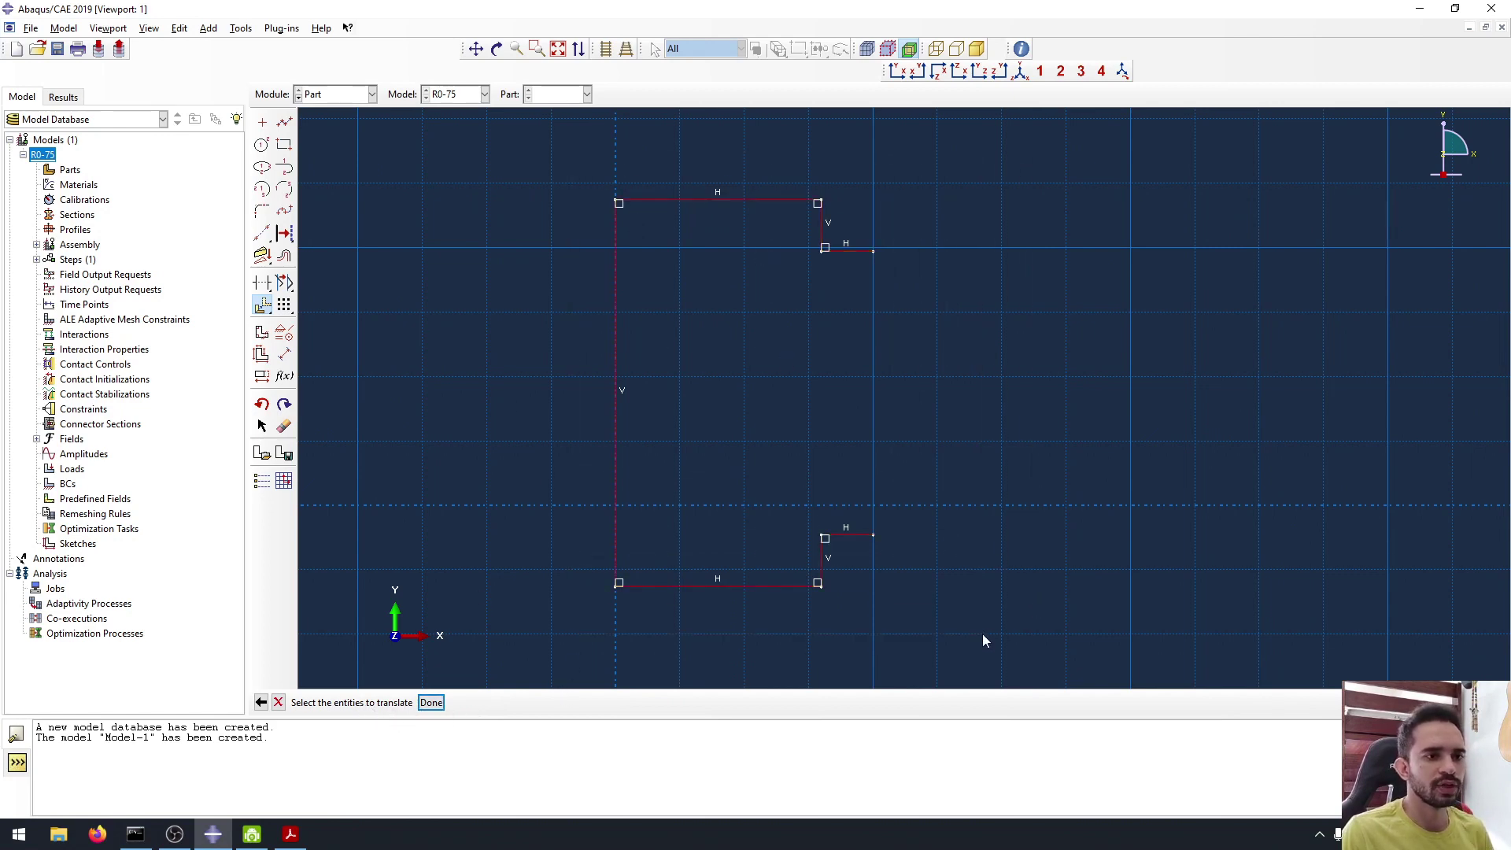
middle_click(626, 495)
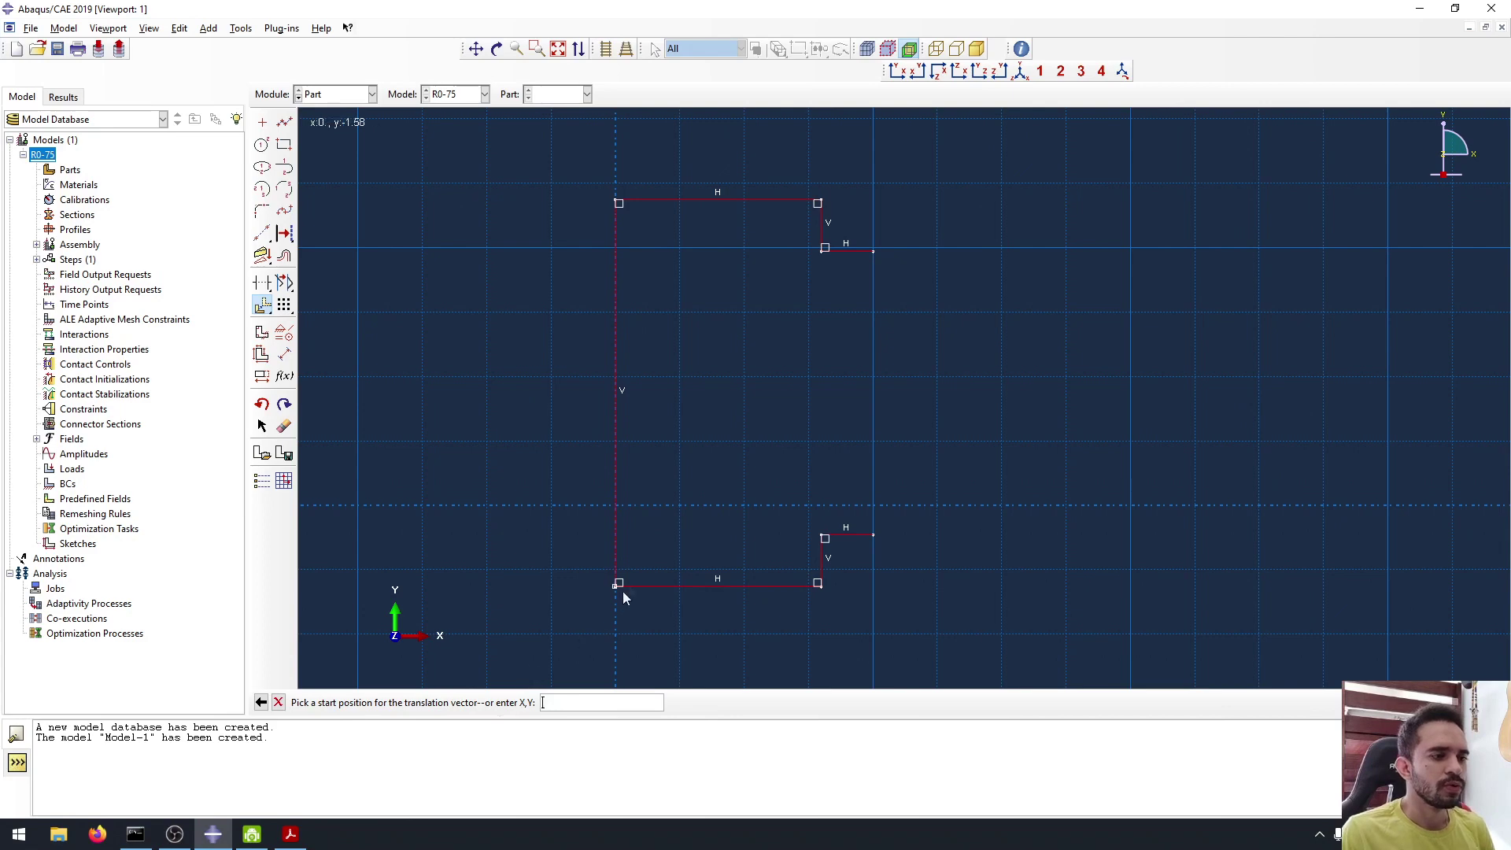
left_click(622, 592)
left_click(617, 507)
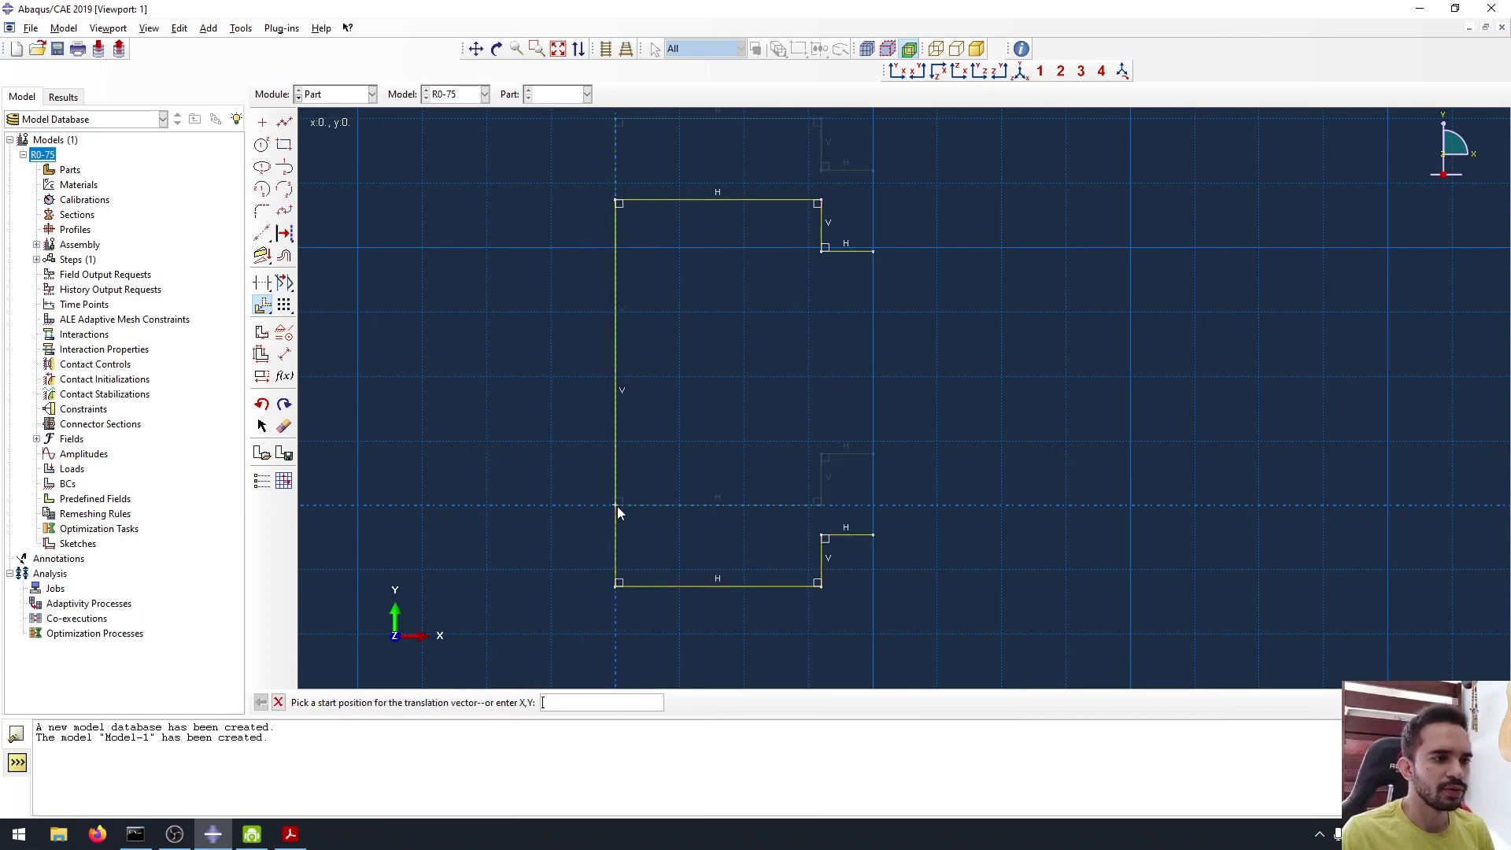
scroll(668, 439, "up", 2)
scroll(688, 303, "up", 3)
scroll(662, 178, "down", 5)
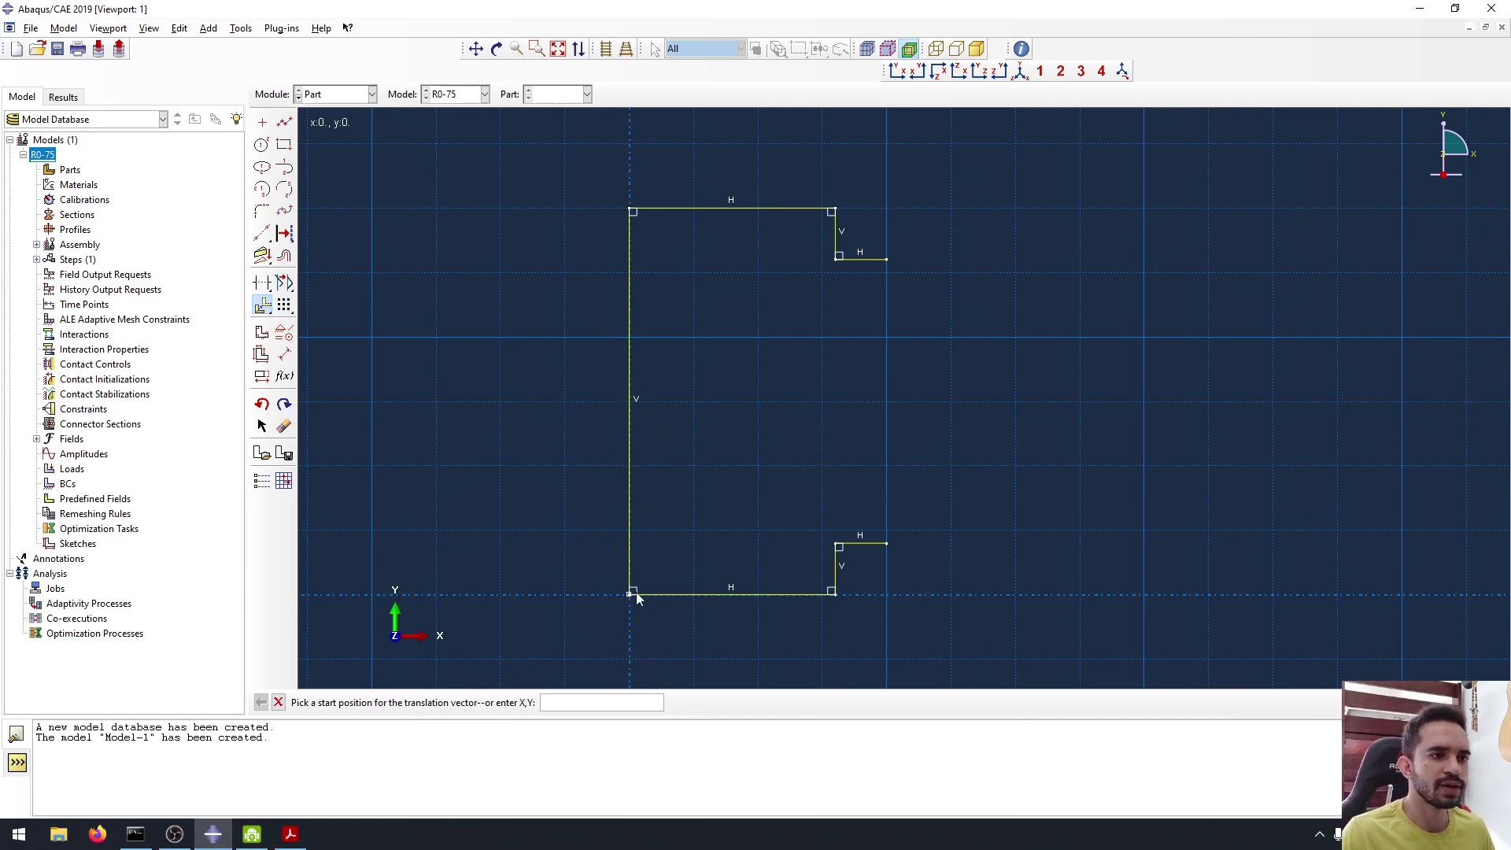
left_click(278, 702)
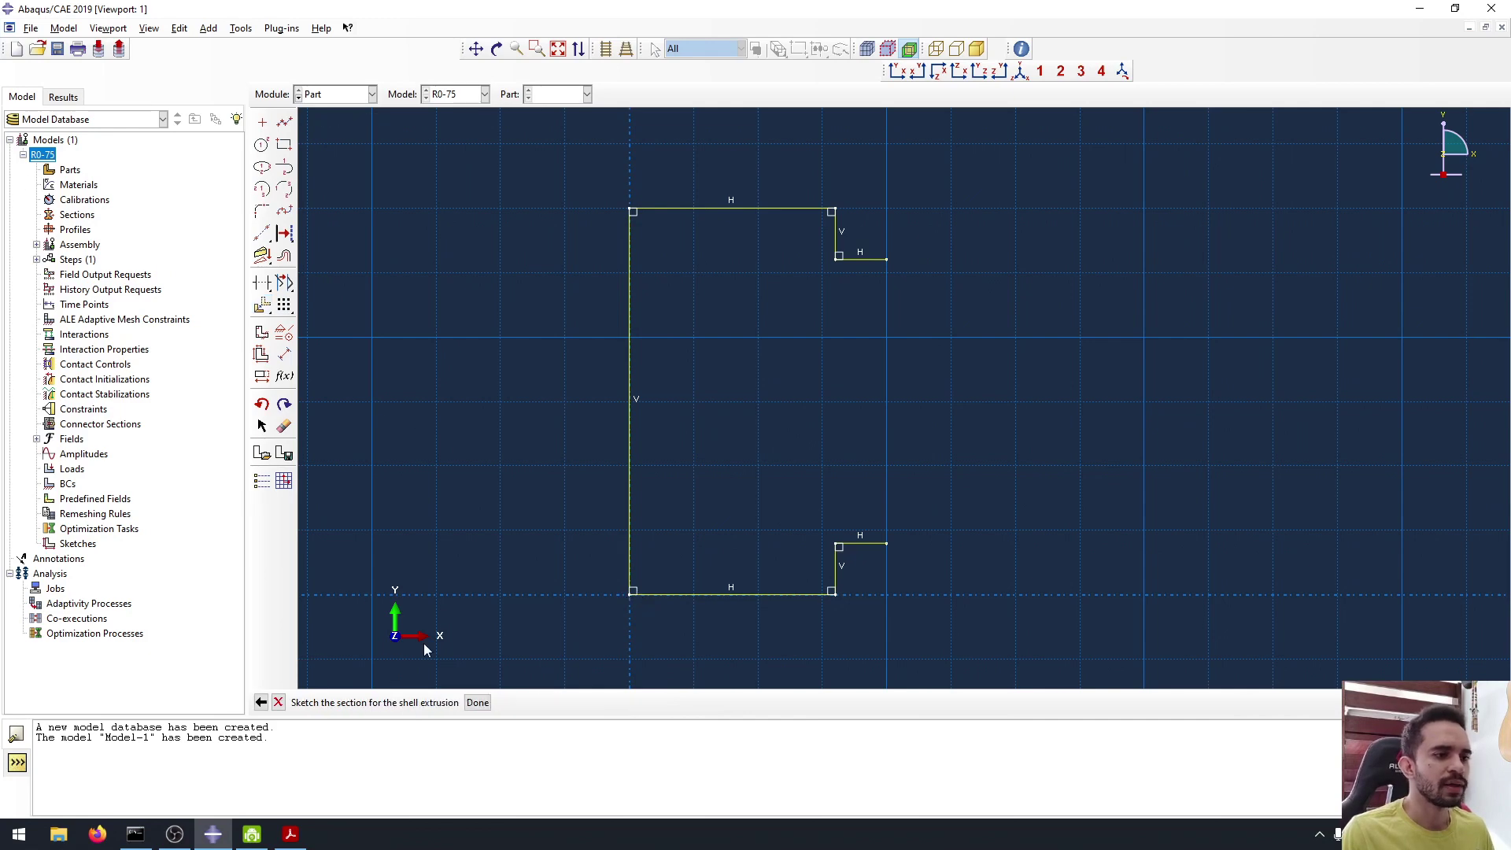
Finish the section sketch and extrude the shell to a blind depth of 25.
left_click(476, 702)
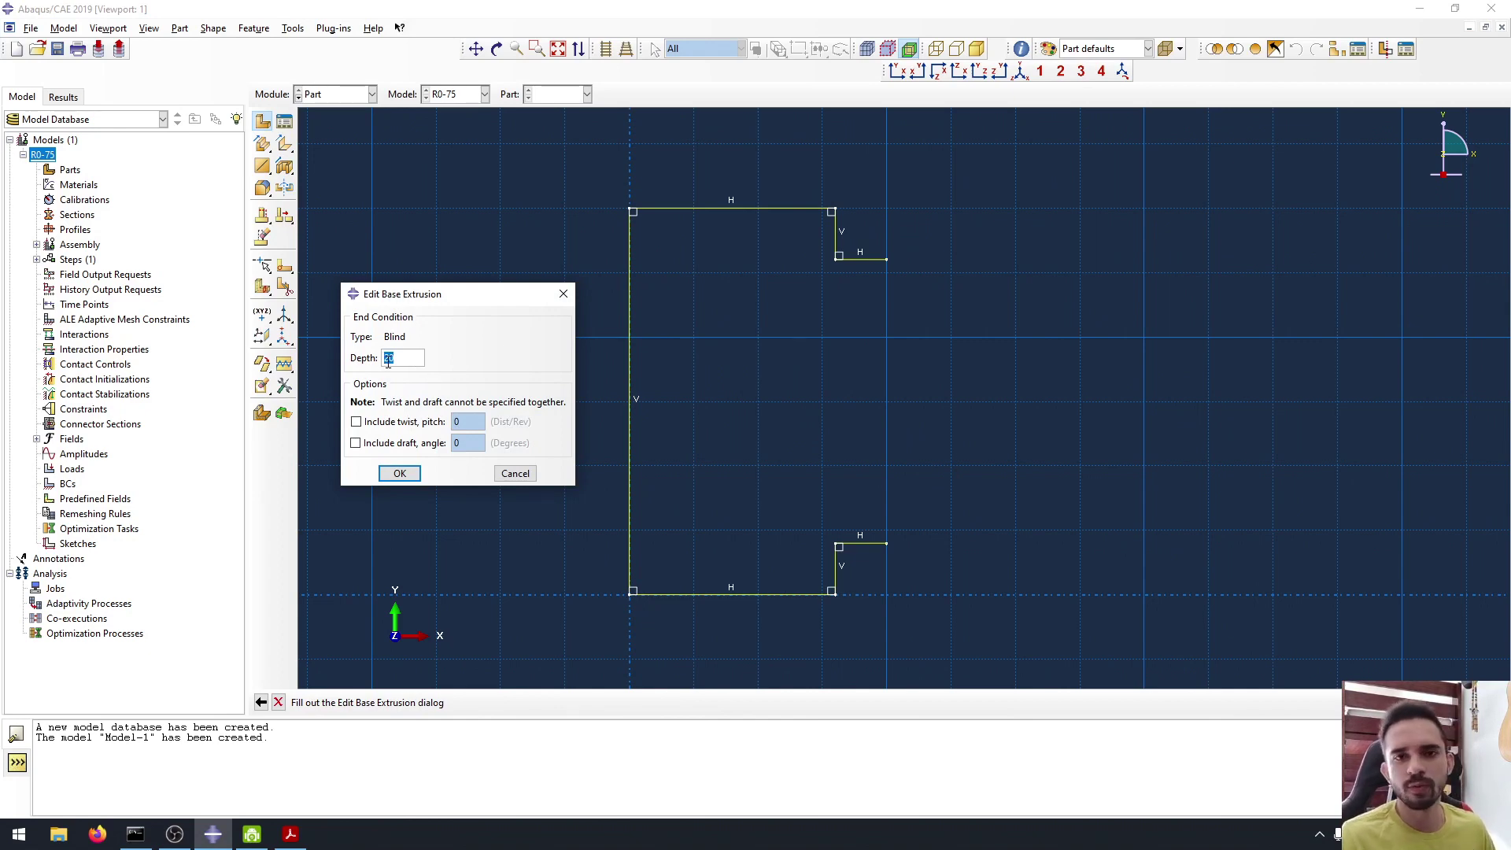
type("35")
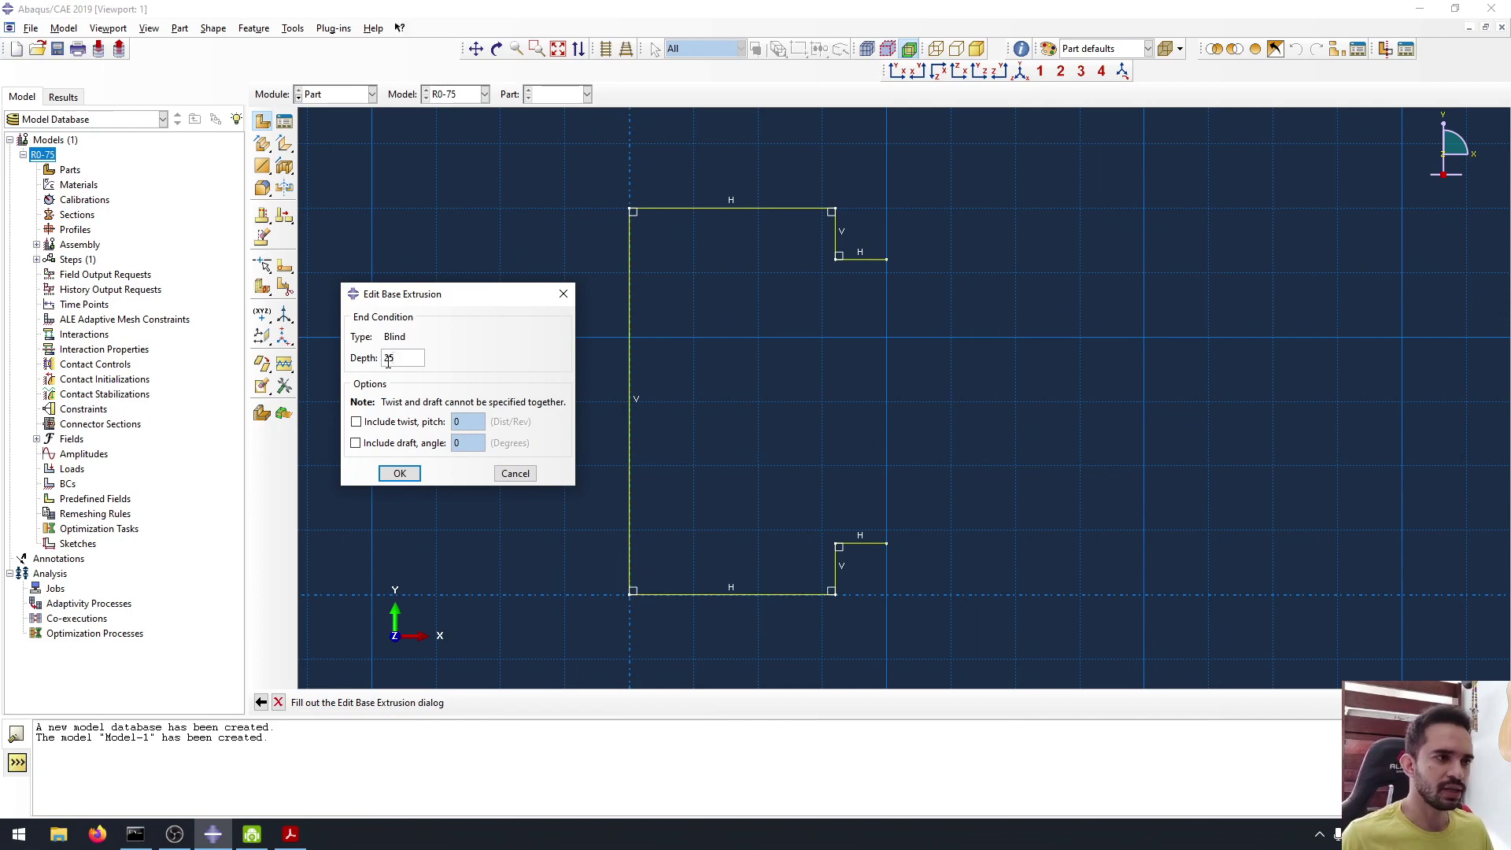
left_click(400, 473)
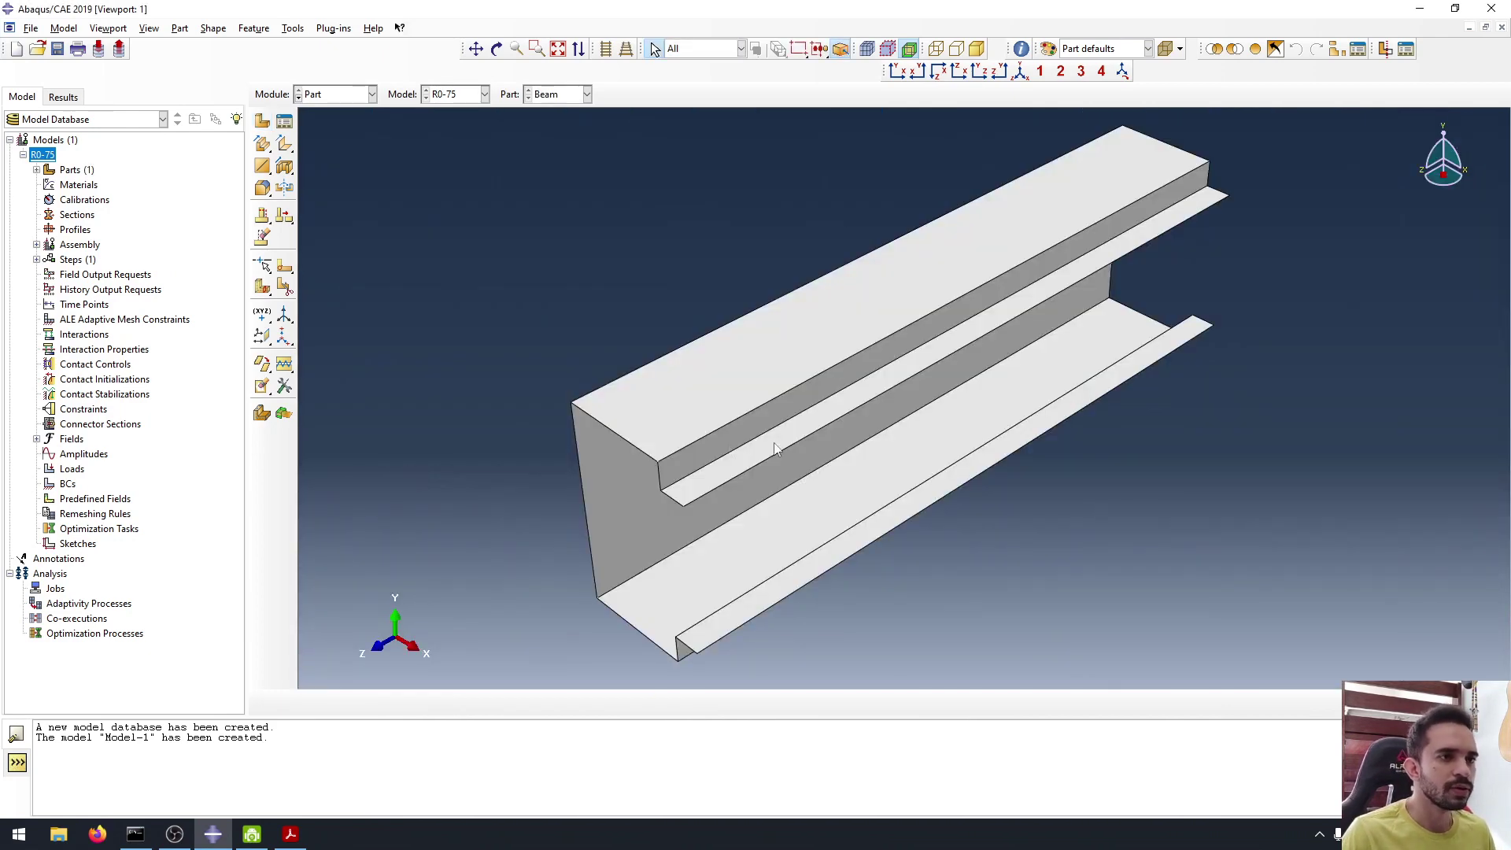
scroll(814, 389, "down", 2)
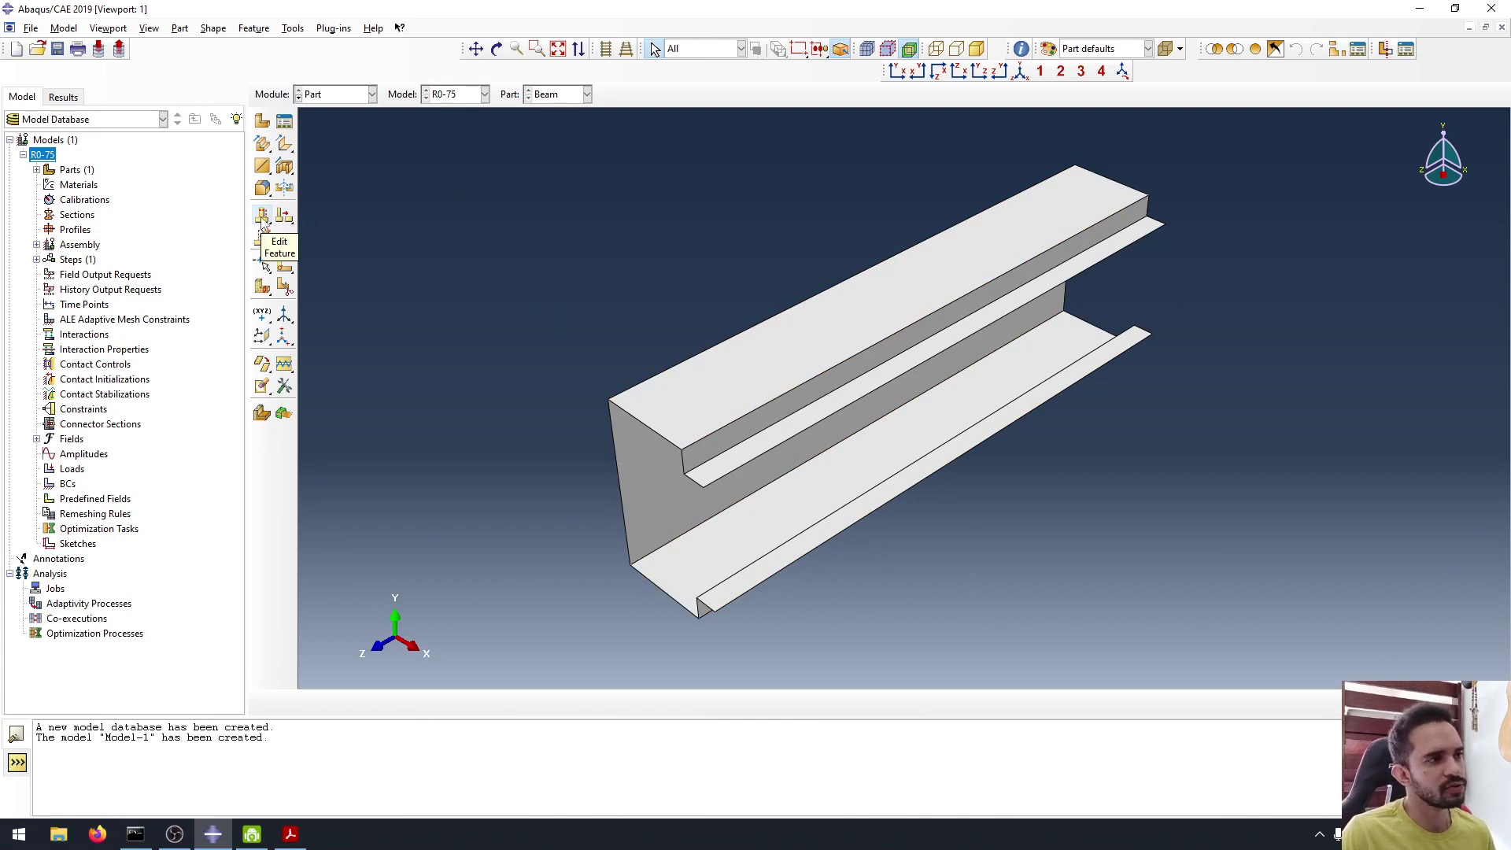
Reopen the beam's shell extrusion to inspect its section sketch, and close the feature editor.
left_click(263, 218)
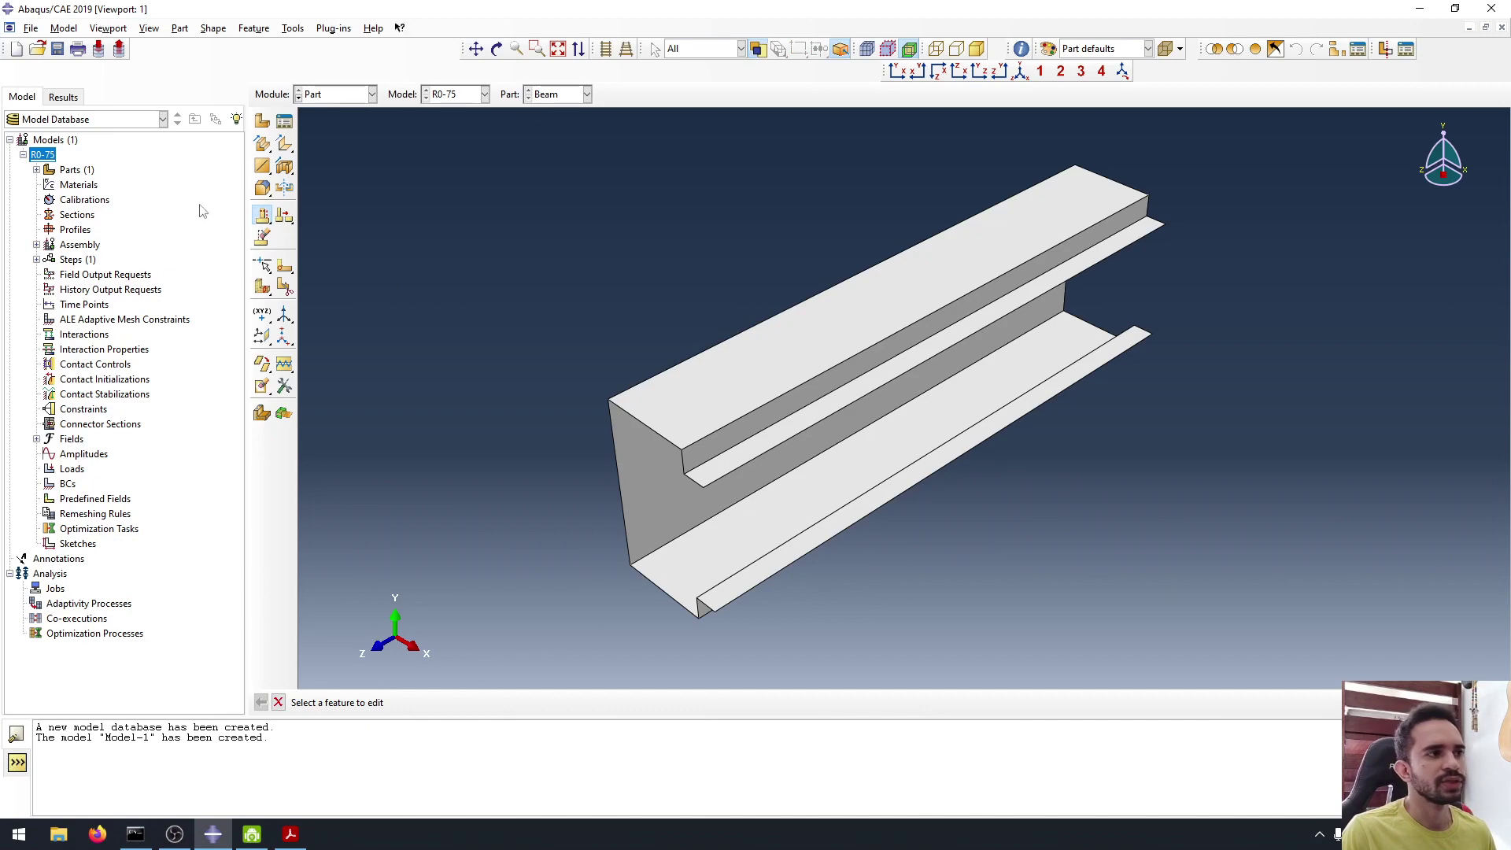
left_click(789, 375)
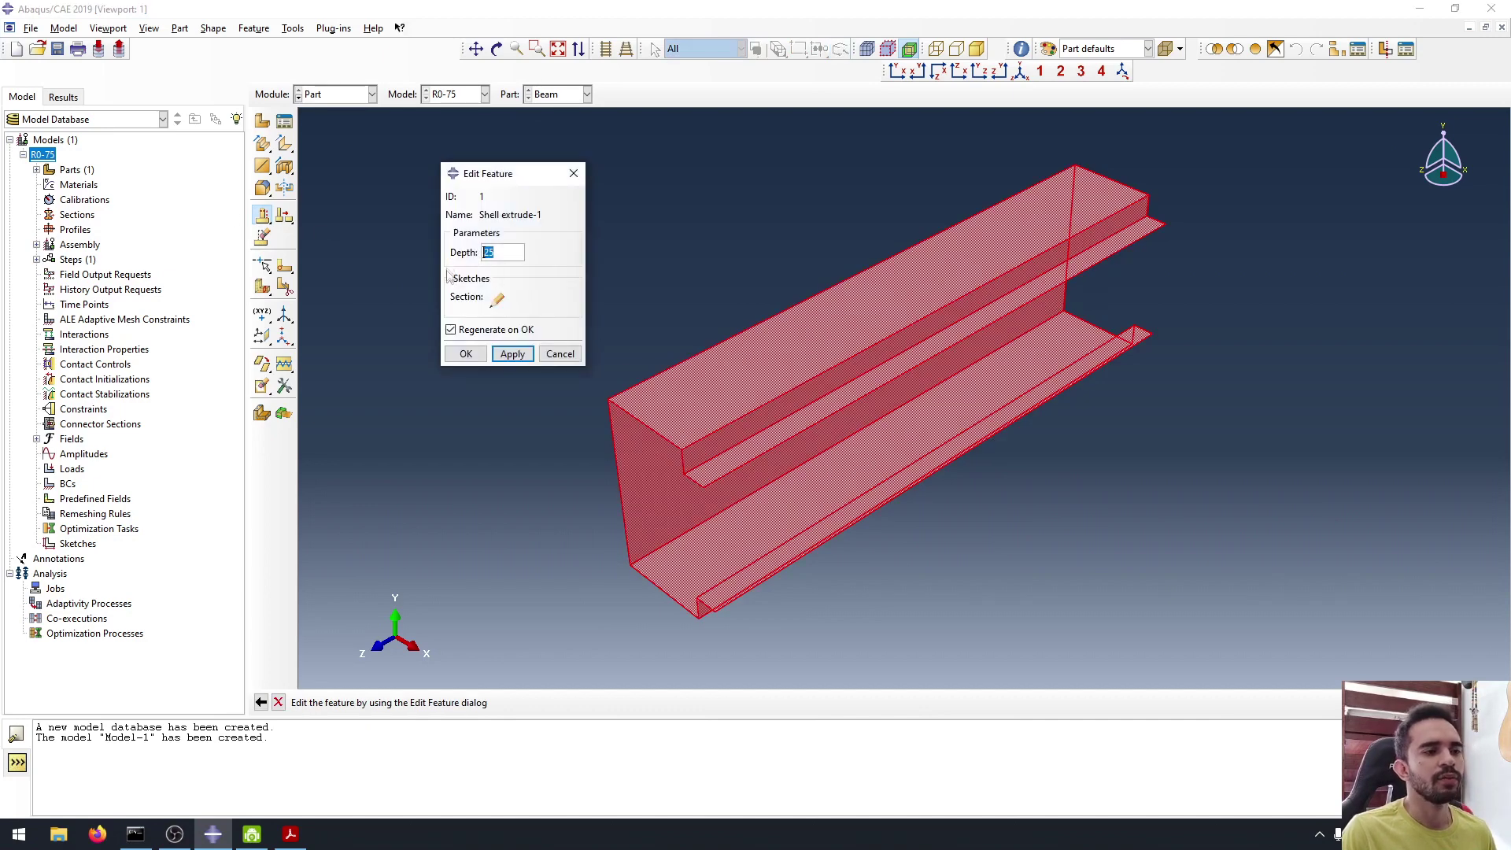
left_click(497, 302)
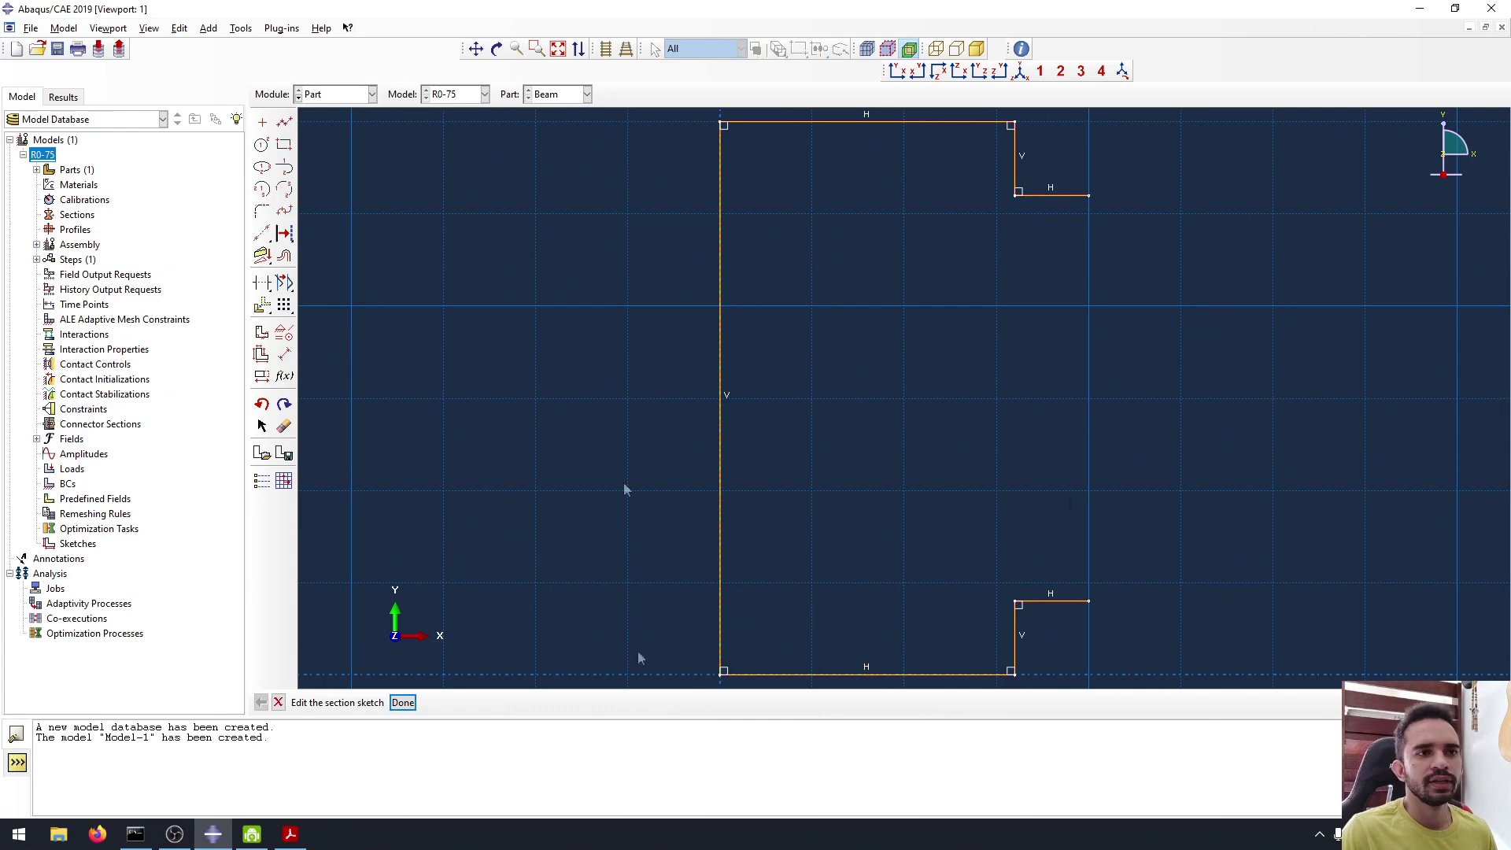
middle_click(911, 376)
left_click(713, 457)
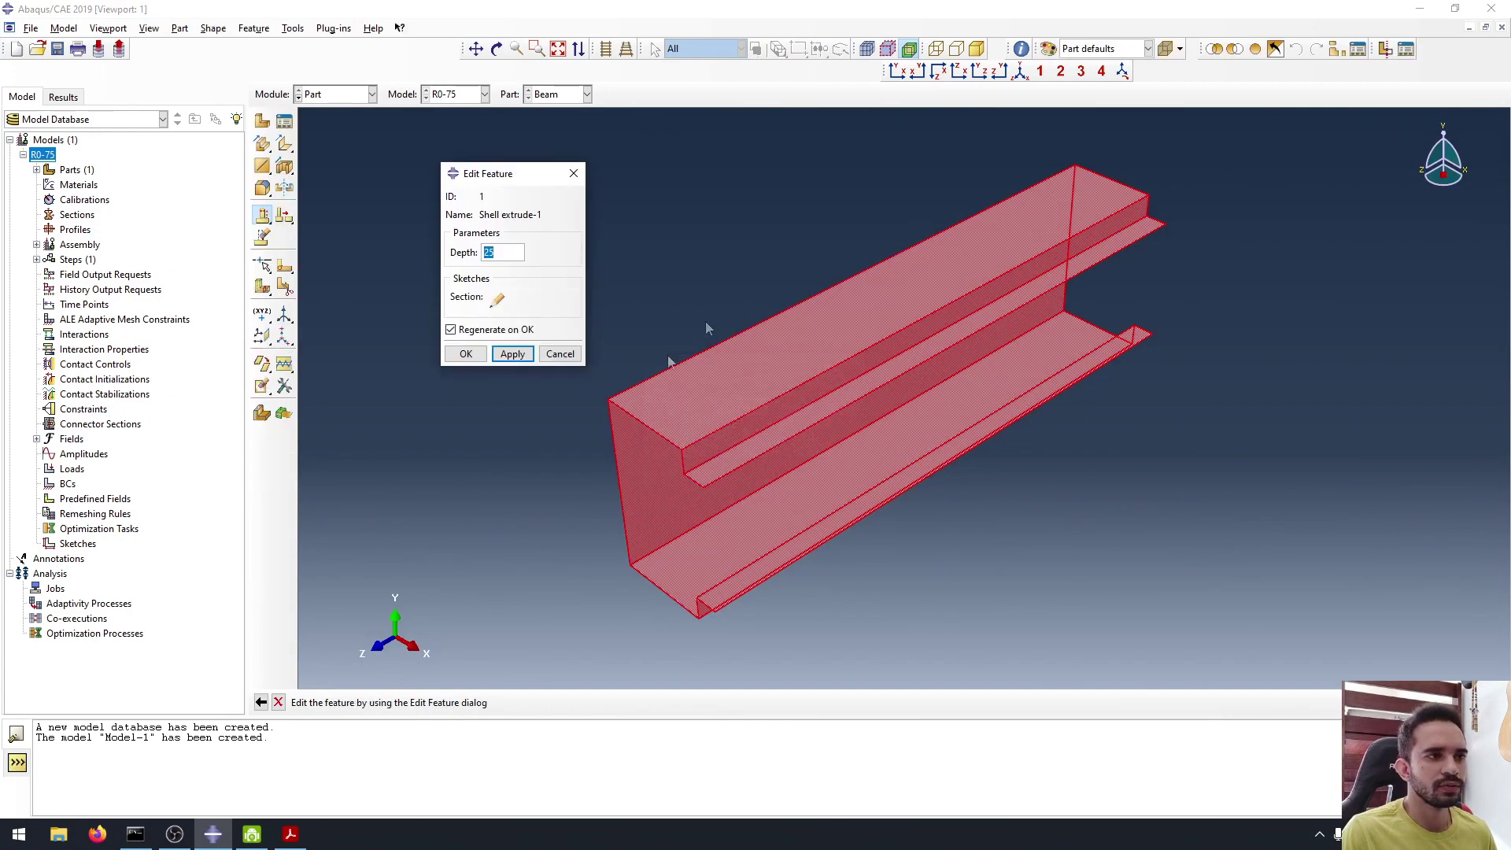
left_click(465, 353)
Switch to the Property module and create a material named Steel with an isotropic elastic behavior.
left_click(358, 95)
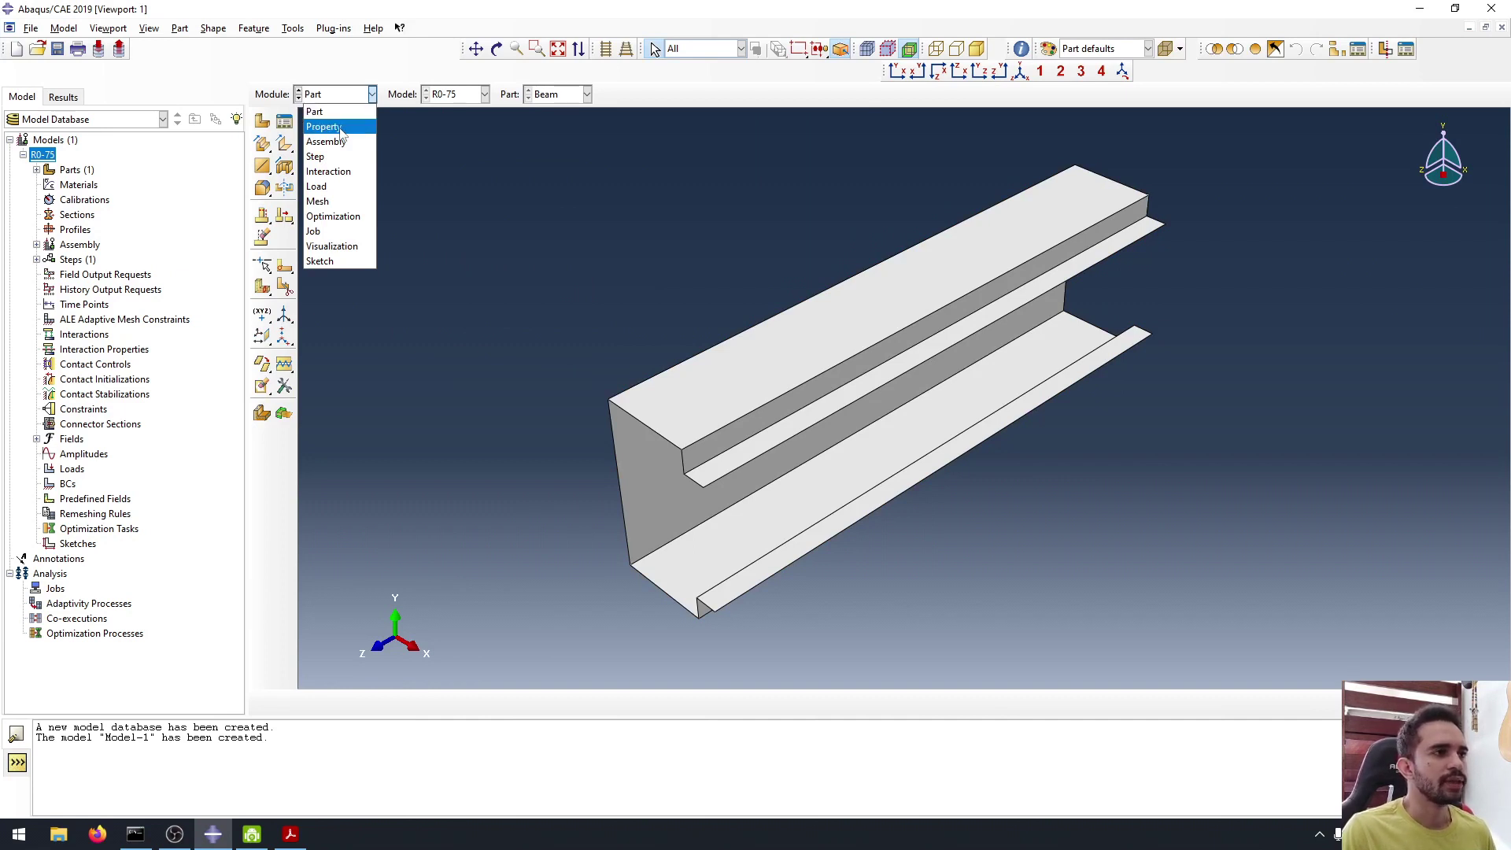
left_click(338, 127)
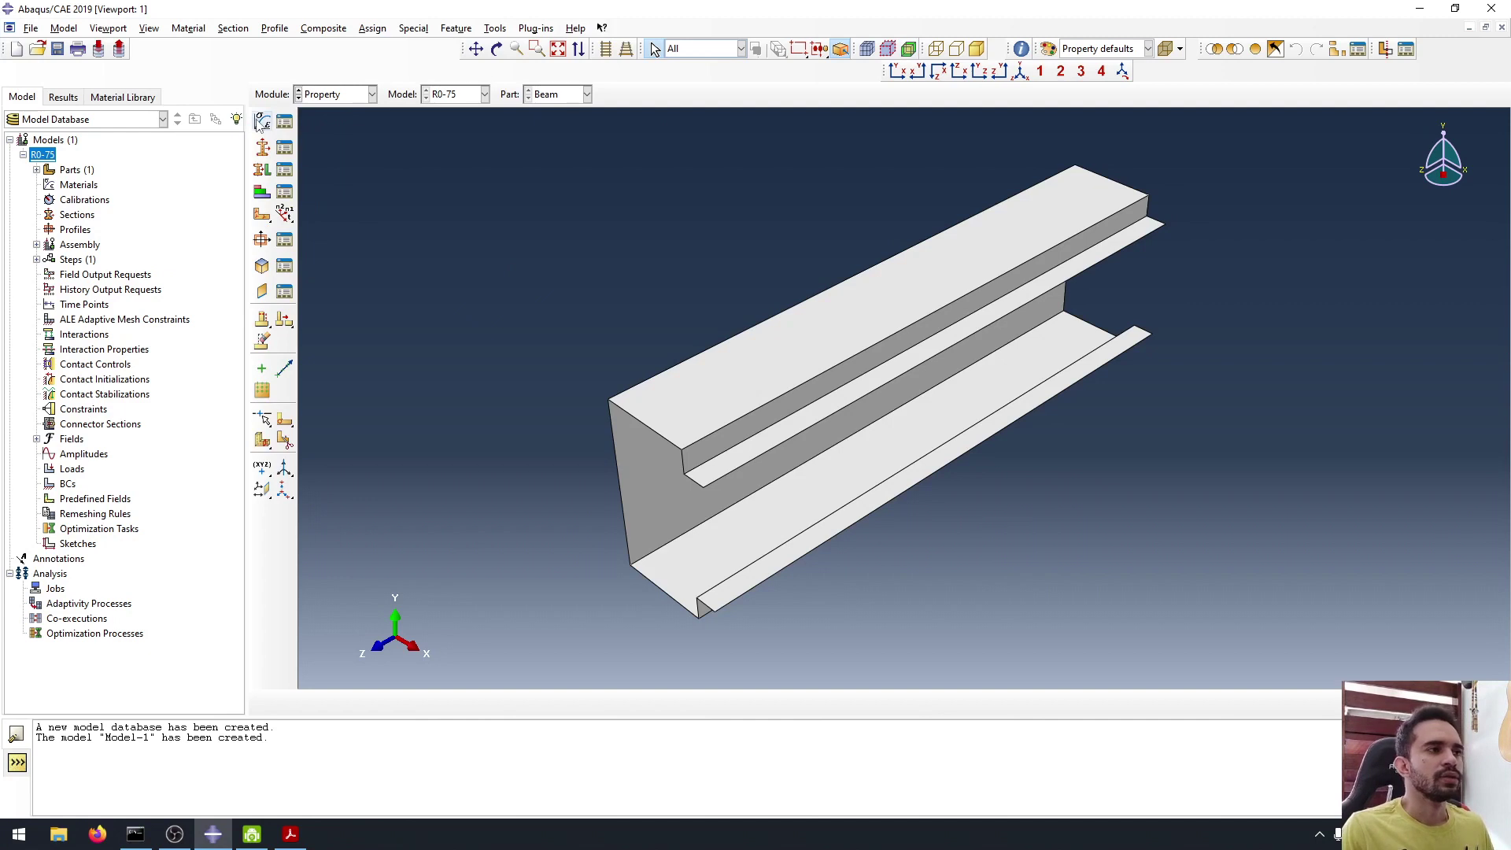
left_click(261, 122)
type("Steel")
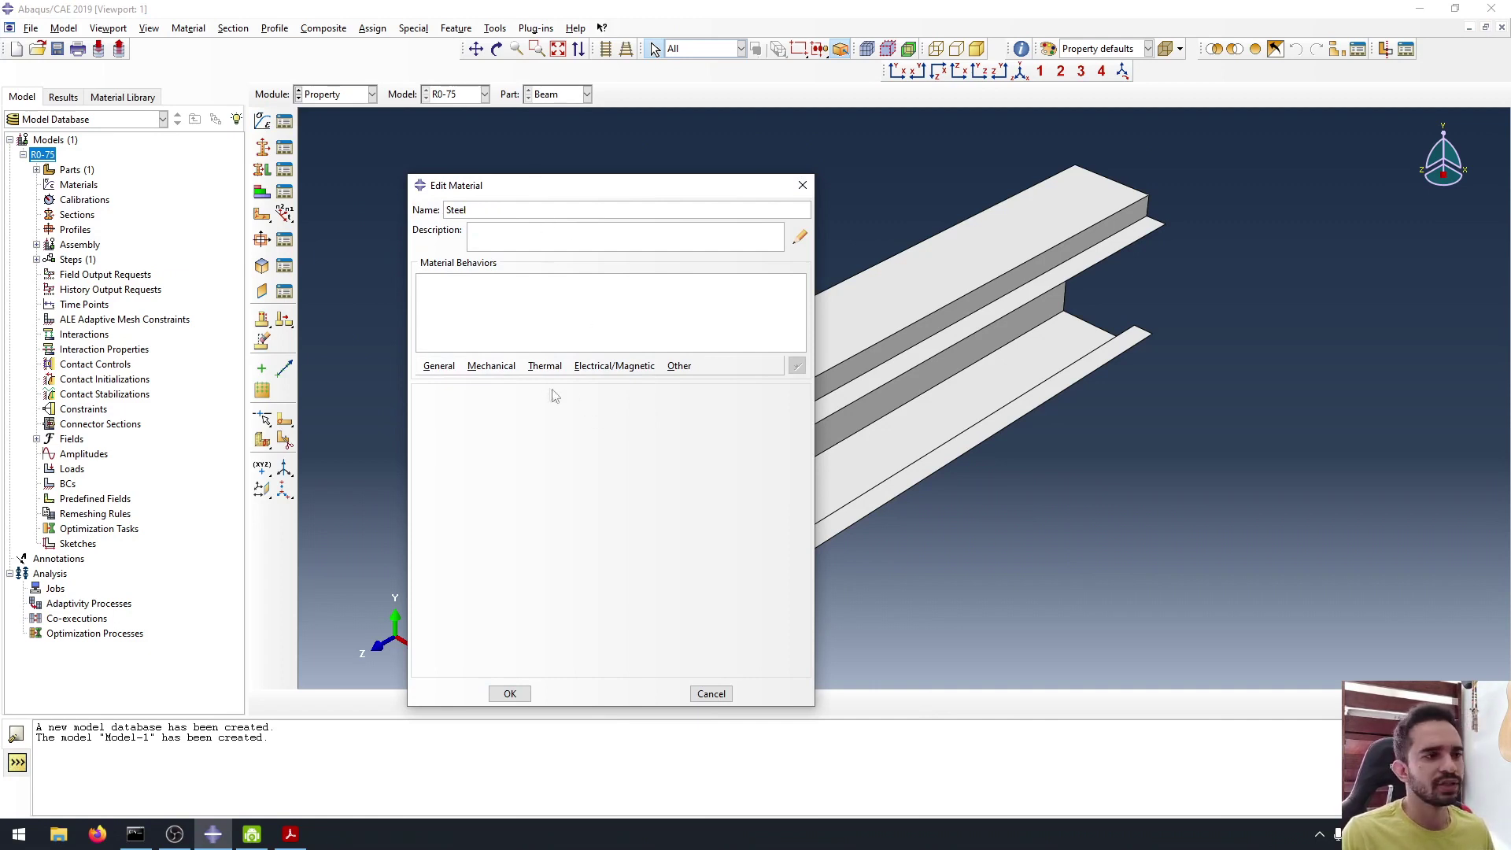
left_click(503, 370)
mouse_move(508, 384)
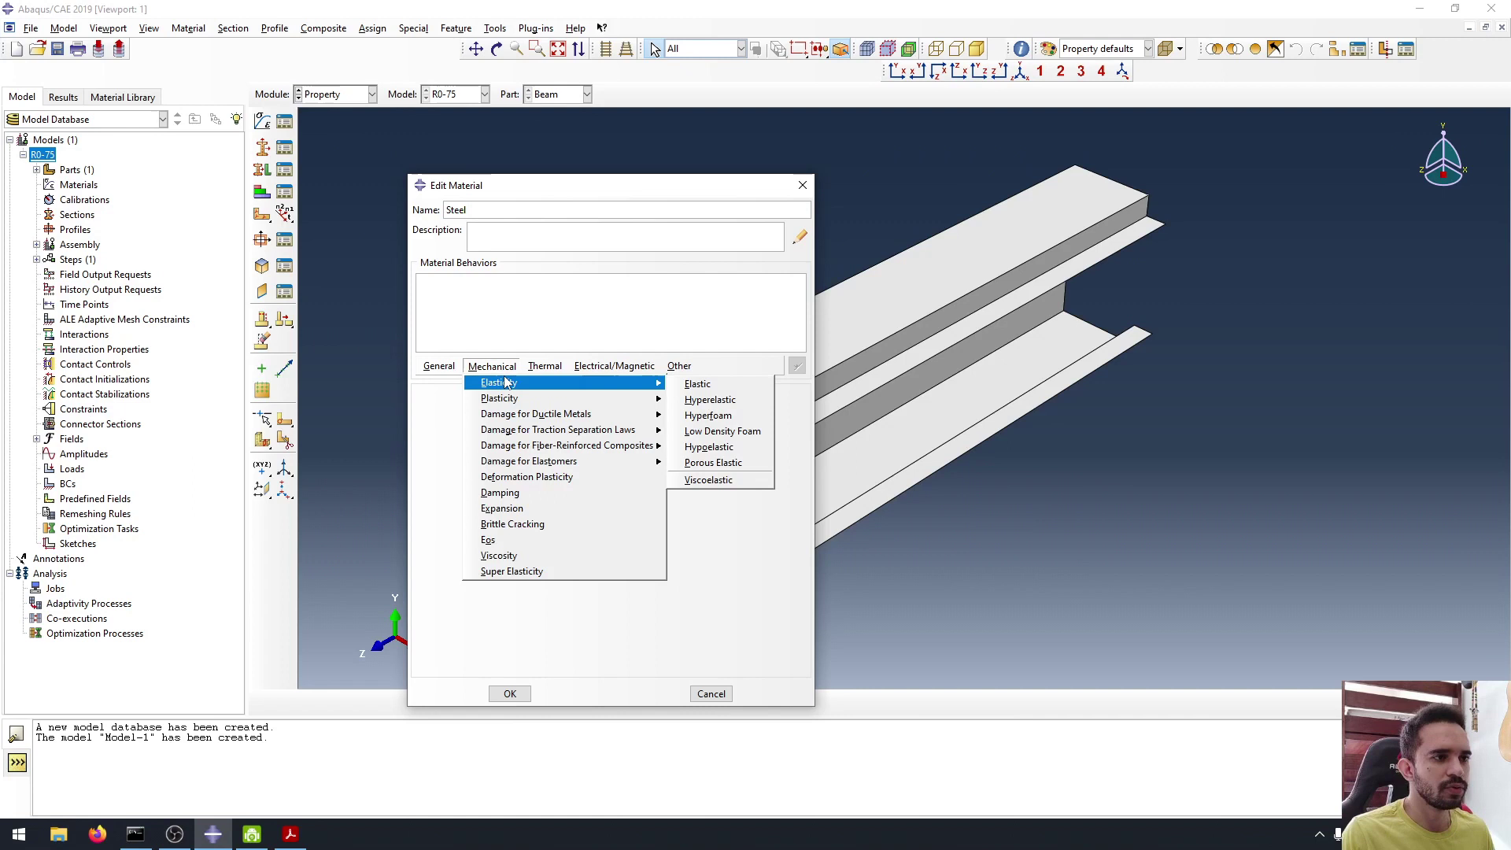
left_click(696, 385)
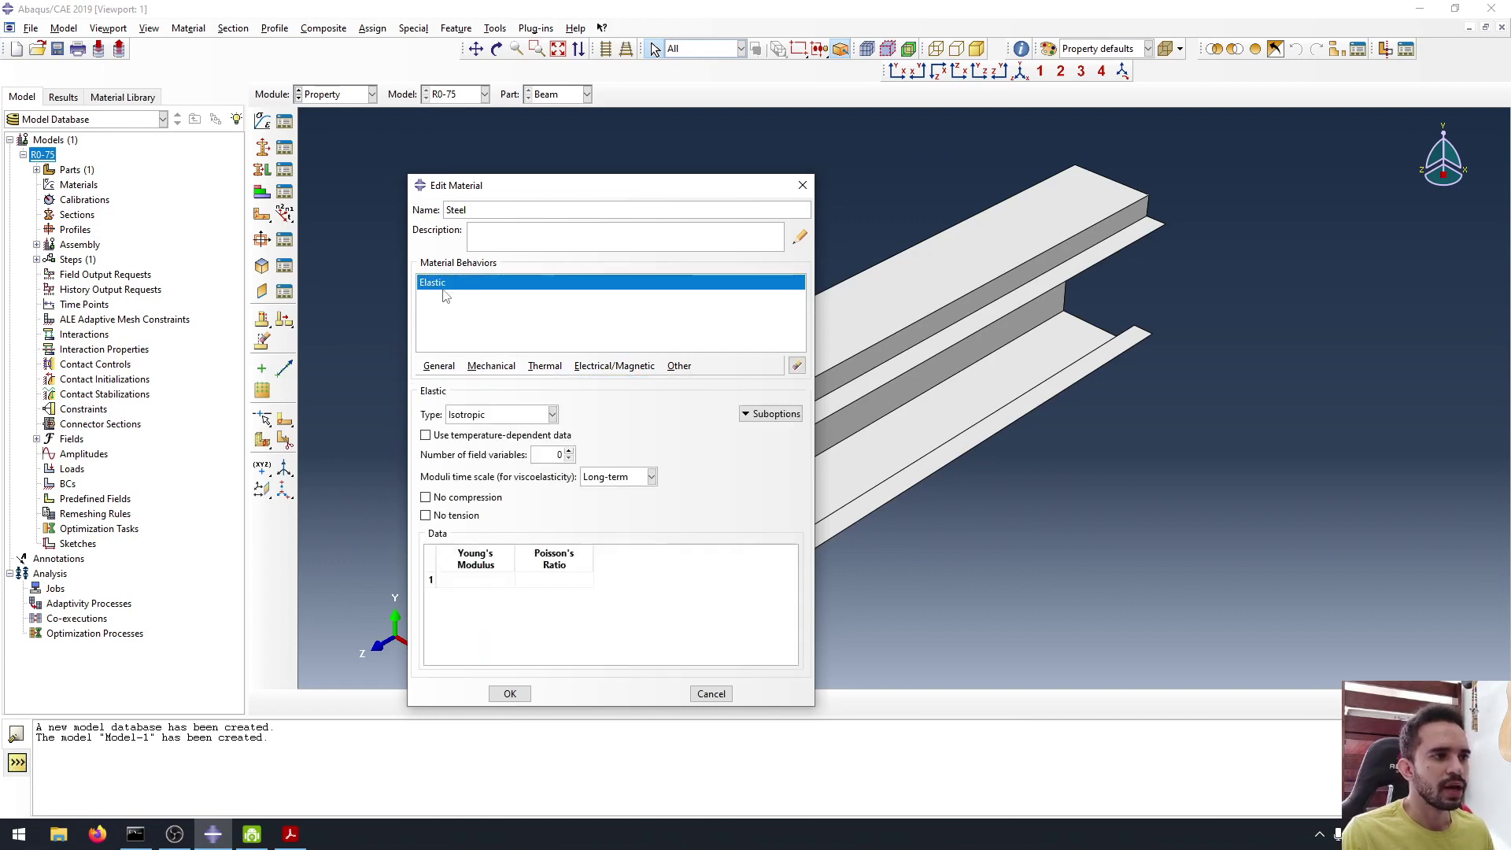
Define Steel's elastic data with a Young's modulus of 20000 and a Poisson's ratio of 0.3, and accept the material.
left_click(475, 580)
left_click(488, 581)
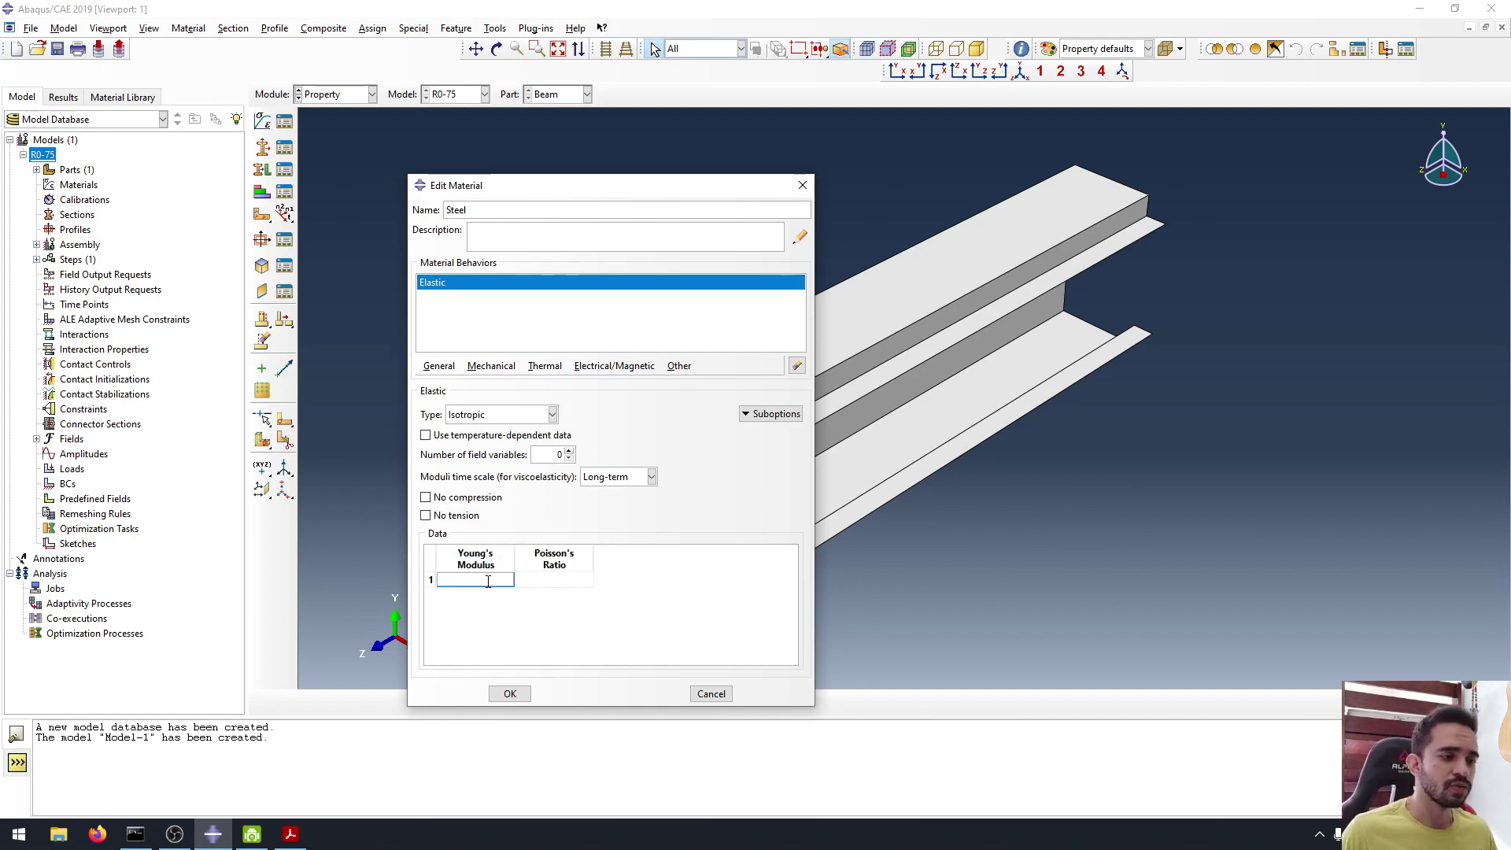
type("20")
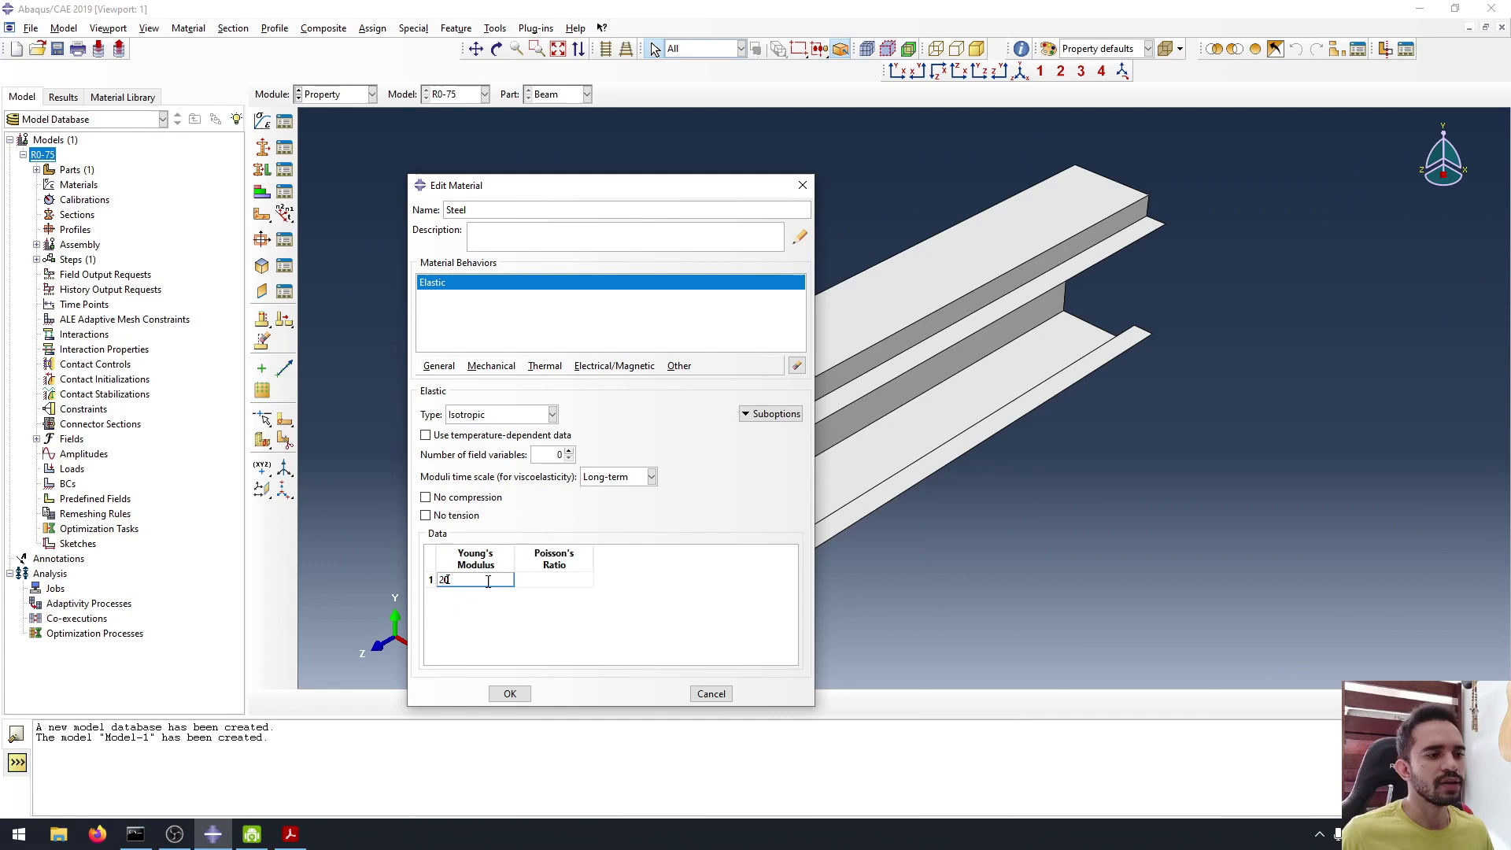
type("000")
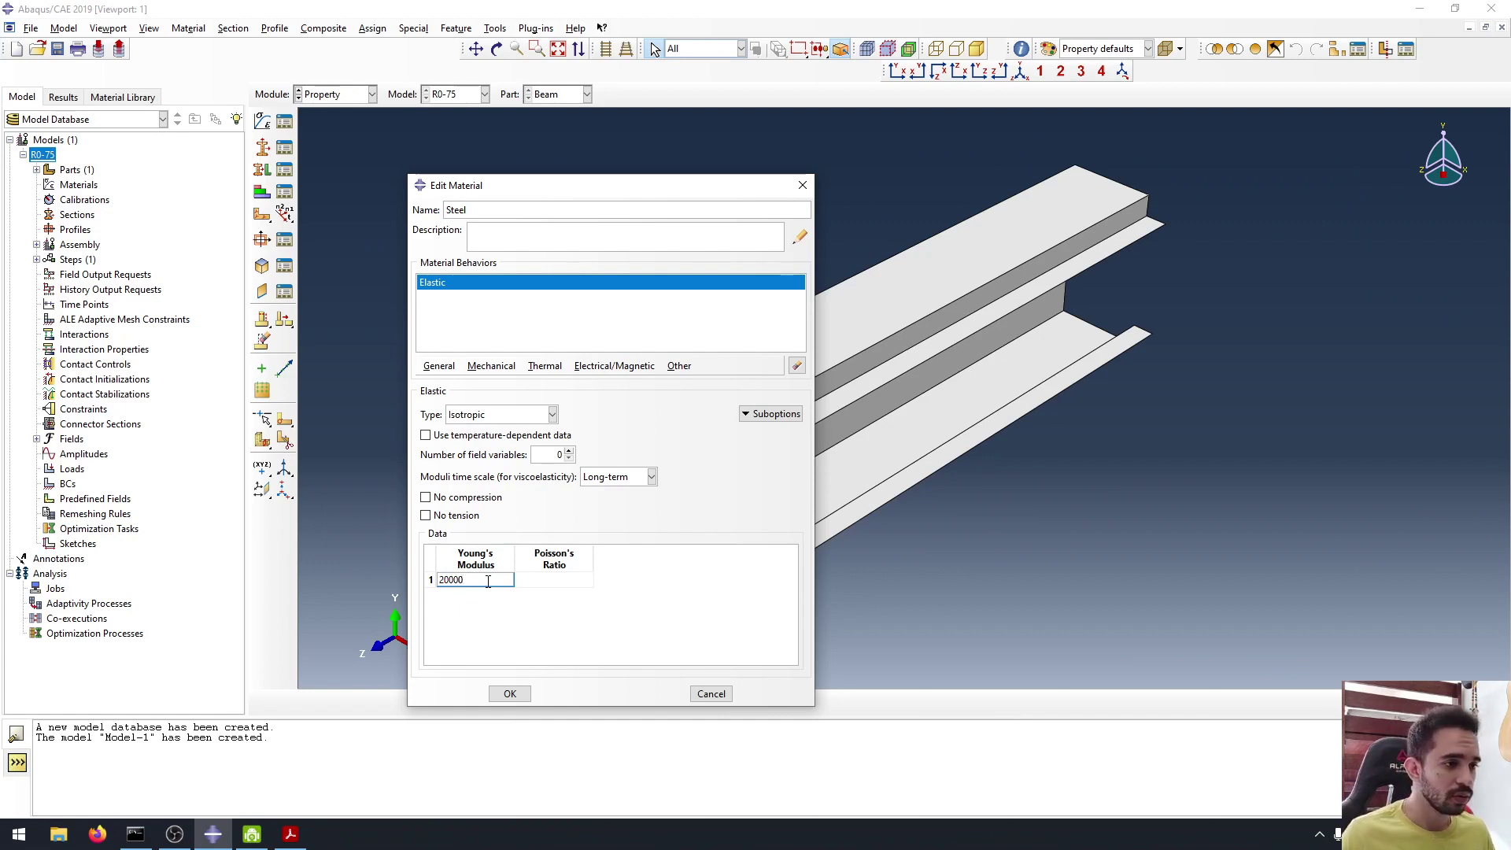
left_click(562, 580)
type("0.3")
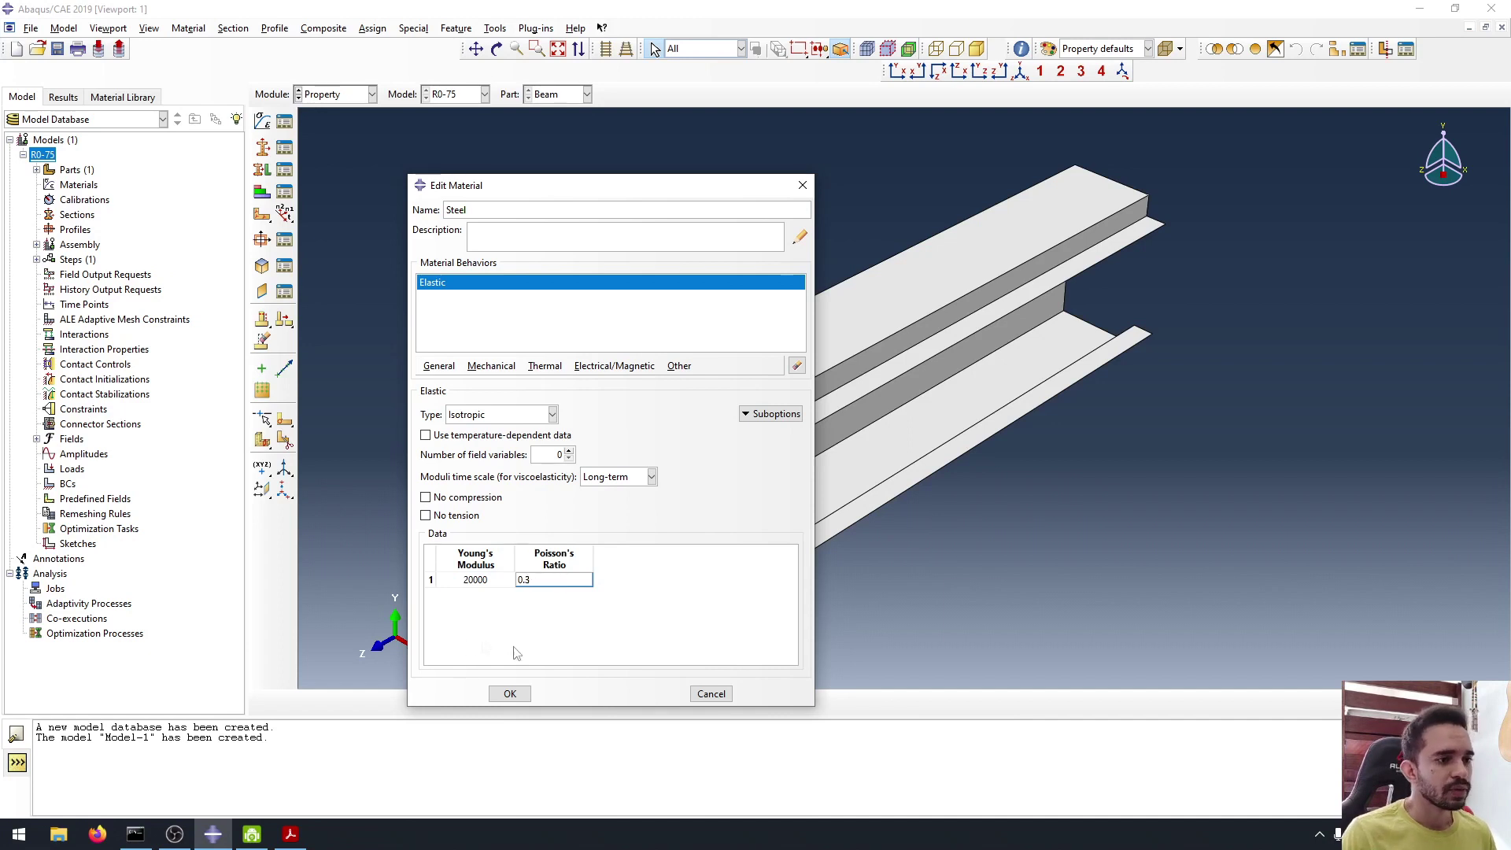
left_click(510, 695)
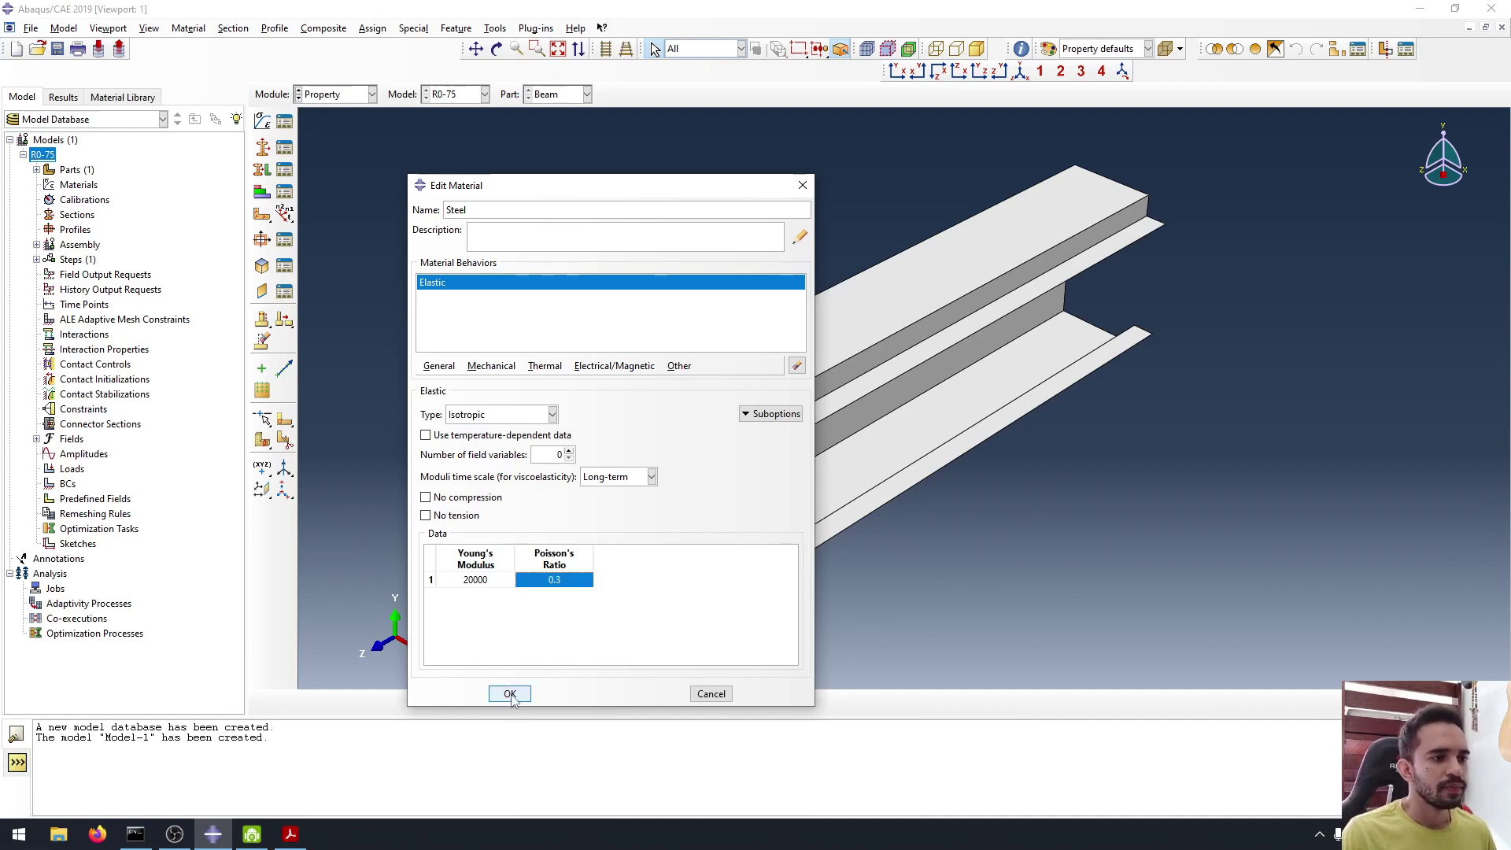
Create a homogeneous shell section named Beam and continue to its properties.
left_click(263, 147)
mouse_move(468, 219)
left_mouse_down()
mouse_move(437, 215)
mouse_move(454, 217)
left_mouse_up()
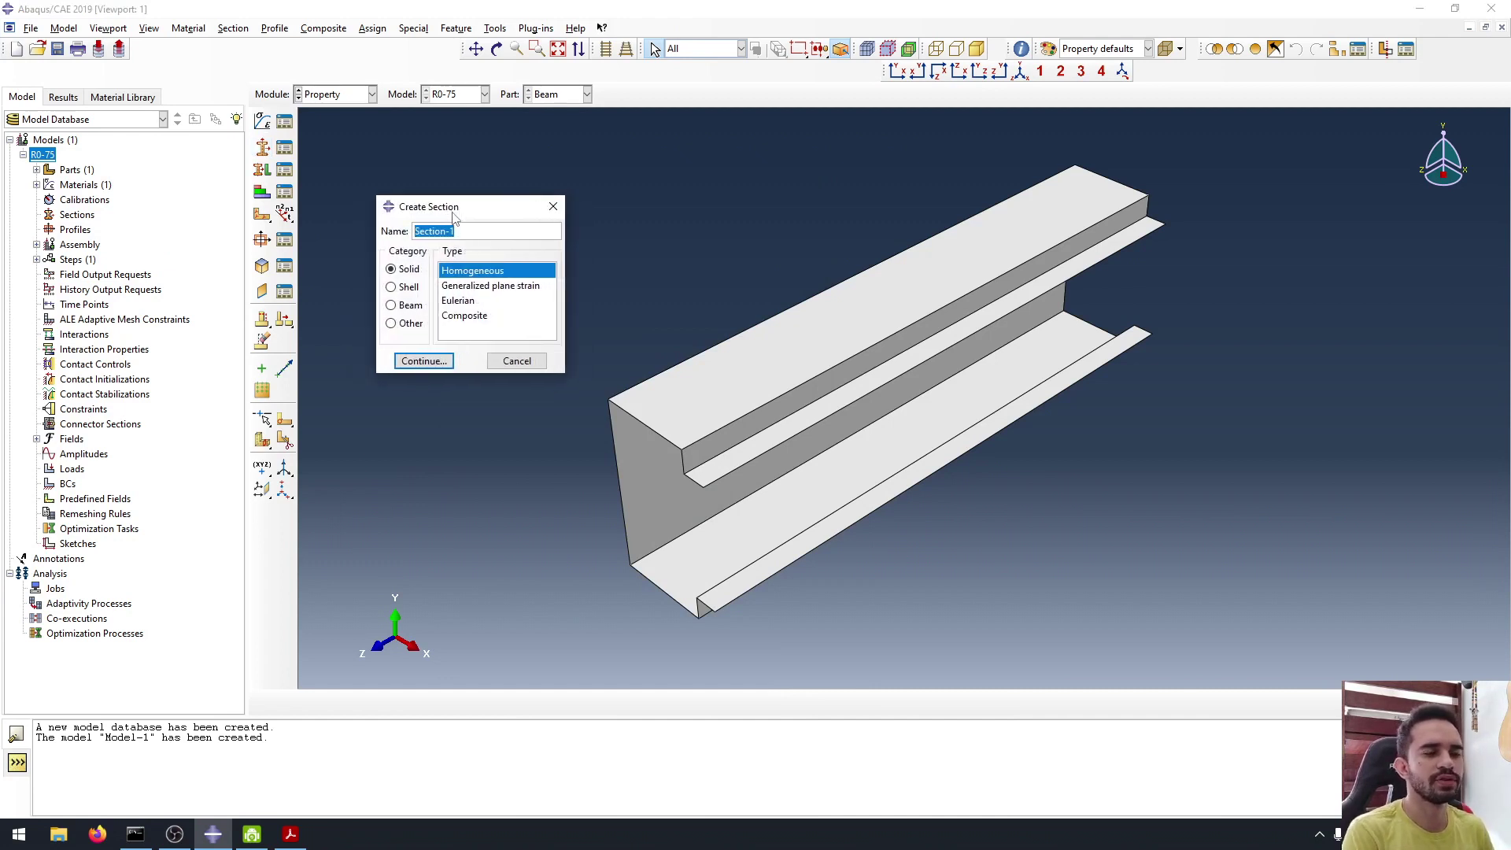
left_click(391, 286)
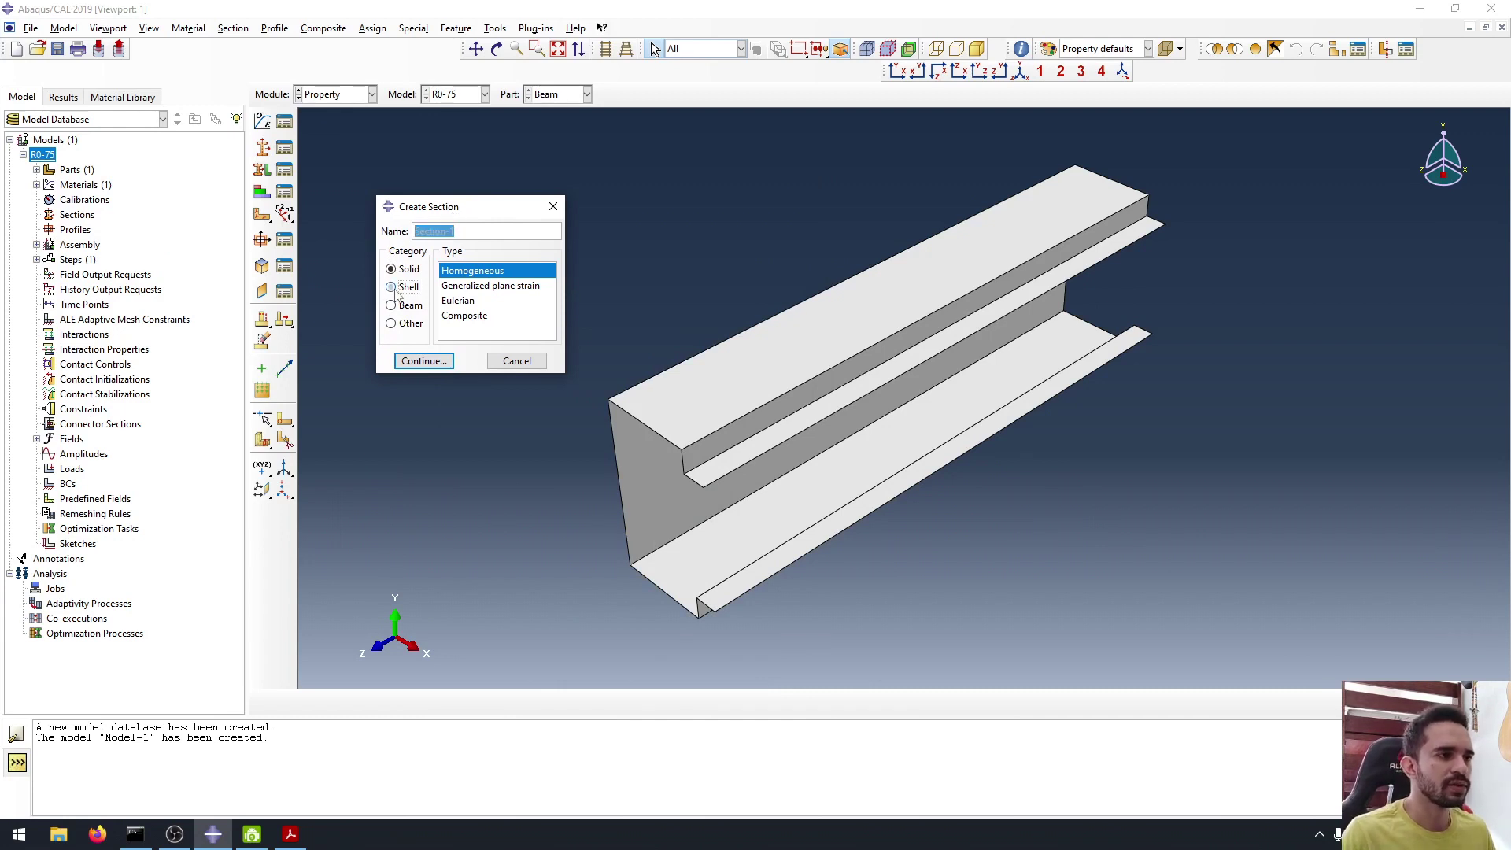
type("Beam")
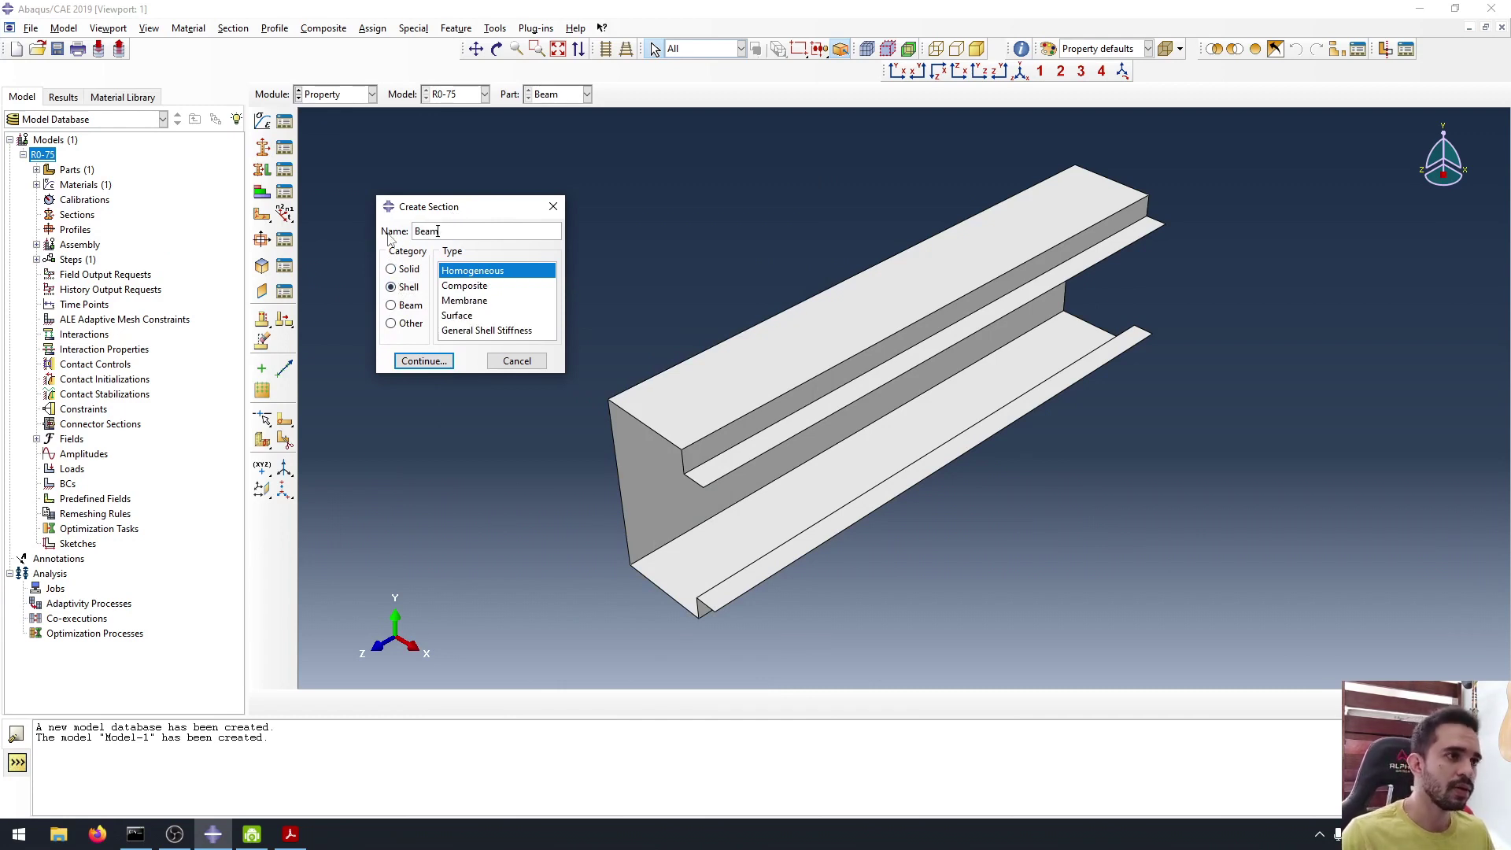
left_click(453, 273)
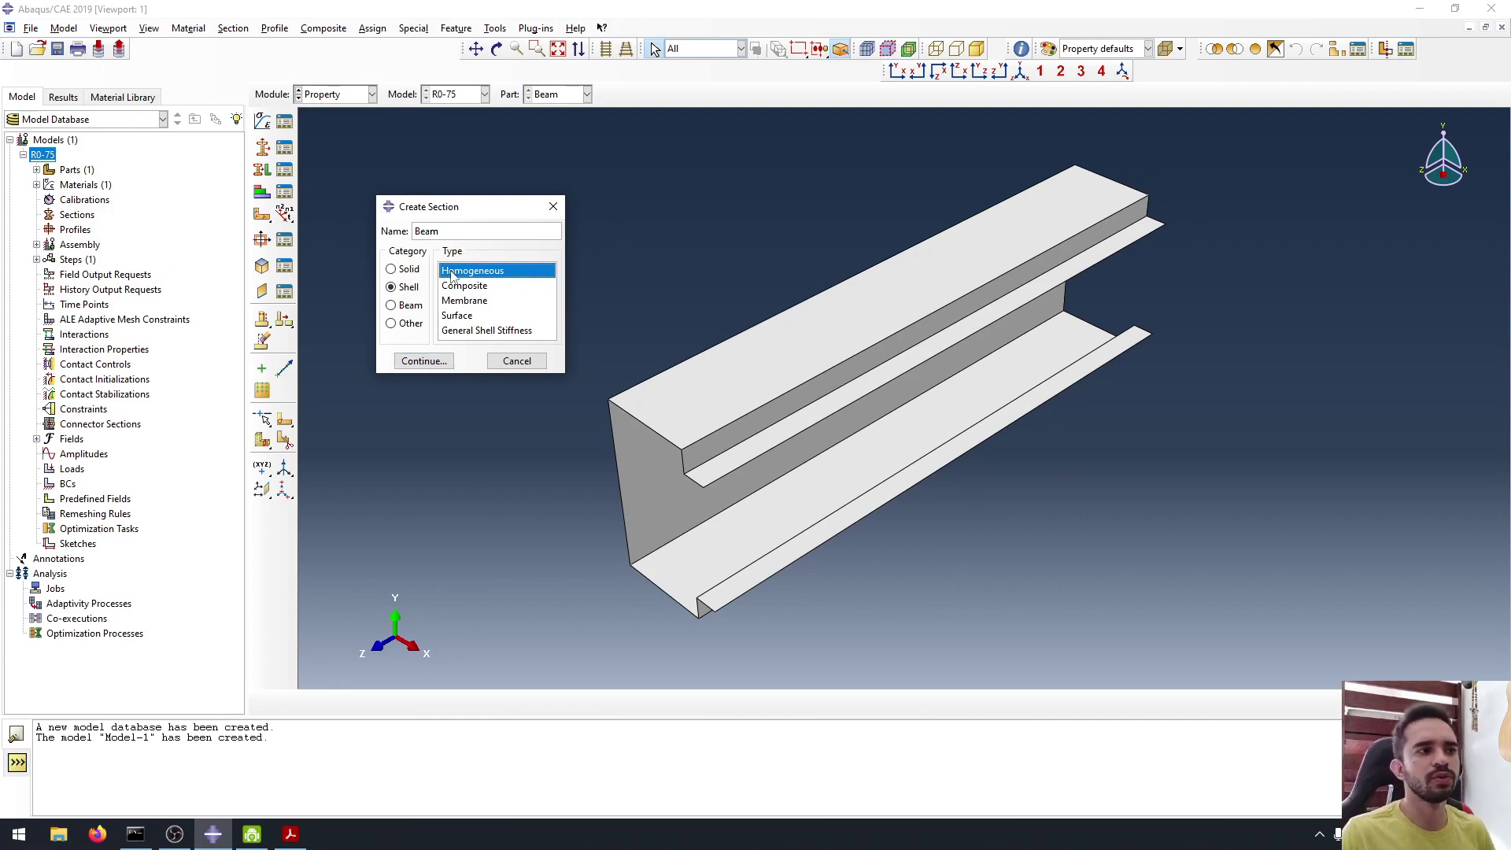
left_click(423, 362)
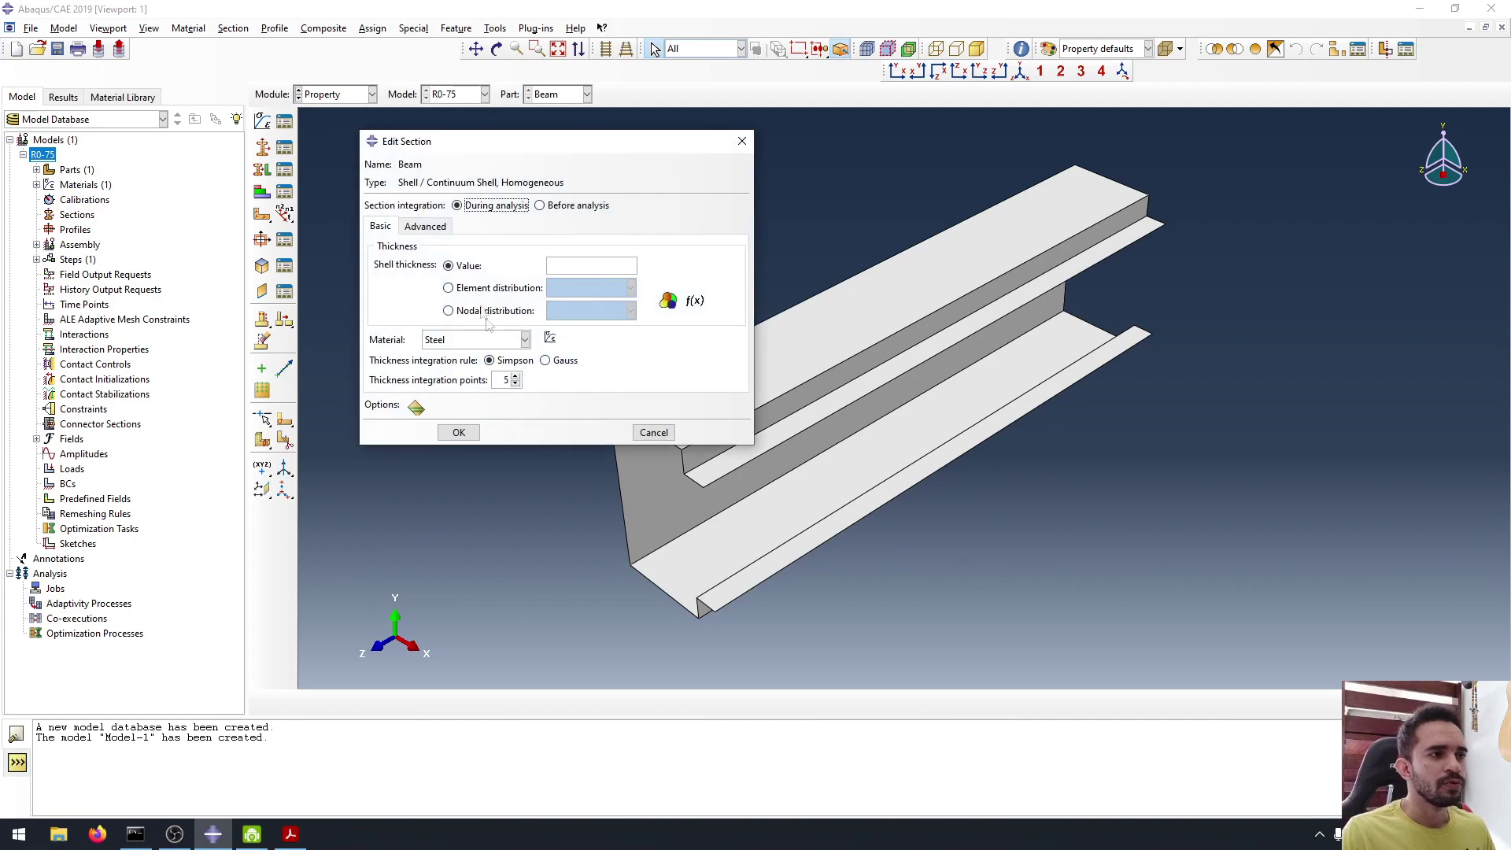
Set the Beam section's material to Steel and its shell thickness to 0.225, and accept the section.
left_click(495, 341)
left_click(459, 364)
left_click(448, 345)
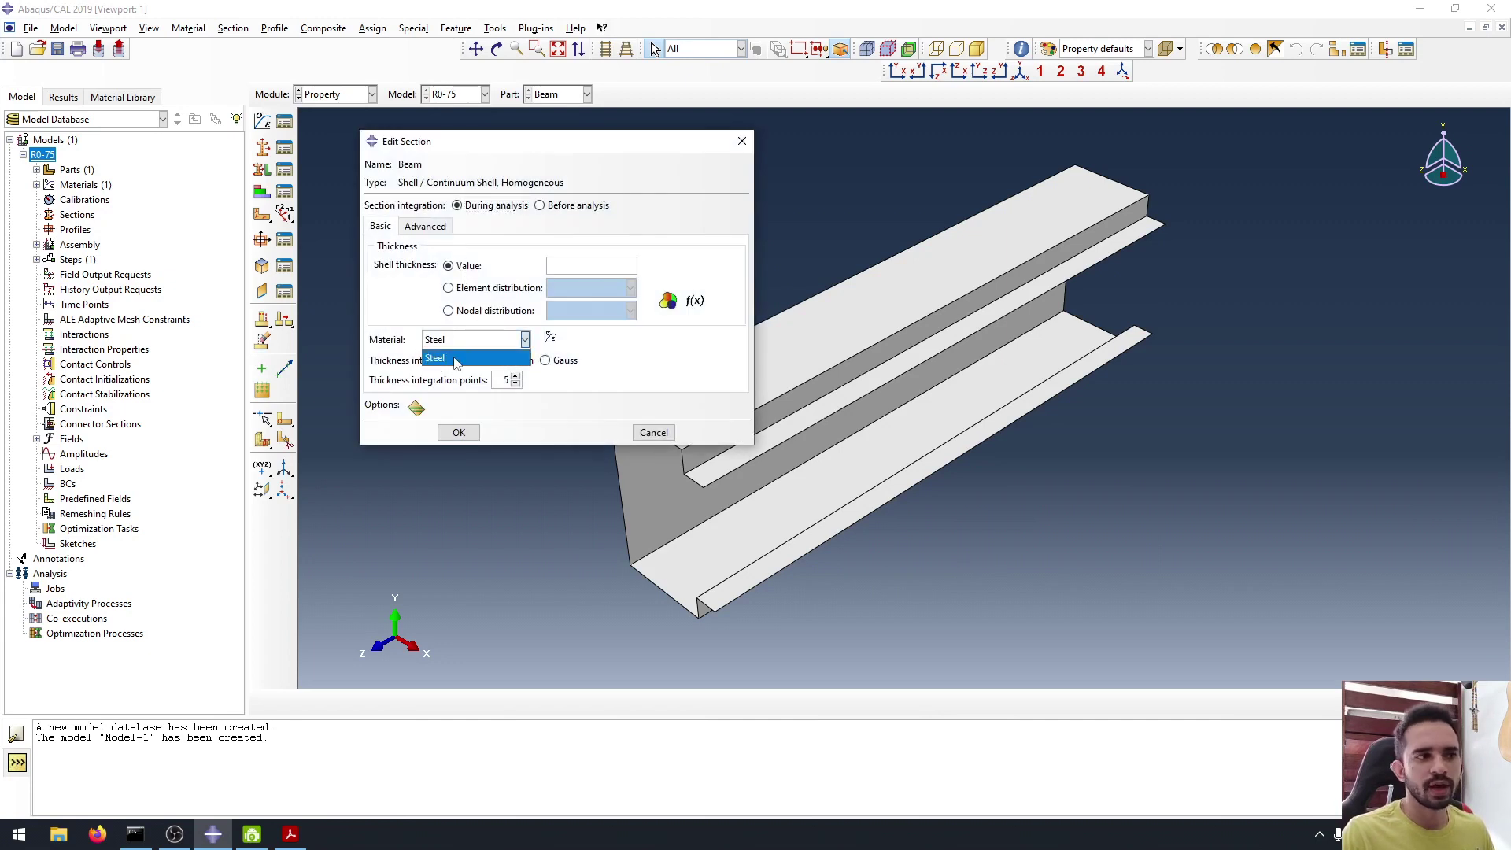
left_click(454, 359)
left_click(580, 265)
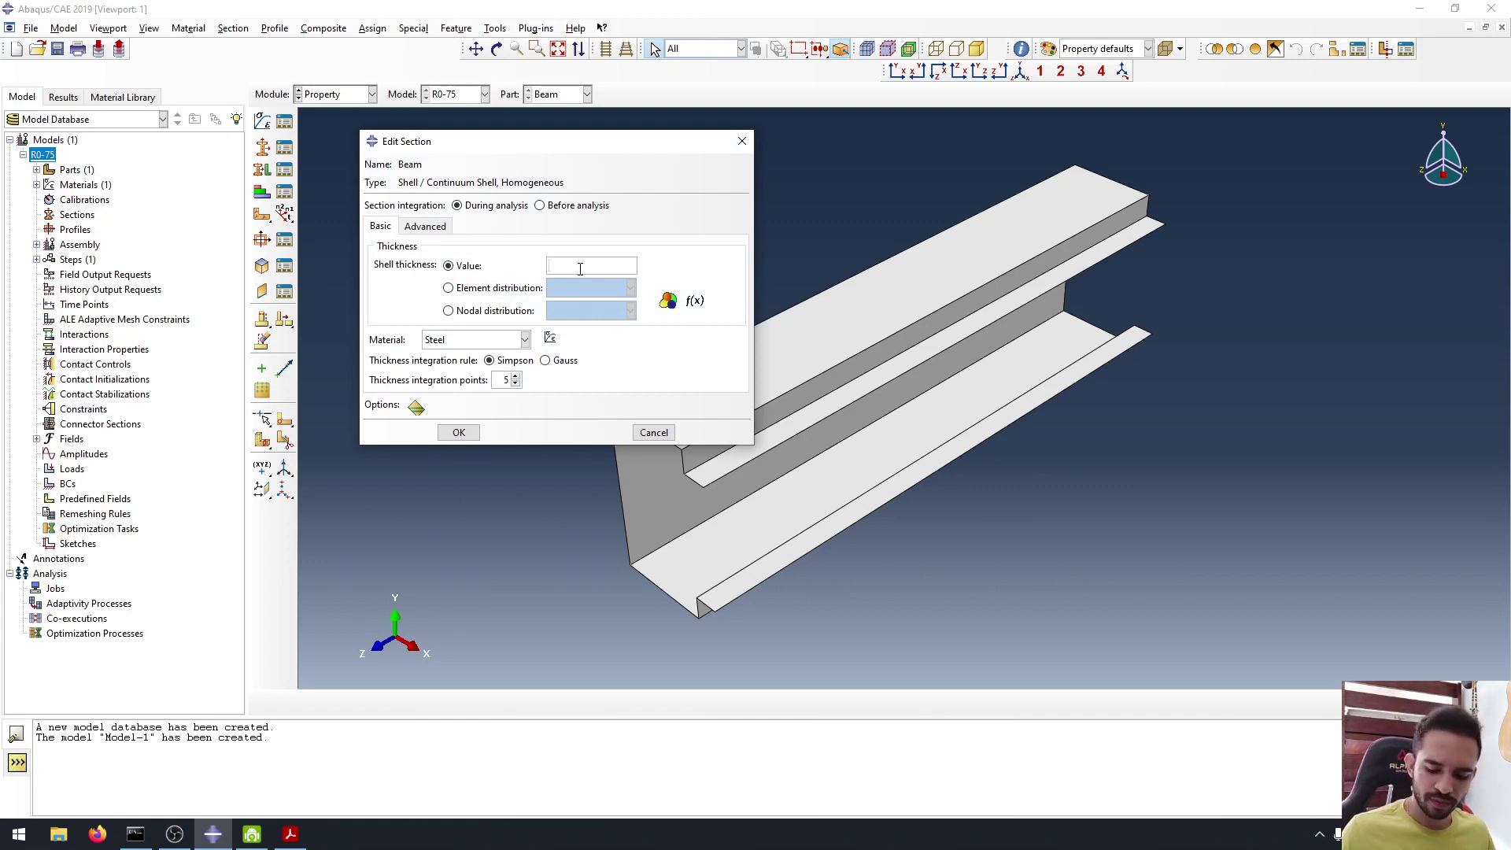
type("0.2")
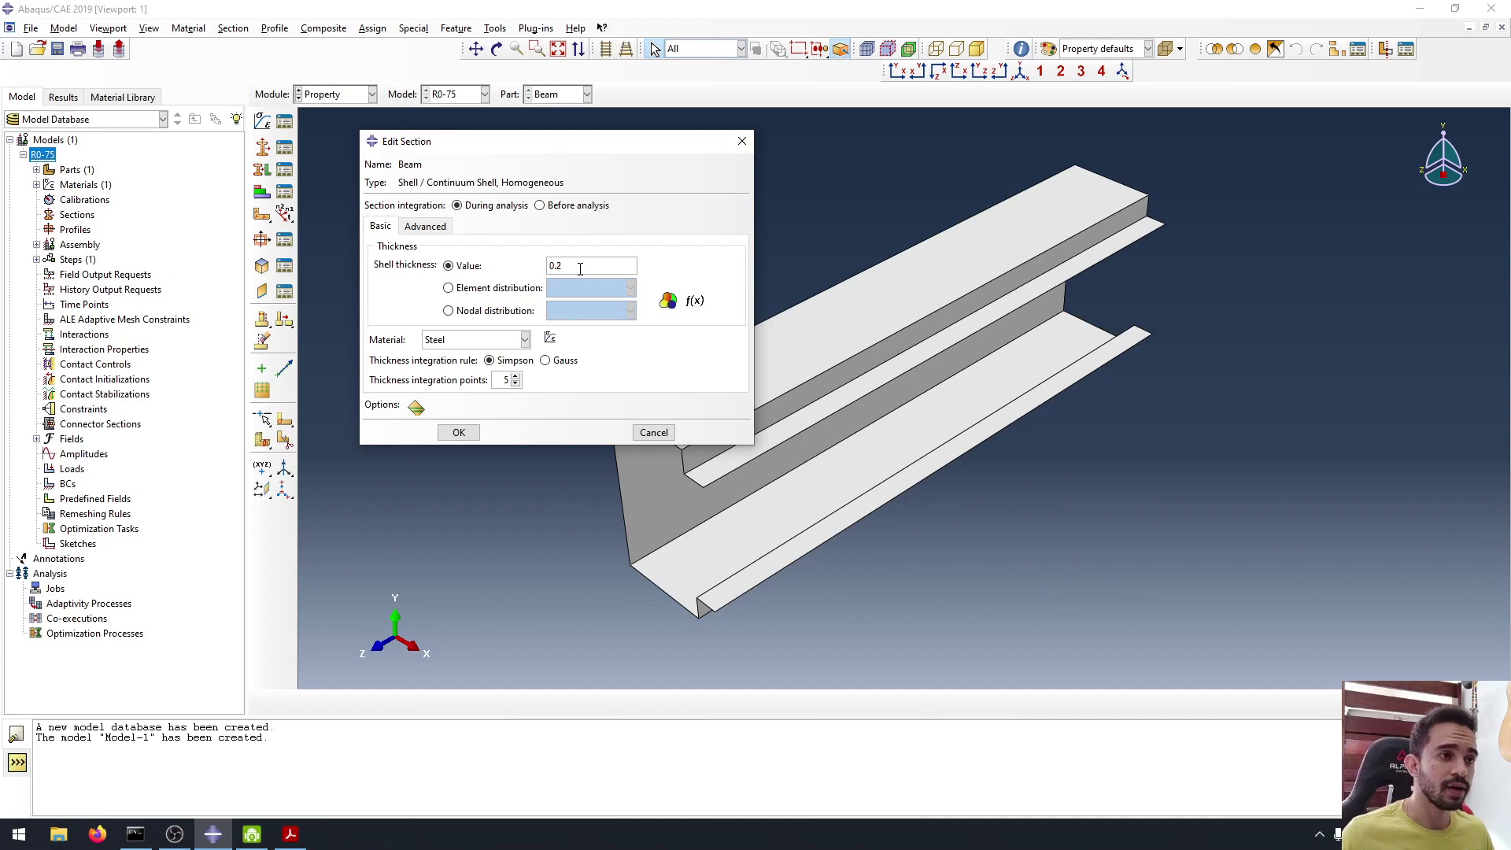
type("25")
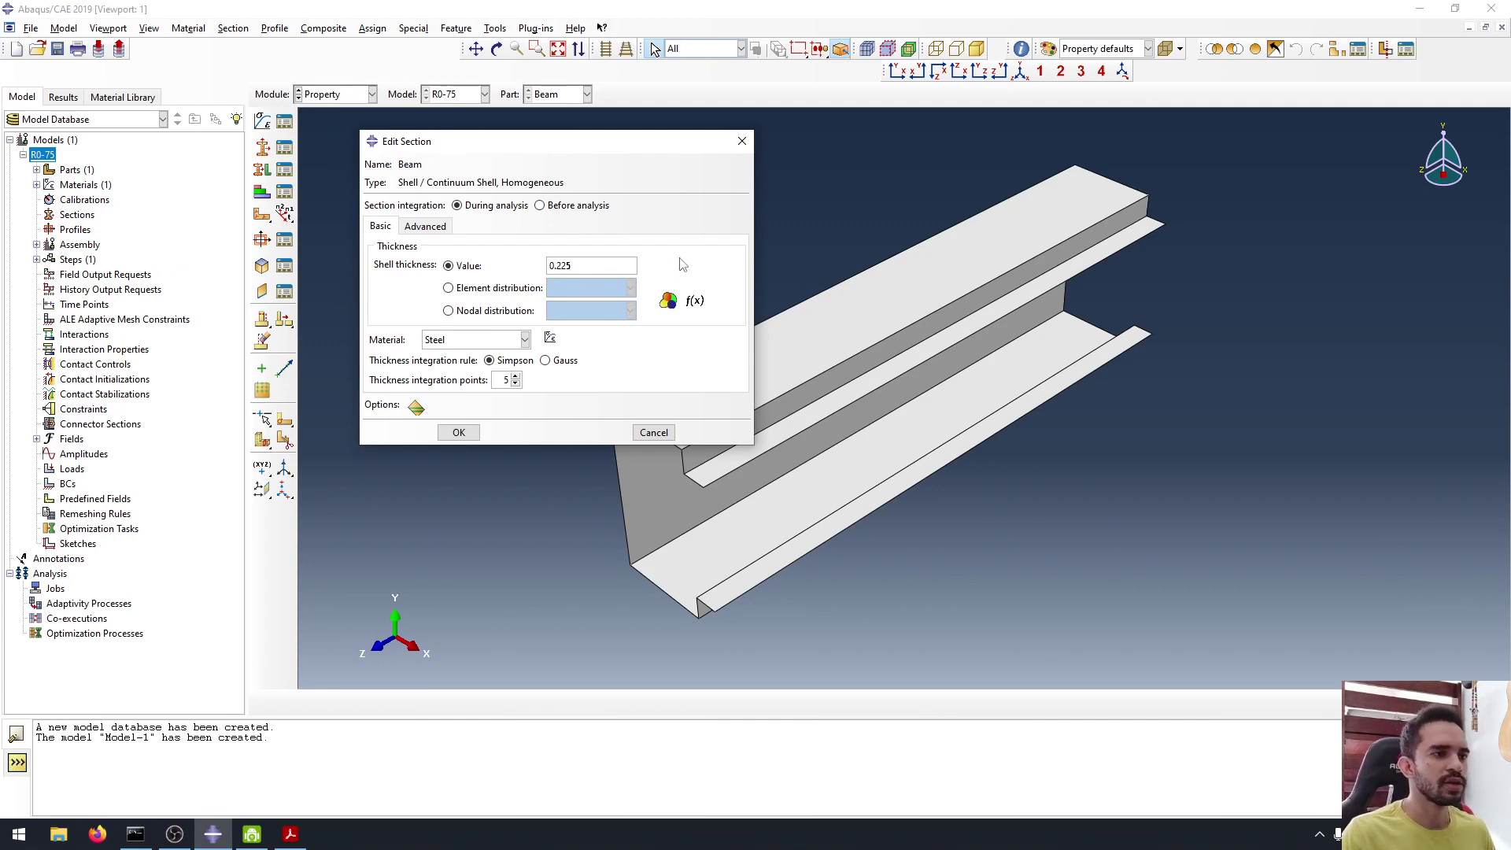
left_click(463, 436)
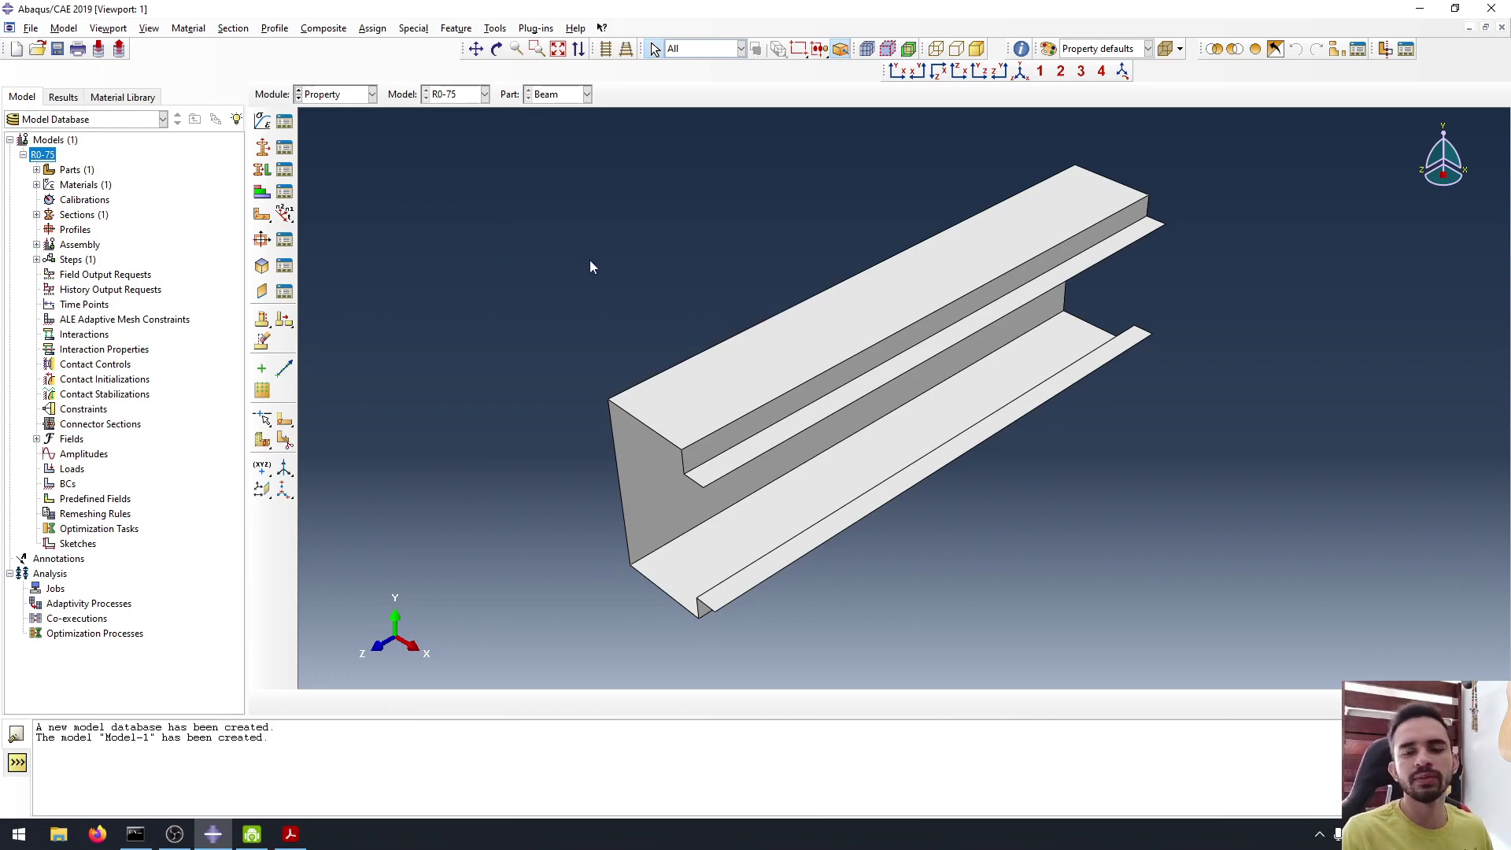
Start a section assignment without creating a set and select all faces of the beam as its region.
left_click_drag(497, 199, 1209, 640)
left_click(411, 192)
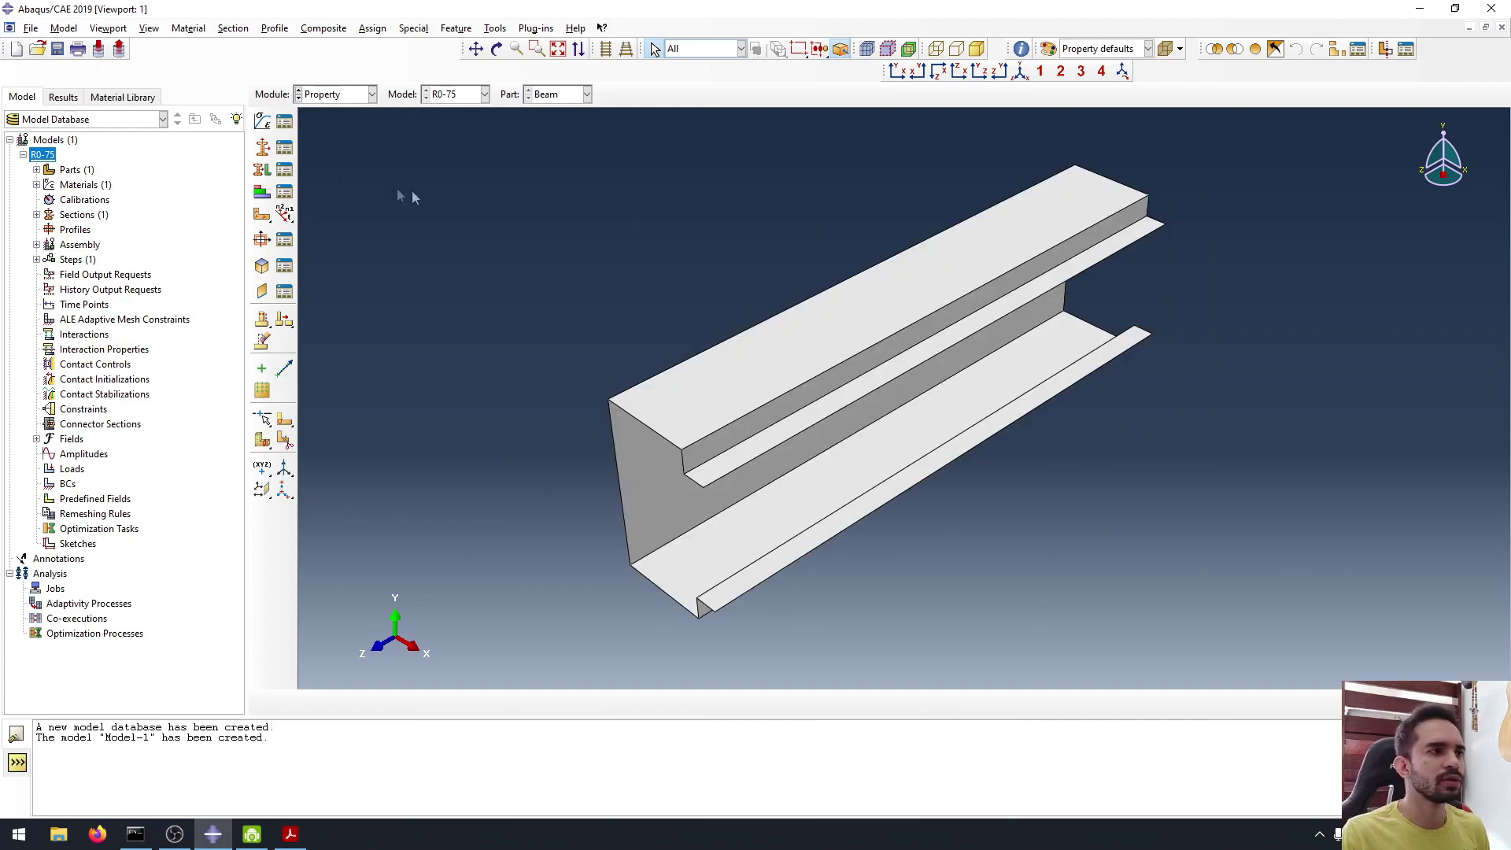
left_click(264, 171)
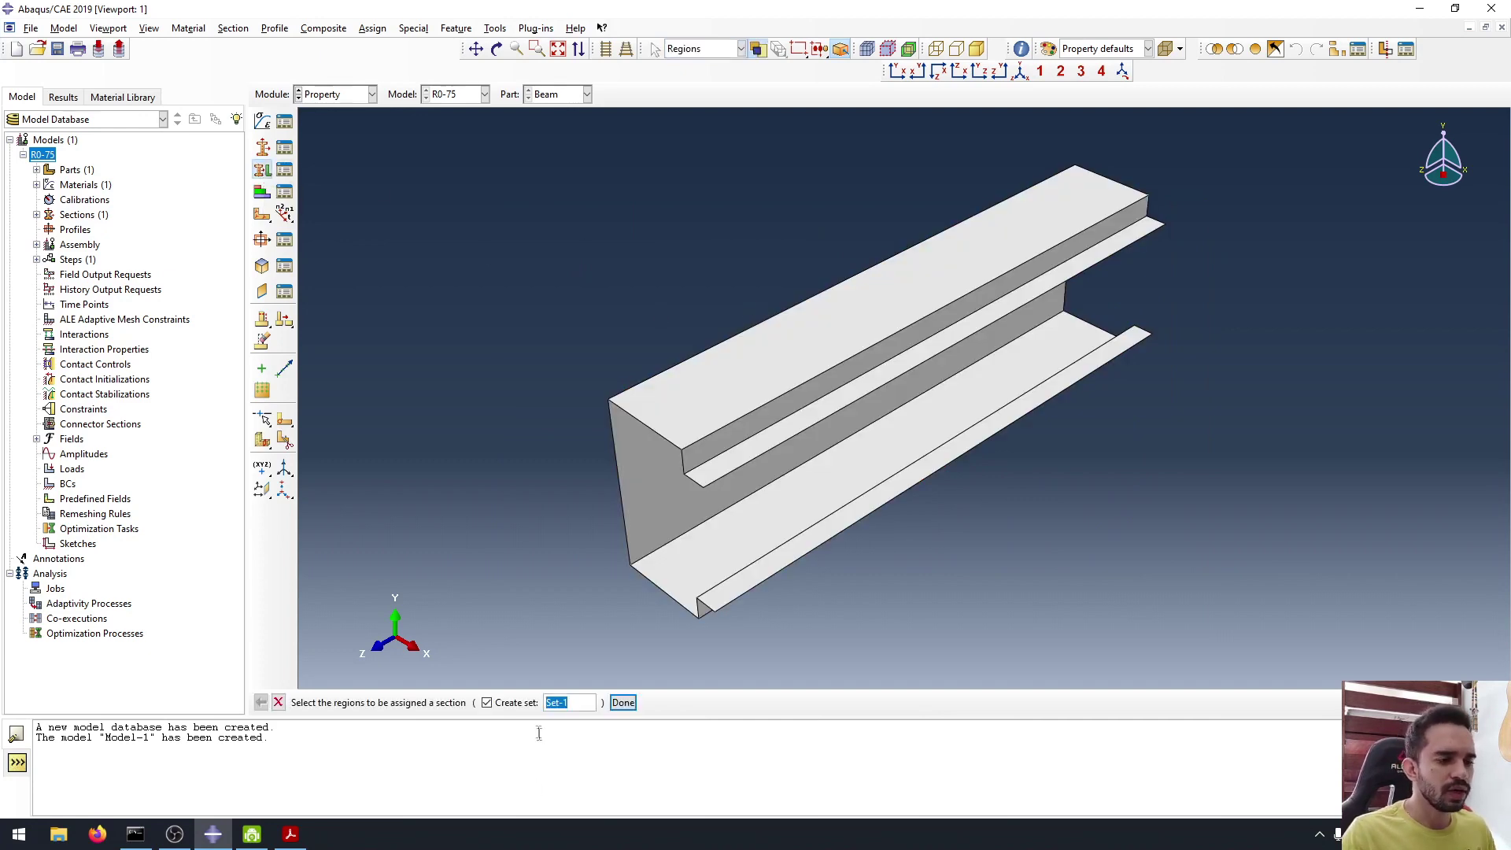
left_click(487, 702)
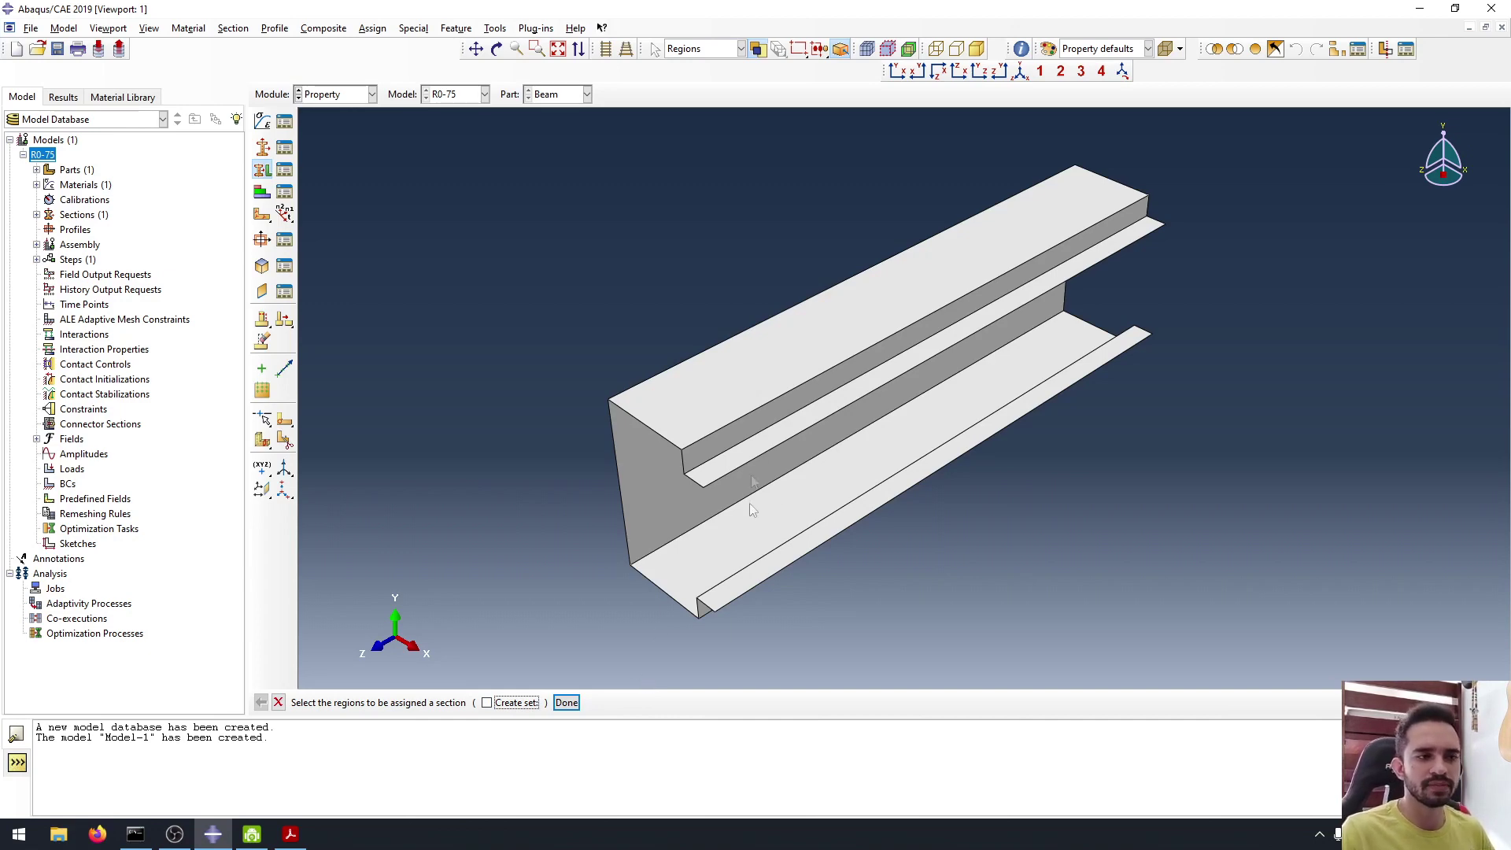
left_click_drag(986, 568, 635, 278)
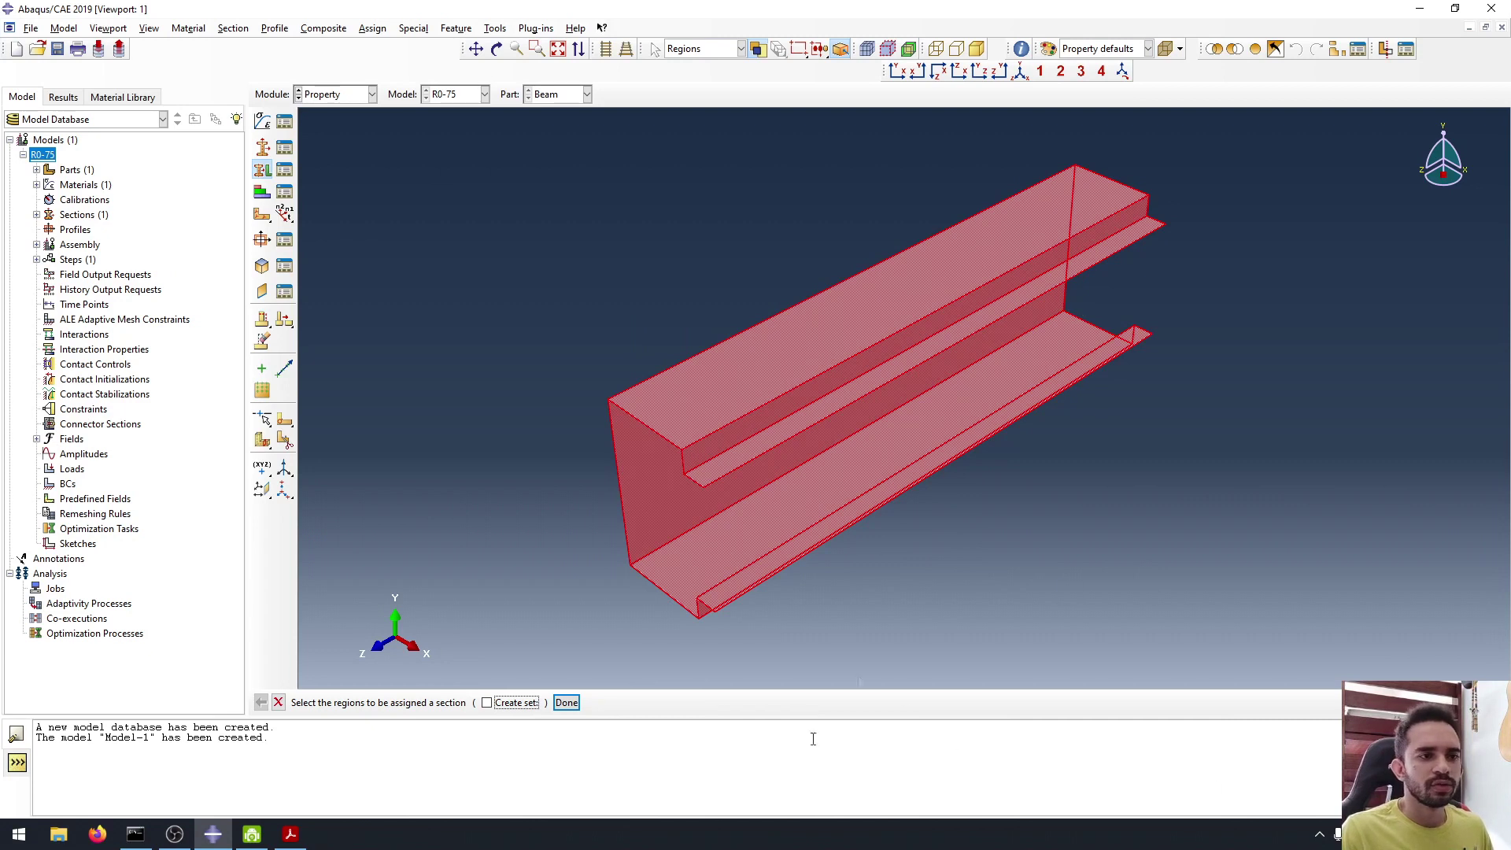
left_click(567, 702)
Assign the Beam section to the selected faces with a middle-surface shell offset, and end the assignment command.
left_click(501, 249)
left_click(501, 250)
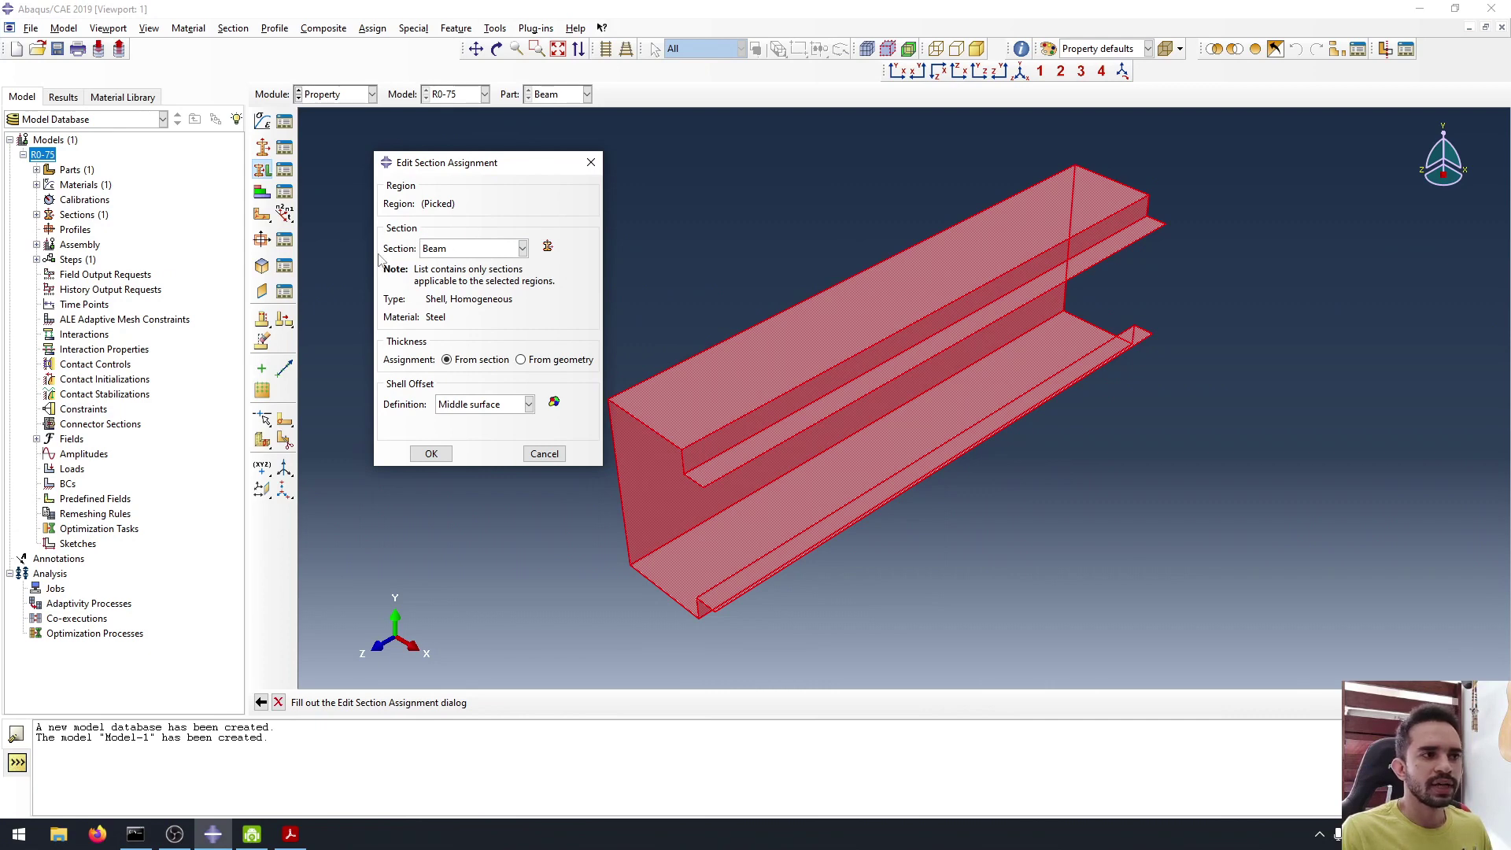
left_click(433, 253)
left_click(435, 260)
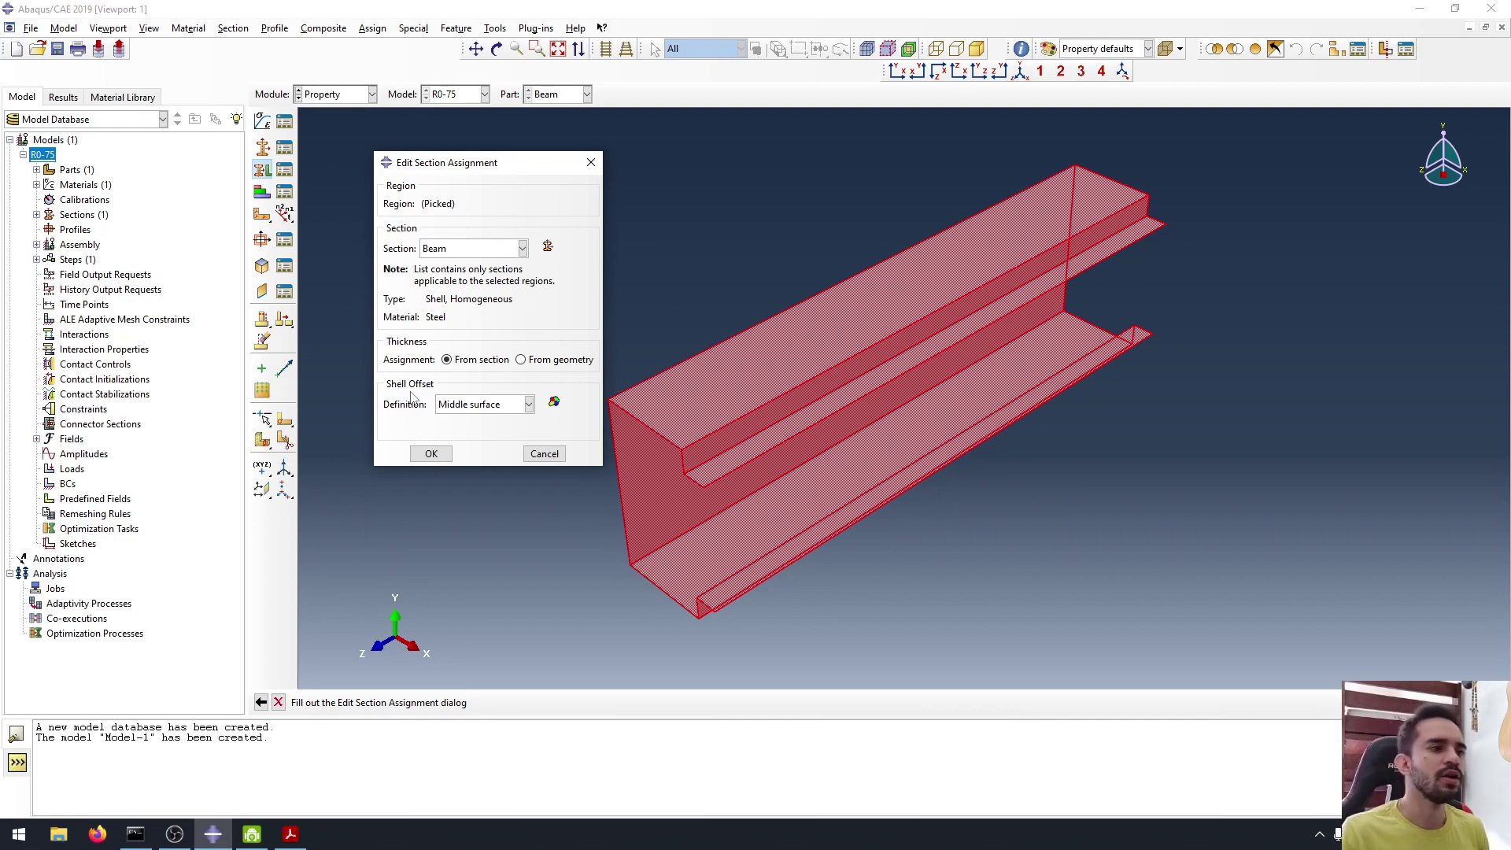
left_click(459, 408)
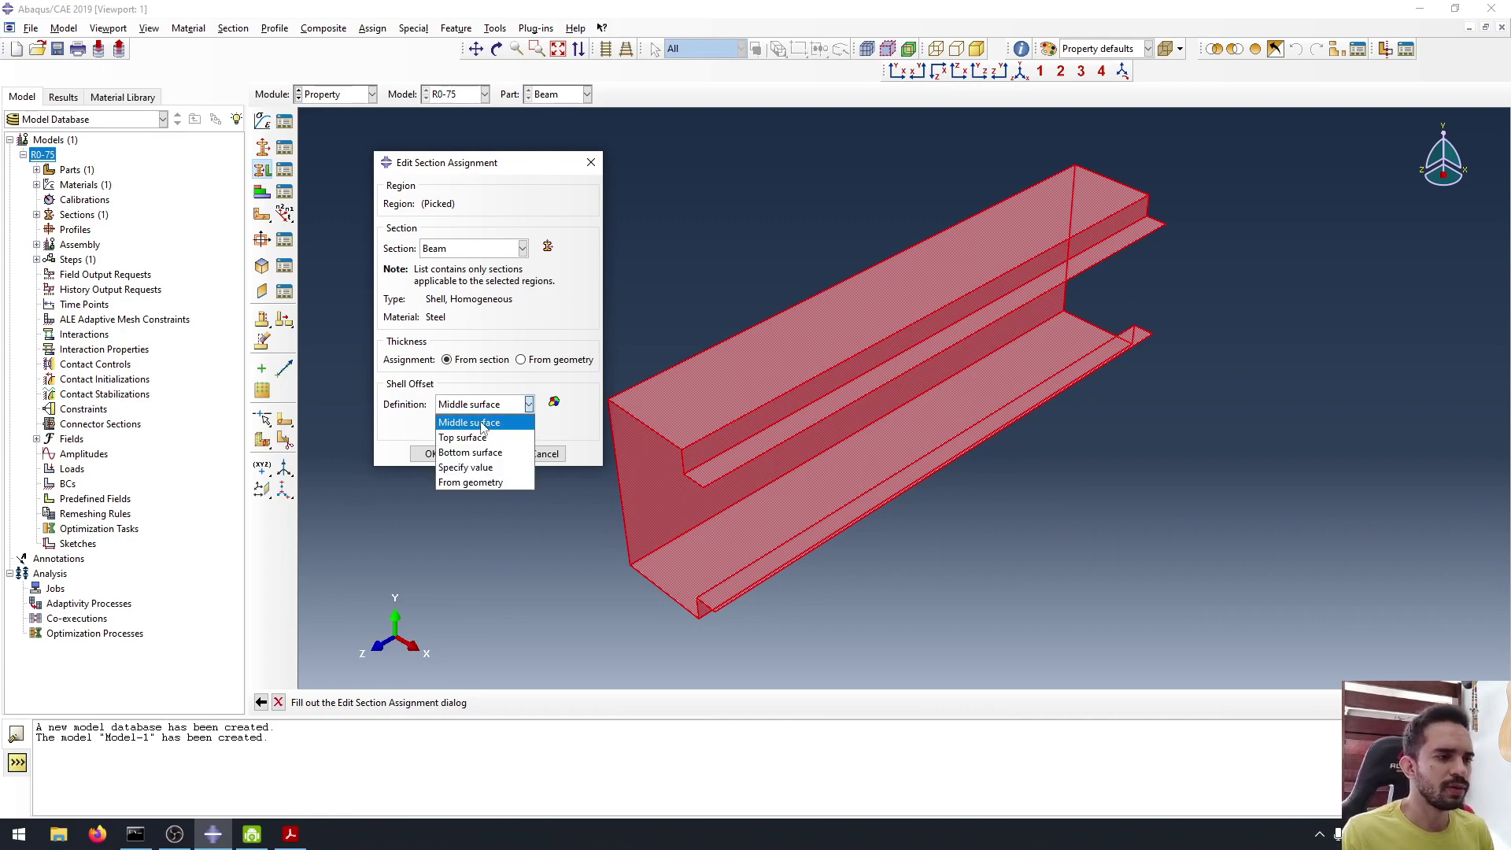
left_click(482, 424)
left_click(439, 455)
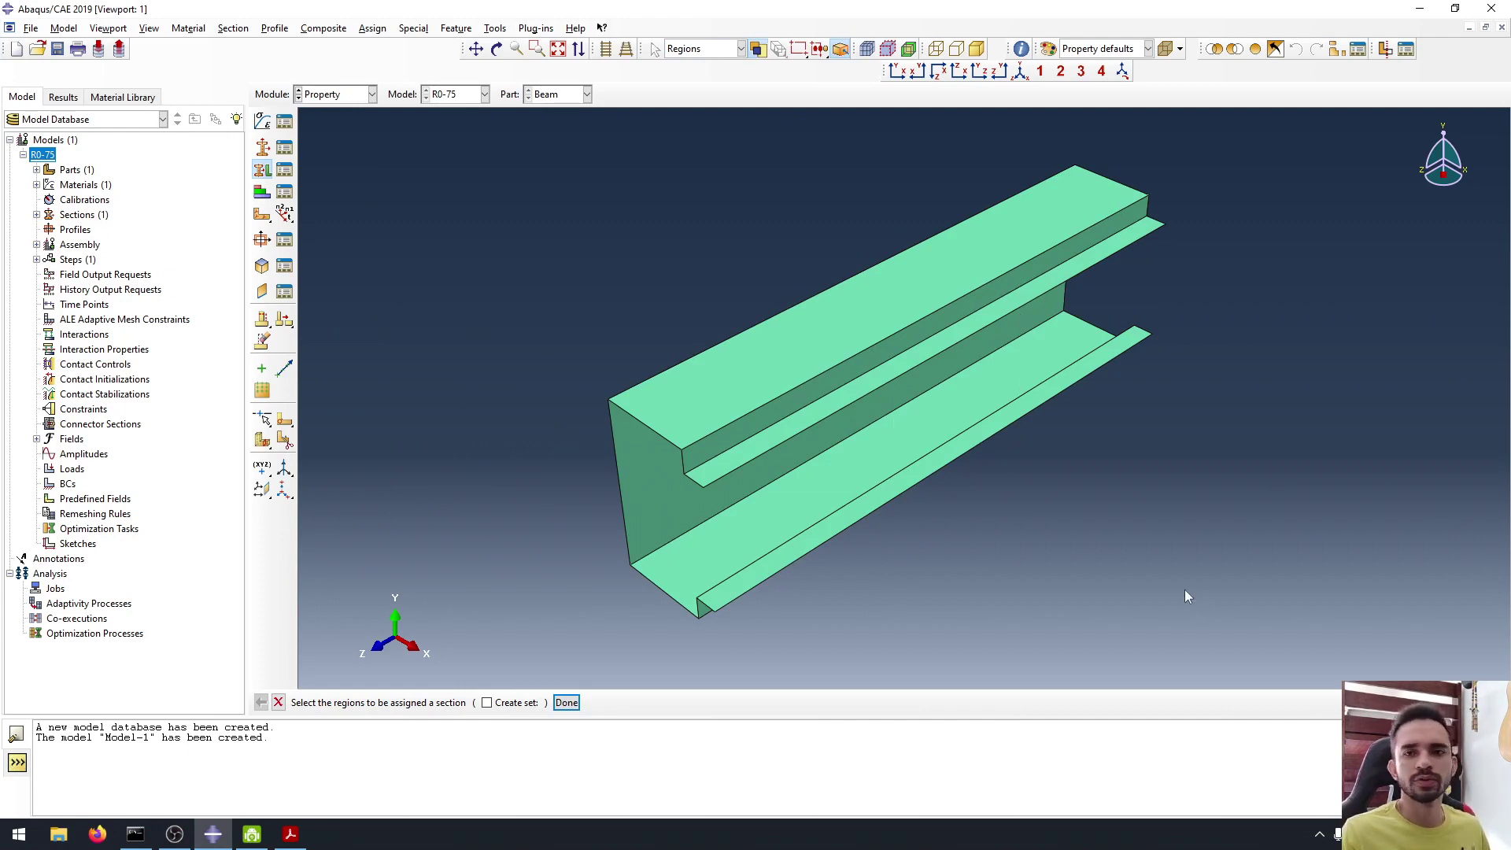
left_click(806, 378)
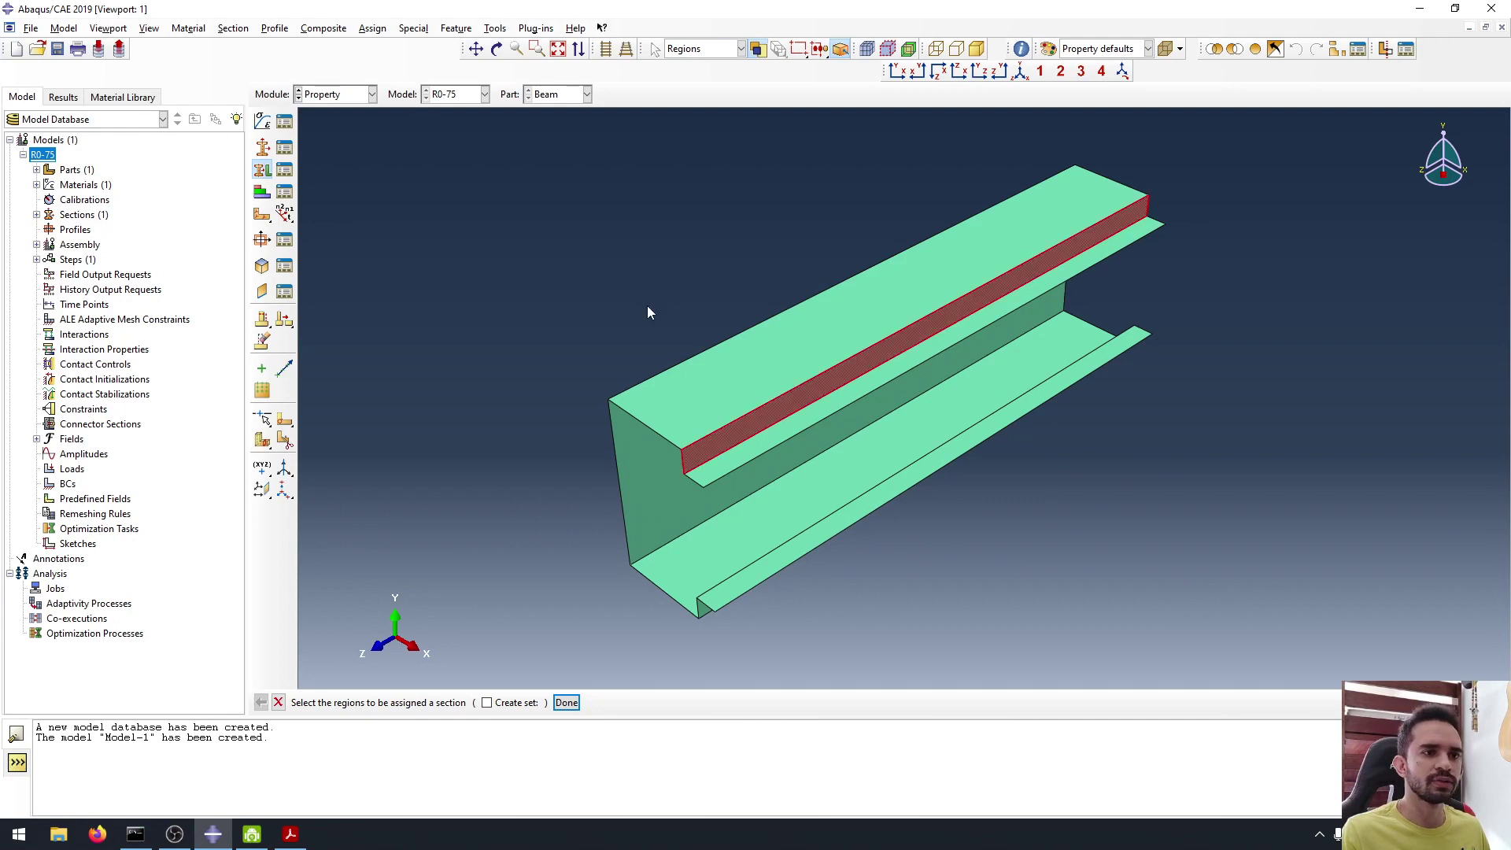
middle_click(638, 303)
Switch to the Assembly module and create a dependent instance of the Beam part.
left_click(370, 94)
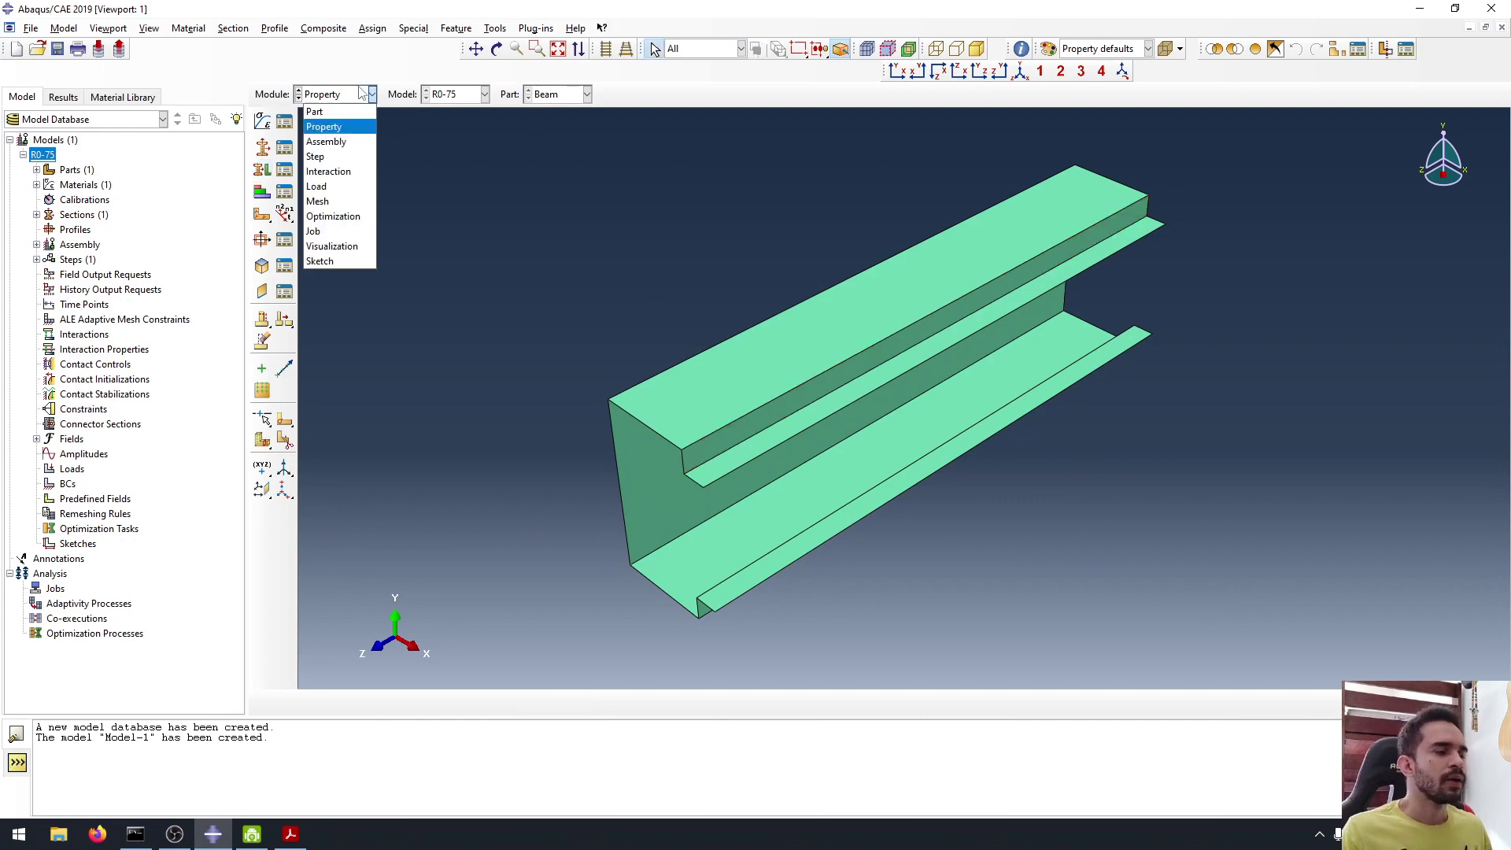
left_click(325, 142)
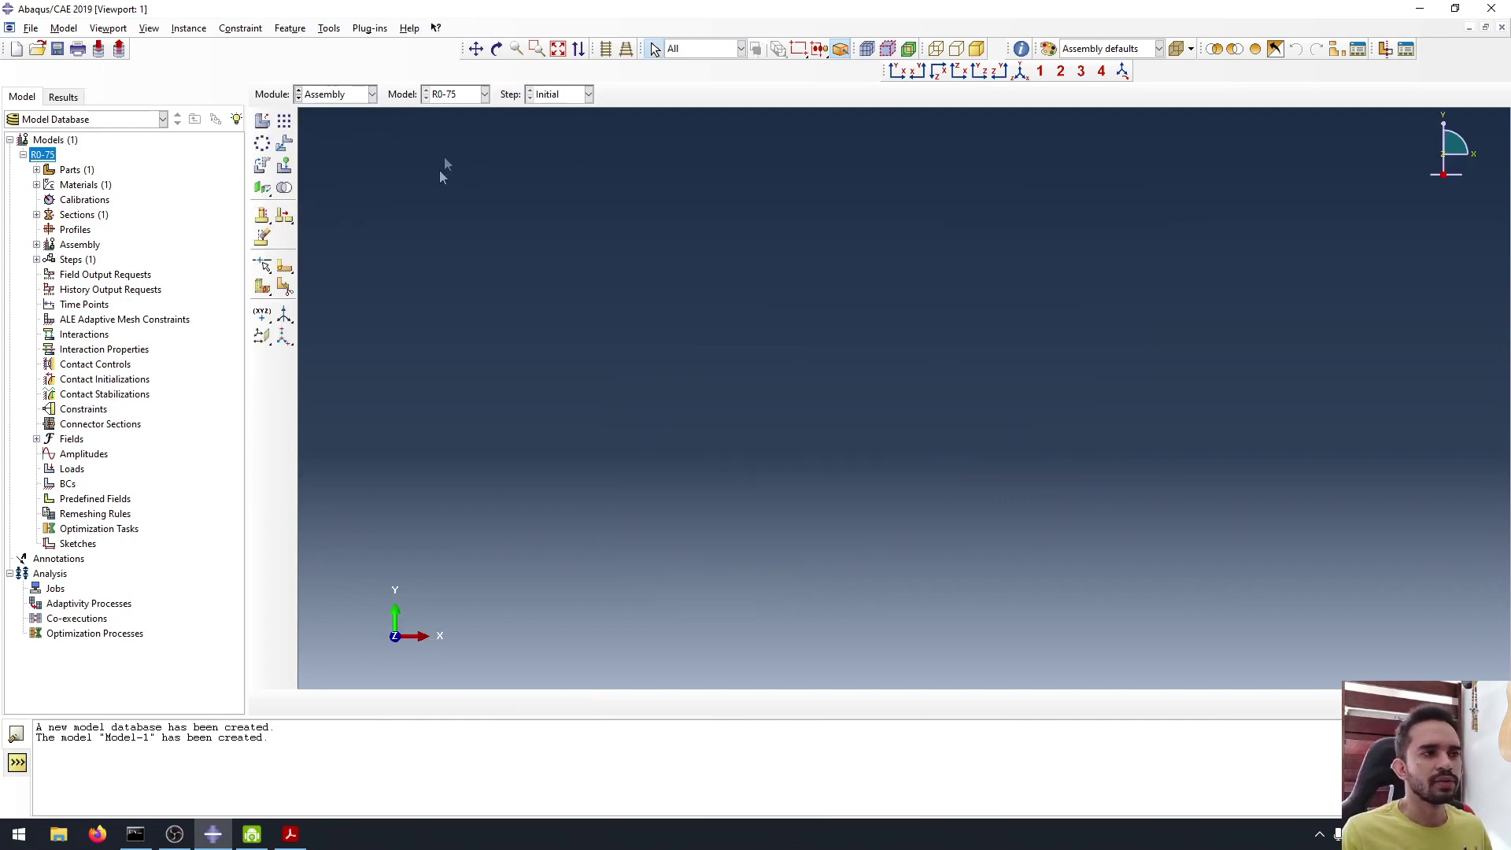
left_click(262, 130)
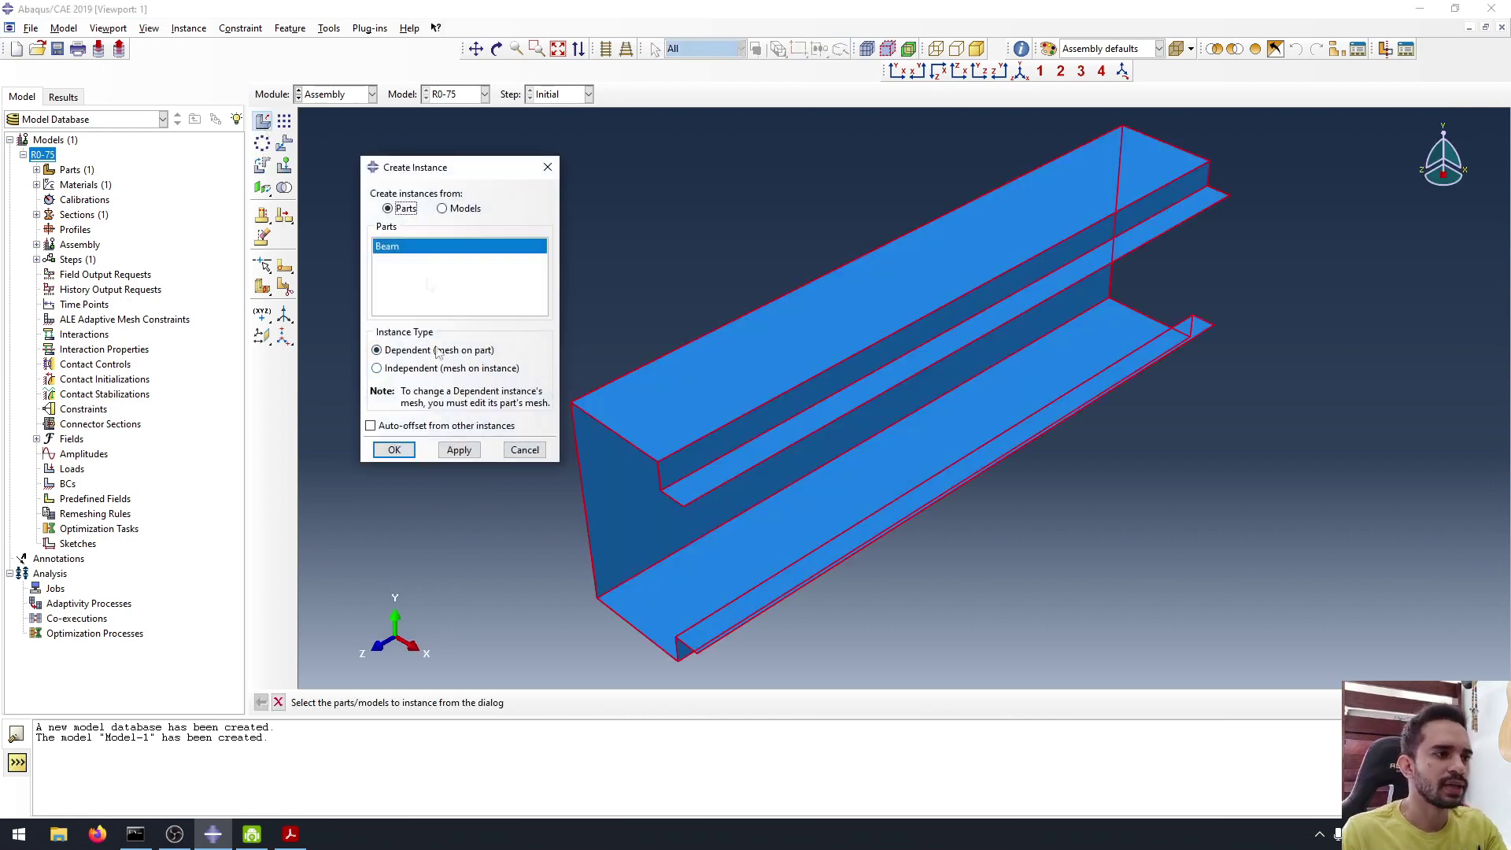
left_click(394, 450)
scroll(773, 422, "up", 1)
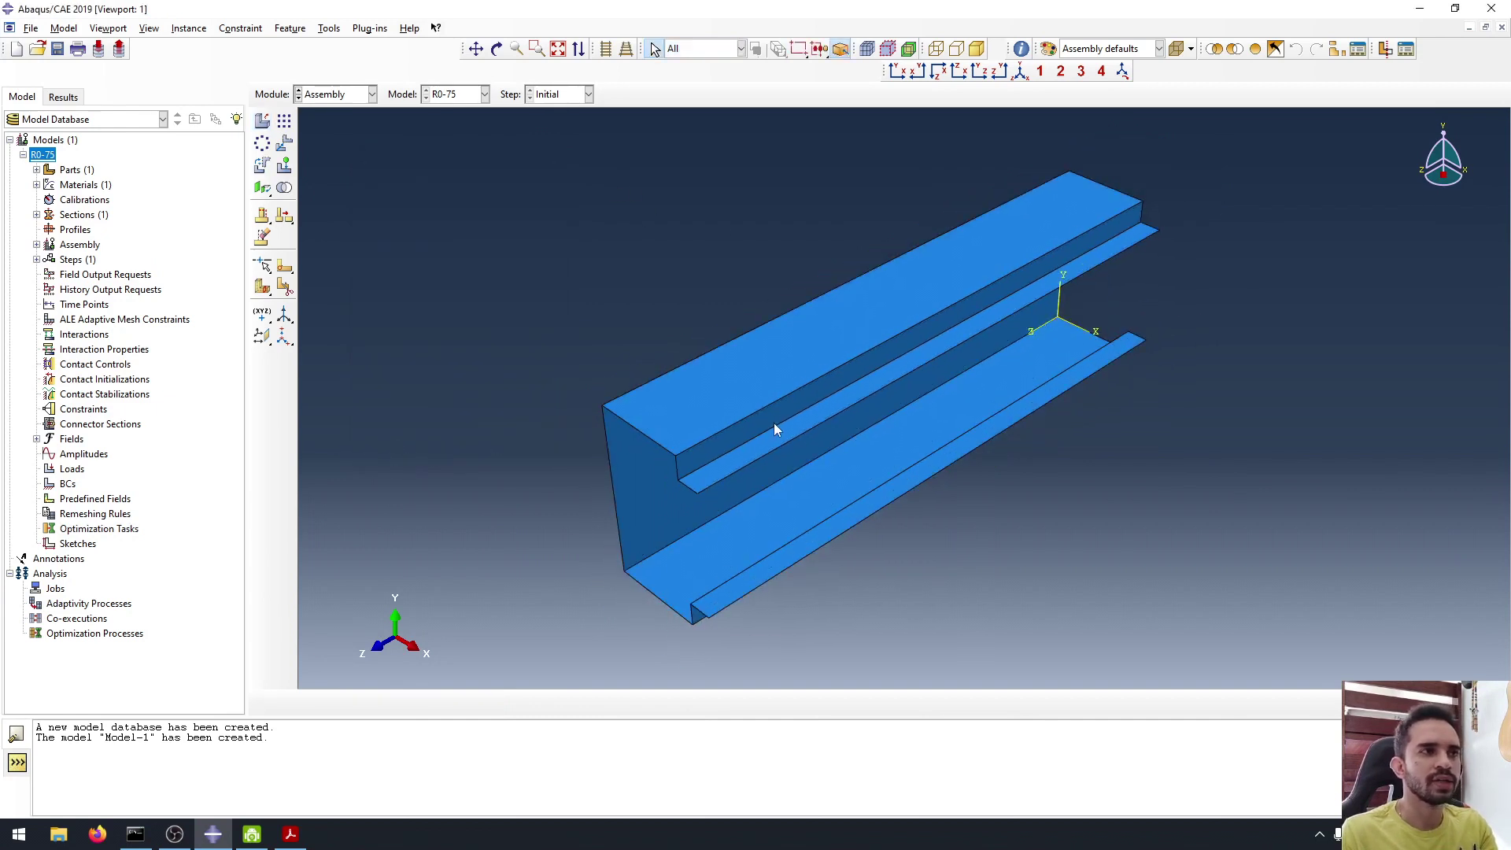
Switch to the Step module and create a linear perturbation Buckle step named Flambagem Elástica after the Initial step.
left_click(337, 94)
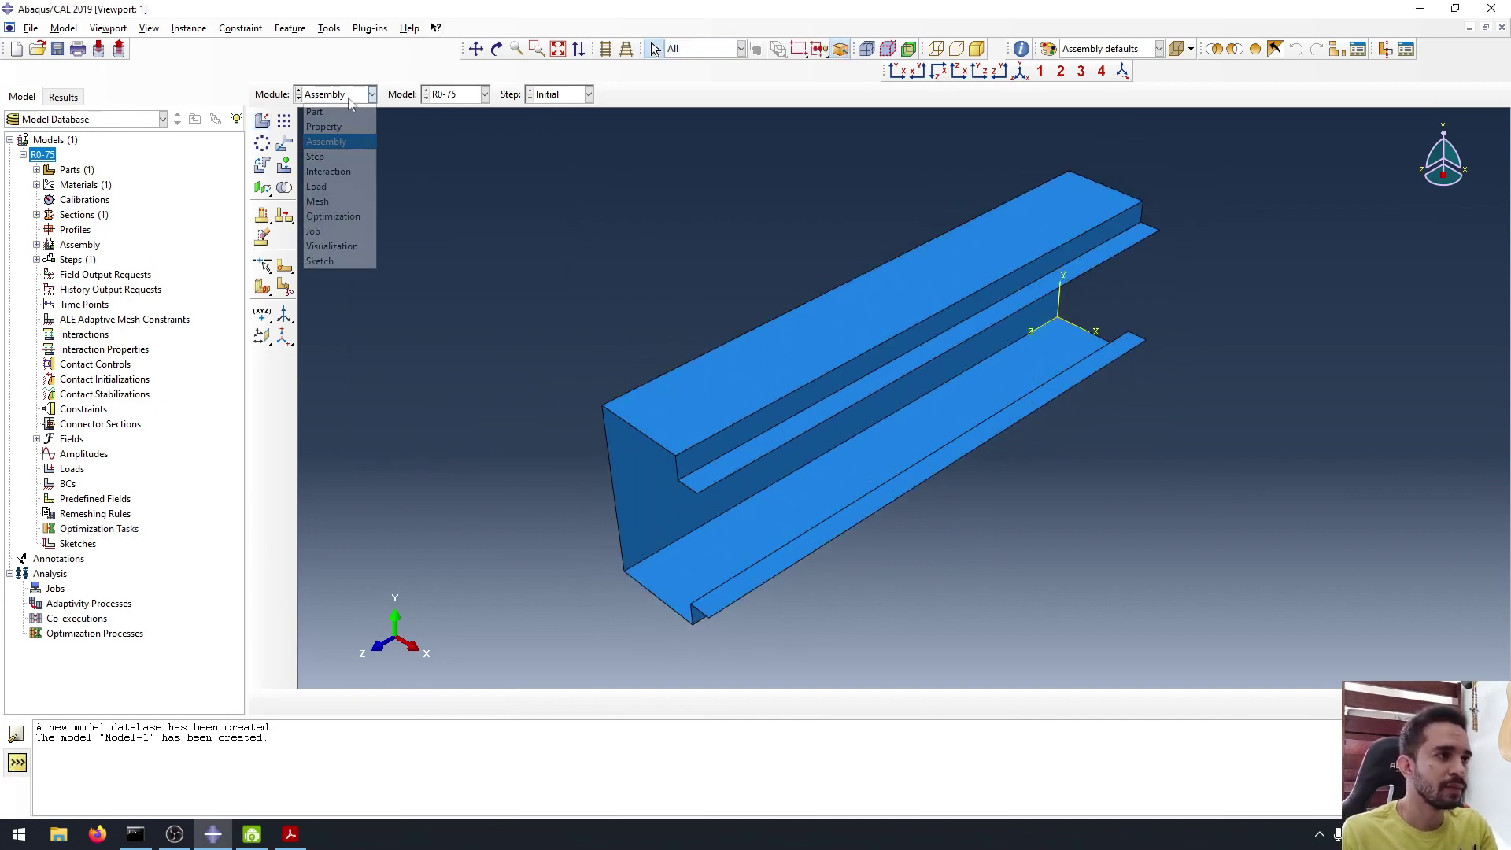
left_click(331, 156)
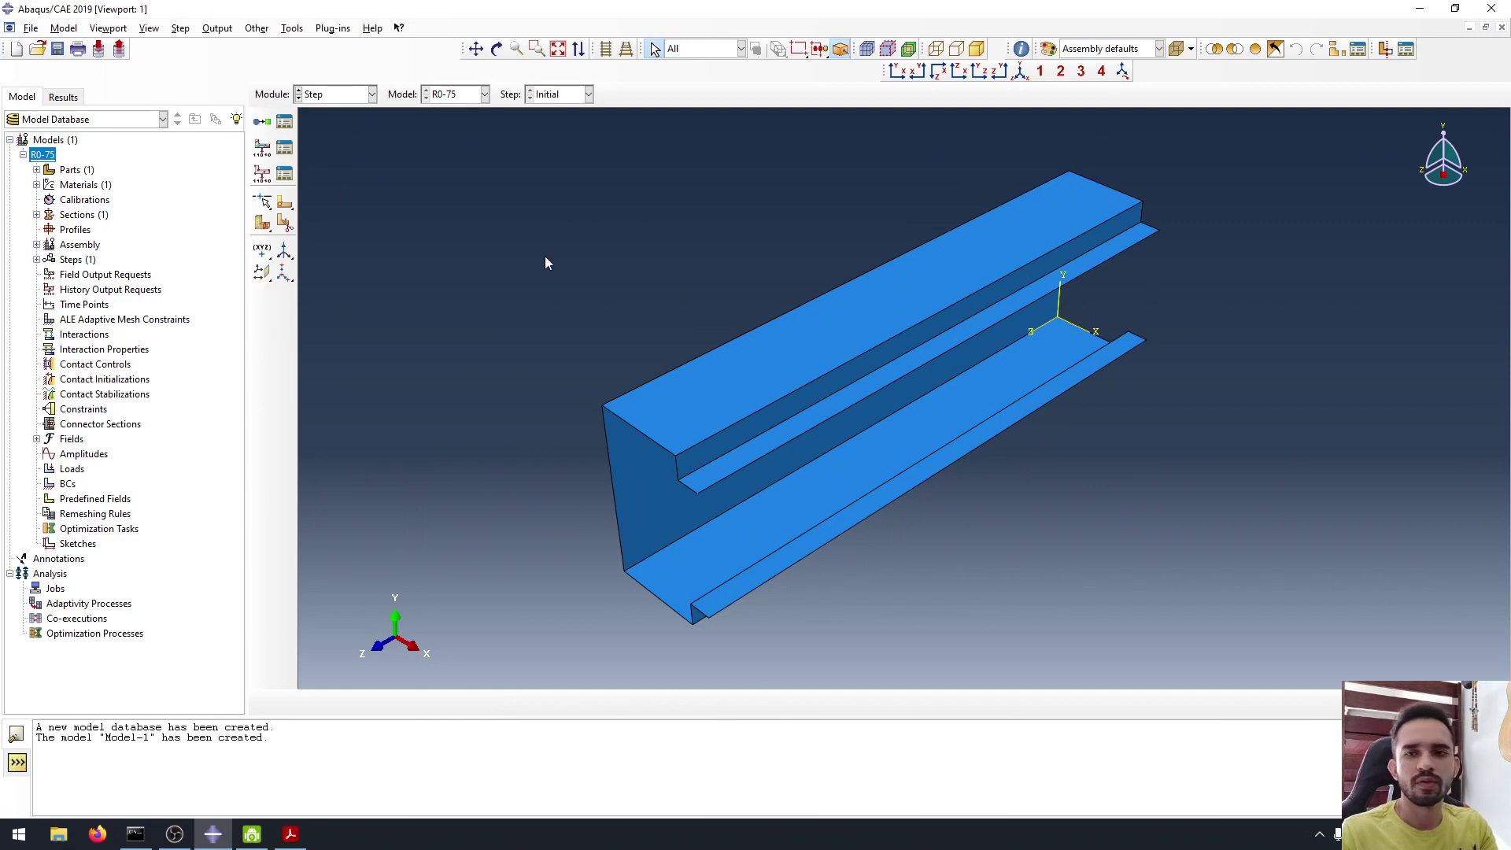
left_click(262, 123)
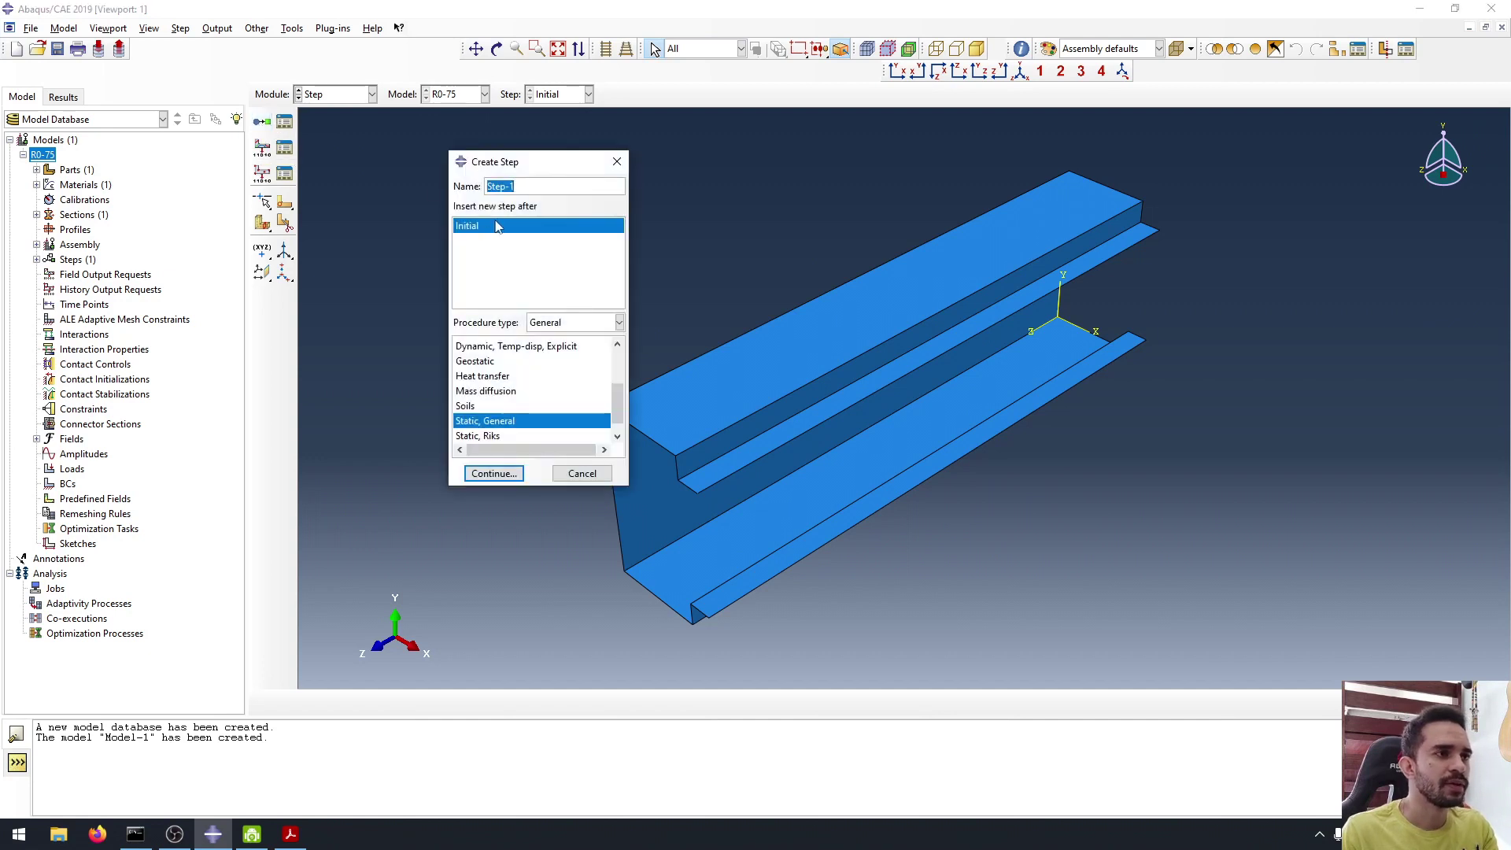
type("Fla")
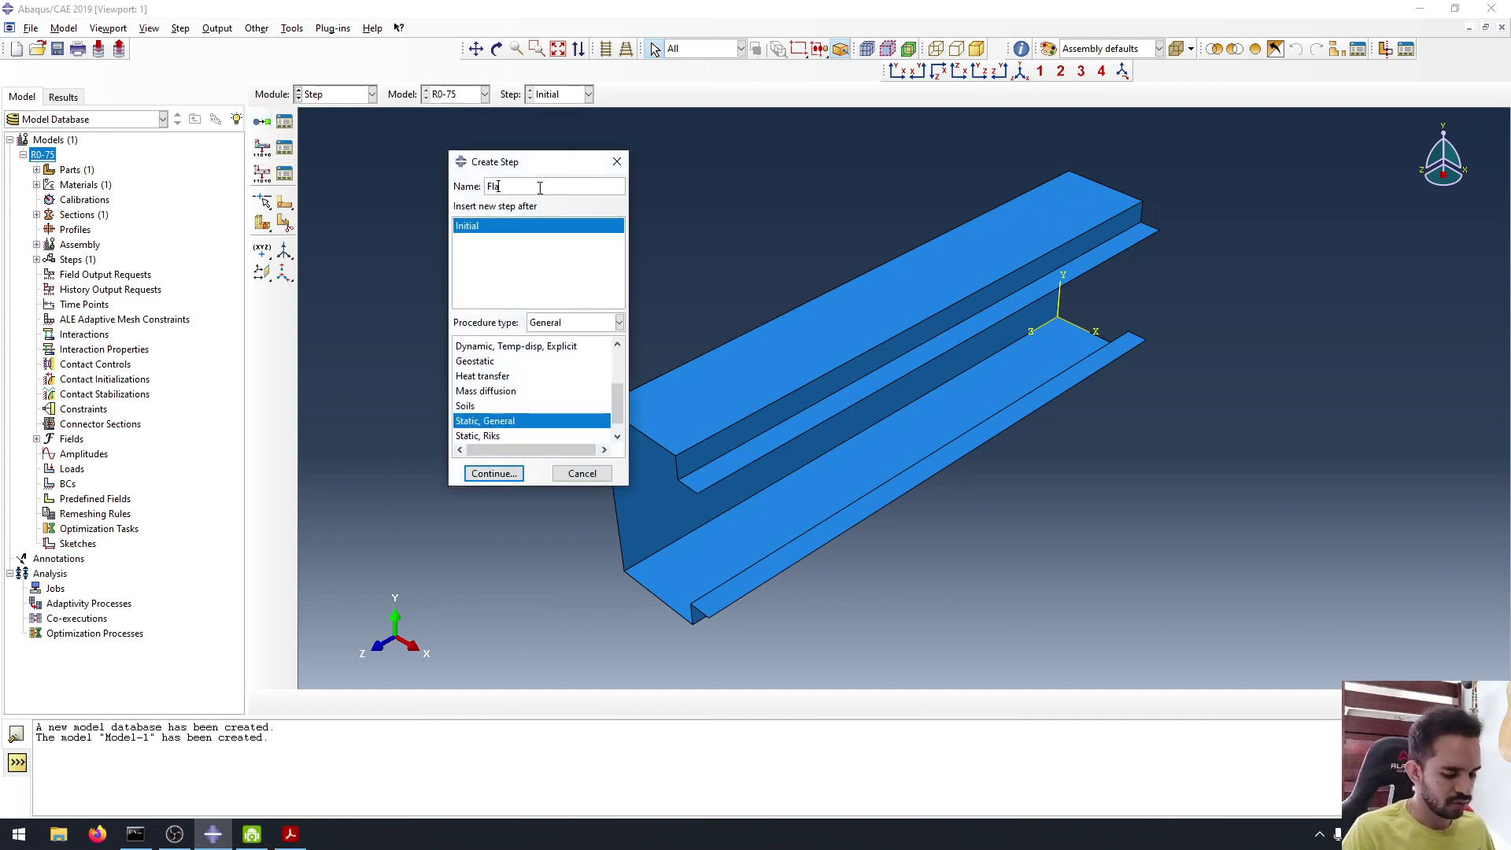
type("mbagem Elástica")
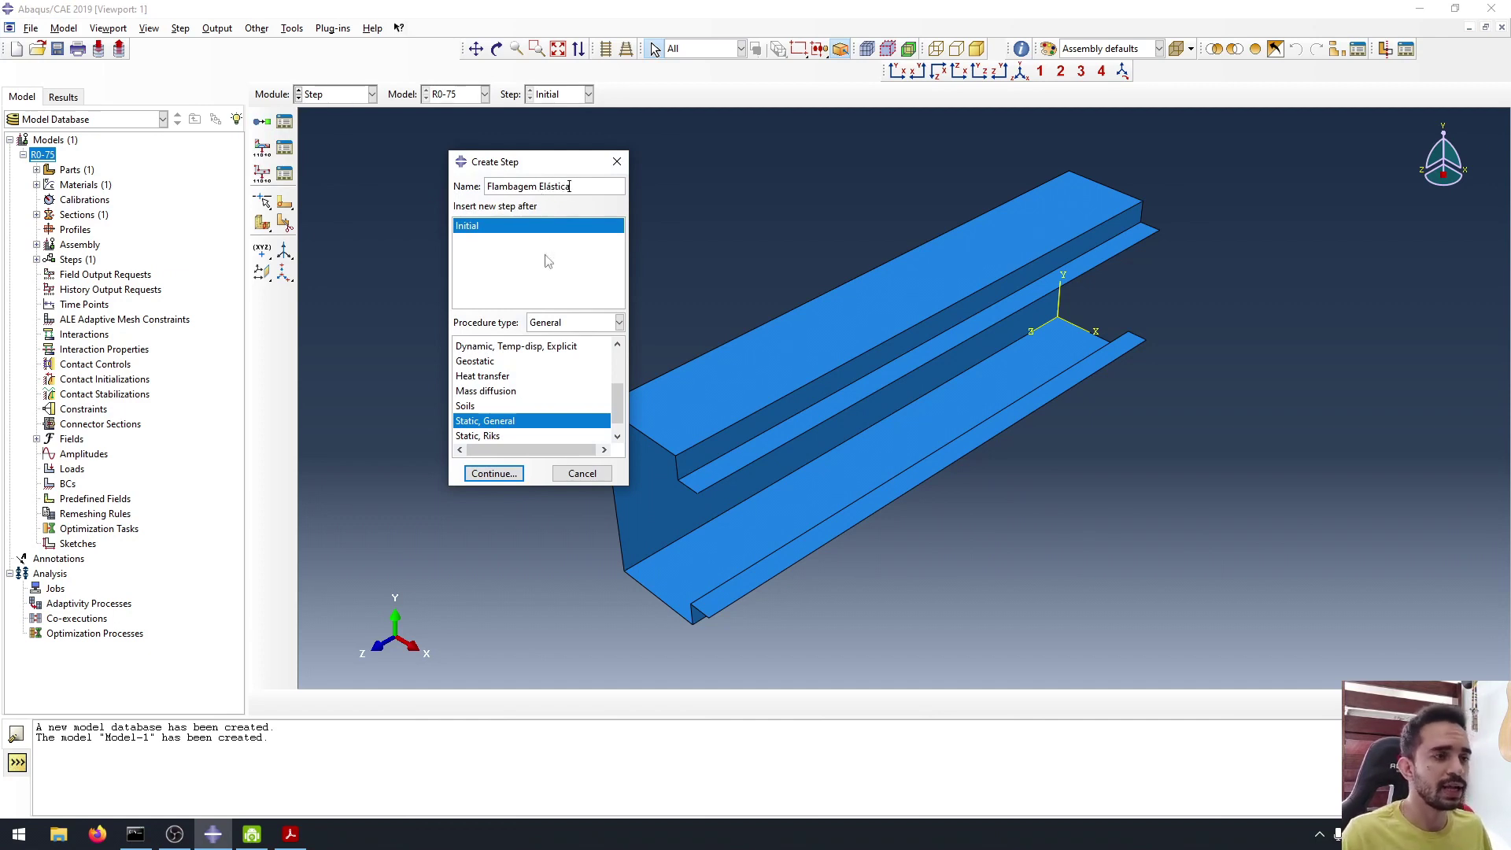
left_click(573, 323)
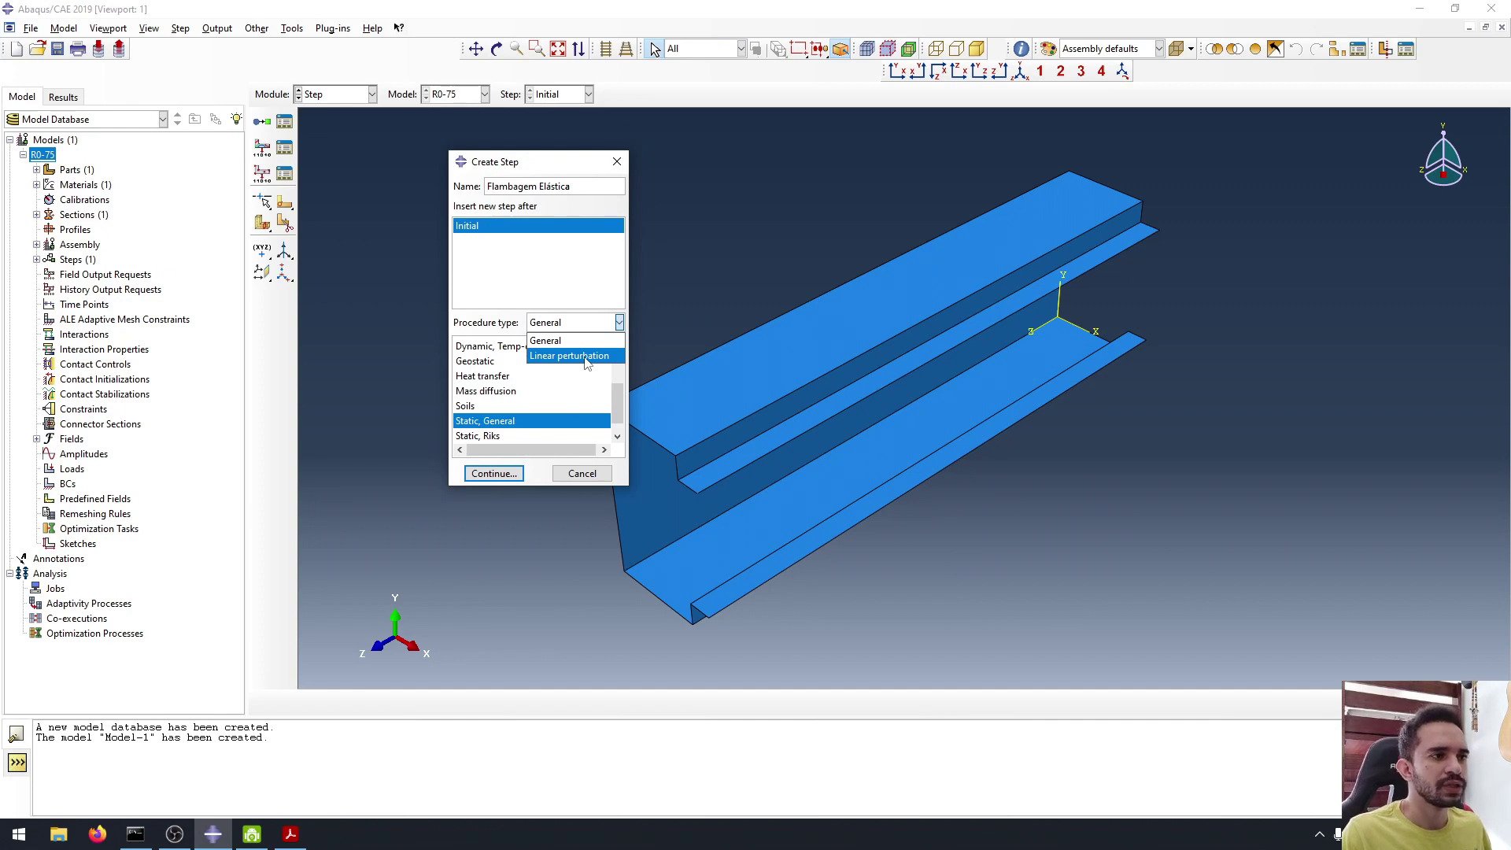
left_click(587, 358)
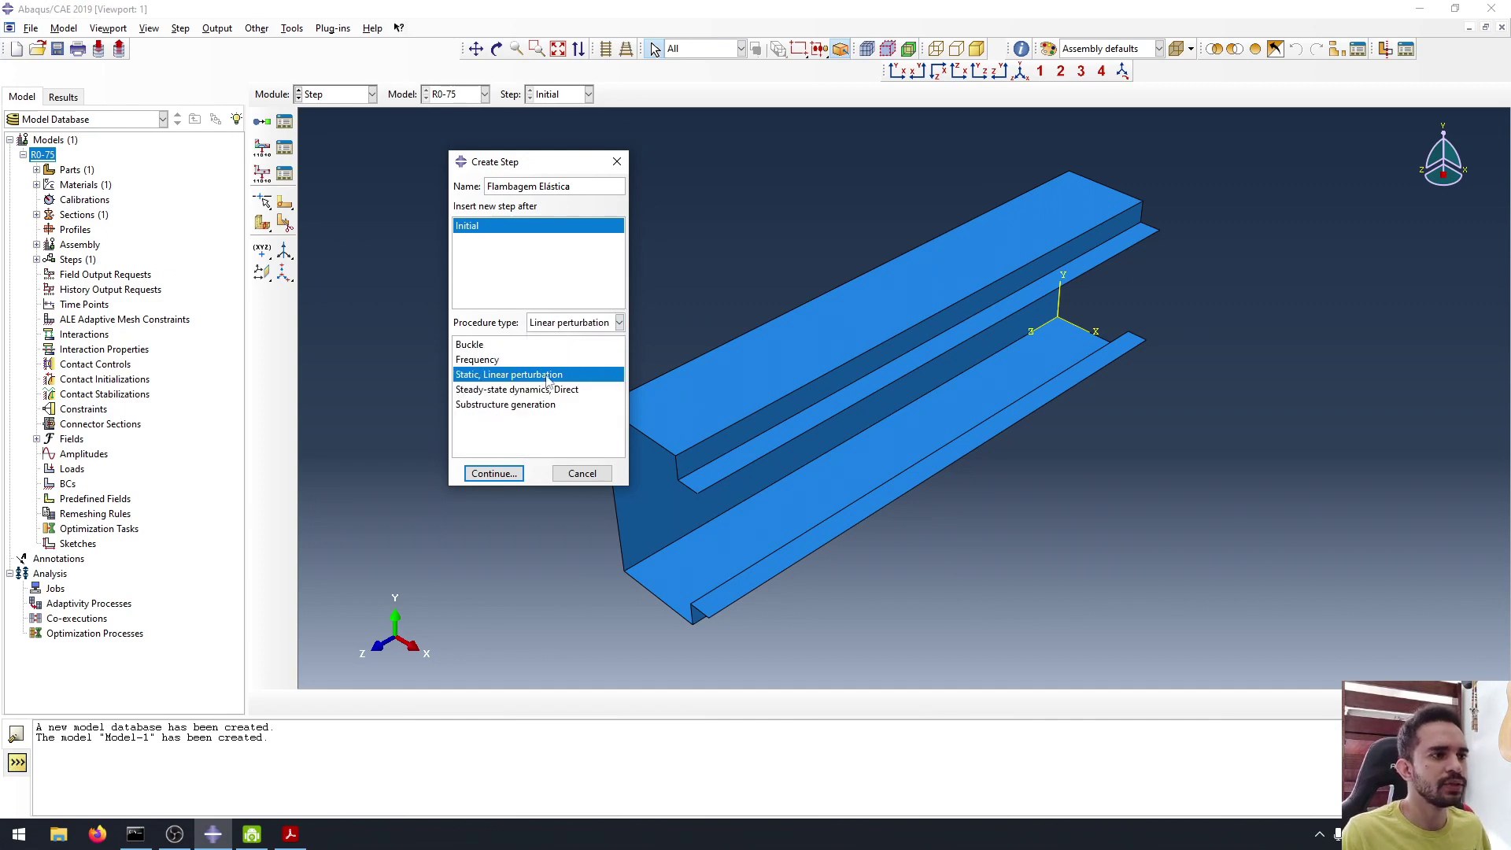
left_click(486, 348)
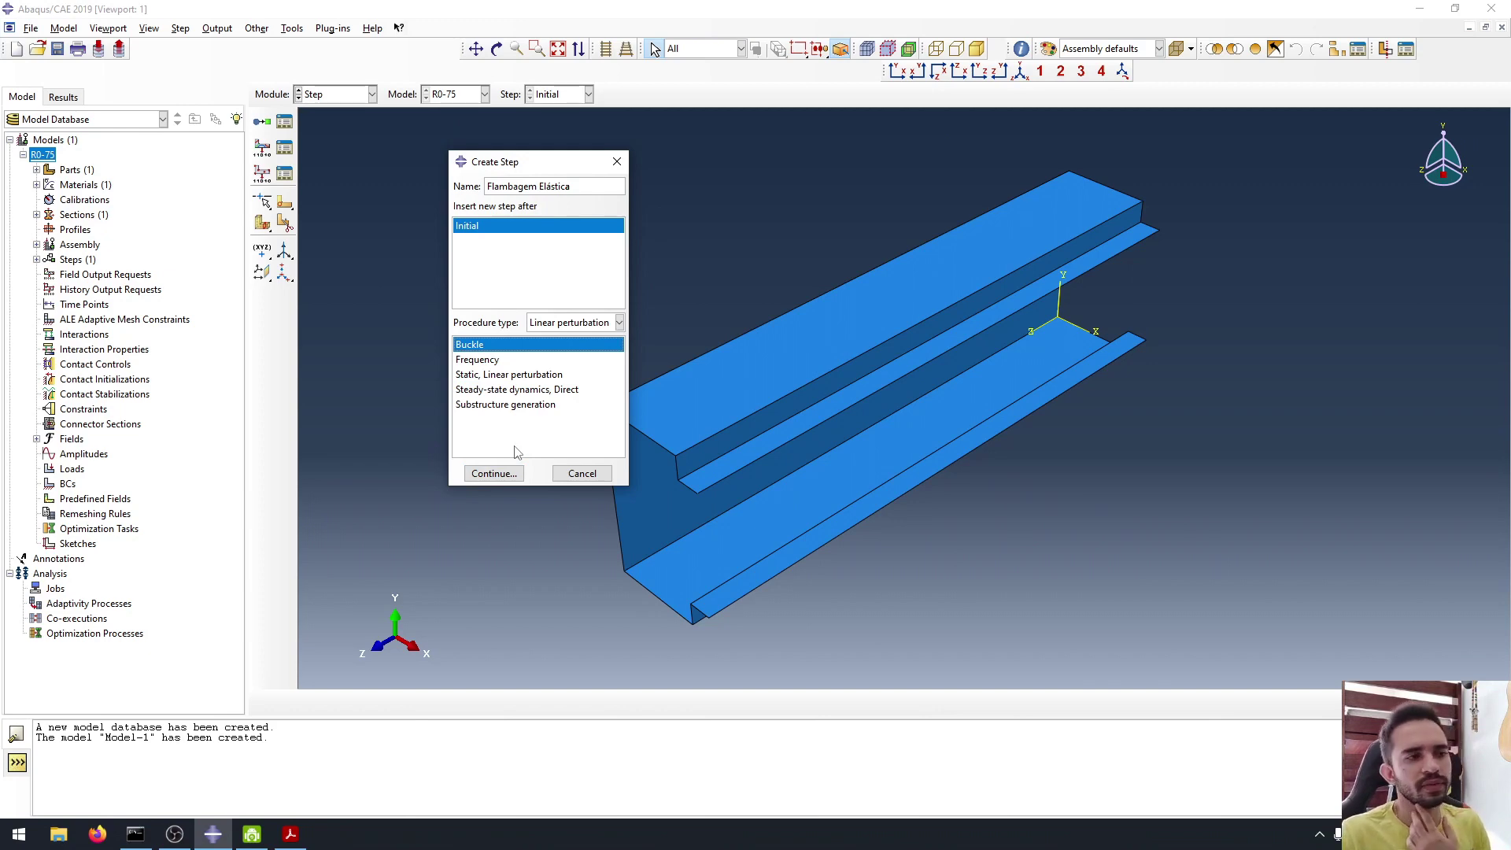
left_click(503, 472)
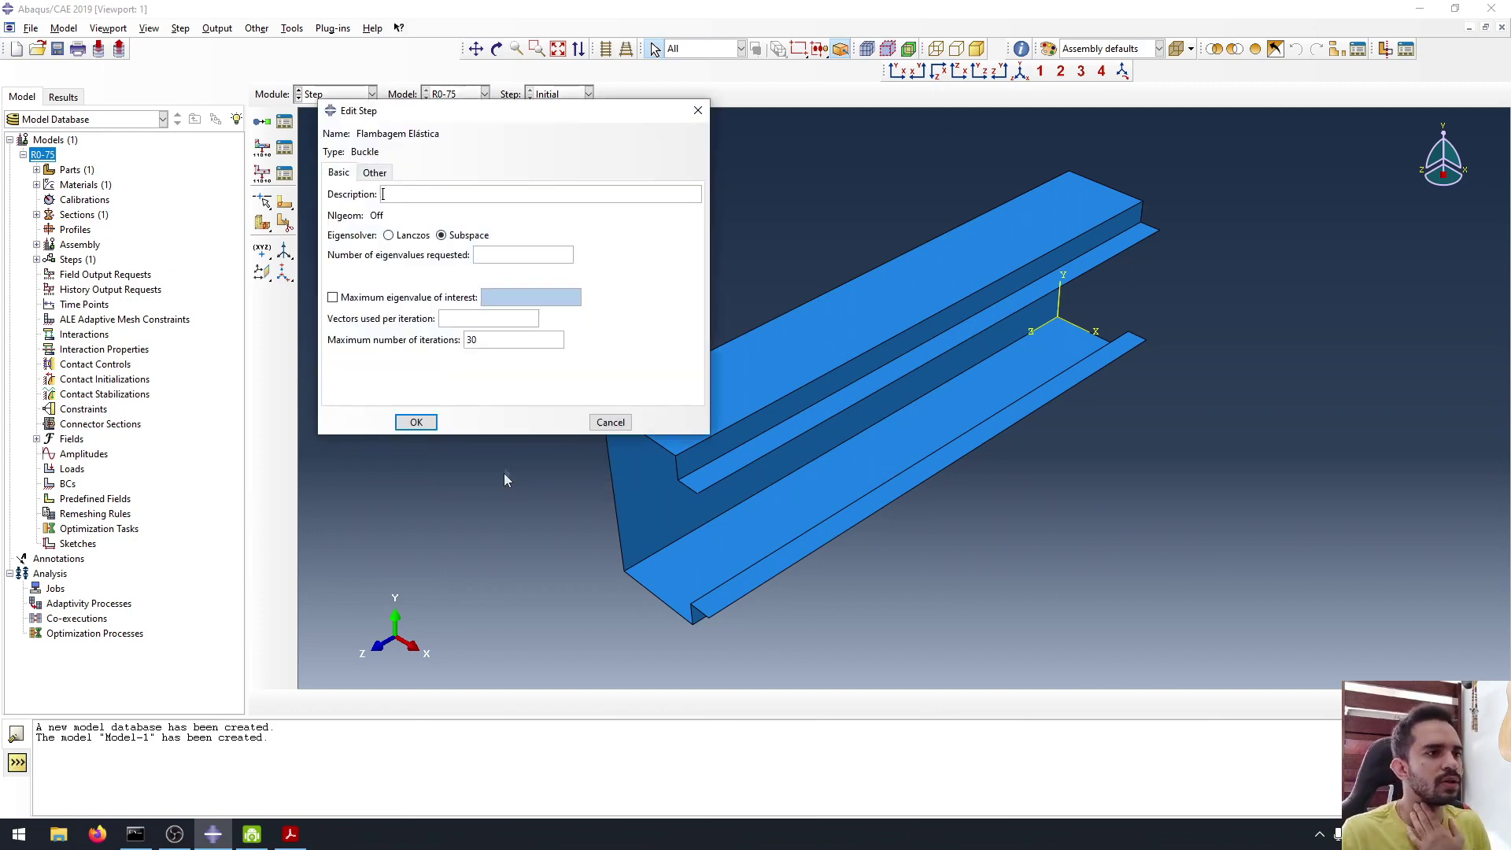
Request 3 eigenvalues with the Subspace eigensolver for the buckling step, and accept the step.
left_click_drag(515, 115, 599, 158)
left_click(611, 298)
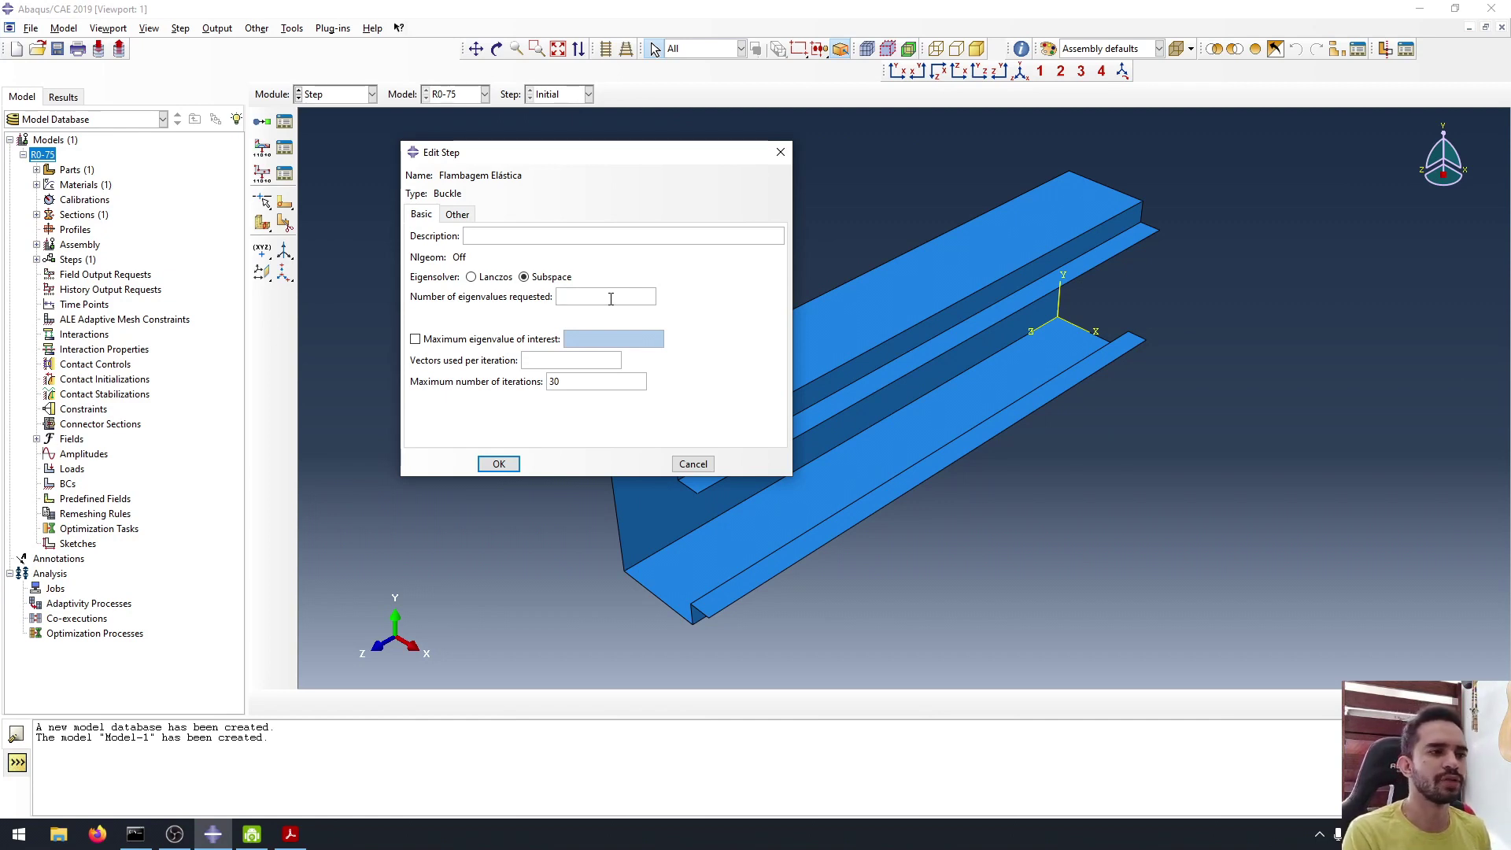
type("3")
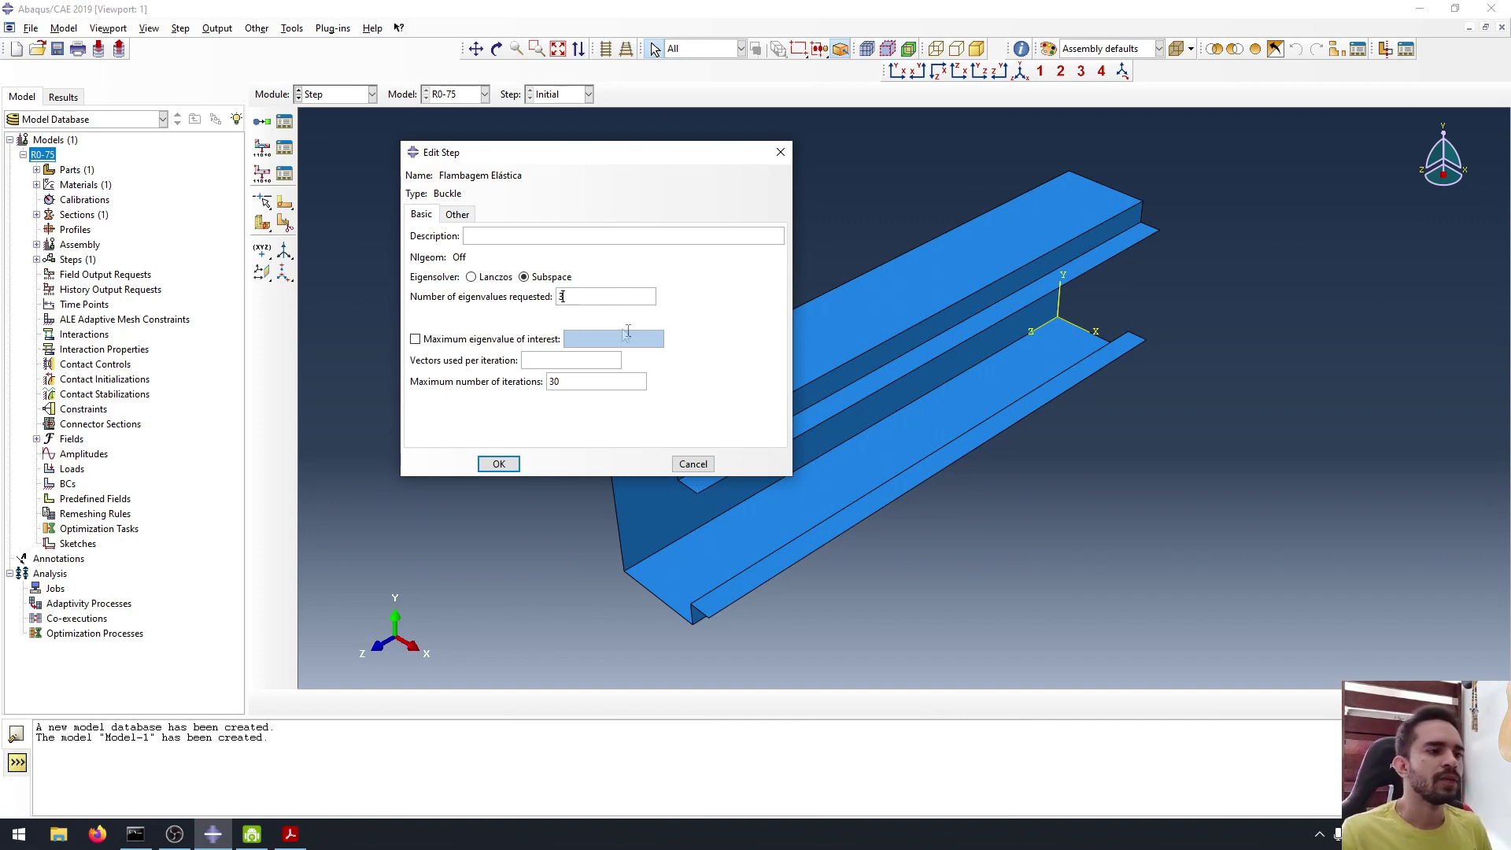
key("Tab")
key("Tab")
key("Tab")
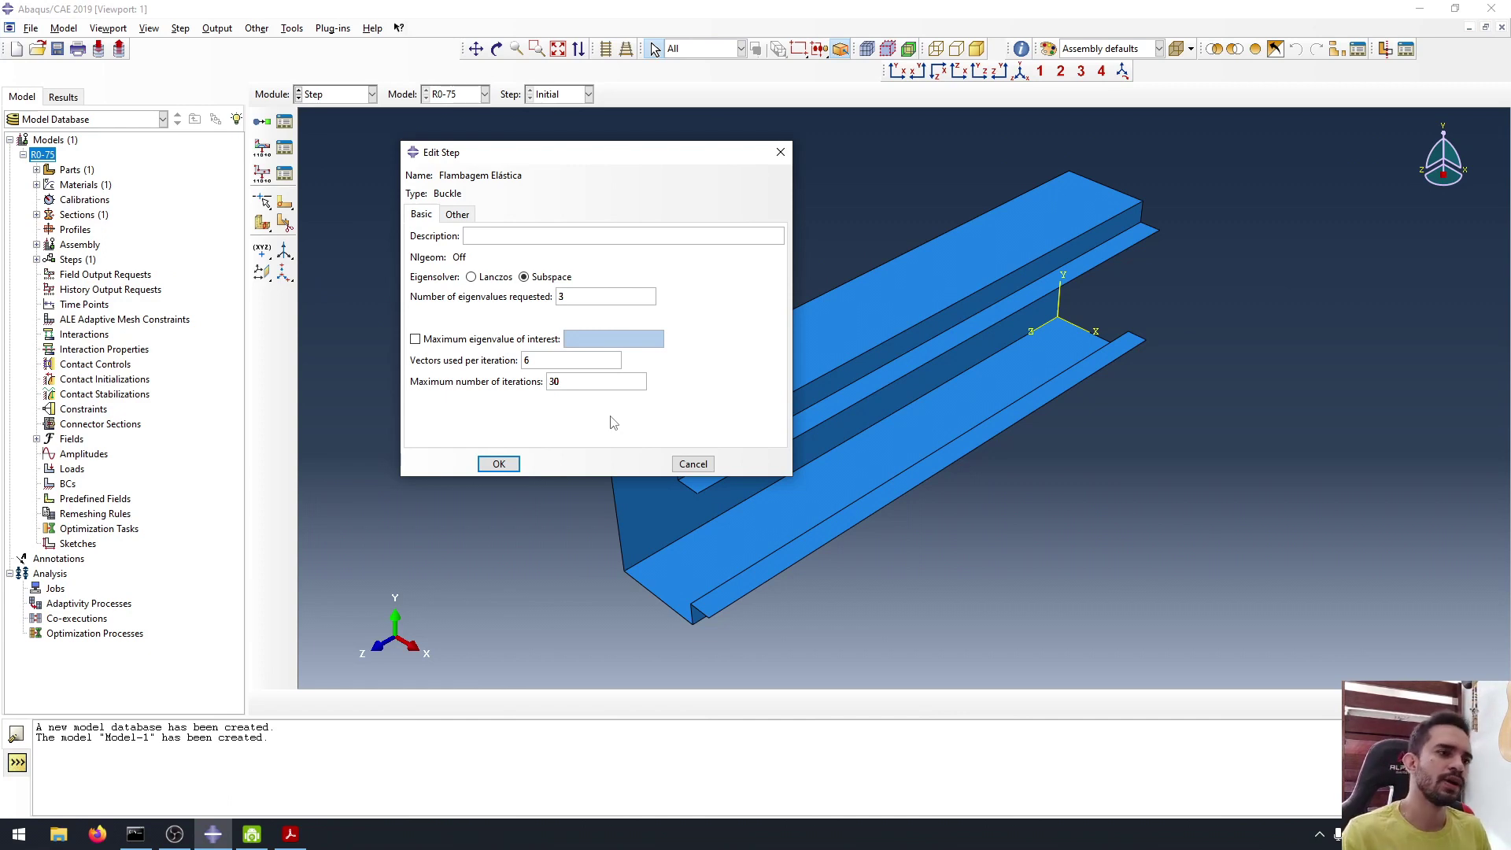
left_click(510, 463)
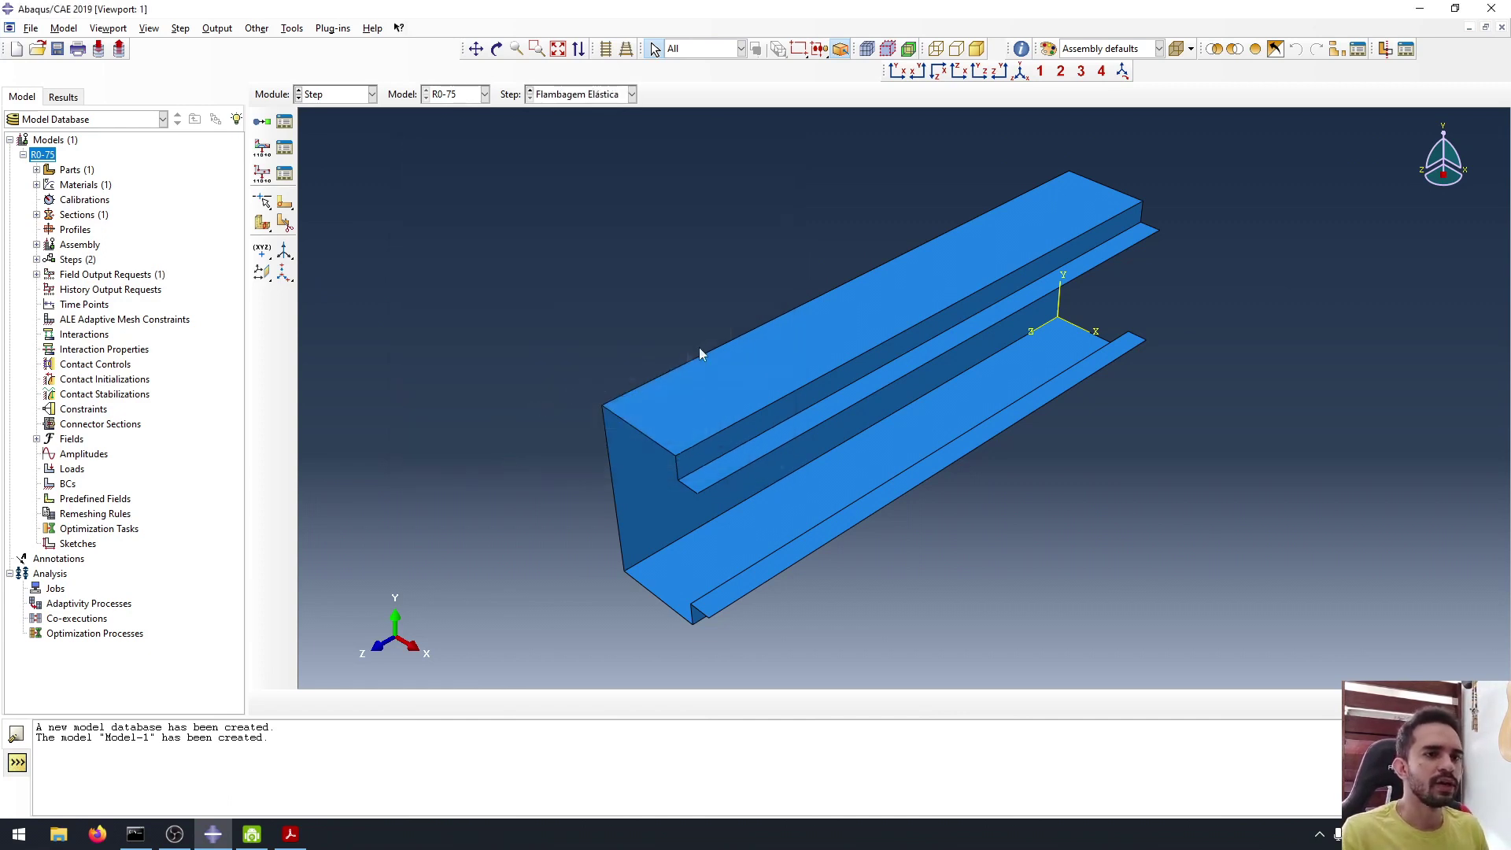
left_click(594, 95)
left_click(593, 97)
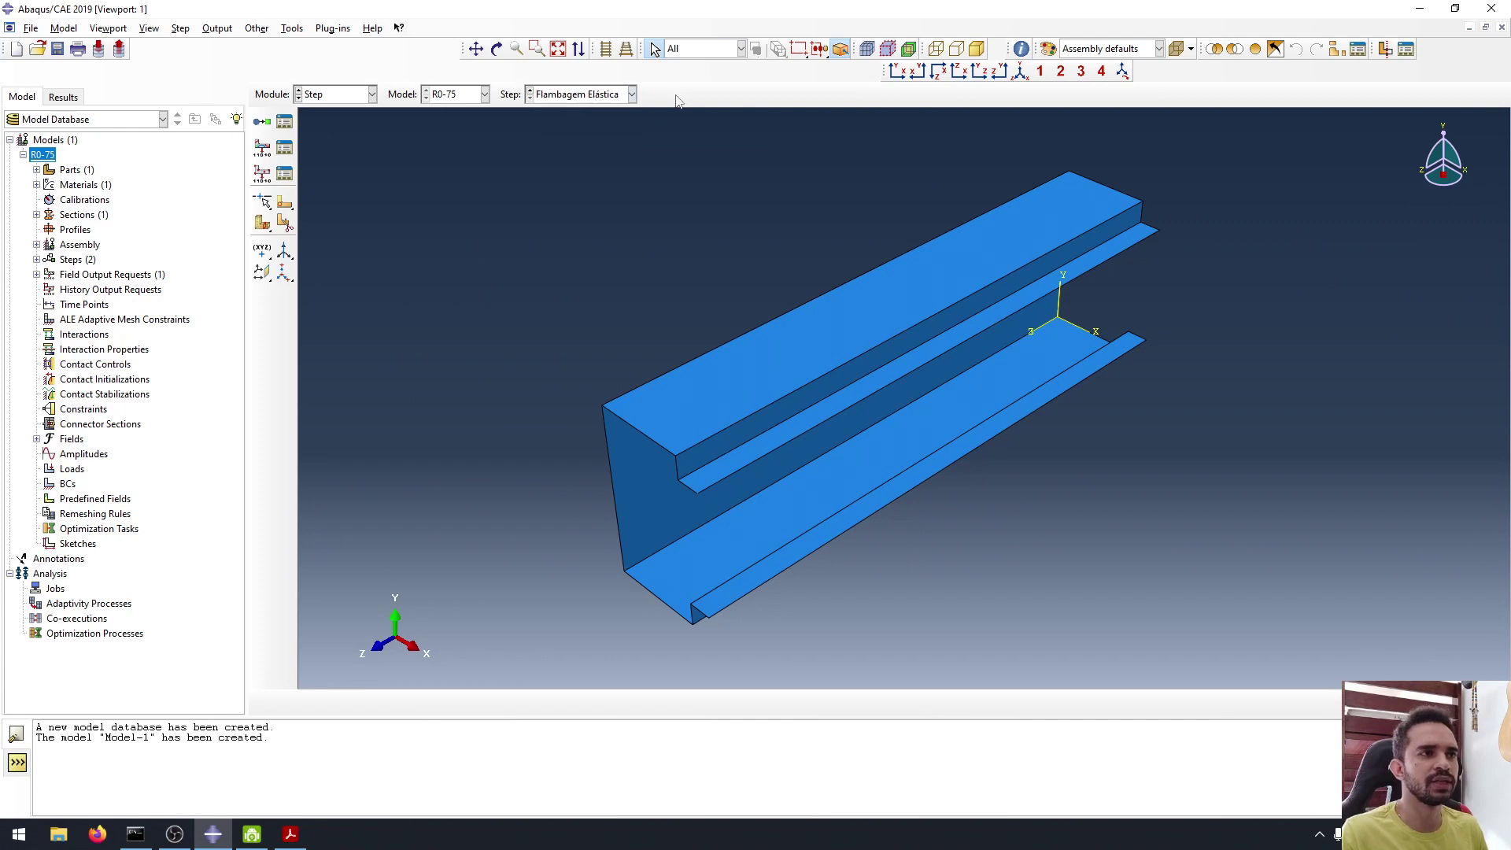
Switch to the Load module and start a Displacement/Rotation boundary condition named Apoio in the Flambagem Elástica step.
left_click(339, 94)
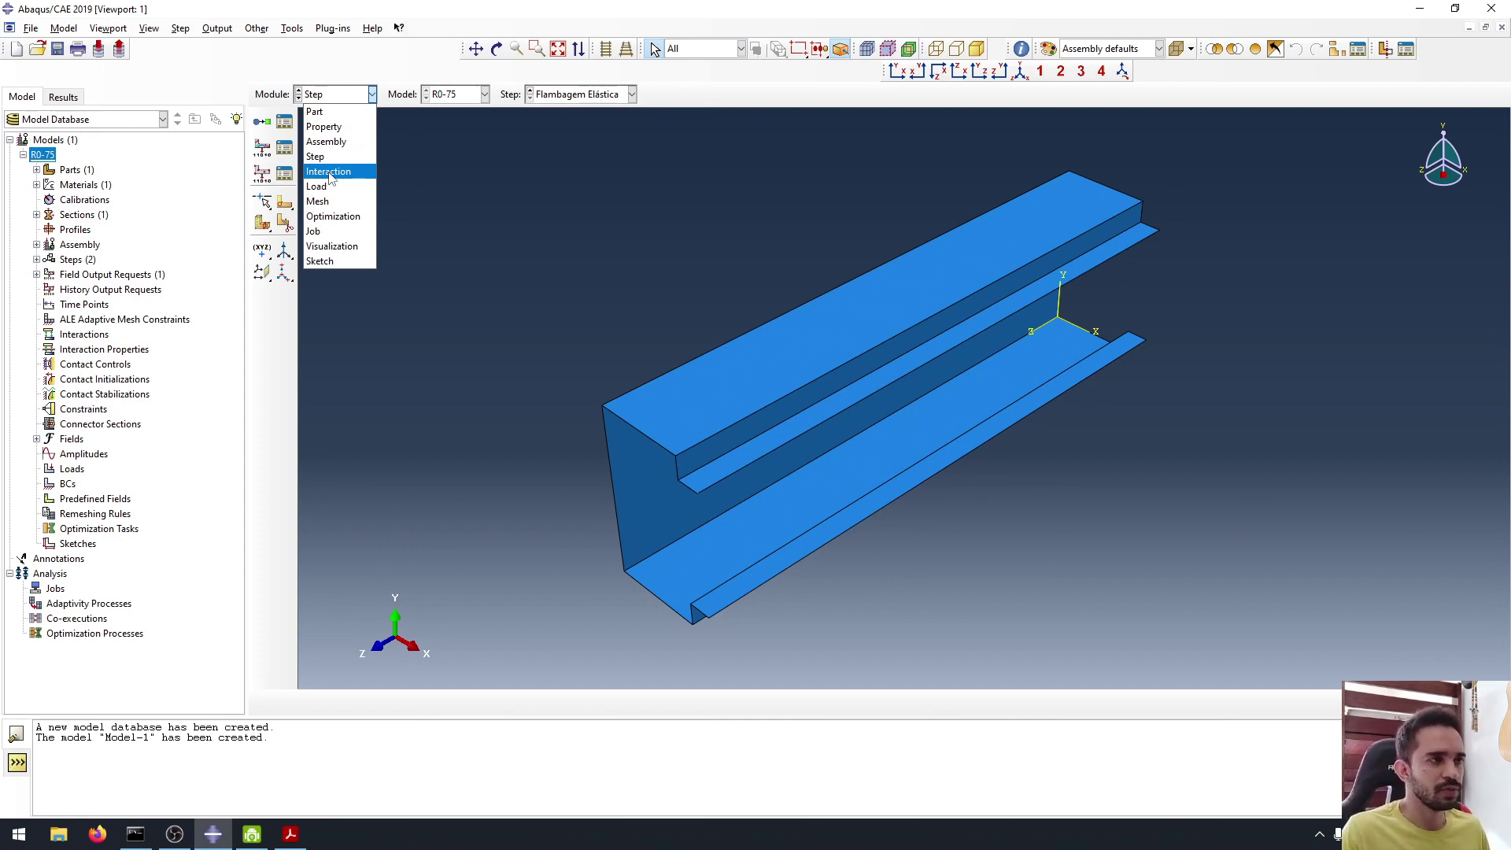
left_click(331, 186)
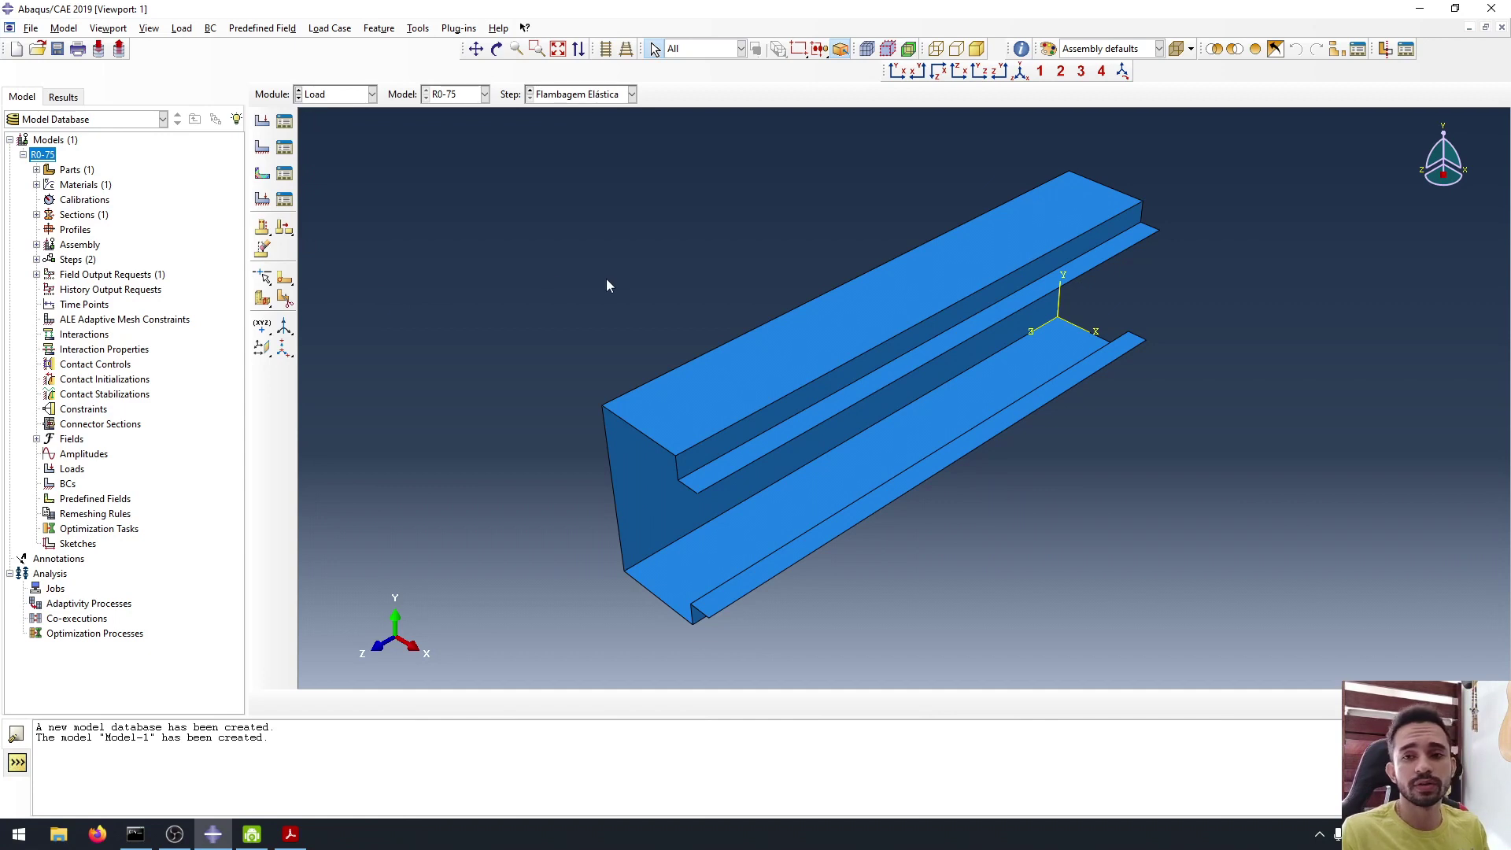
left_click(262, 150)
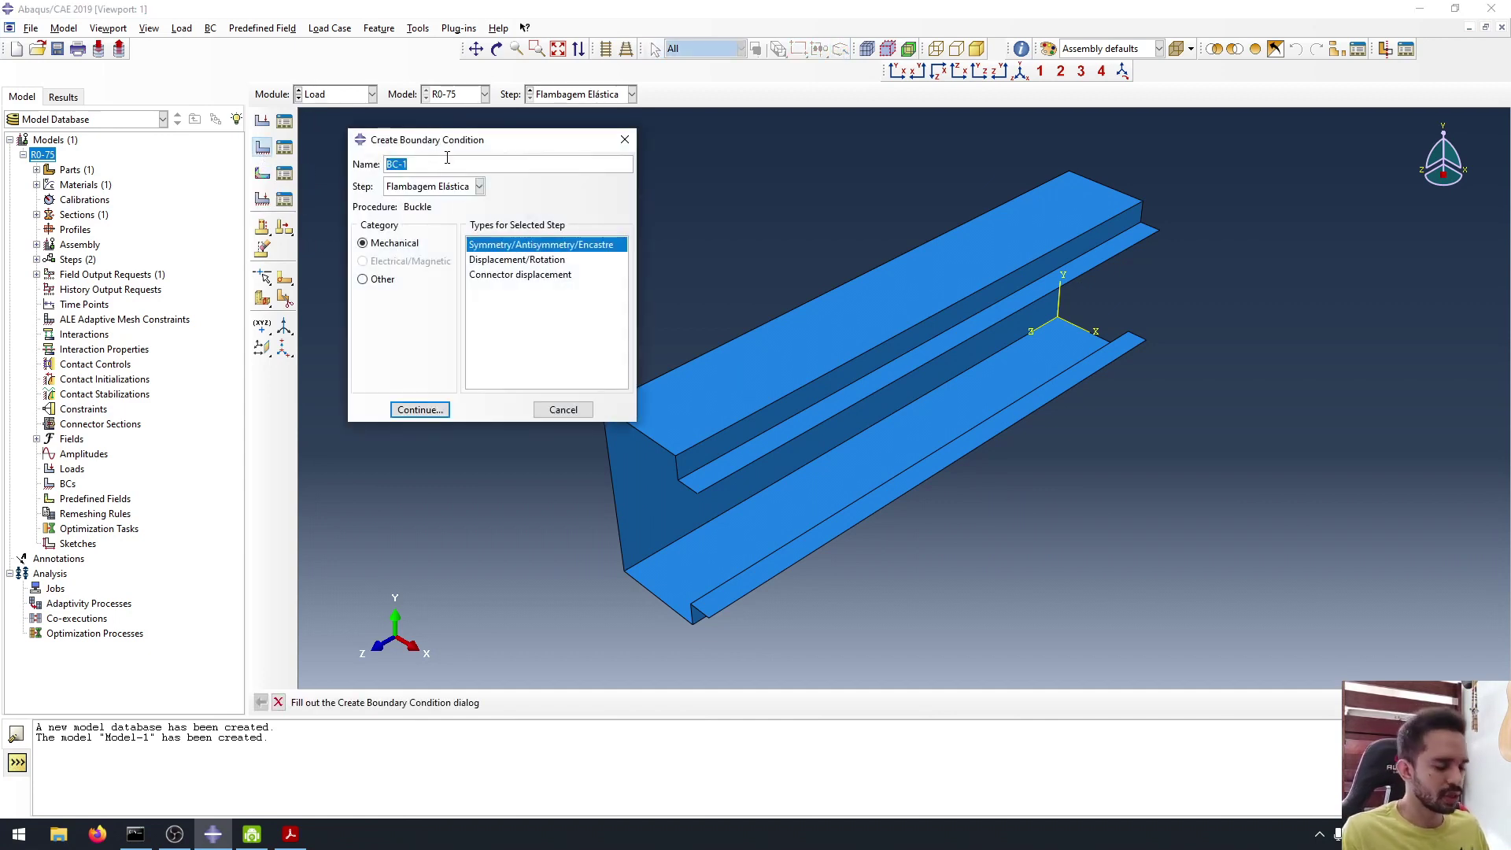
type("Apoio")
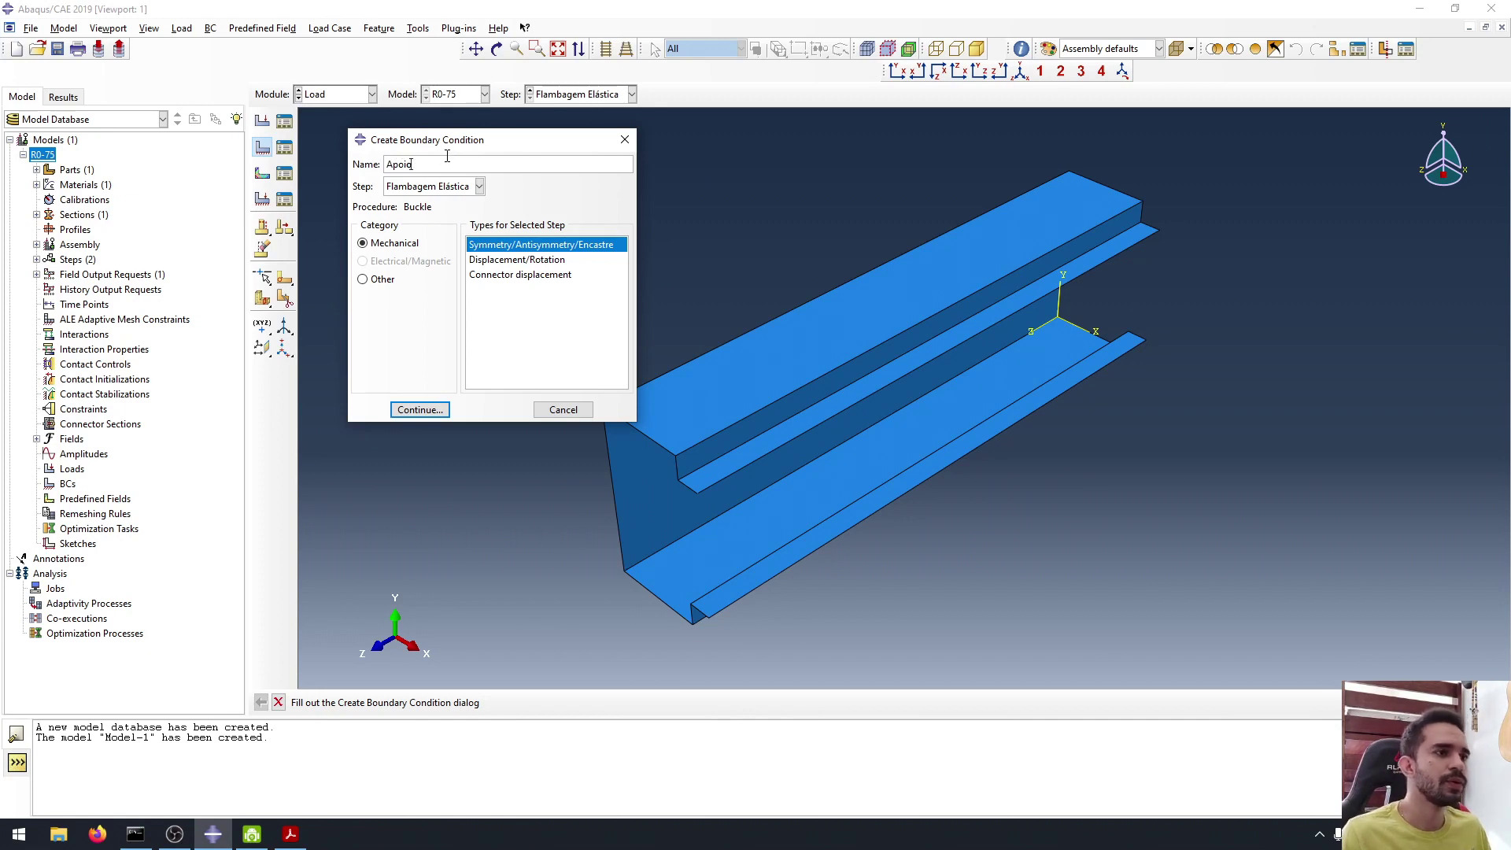
left_click(530, 263)
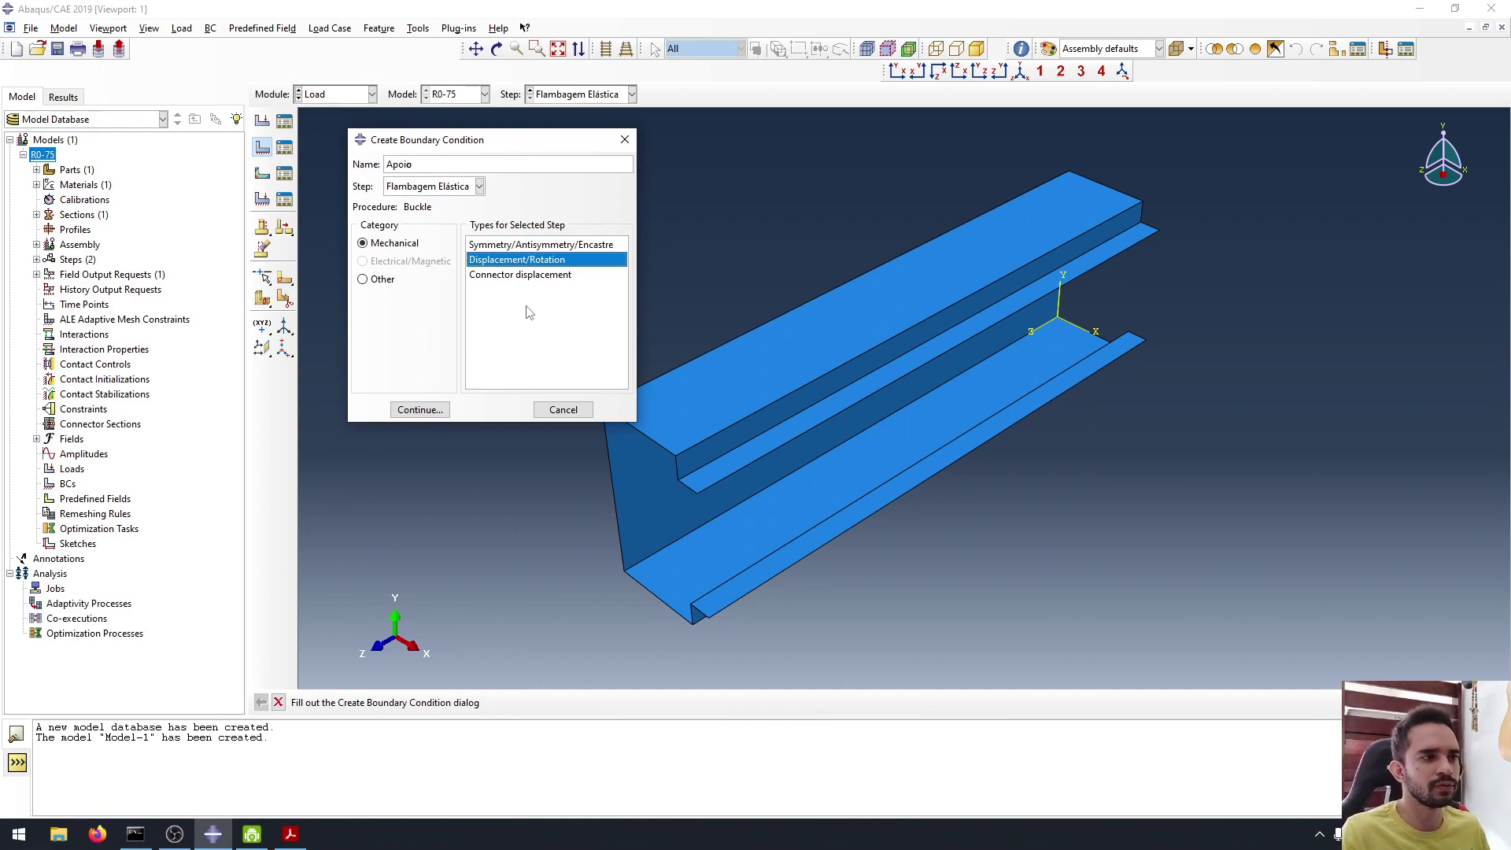
left_click(429, 411)
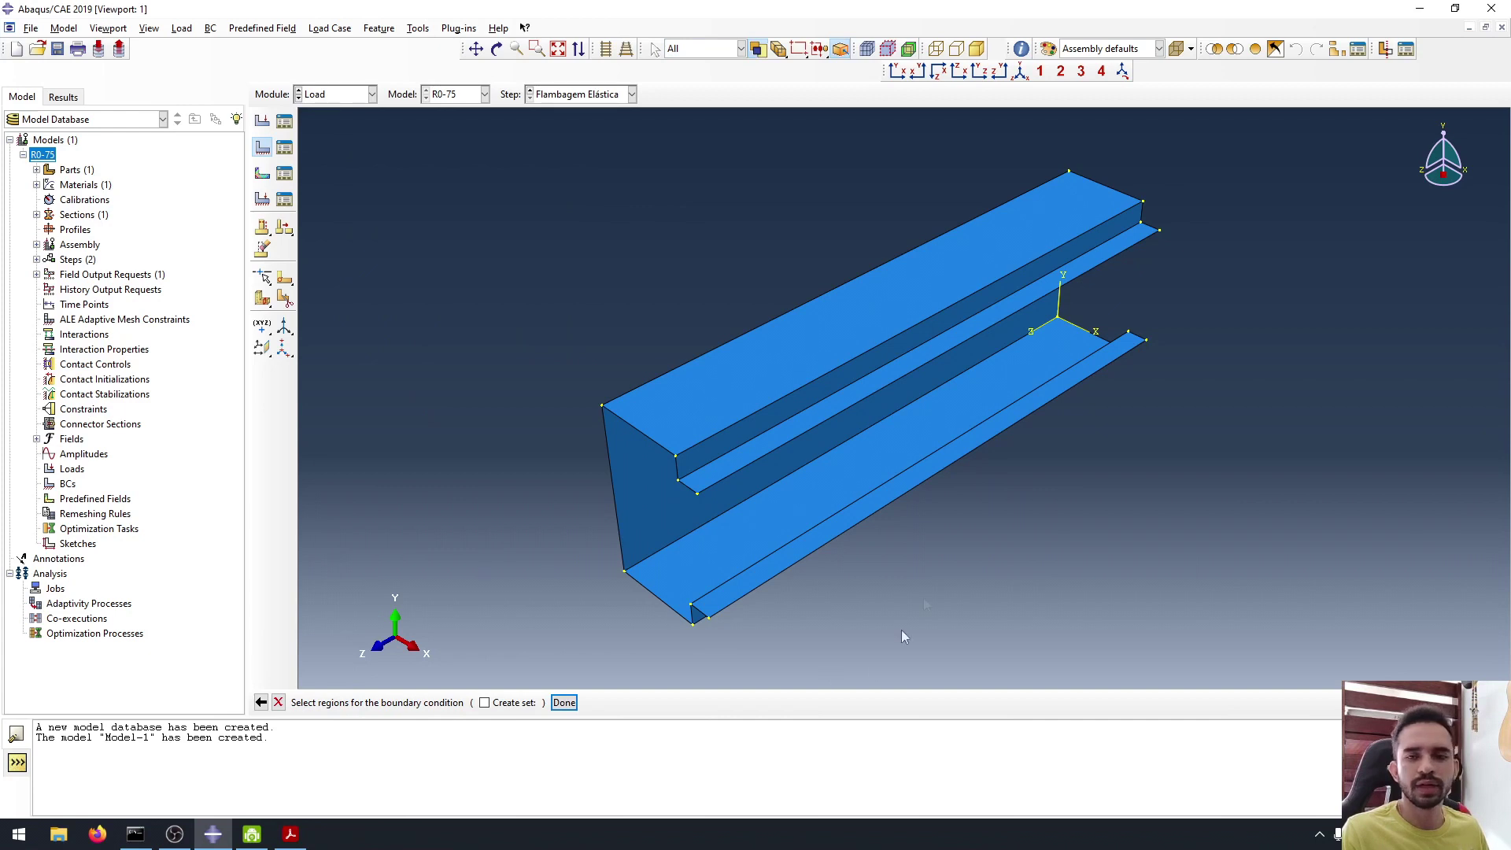
Select all the cross-section edges at the beam's near end, away from the origin, as the support region.
scroll(1292, 441, "up", 1)
scroll(1121, 395, "down", 3)
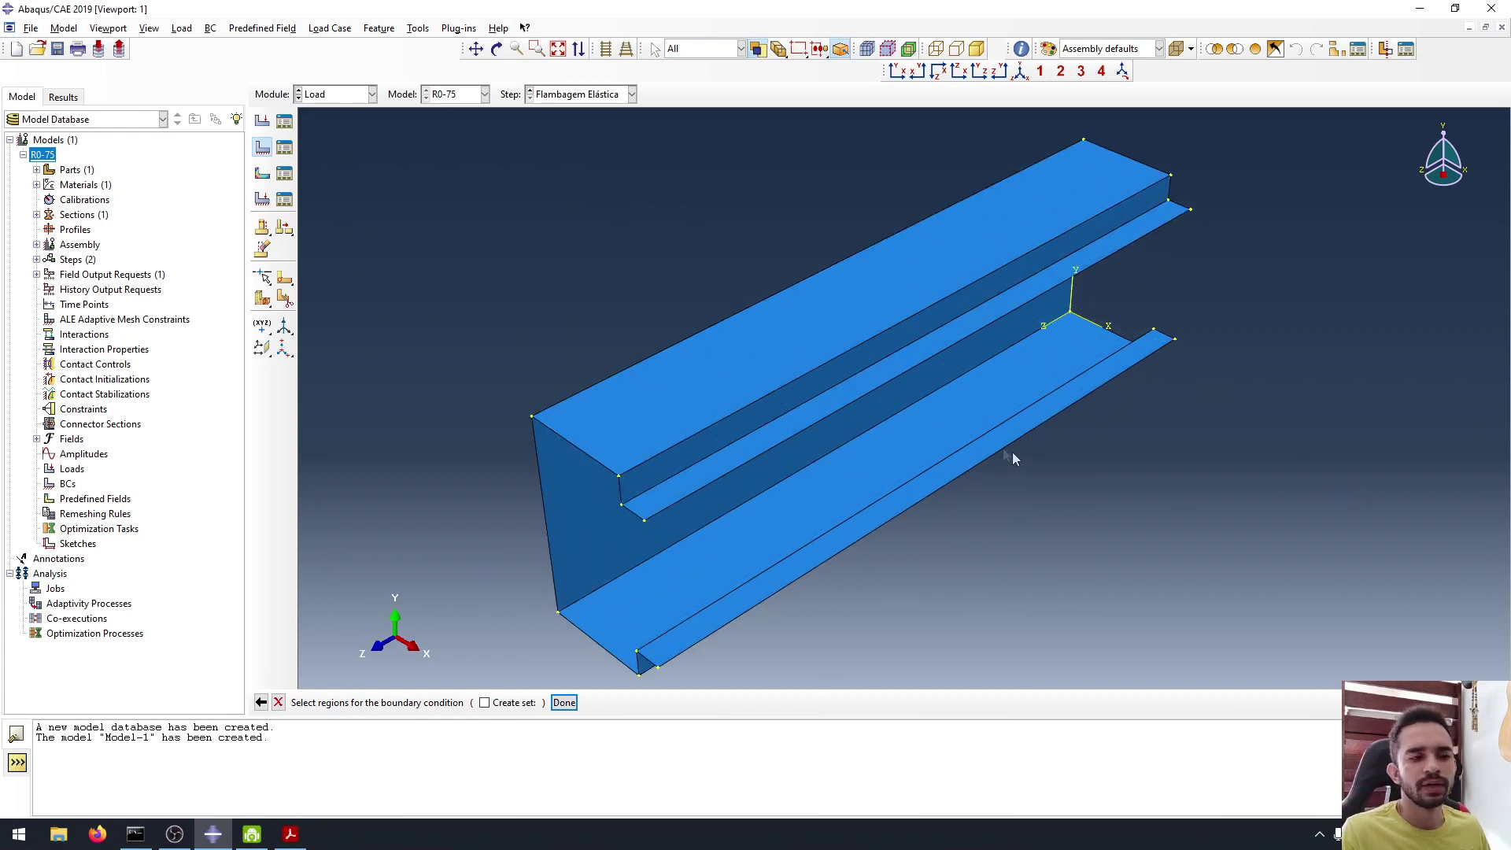
scroll(1014, 459, "up", 1)
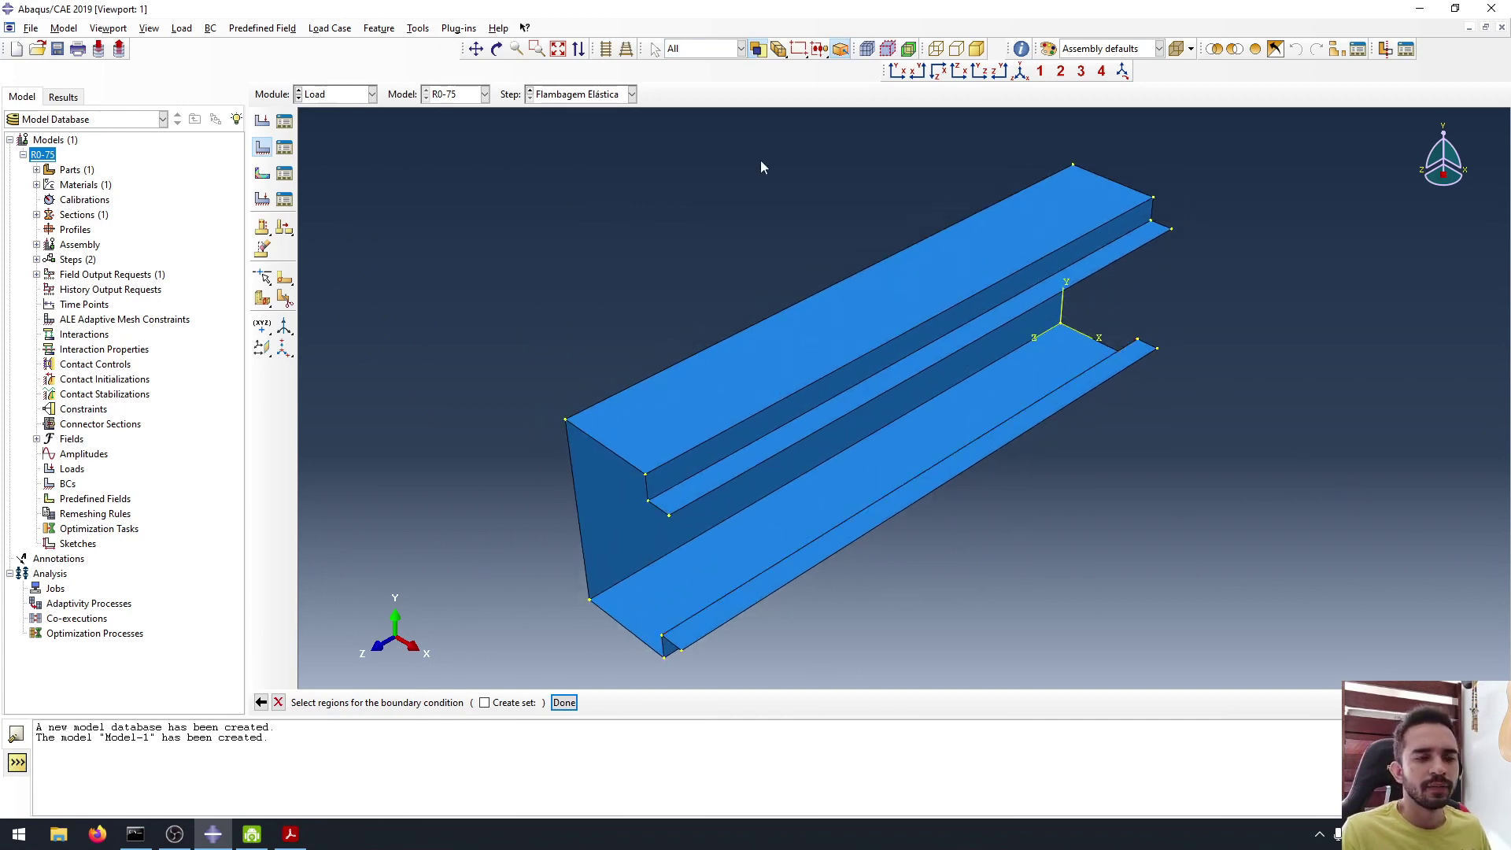
middle_click_drag(713, 298, 778, 324, "ctrl+alt")
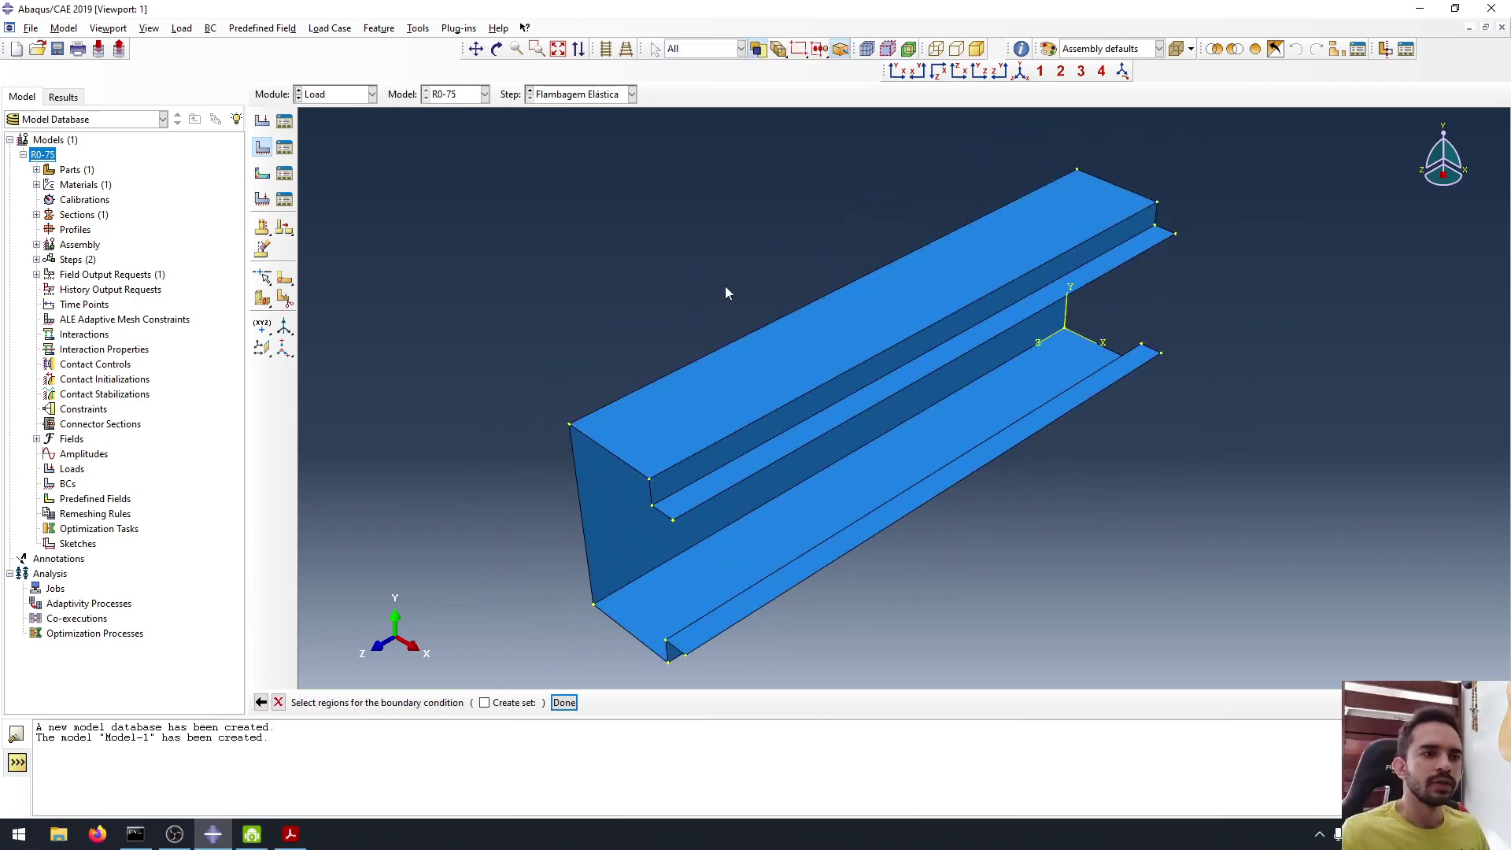
left_click_drag(756, 259, 757, 452, "ctrl+alt")
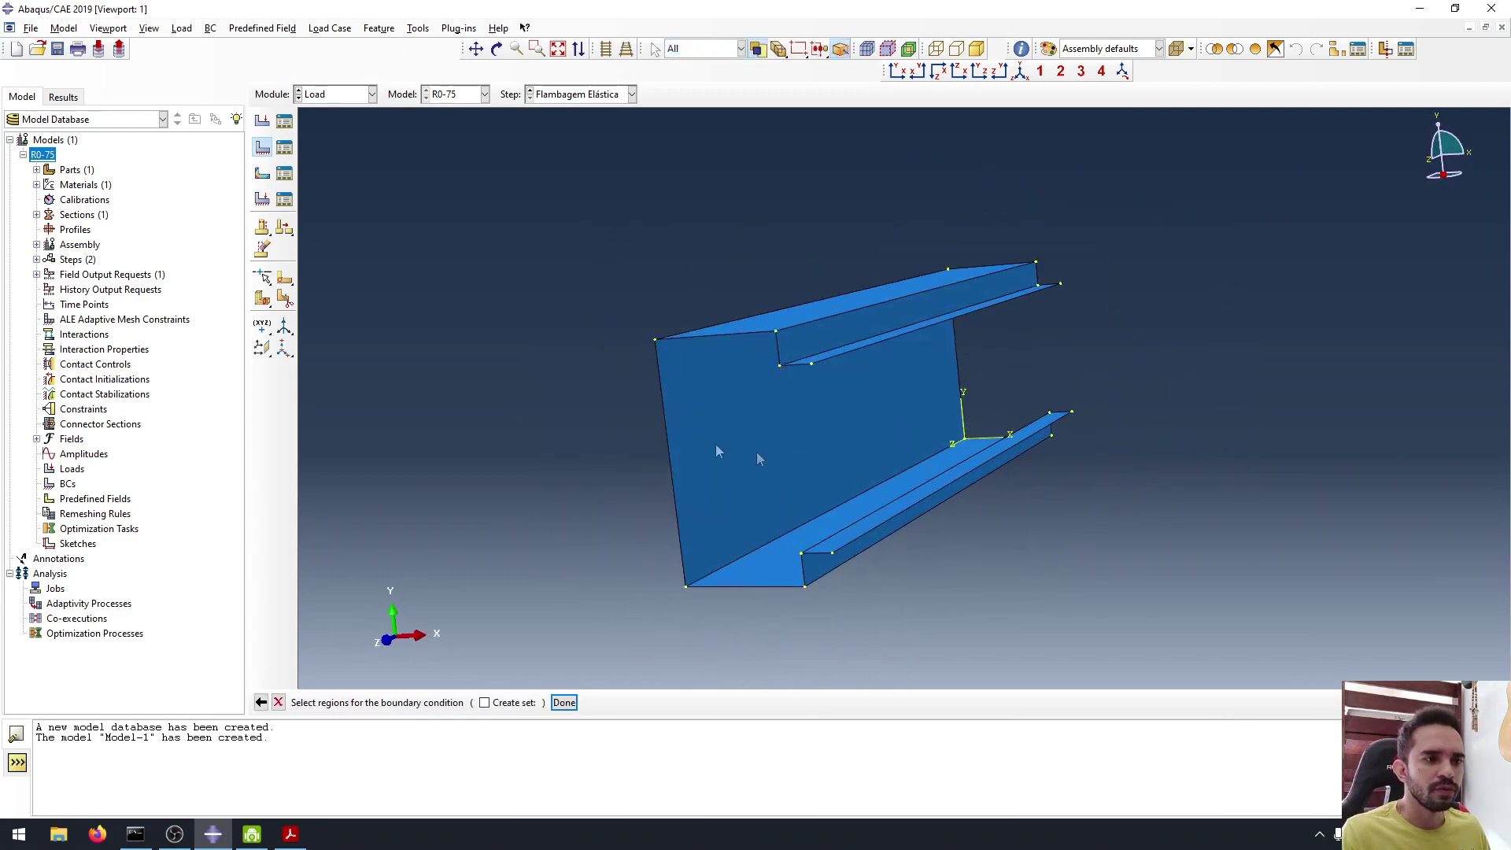
left_click(668, 446)
left_click(745, 587, "shift")
left_click(804, 571, "shift")
left_click(821, 558, "shift")
left_click(759, 334, "shift")
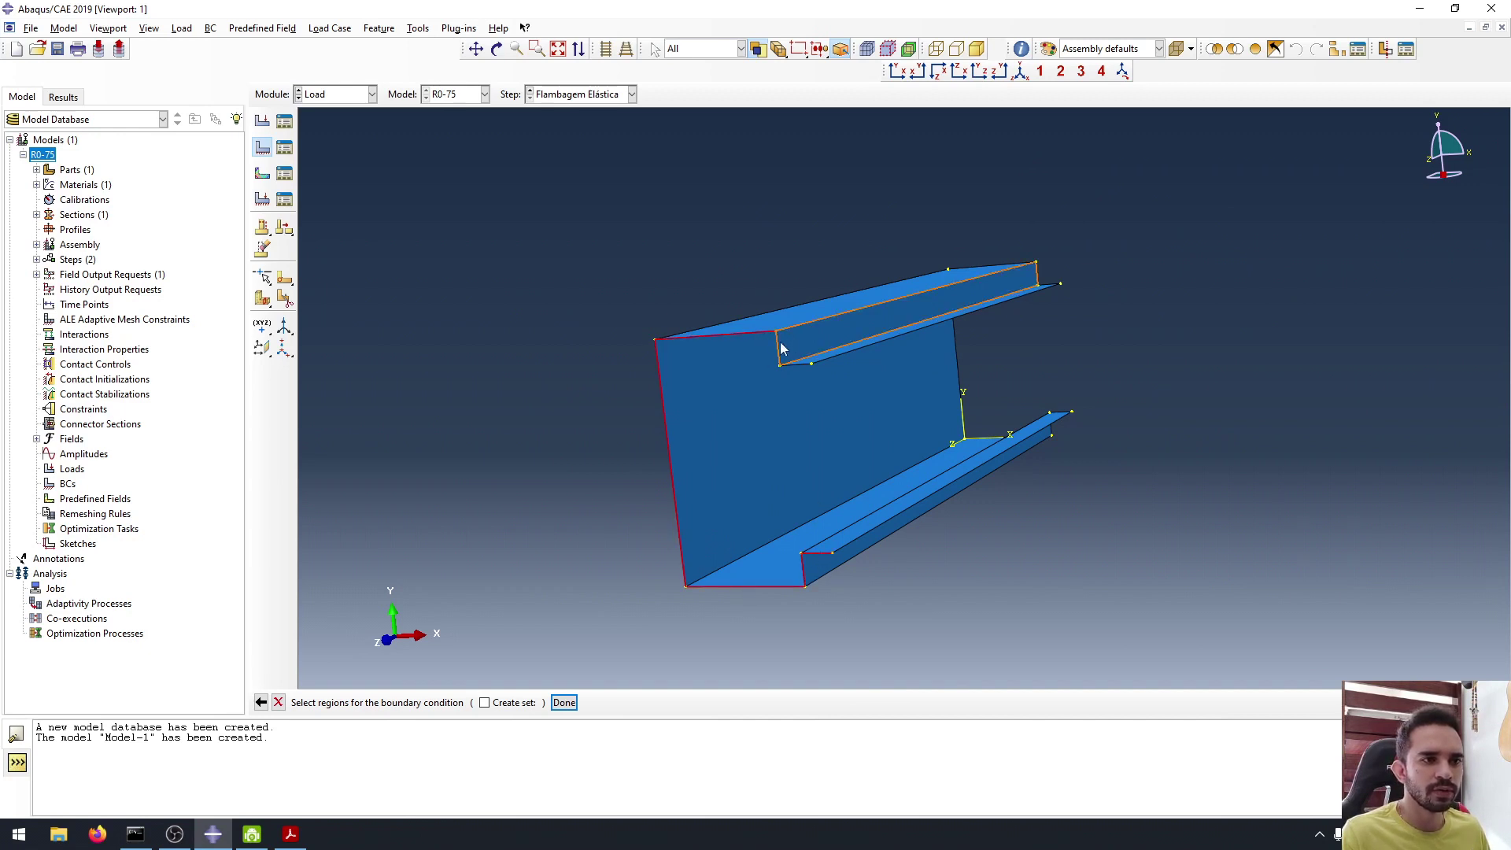
left_click(799, 364, "shift")
Add all the cross-section edges at the beam's opposite end, at the origin, and accept the support region.
left_click_drag(960, 324, 1020, 398, "ctrl+alt")
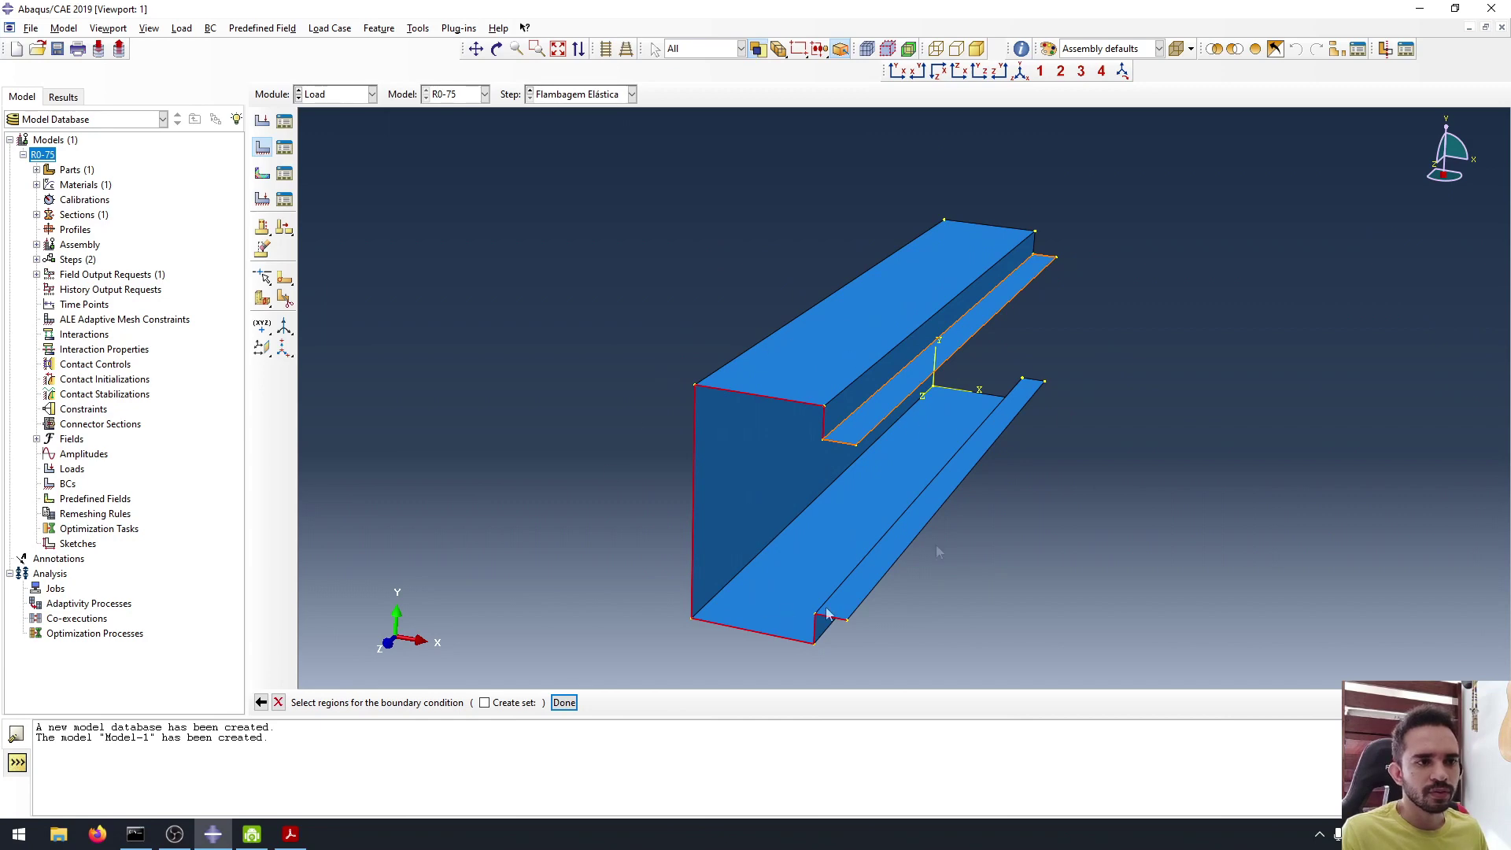
left_click_drag(893, 513, 1057, 403, "ctrl+alt")
left_click_drag(974, 429, 973, 438)
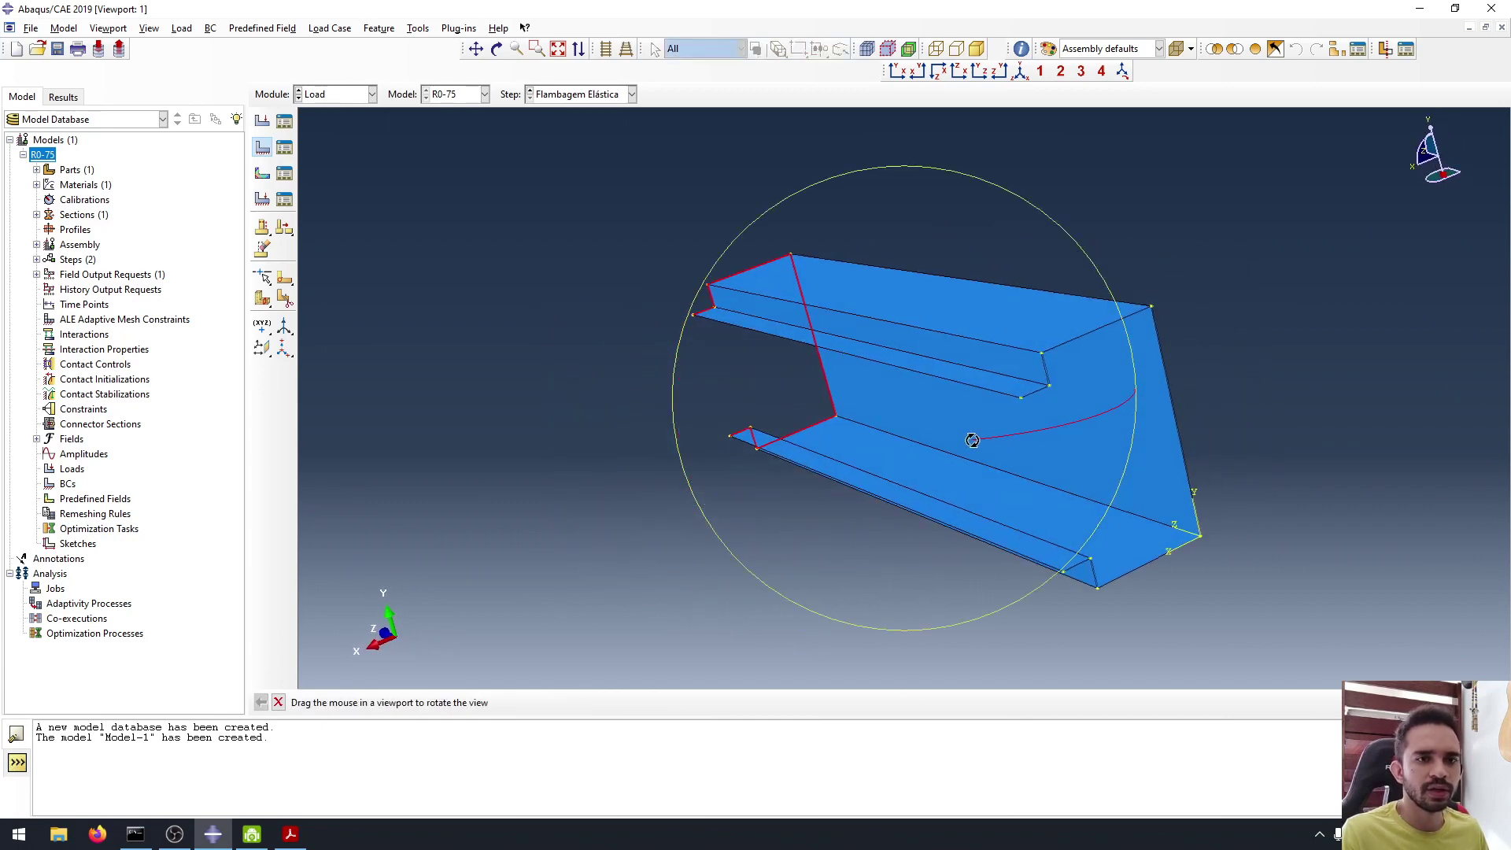
key("Escape")
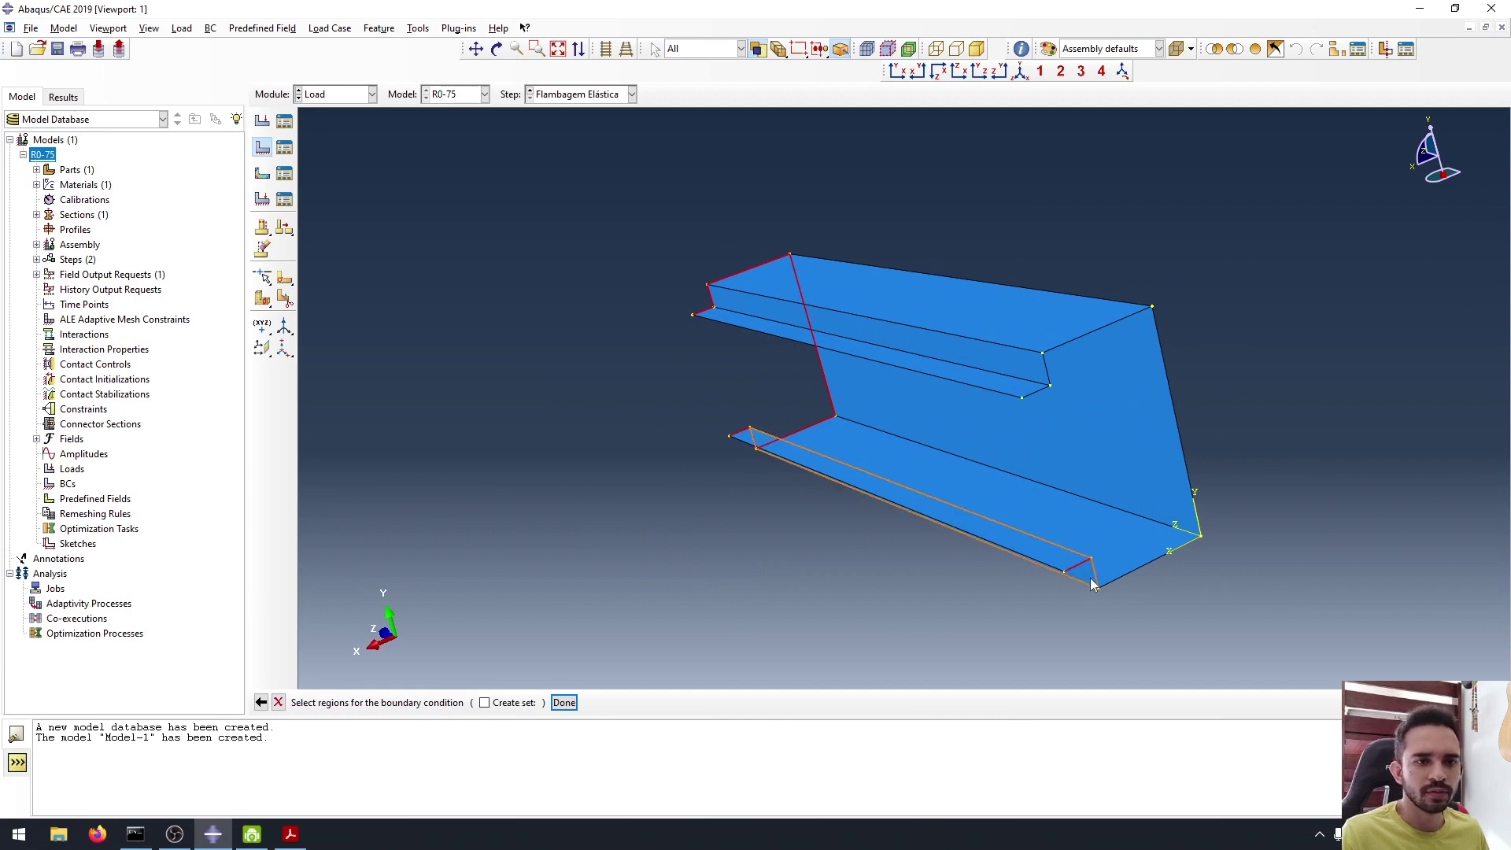
left_click(1096, 583)
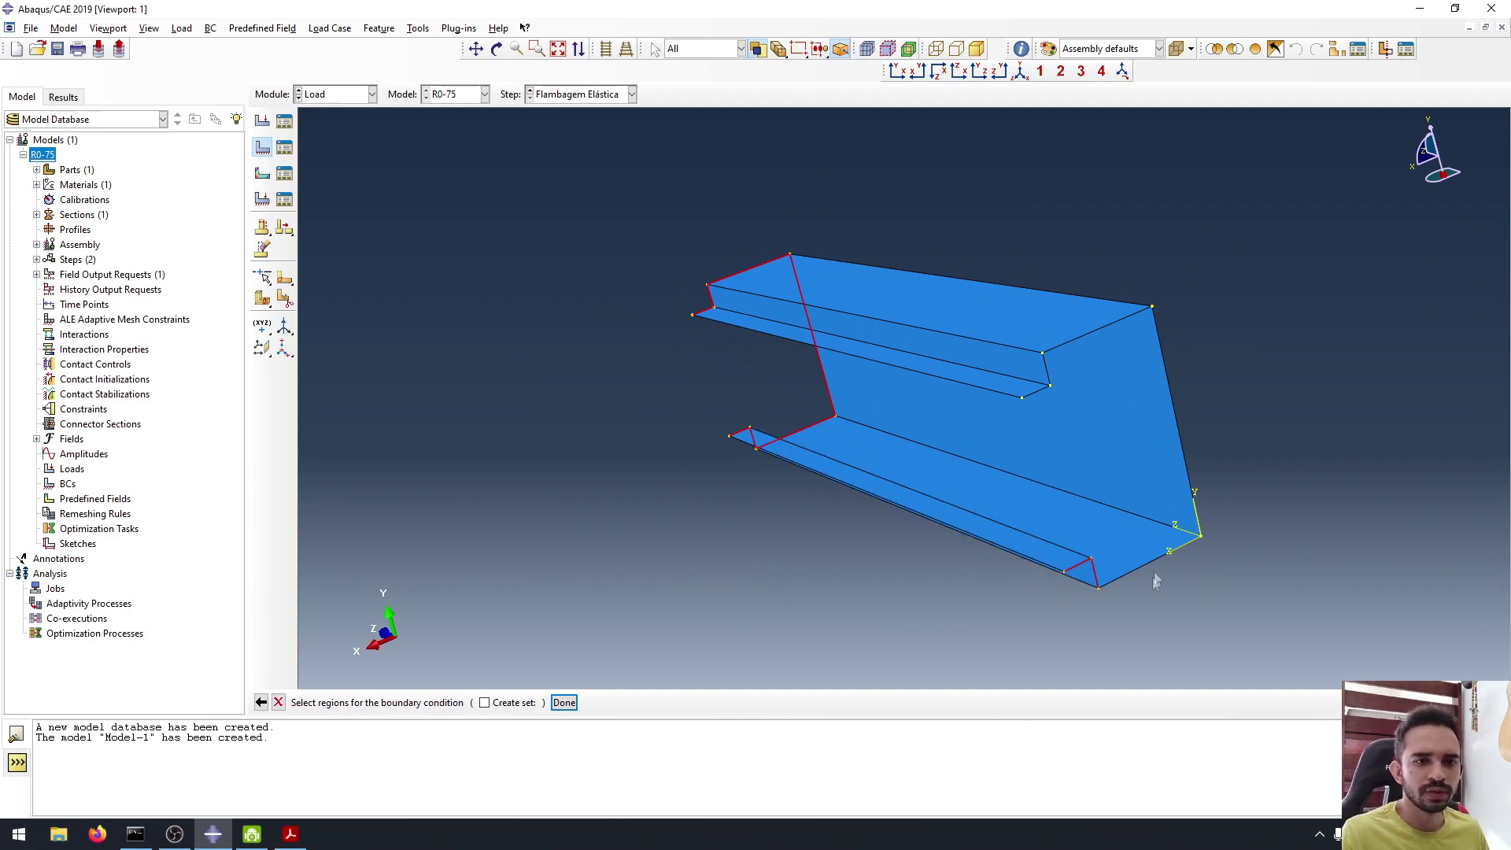
left_click(1149, 564, "shift")
left_click(1120, 326, "shift")
left_click(1047, 375, "shift")
left_click(1037, 392, "shift")
left_click_drag(667, 385, 751, 394, "ctrl+alt")
left_click(564, 703)
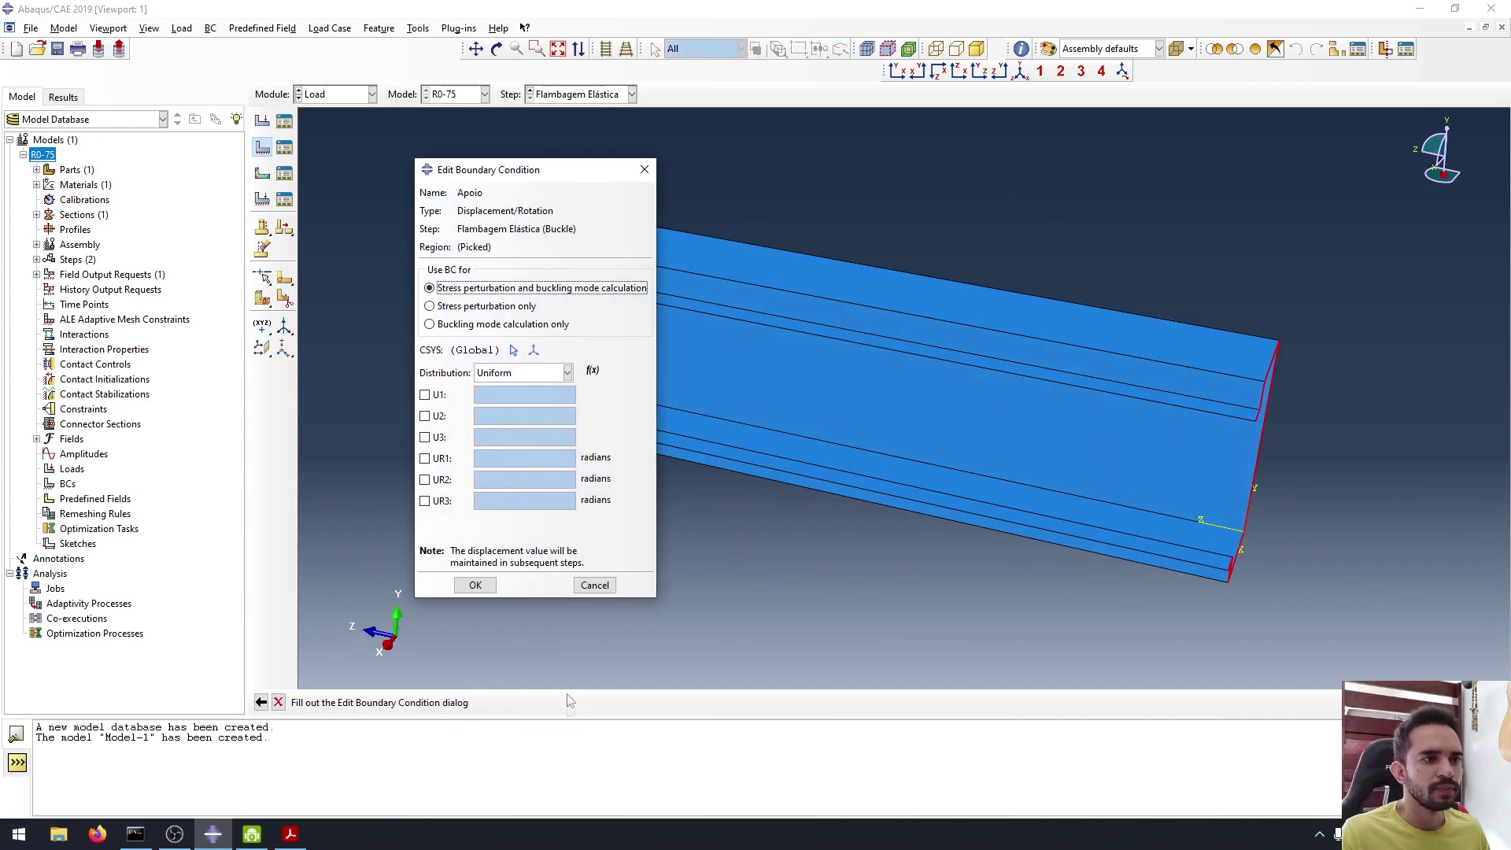
Restrain U1 and U2 at 0 for the Apoio support and accept the boundary condition.
left_click(444, 401)
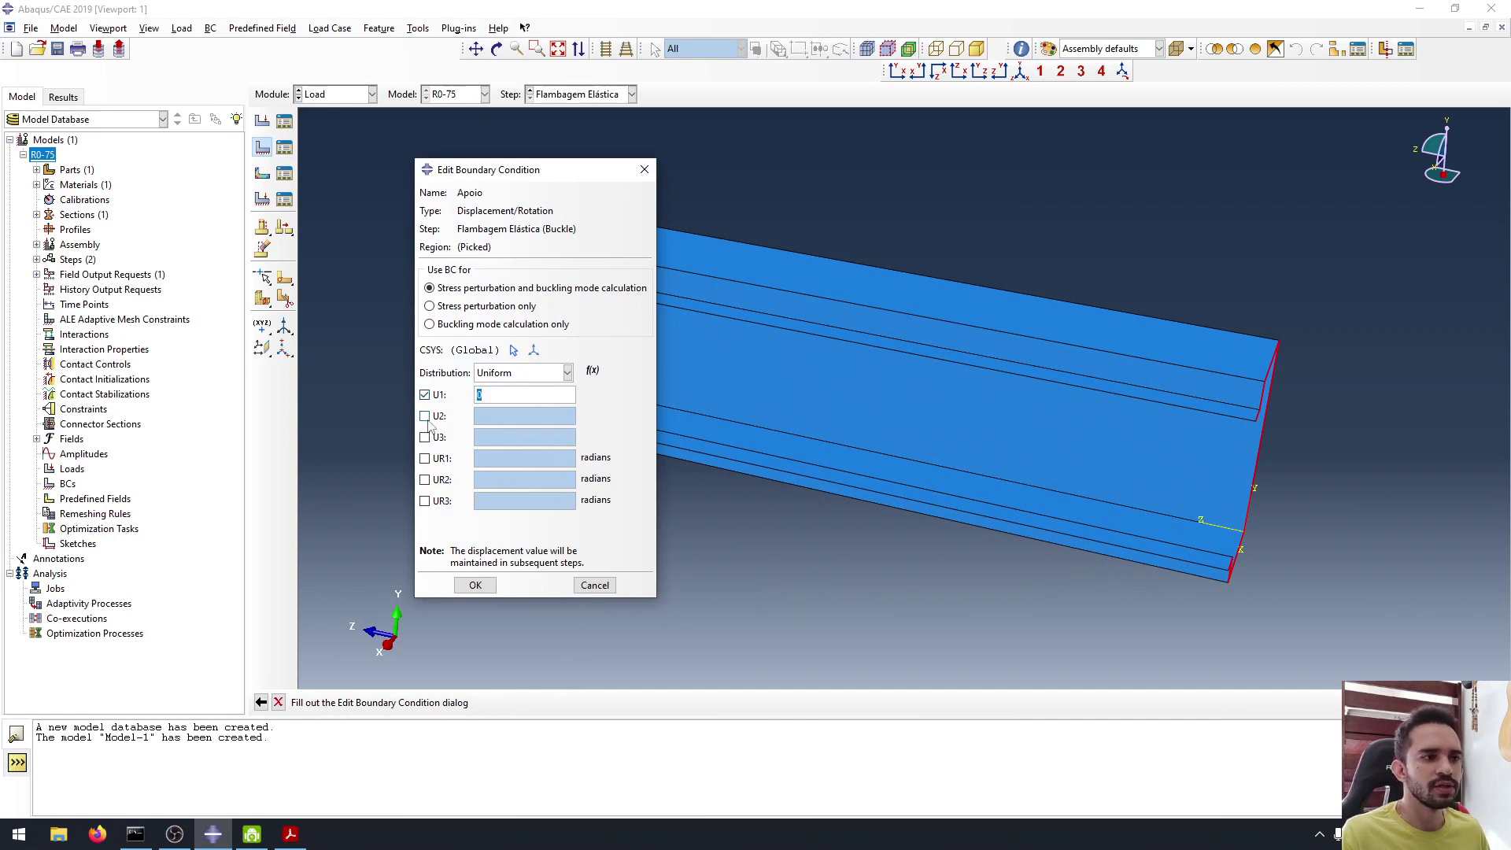
left_click(426, 416)
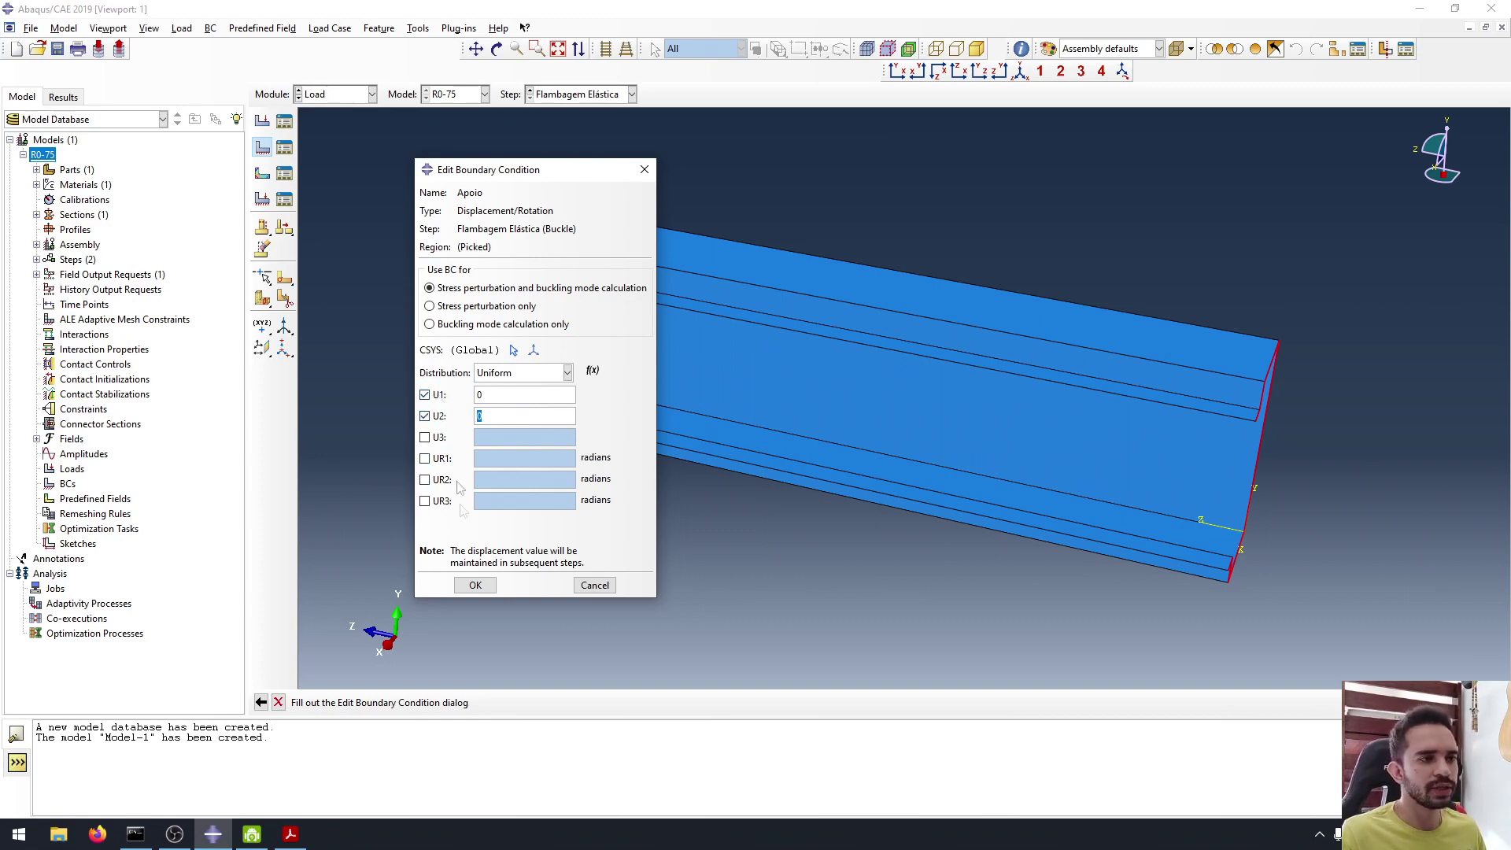
left_click(478, 586)
Examine the support symbols on the section edges at both ends of the beam.
left_click_drag(770, 370, 550, 396, "ctrl+alt")
scroll(551, 397, "up", 6)
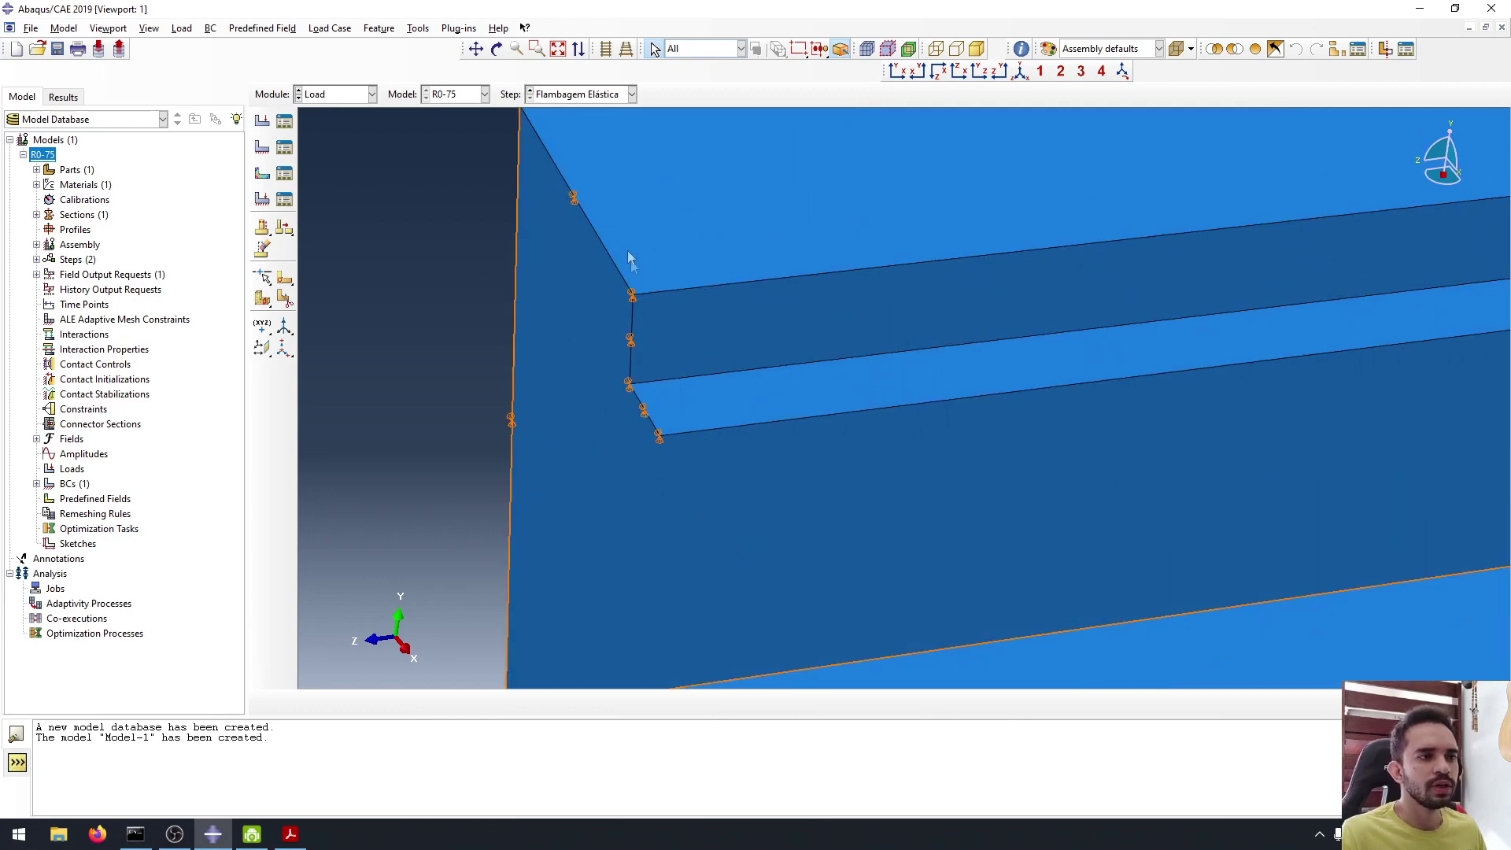
scroll(628, 261, "down", 5)
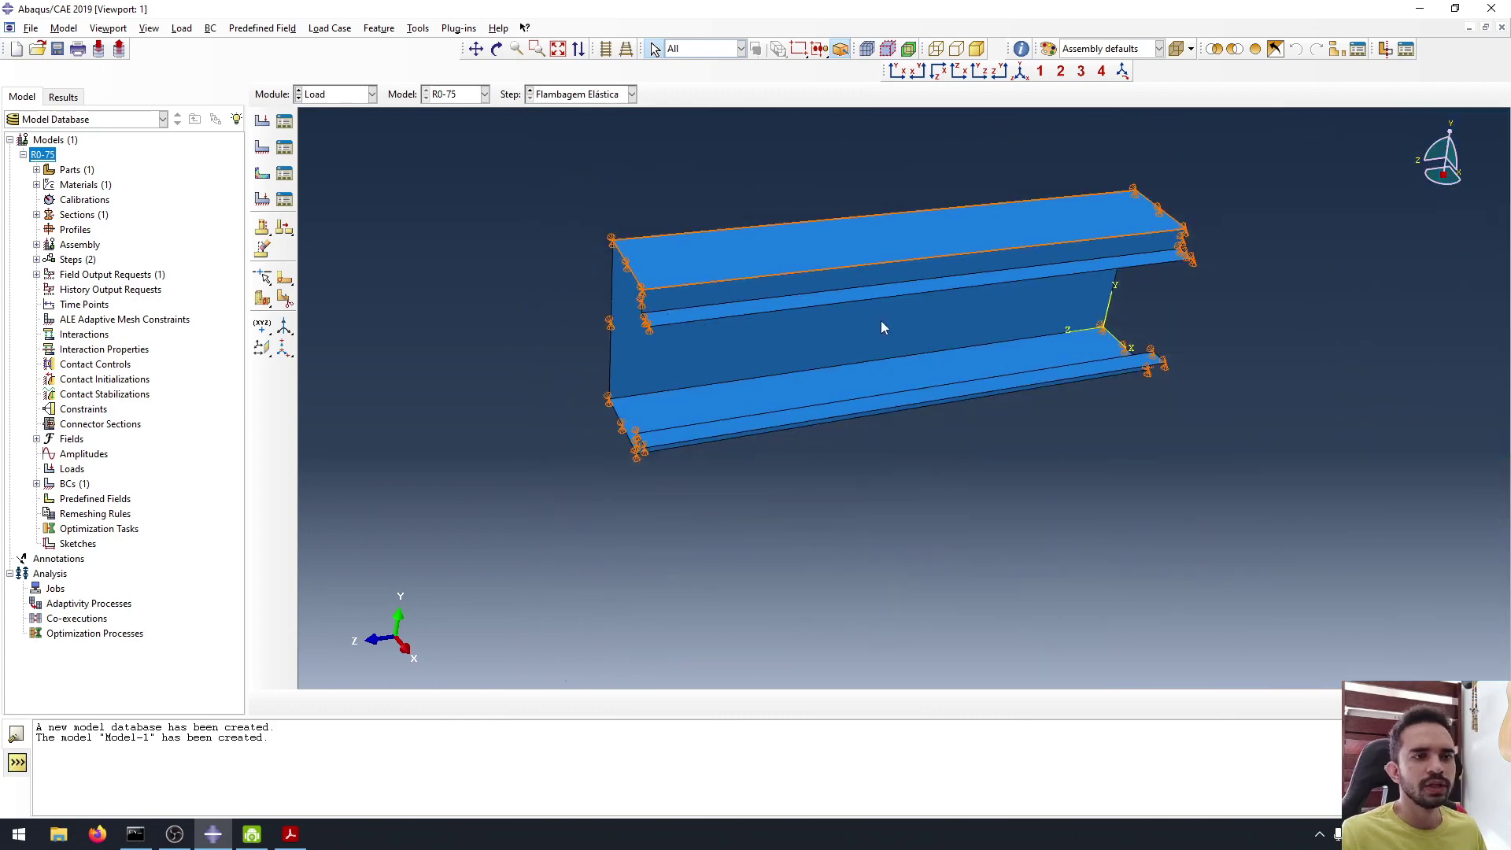
middle_click_drag(882, 327, 788, 456, "ctrl+alt")
left_click_drag(887, 473, 975, 415, "ctrl+alt")
left_click_drag(641, 488, 716, 473, "ctrl+alt")
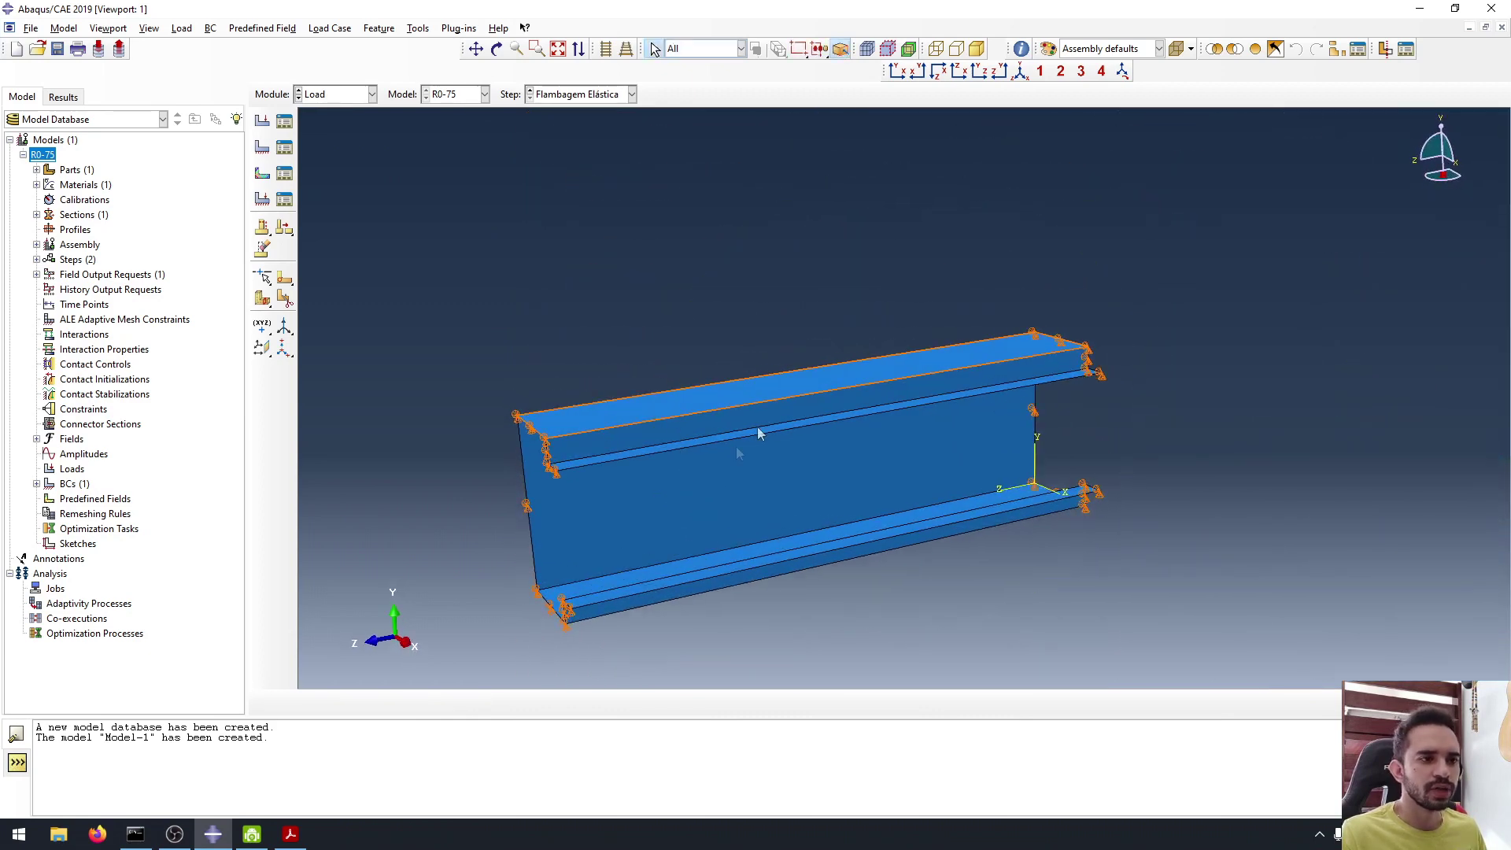
middle_click_drag(768, 413, 864, 341, "ctrl+alt")
left_click_drag(676, 335, 691, 305, "ctrl+alt")
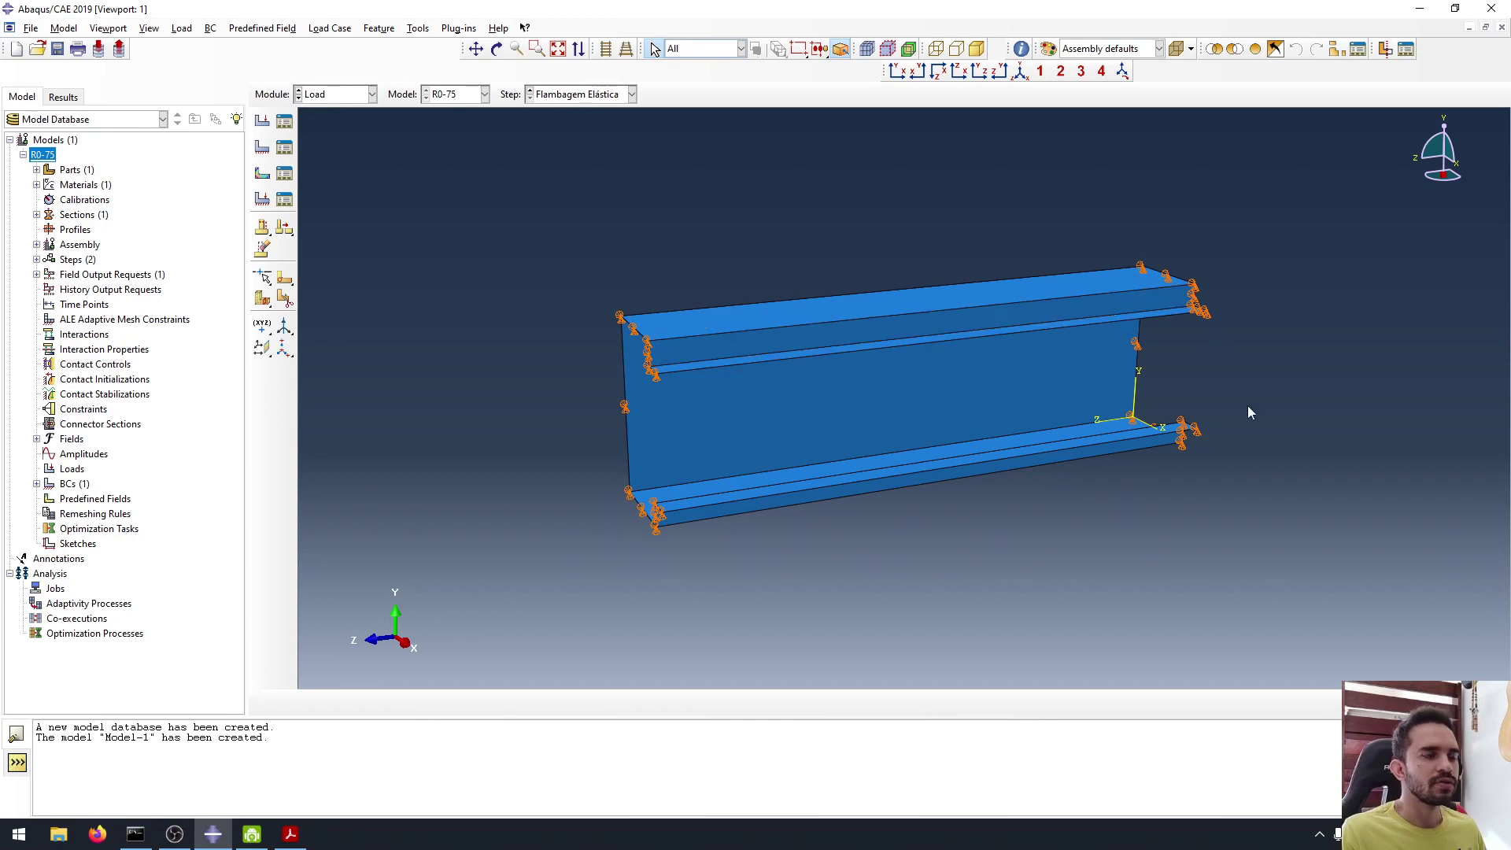
middle_click_drag(881, 326, 875, 366, "ctrl+alt")
left_click_drag(808, 462, 787, 466, "ctrl+alt")
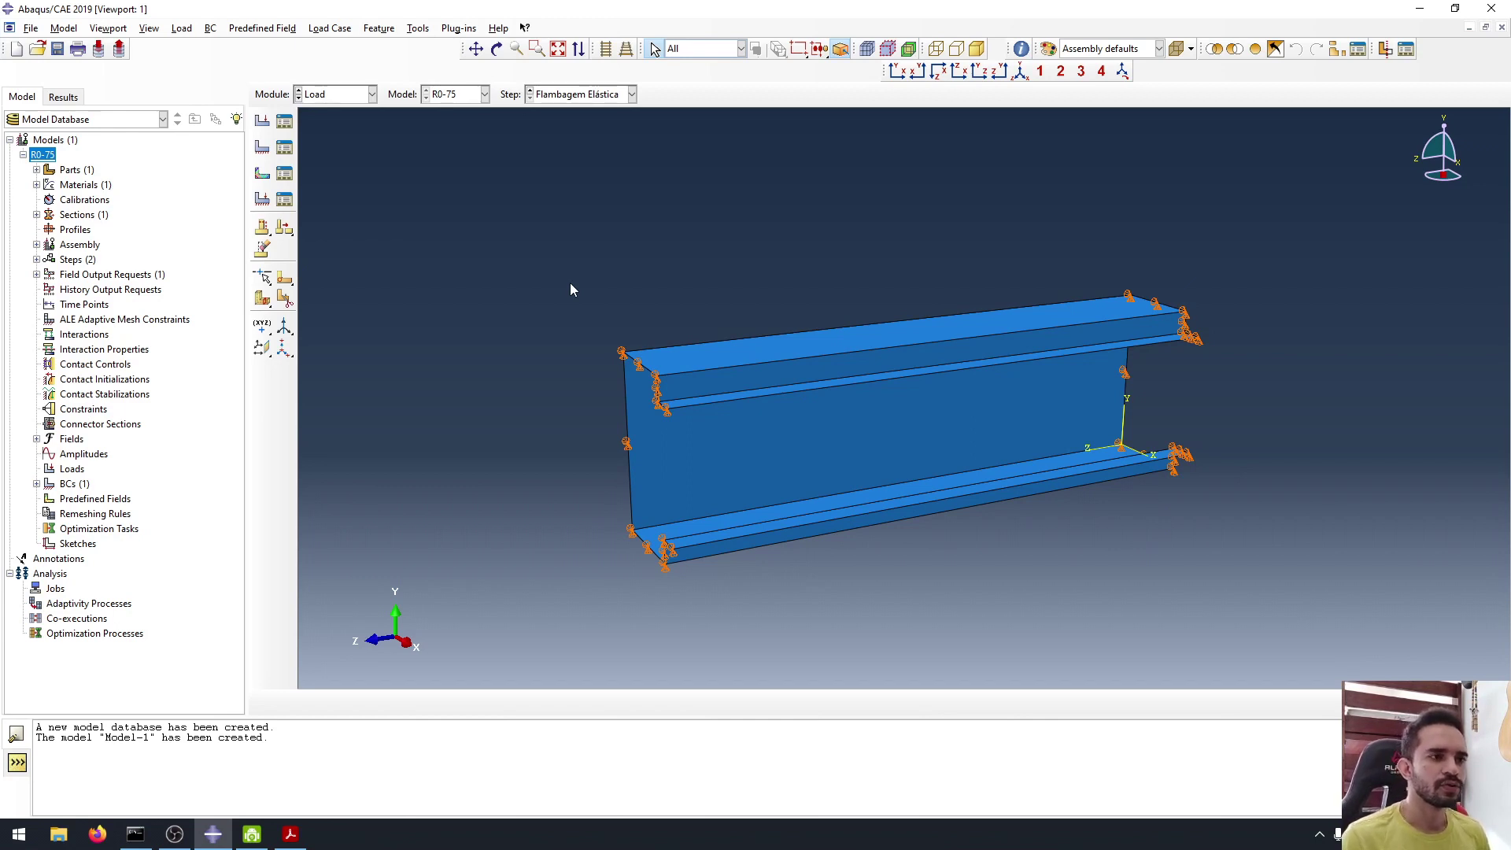
left_click(673, 423)
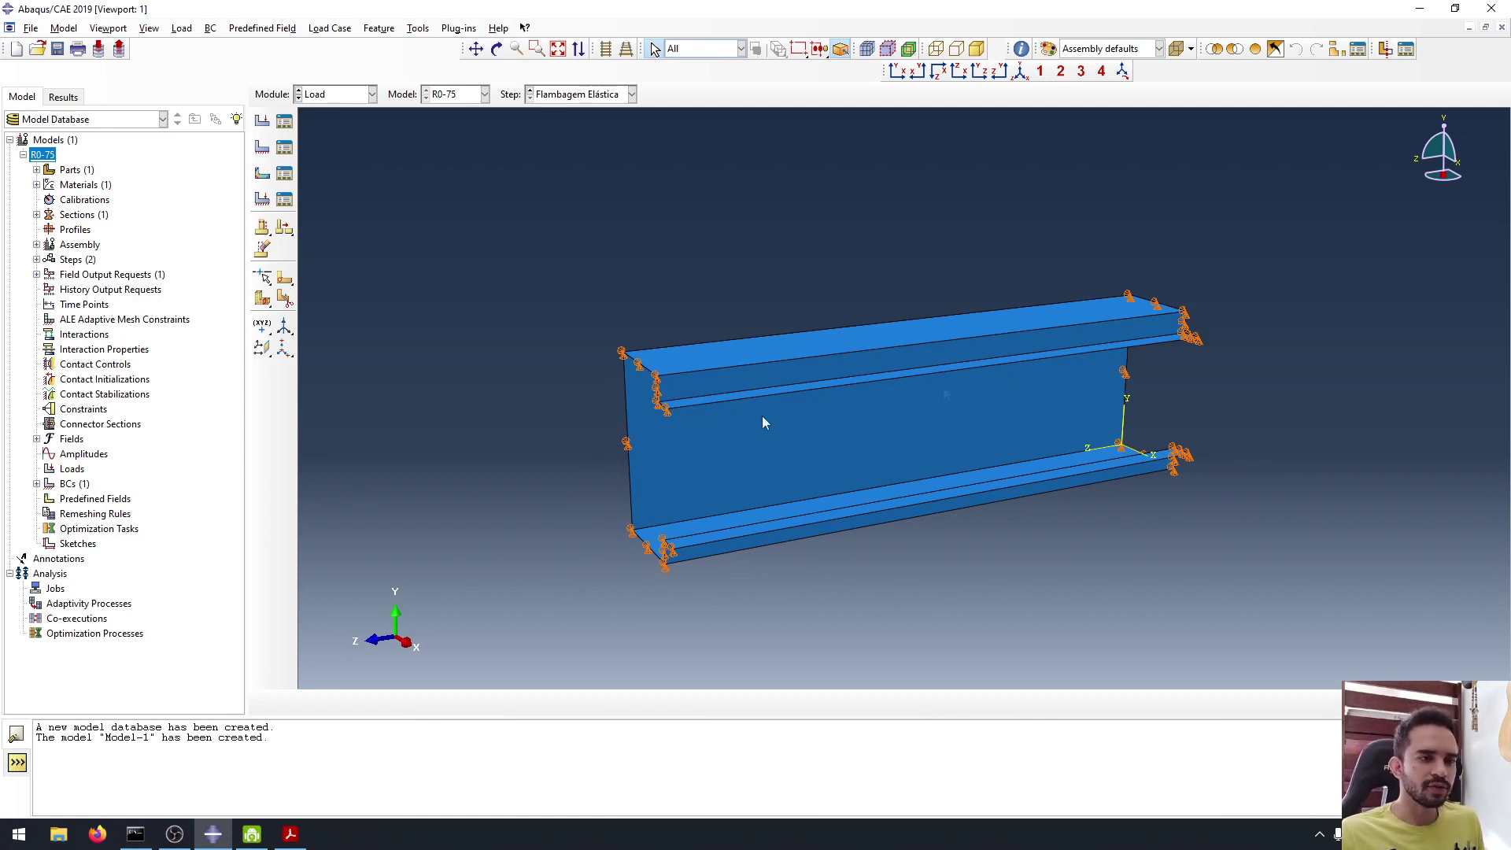
Consult the bending stress equation and R0-75 section properties in the Acrobat Reader PDF, and return to Abaqus/CAE.
left_click(307, 846)
scroll(511, 567, "down", 5)
scroll(563, 529, "up", 3)
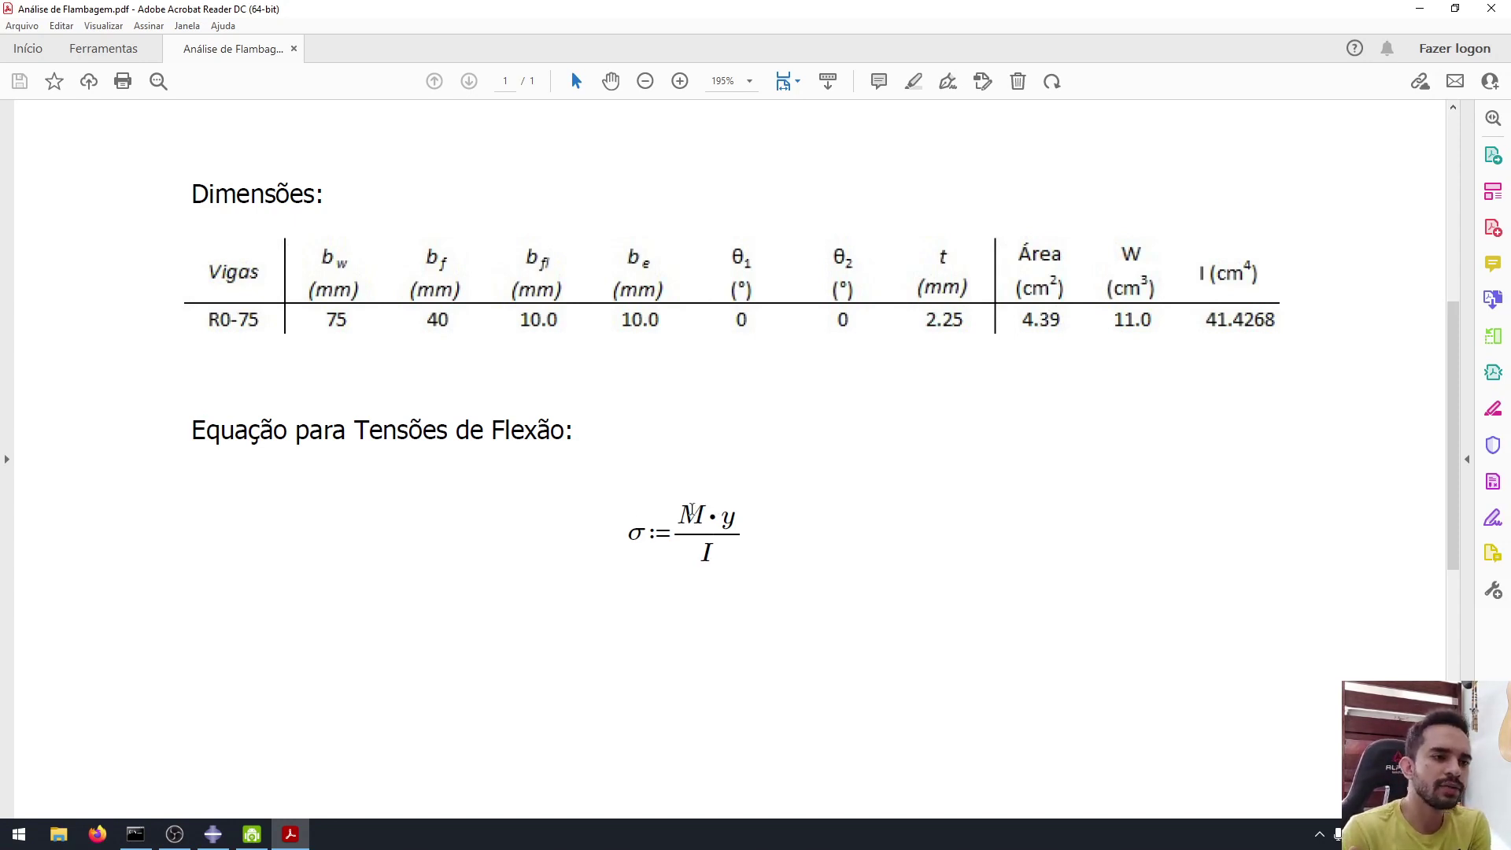
left_click_drag(681, 510, 730, 531)
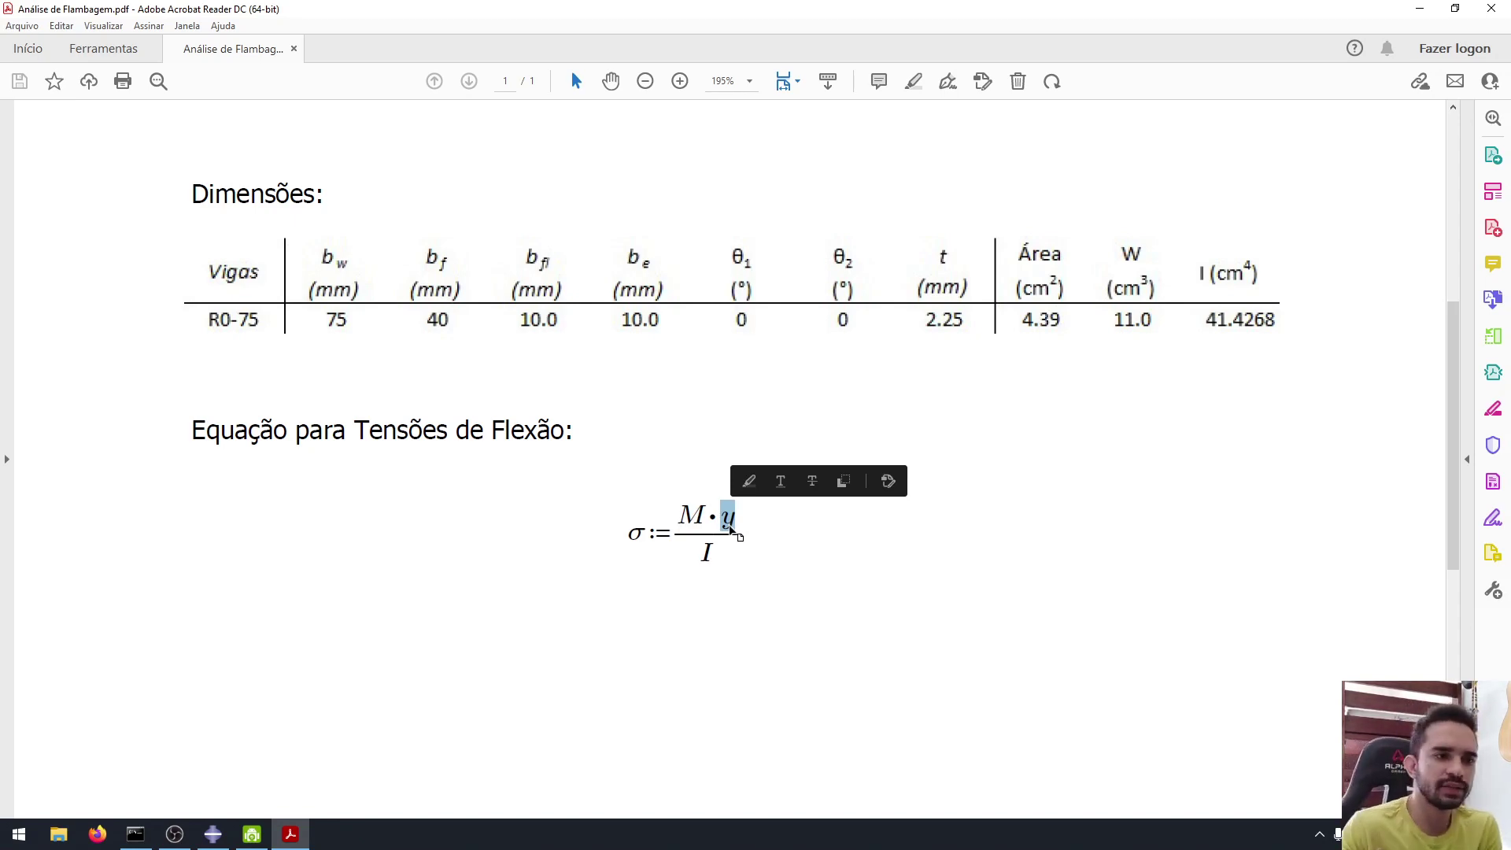
left_click(661, 586)
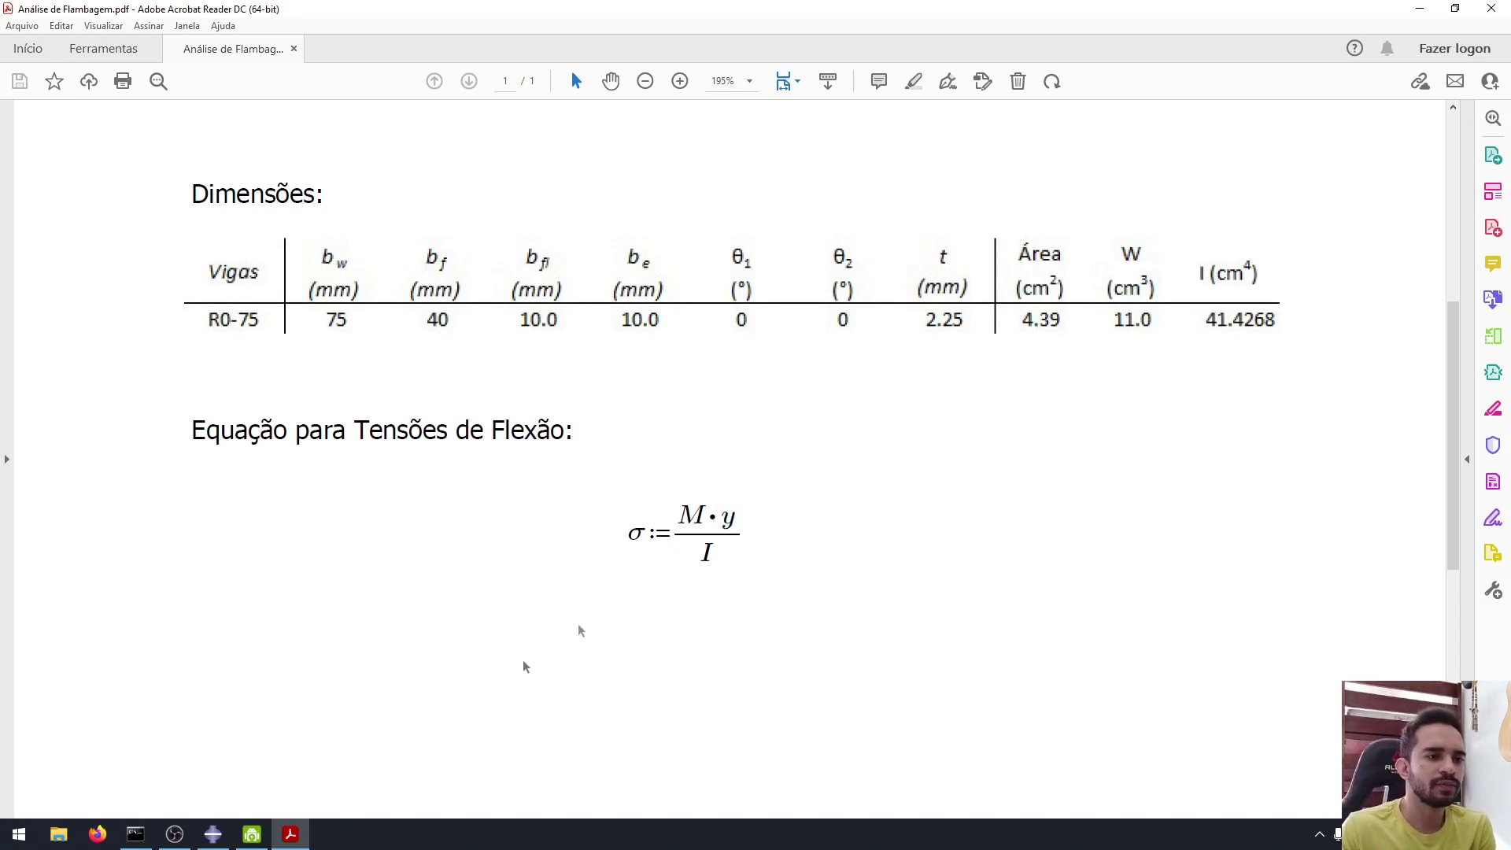
left_click(212, 834)
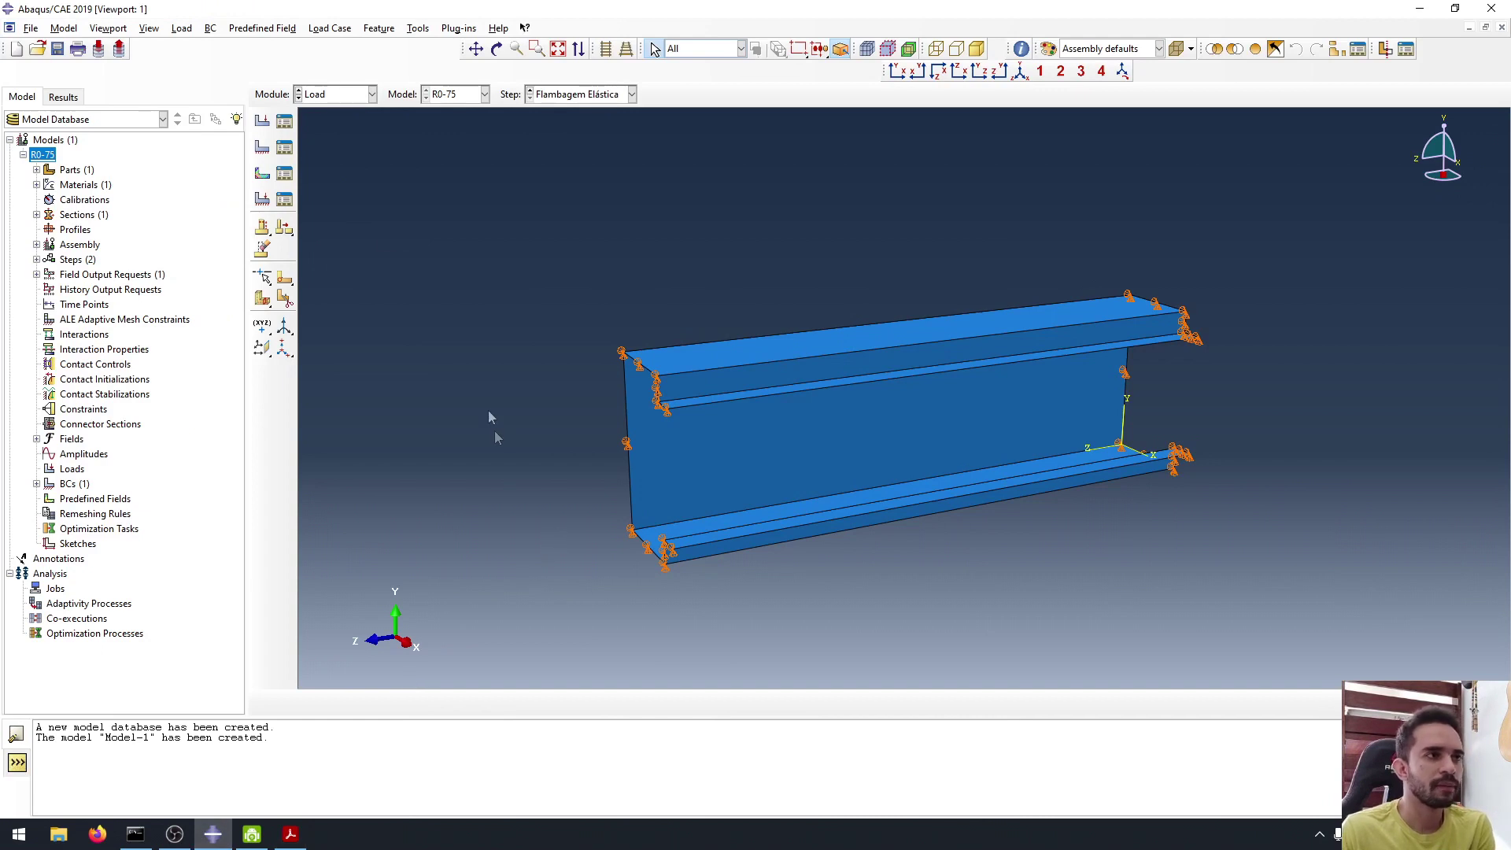
Create an analytical expression field named Field and move its editor aside.
left_click(418, 28)
mouse_move(466, 157)
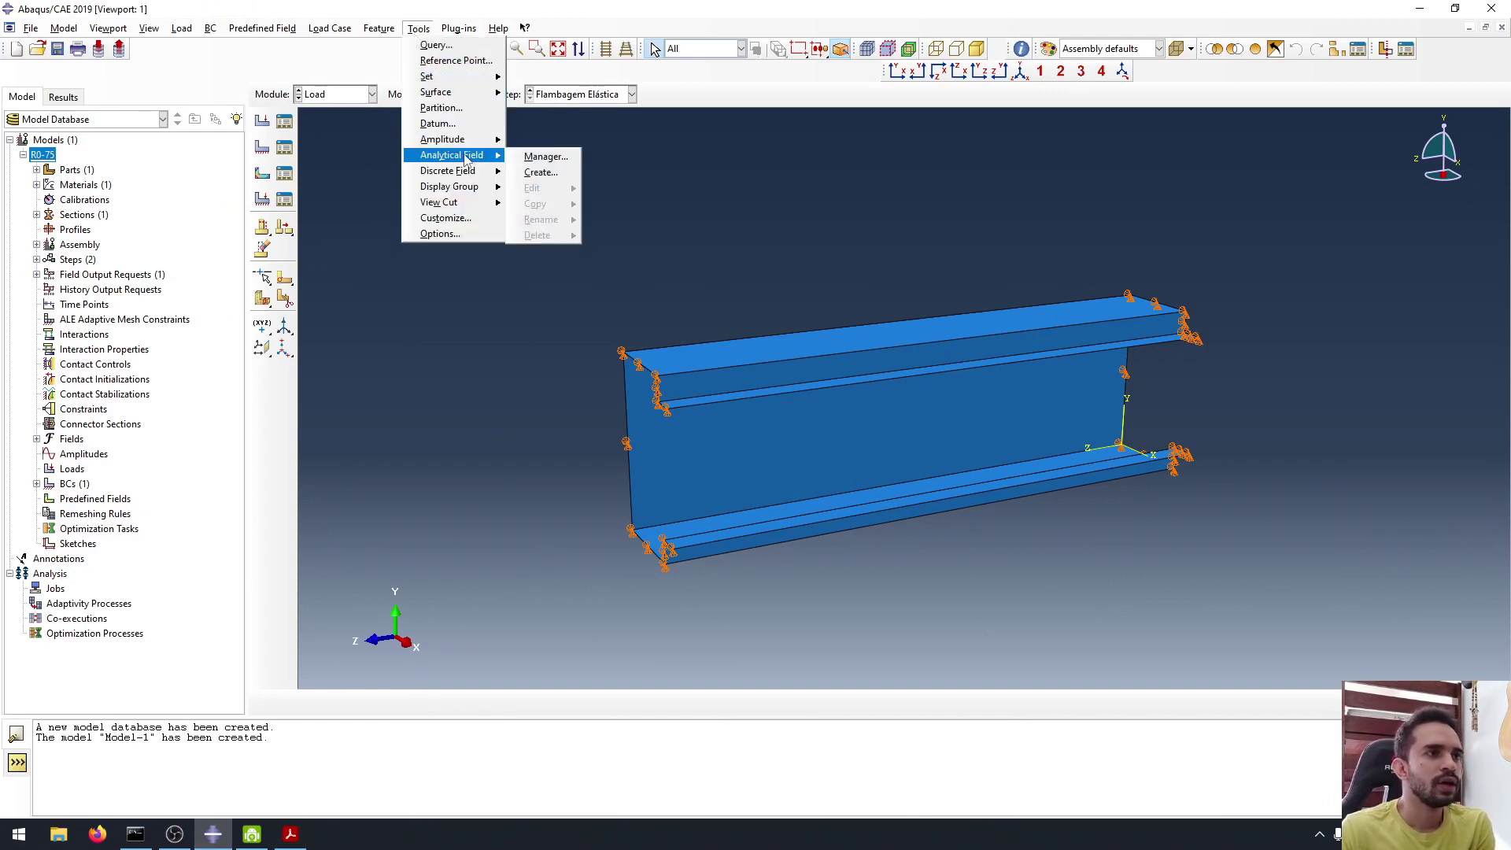
left_click(540, 172)
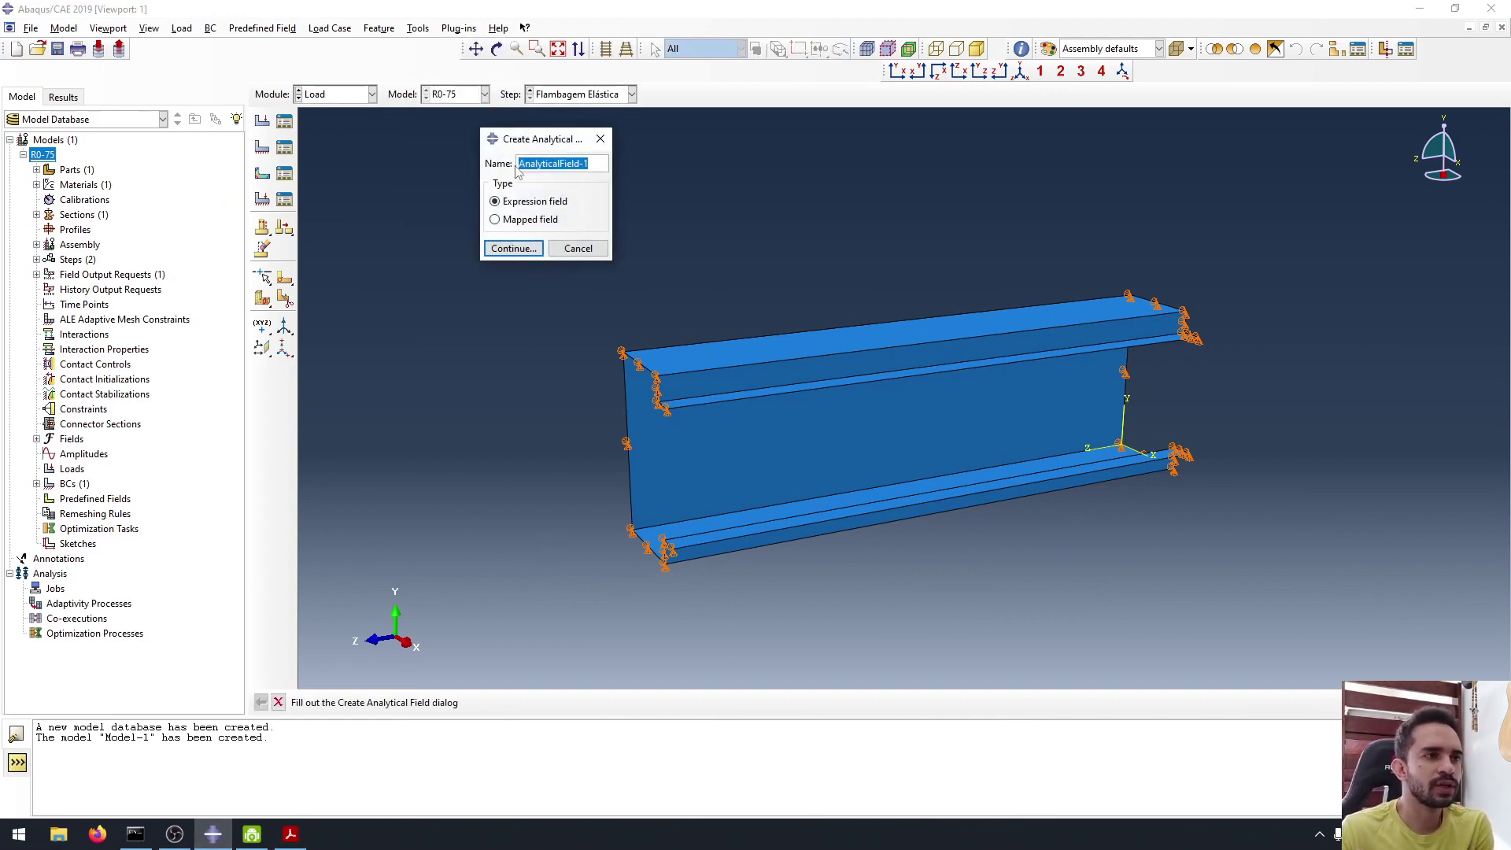
type("f")
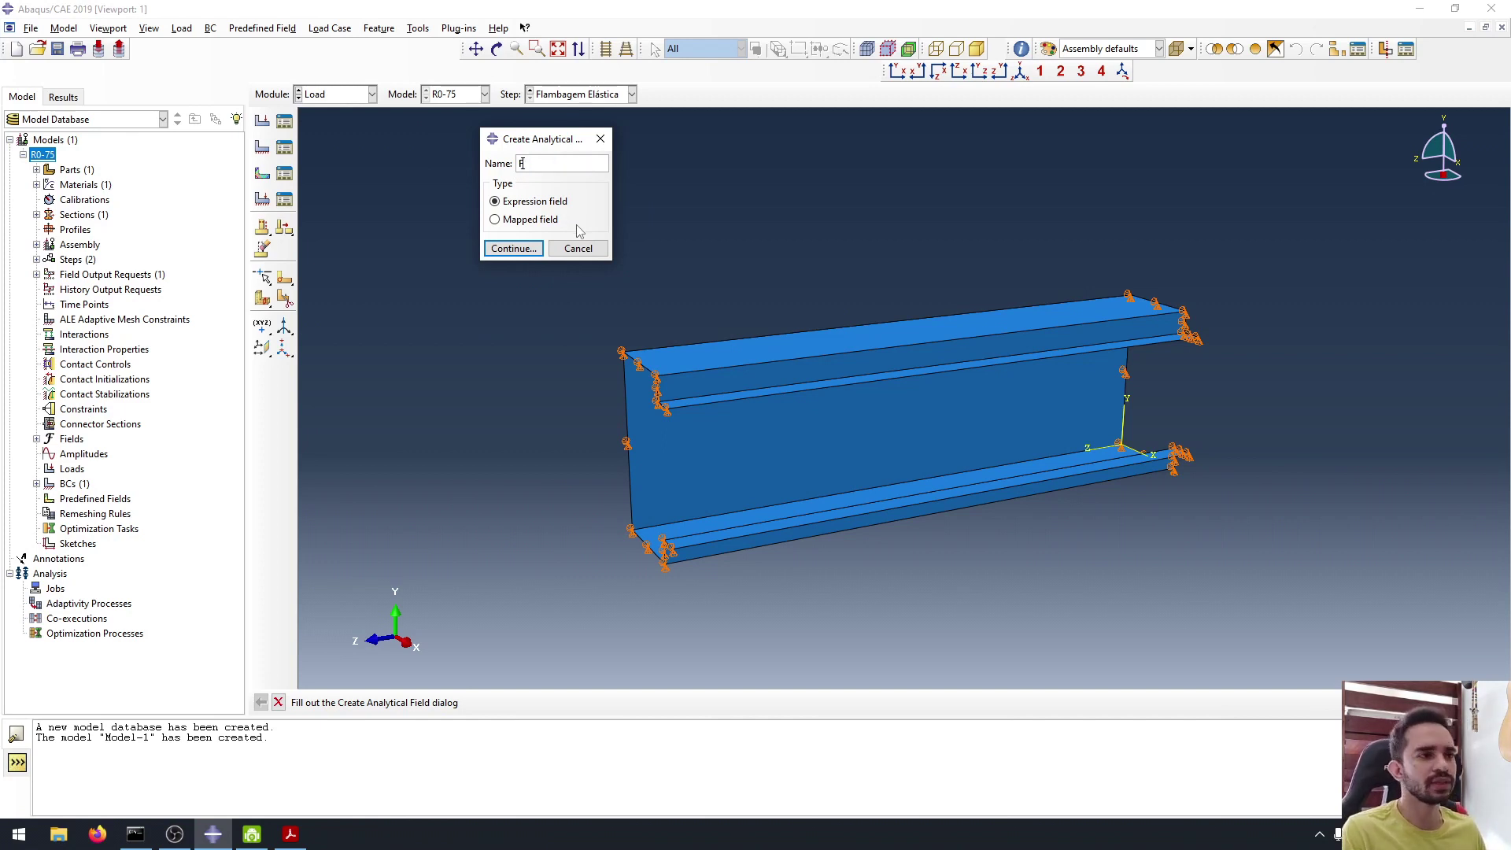
type("ield")
left_click(512, 250)
left_click_drag(610, 189, 657, 208)
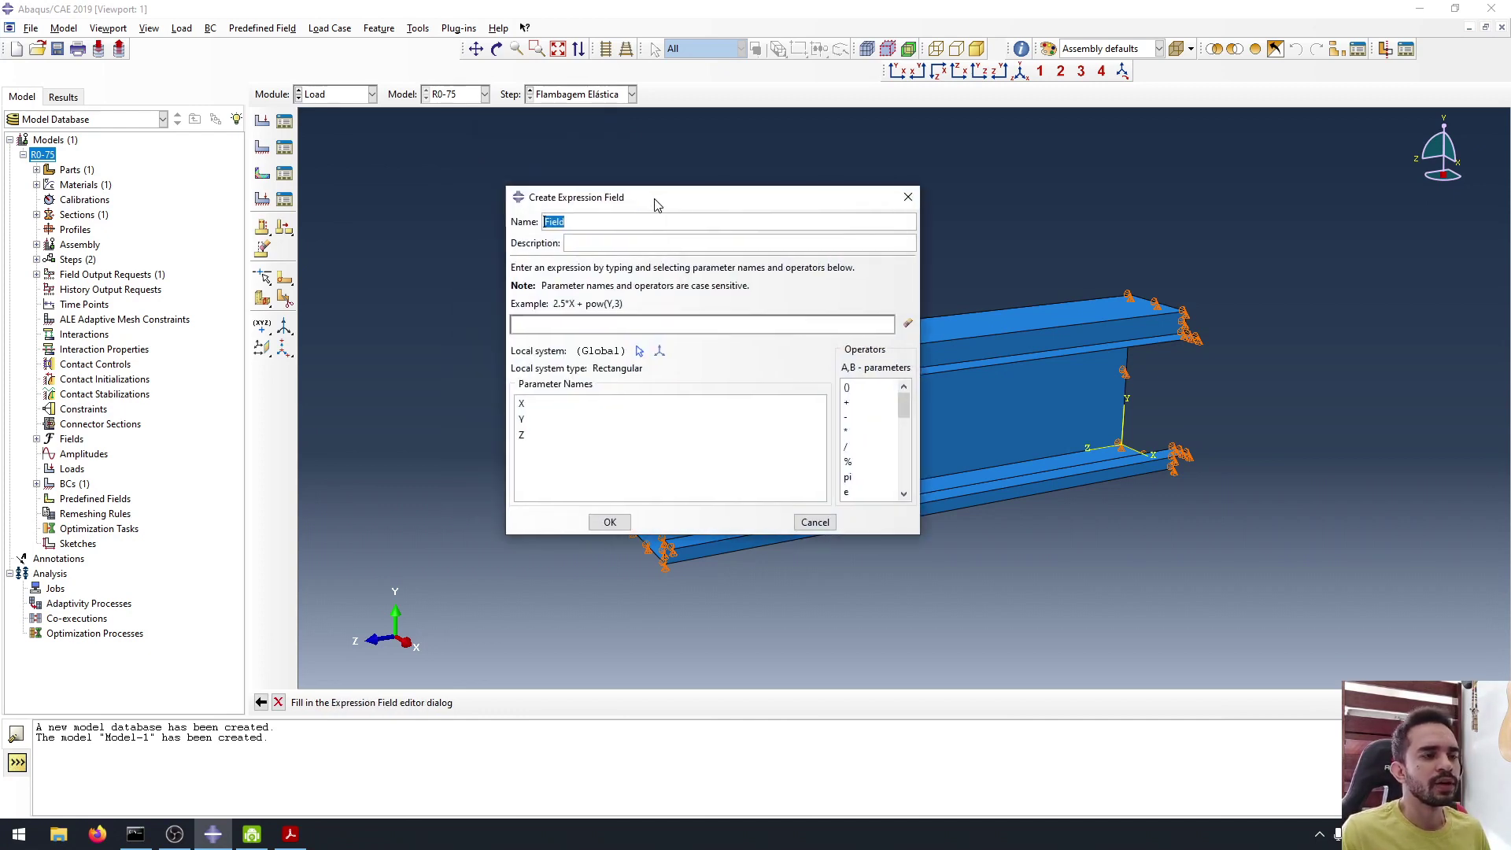
Check the bending stress equation in the Acrobat Reader PDF, return to Abaqus/CAE, and enter ( Y -3.75) in the field expression.
left_click(623, 321)
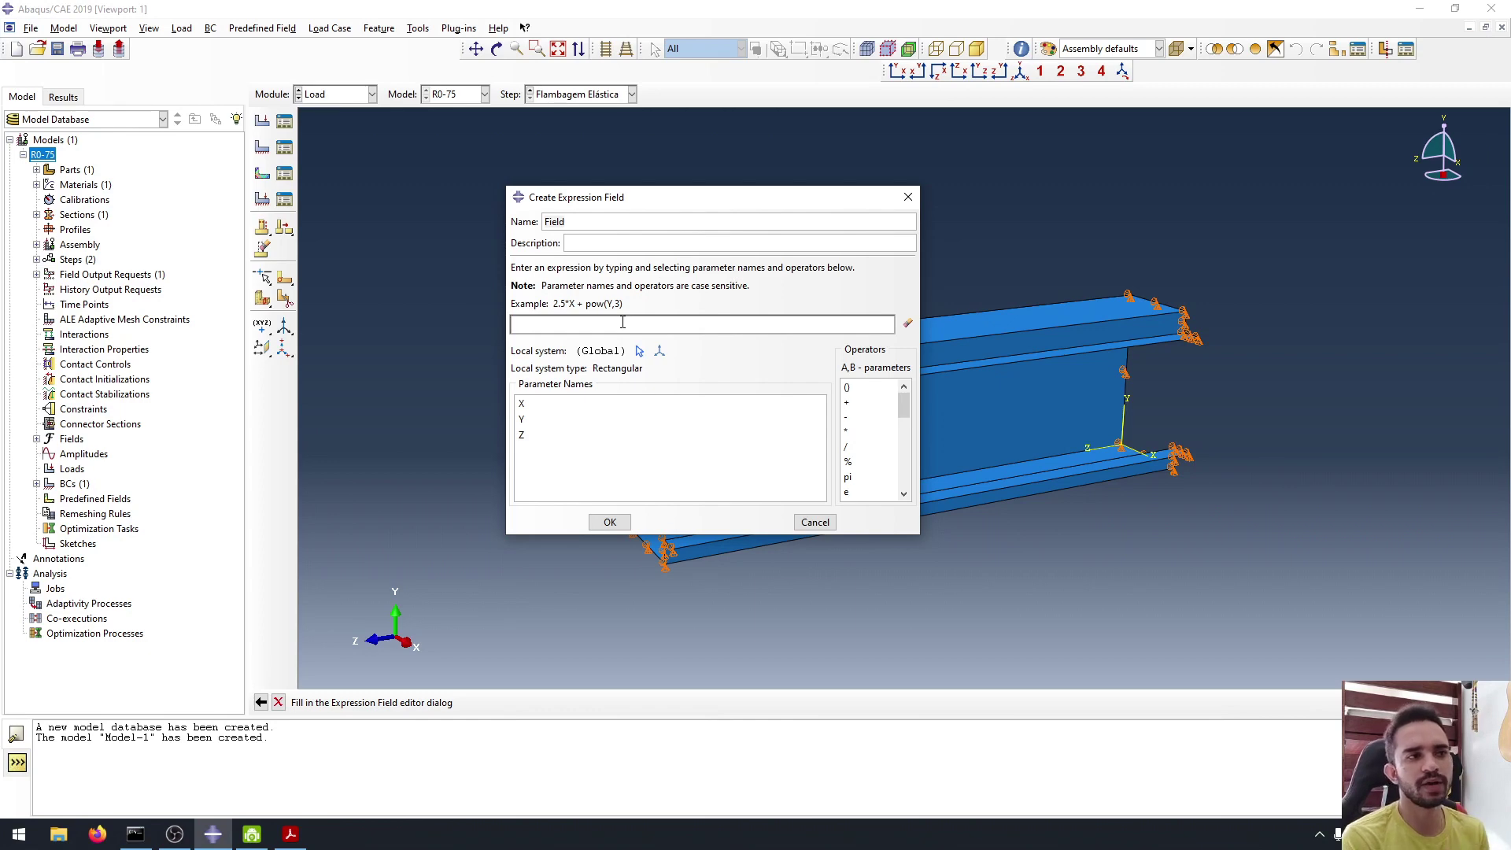
left_click(291, 834)
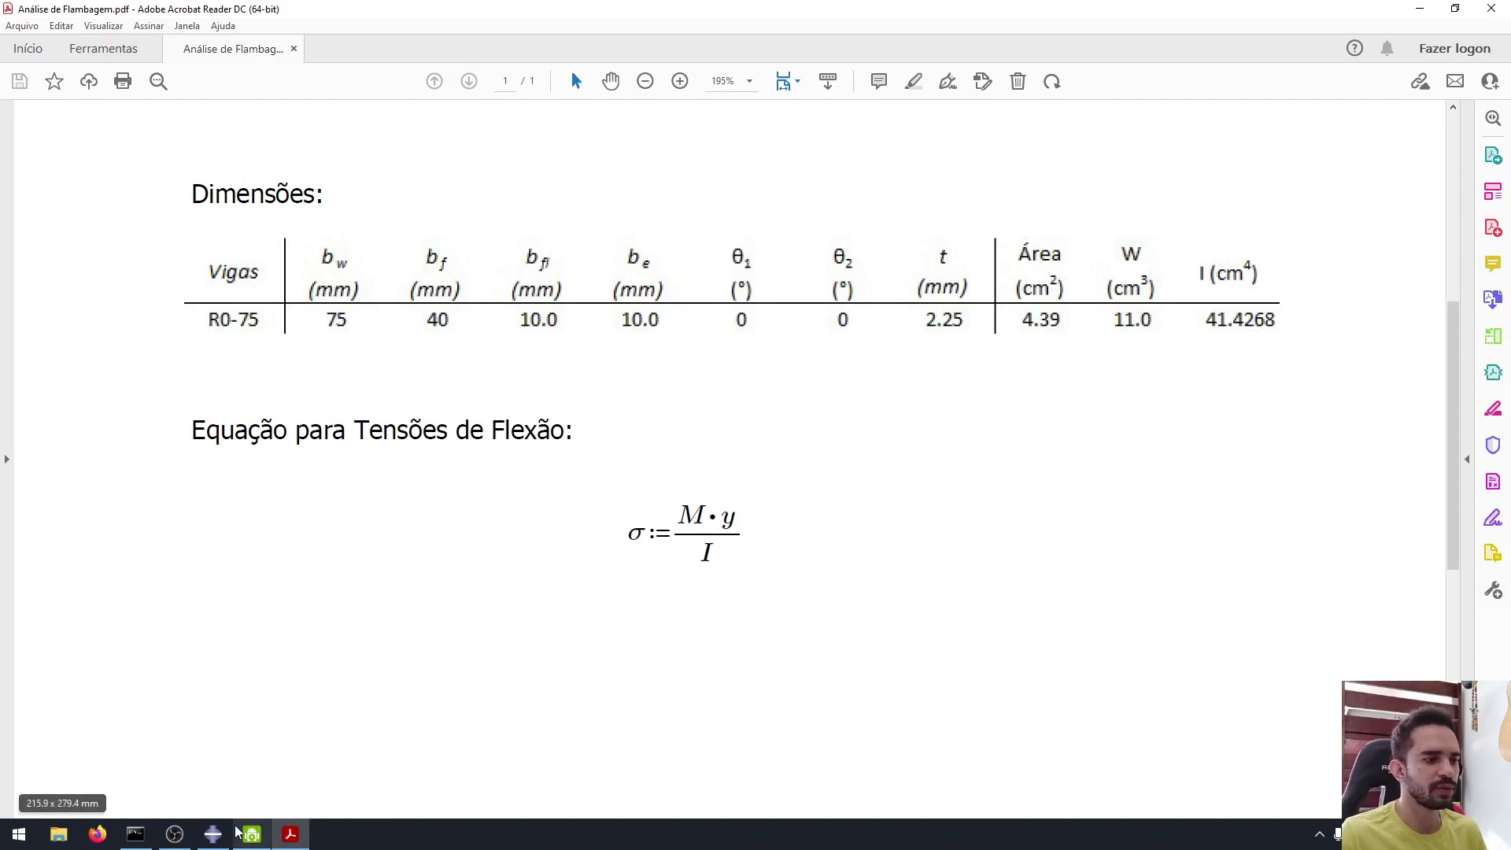
left_click(211, 834)
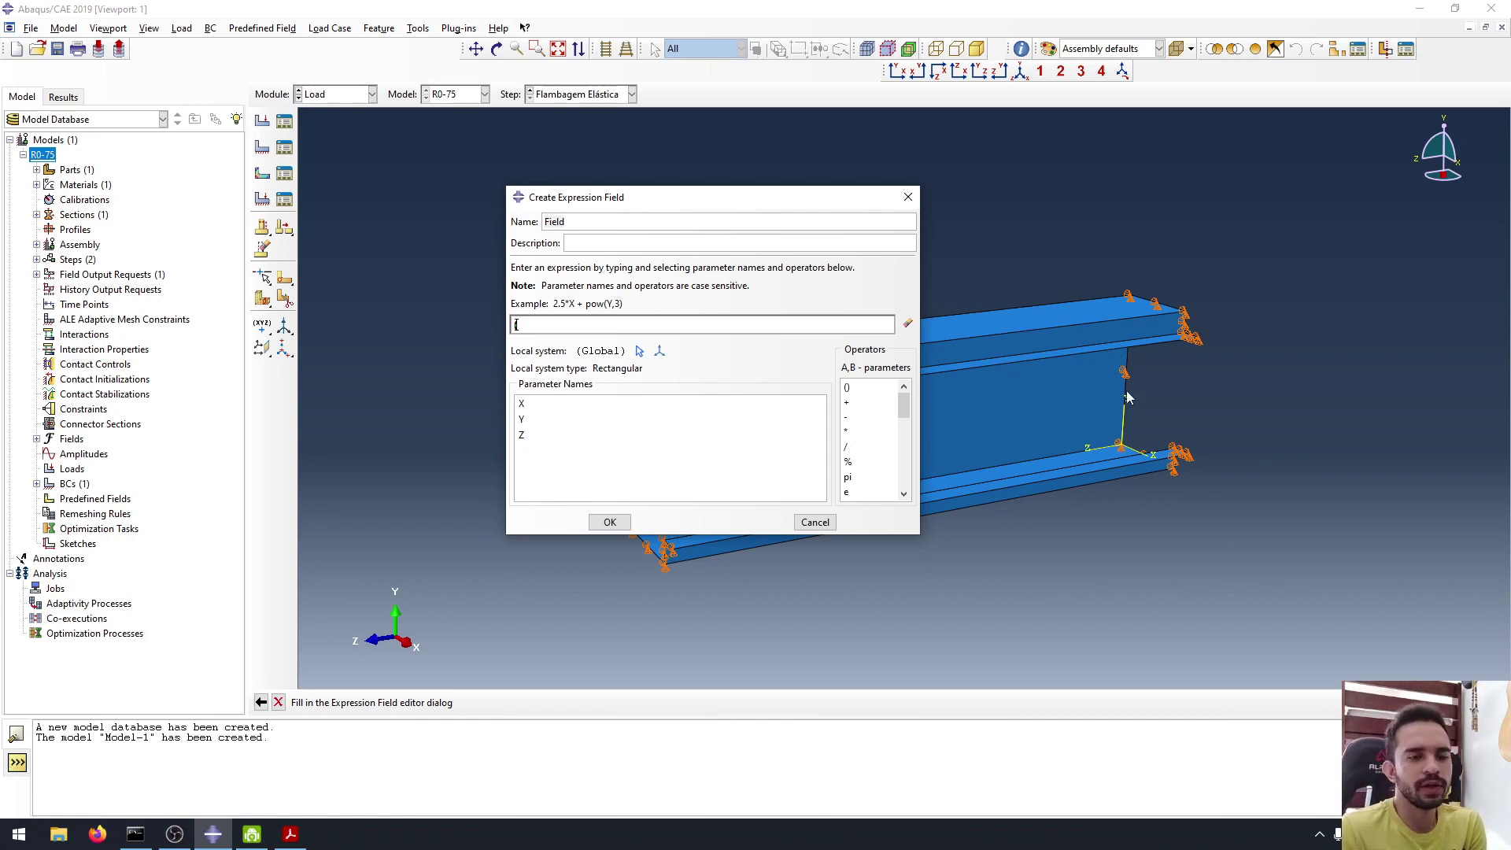
left_click_drag(703, 203, 486, 139)
scroll(1110, 409, "up", 4)
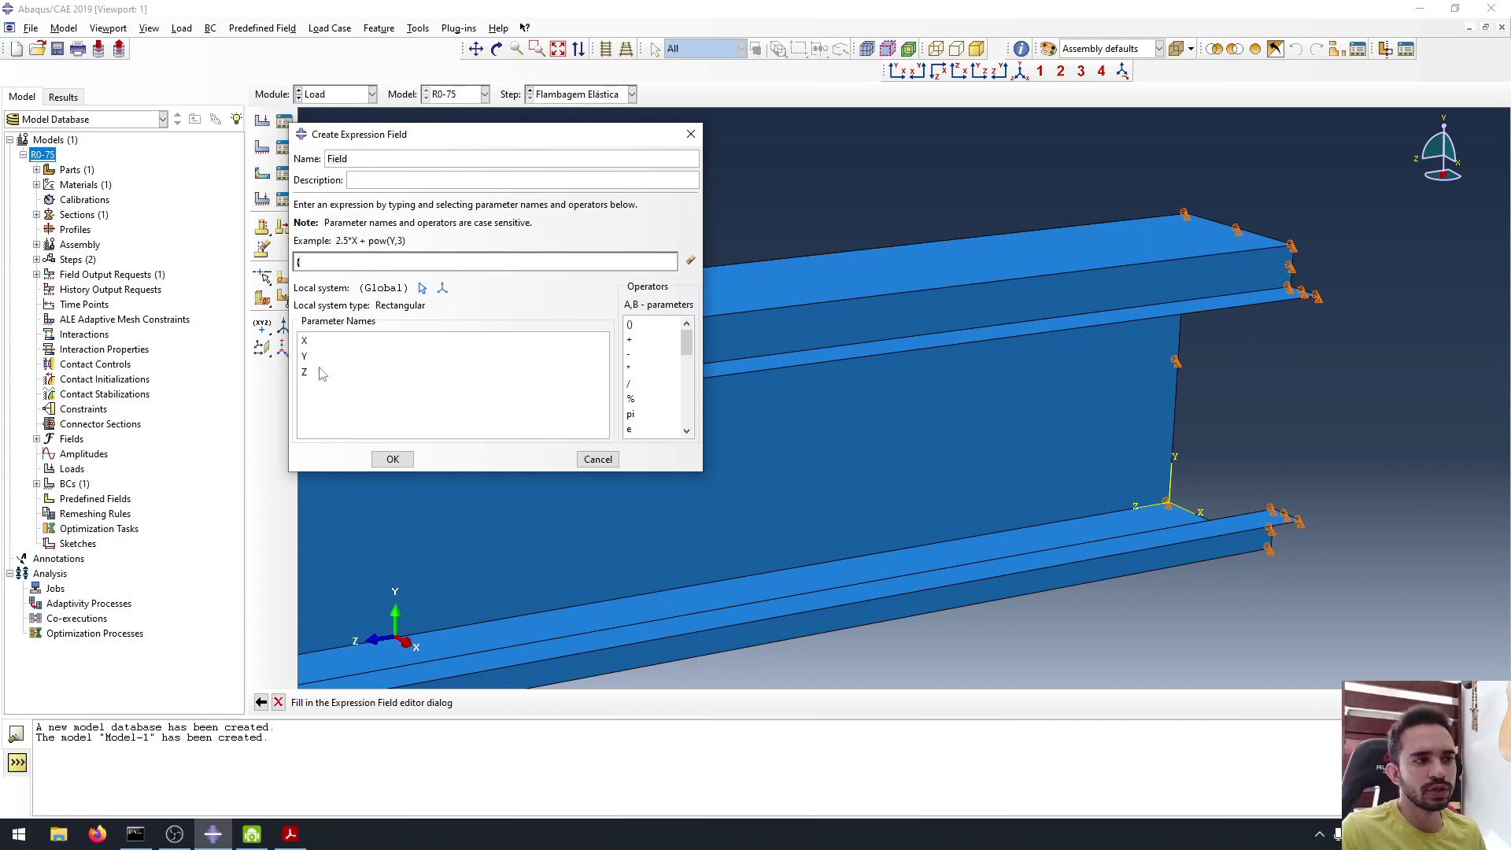
scroll(1025, 462, "up", 2)
middle_click_drag(937, 438, 1023, 418, "ctrl+alt")
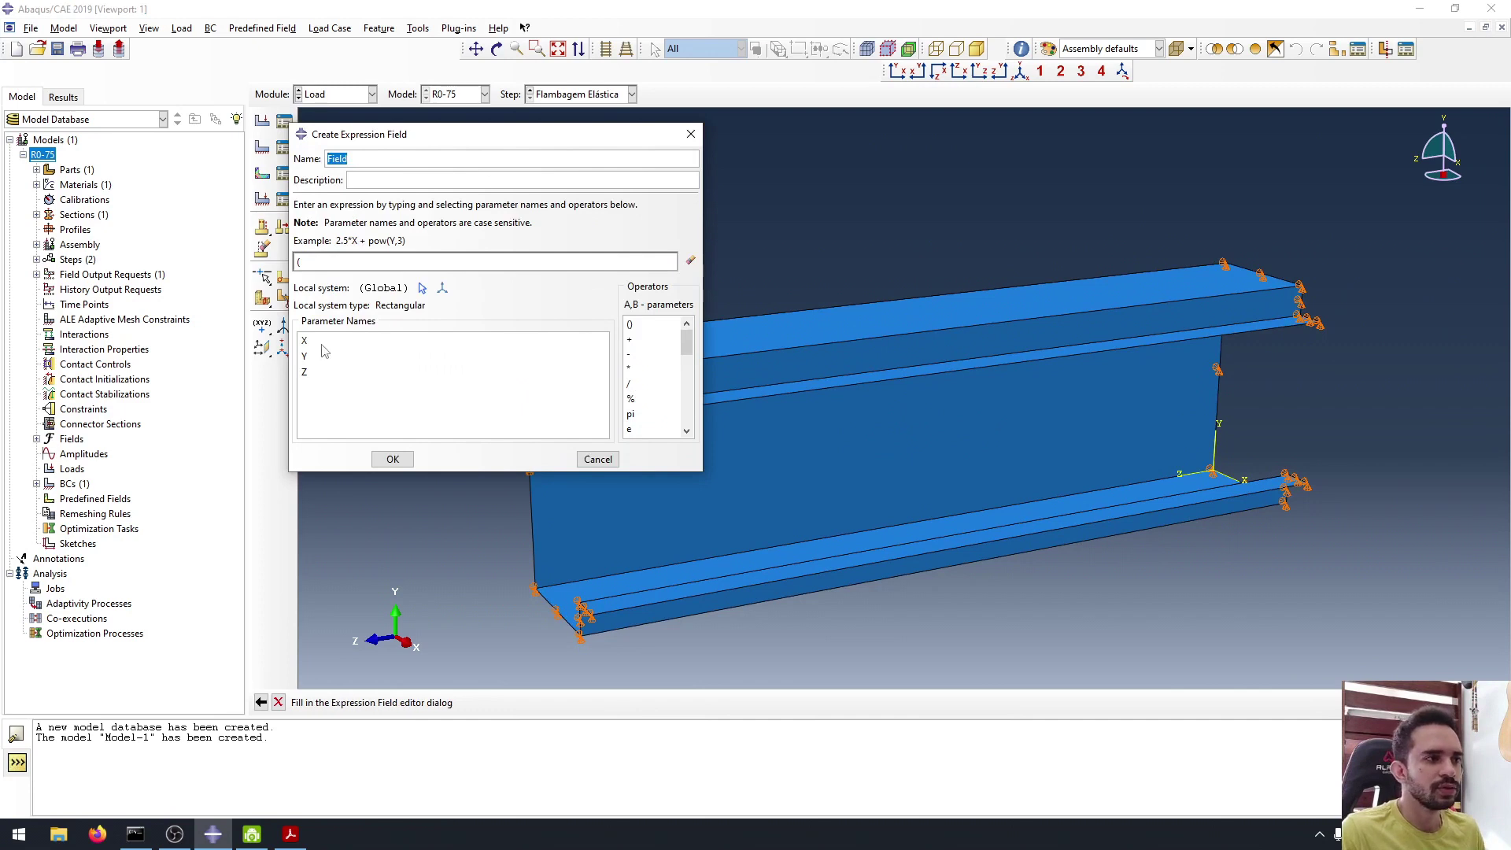
left_click(304, 263)
left_click(327, 355)
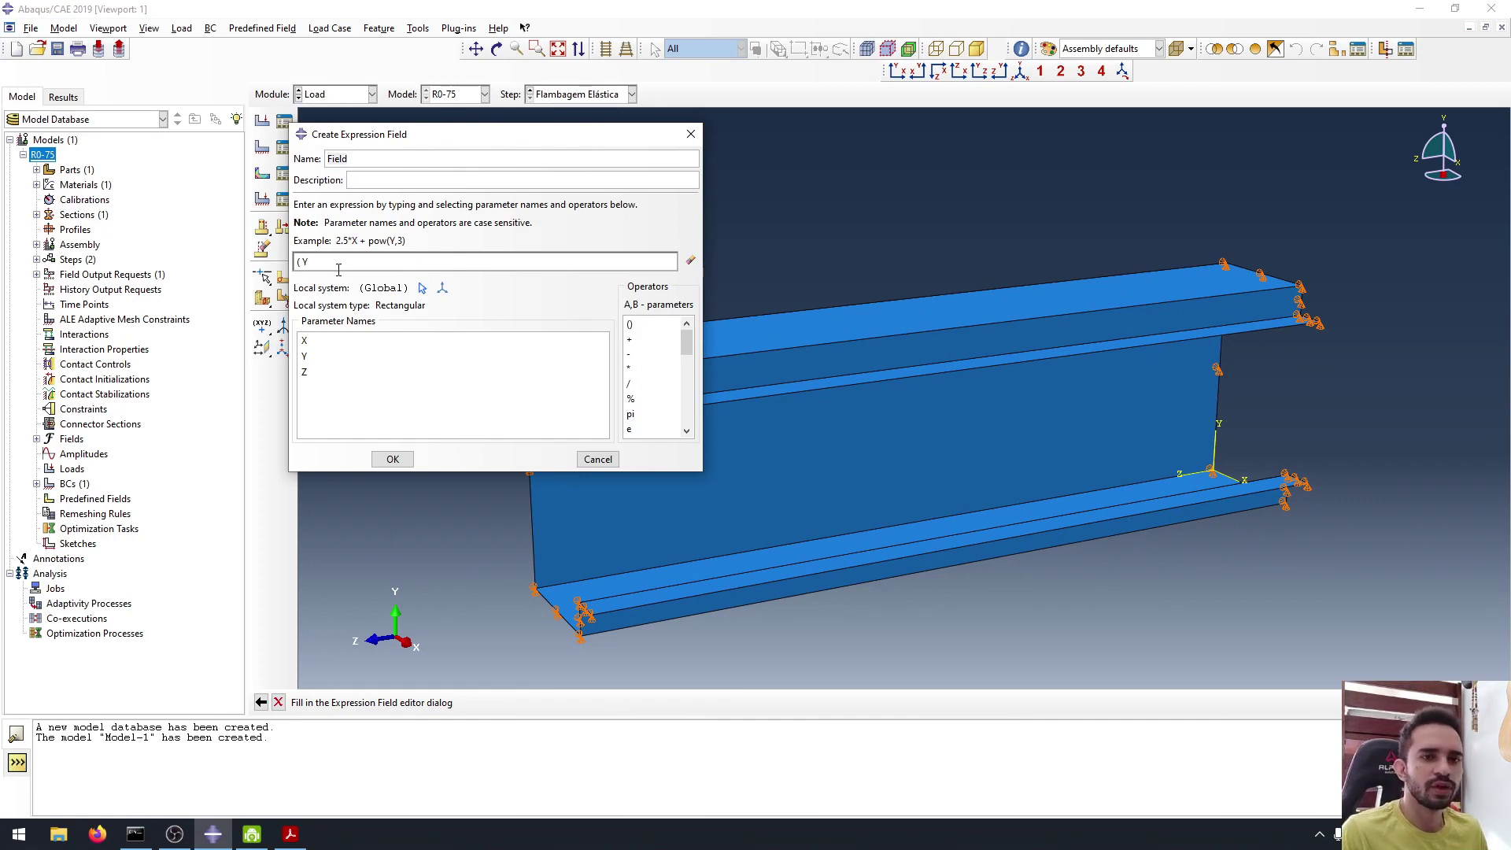
type("-3.5")
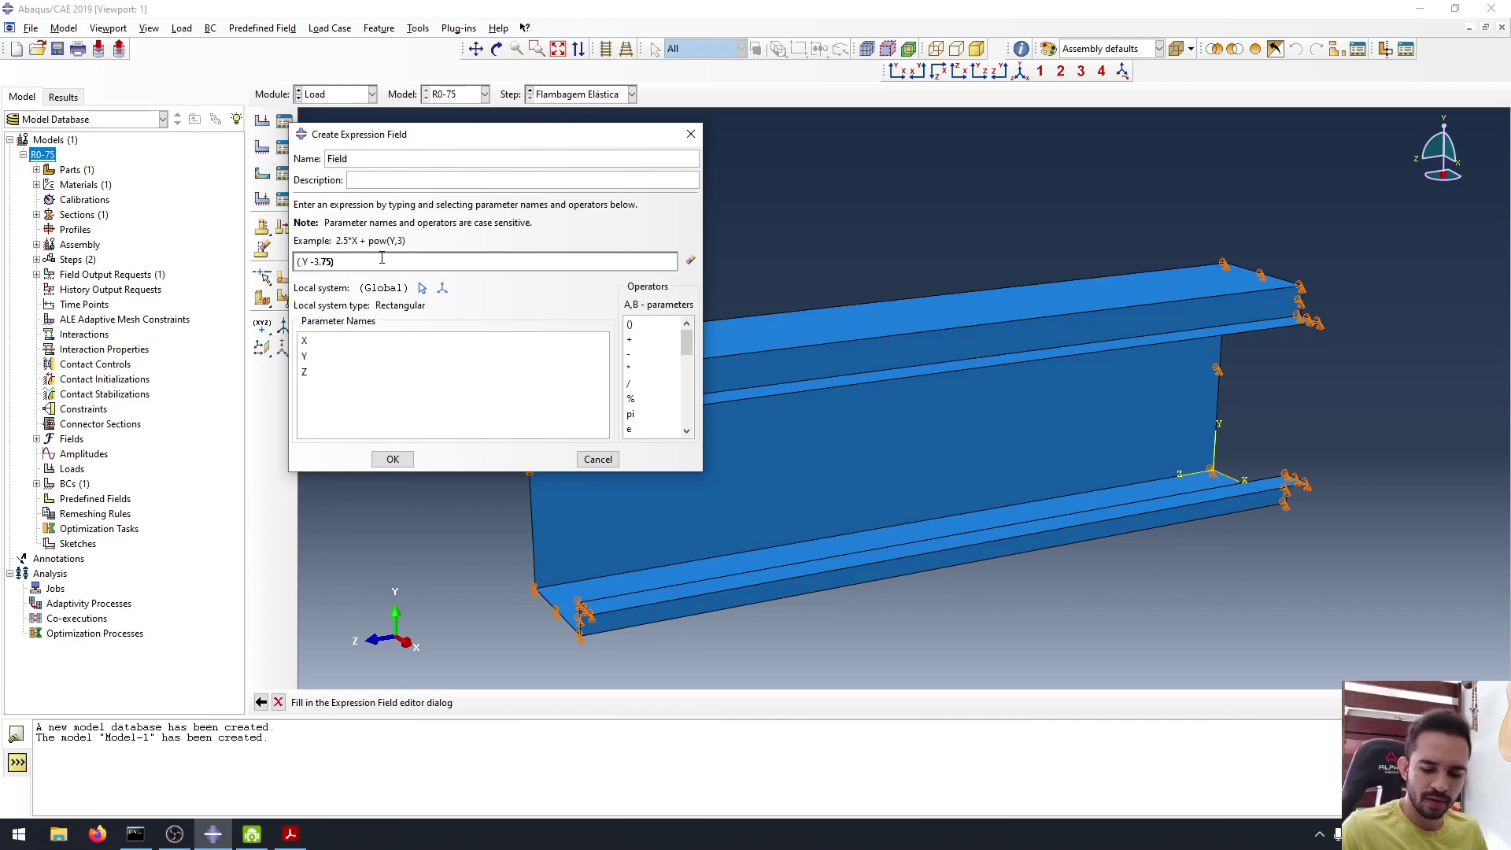
Consult the PDF's bending stress equation and the R0-75 moment of inertia, and divide the Abaqus/CAE field expression by 41.4268.
key("alt+Tab")
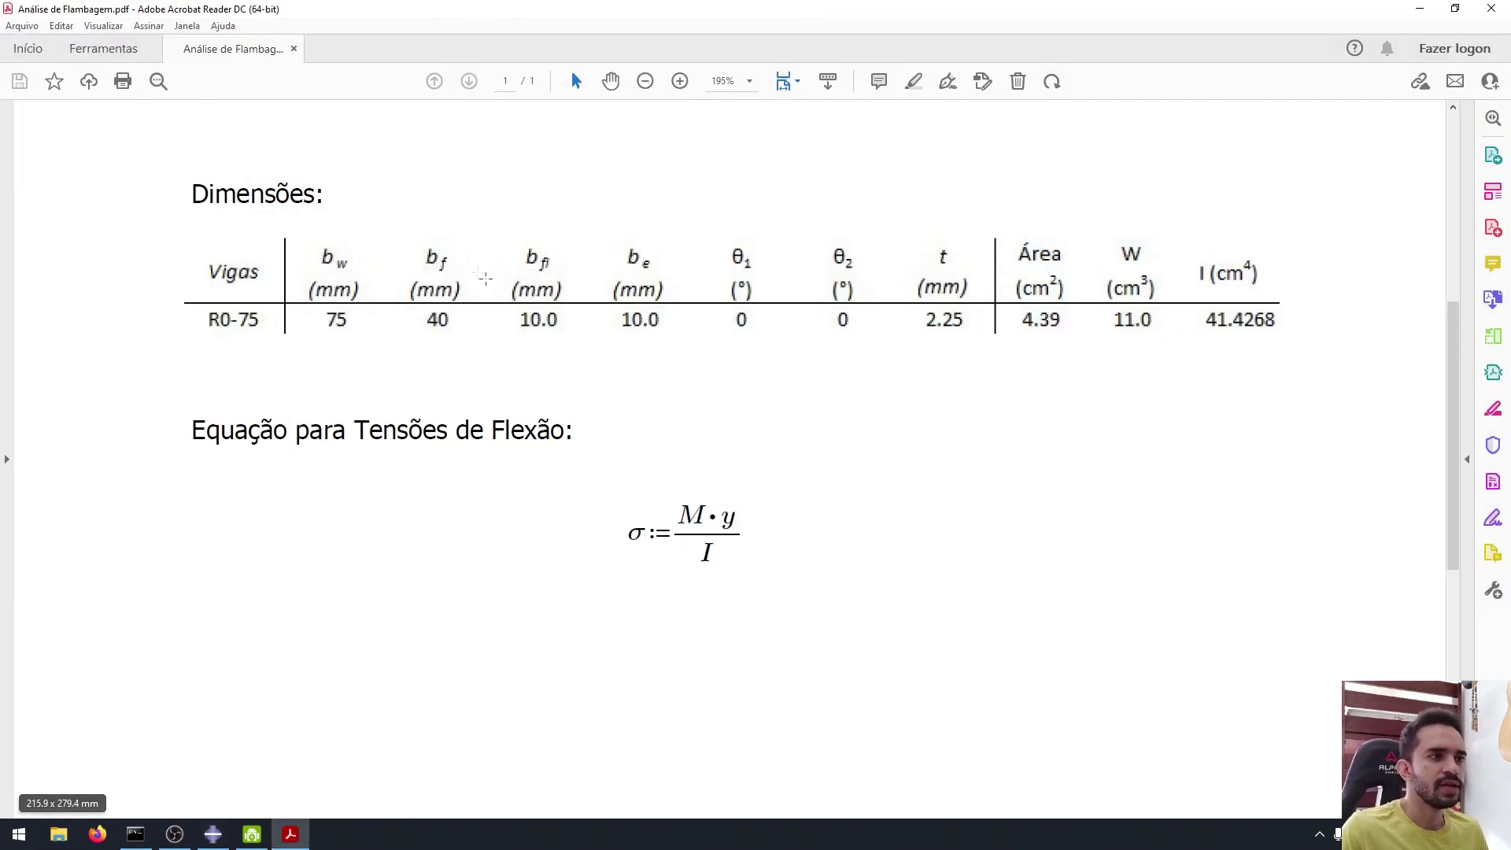
left_click_drag(726, 517, 630, 532)
key("alt+Tab")
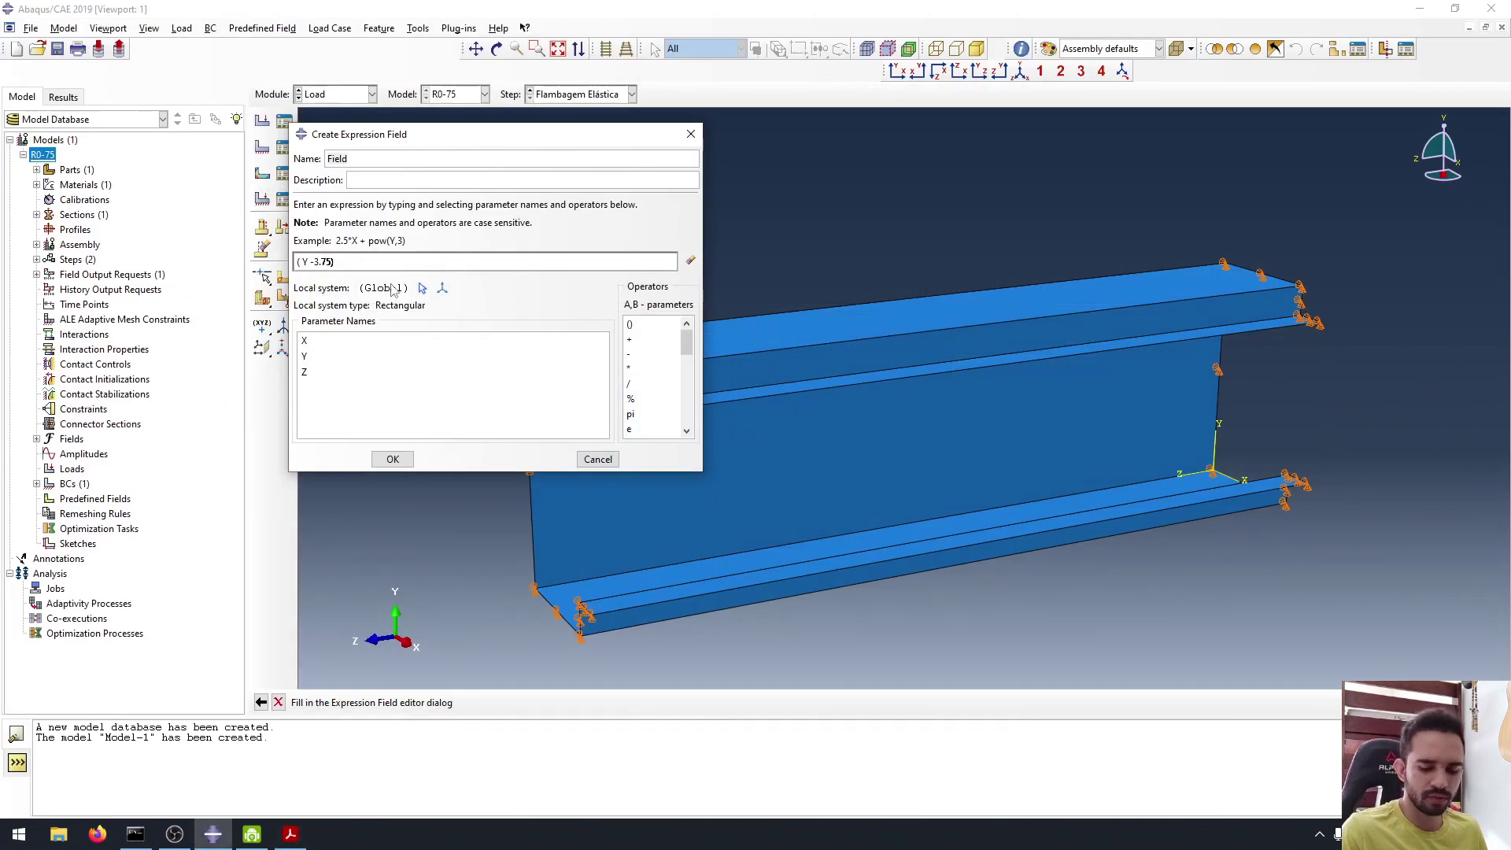
key("alt+Tab")
scroll(753, 425, "up", 2)
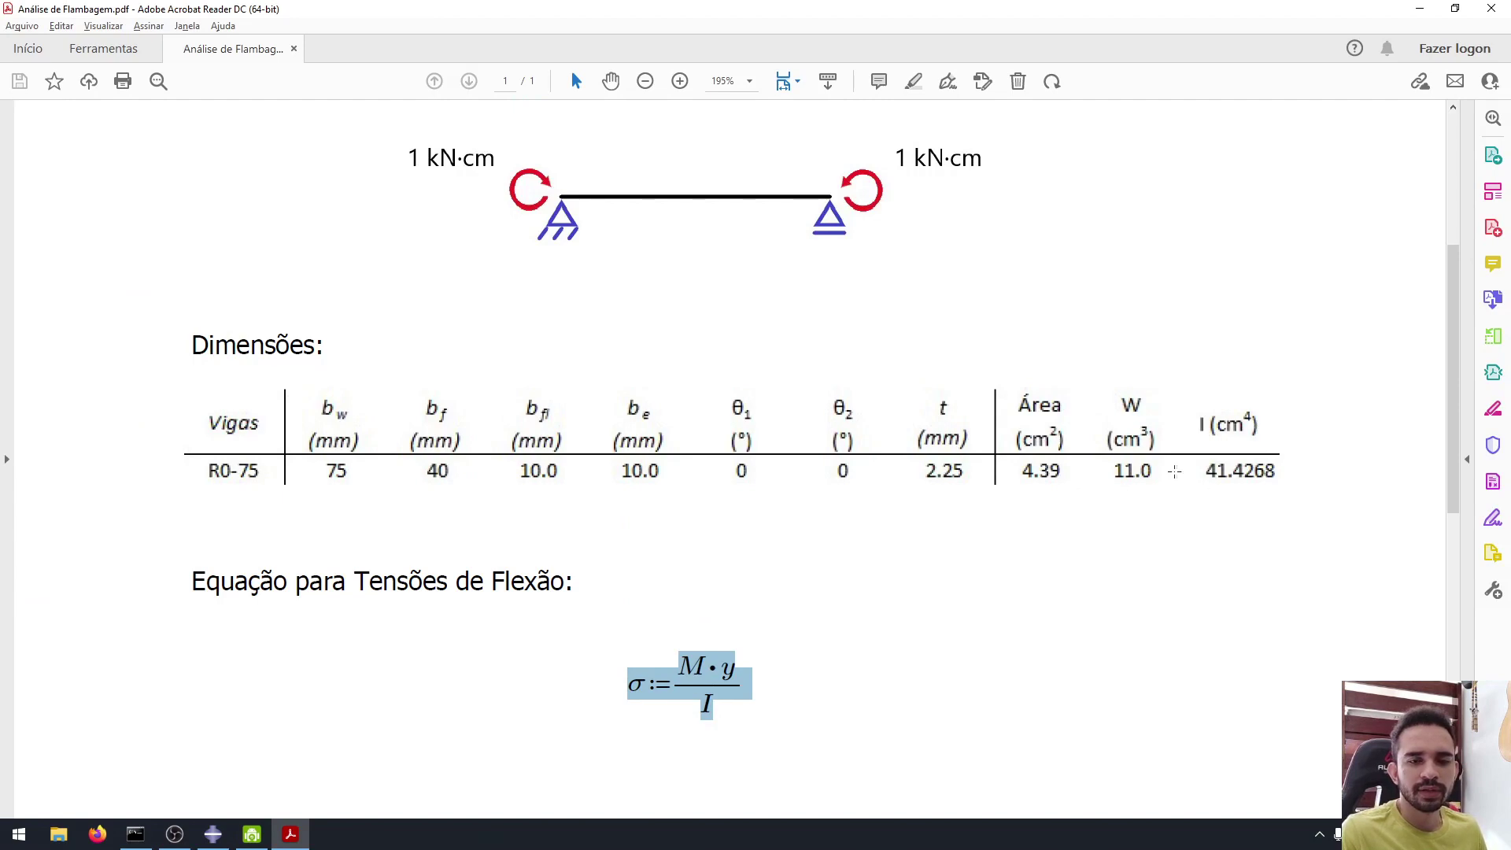
key("alt+Tab")
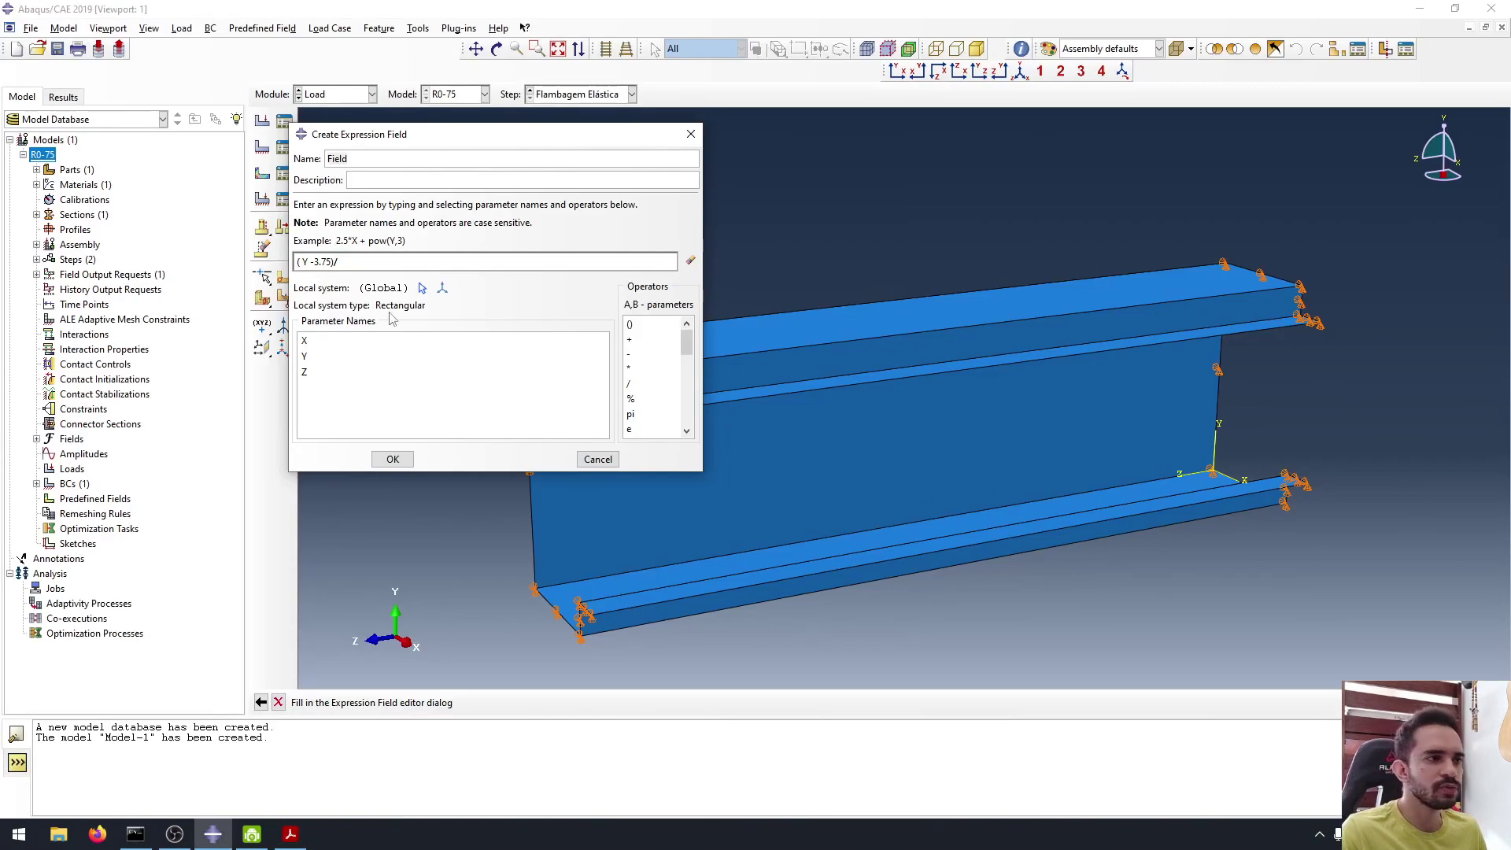
type("41.4268")
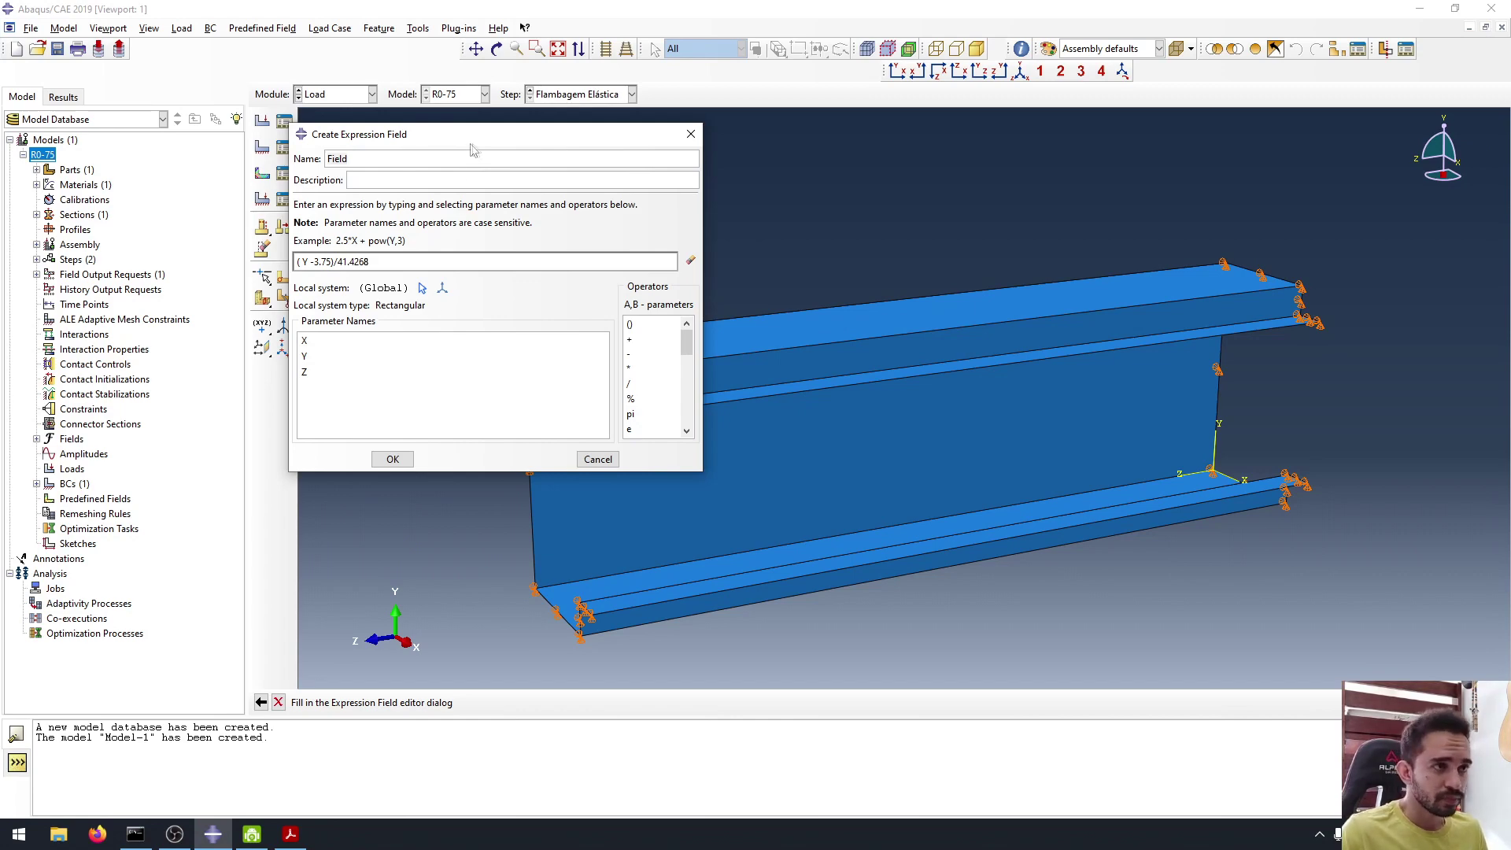
Recheck the stress equation in the PDF, multiply the Abaqus/CAE field expression by the thickness 0.225, and accept the expression field.
left_click_drag(469, 137, 606, 155)
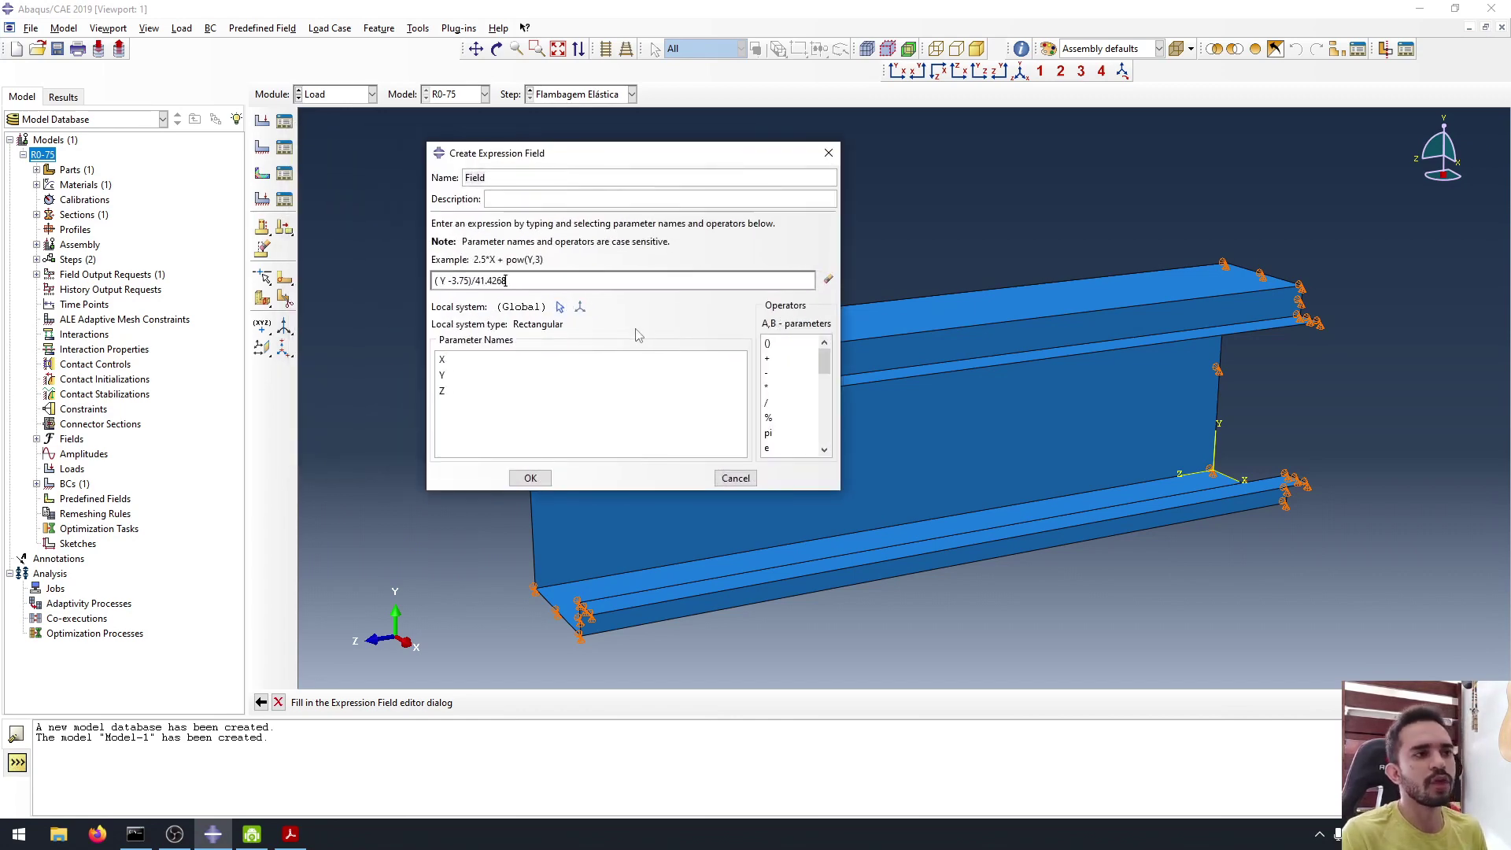
key("alt+Tab")
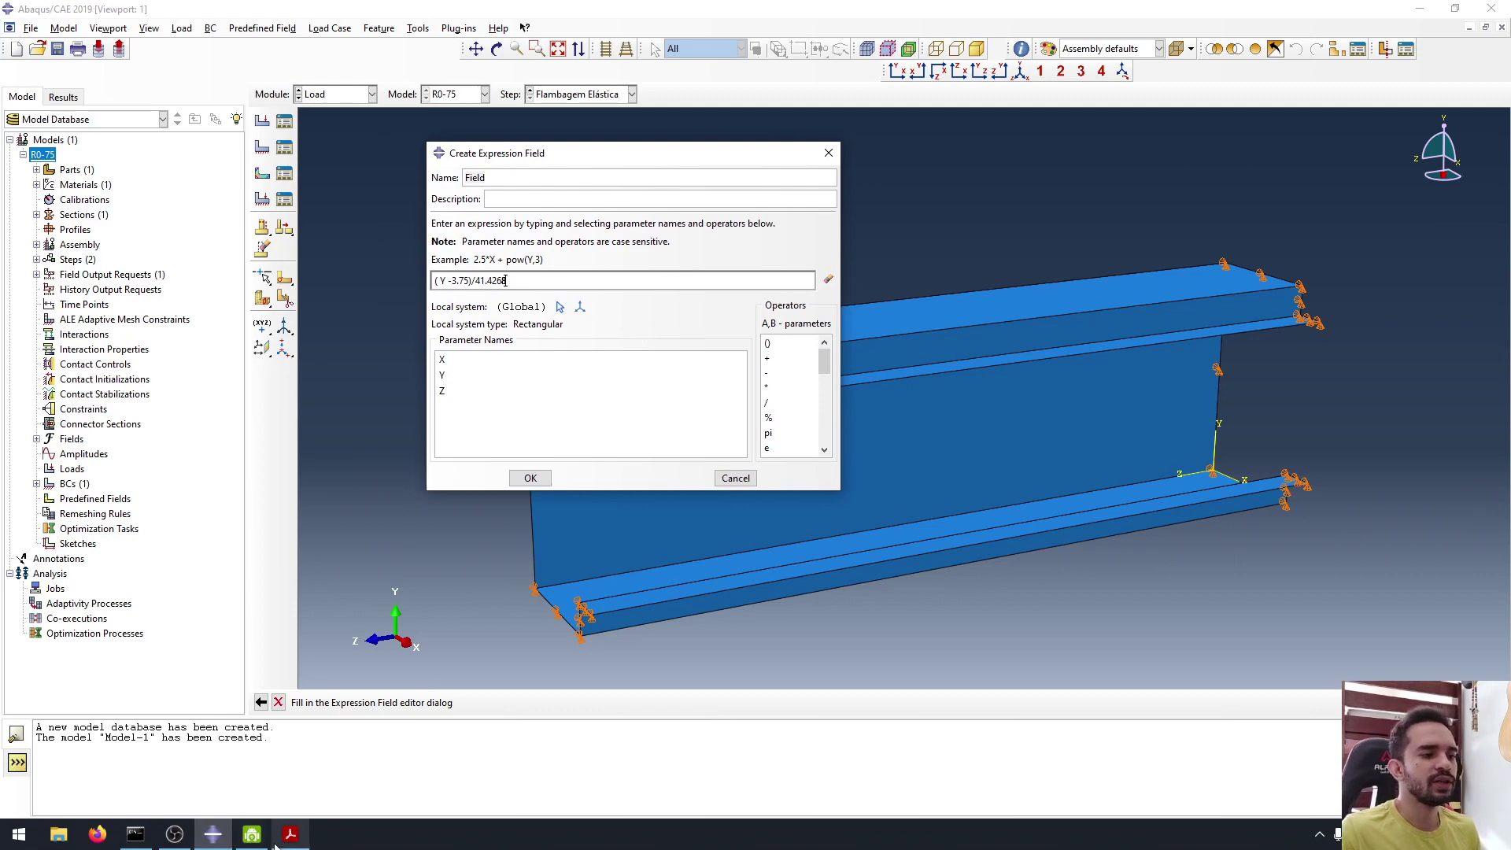
scroll(640, 653, "down", 4)
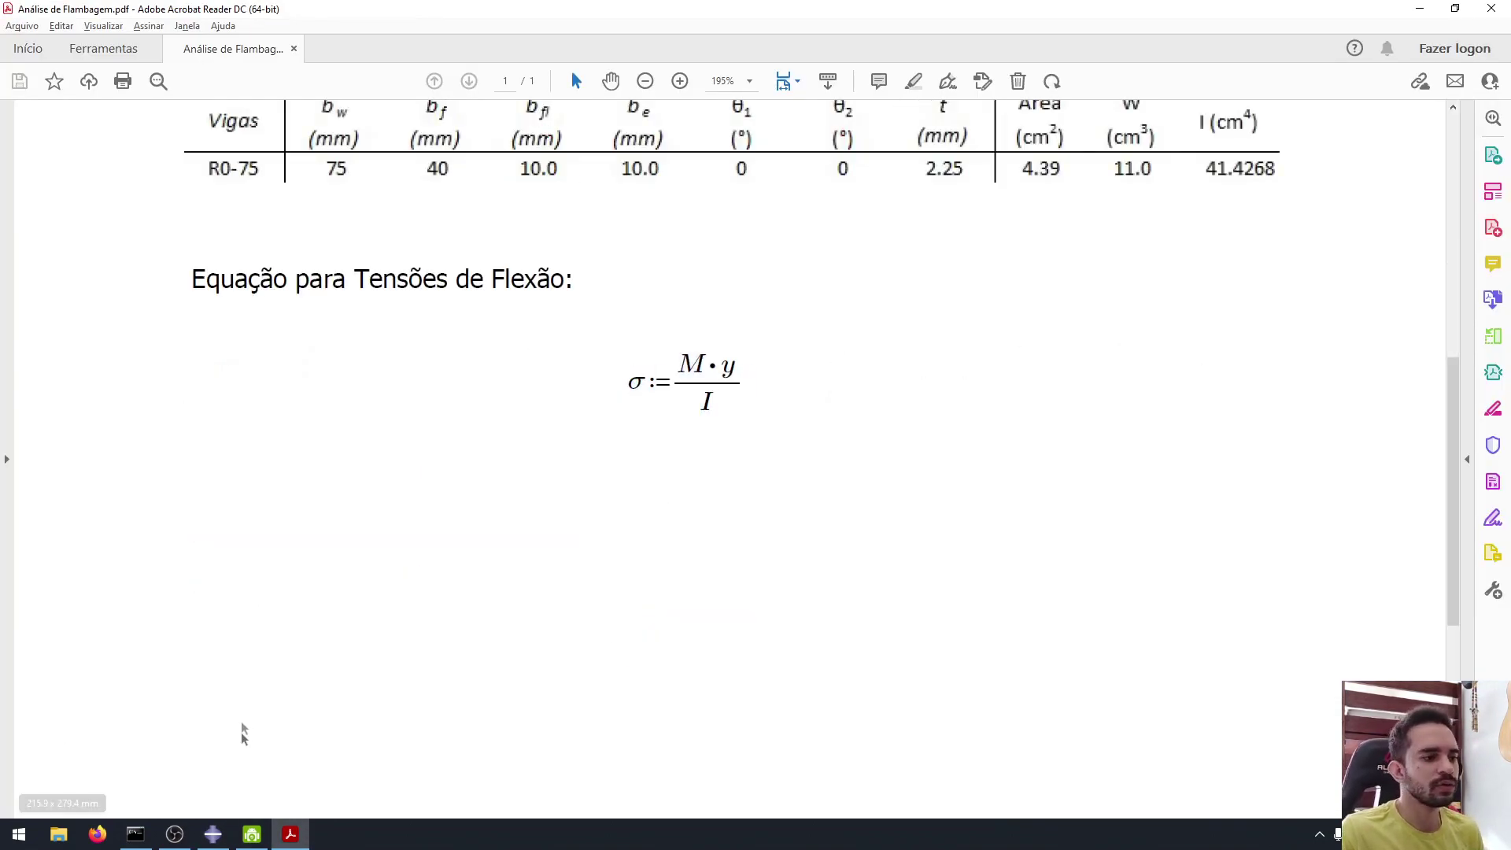
left_click(226, 842)
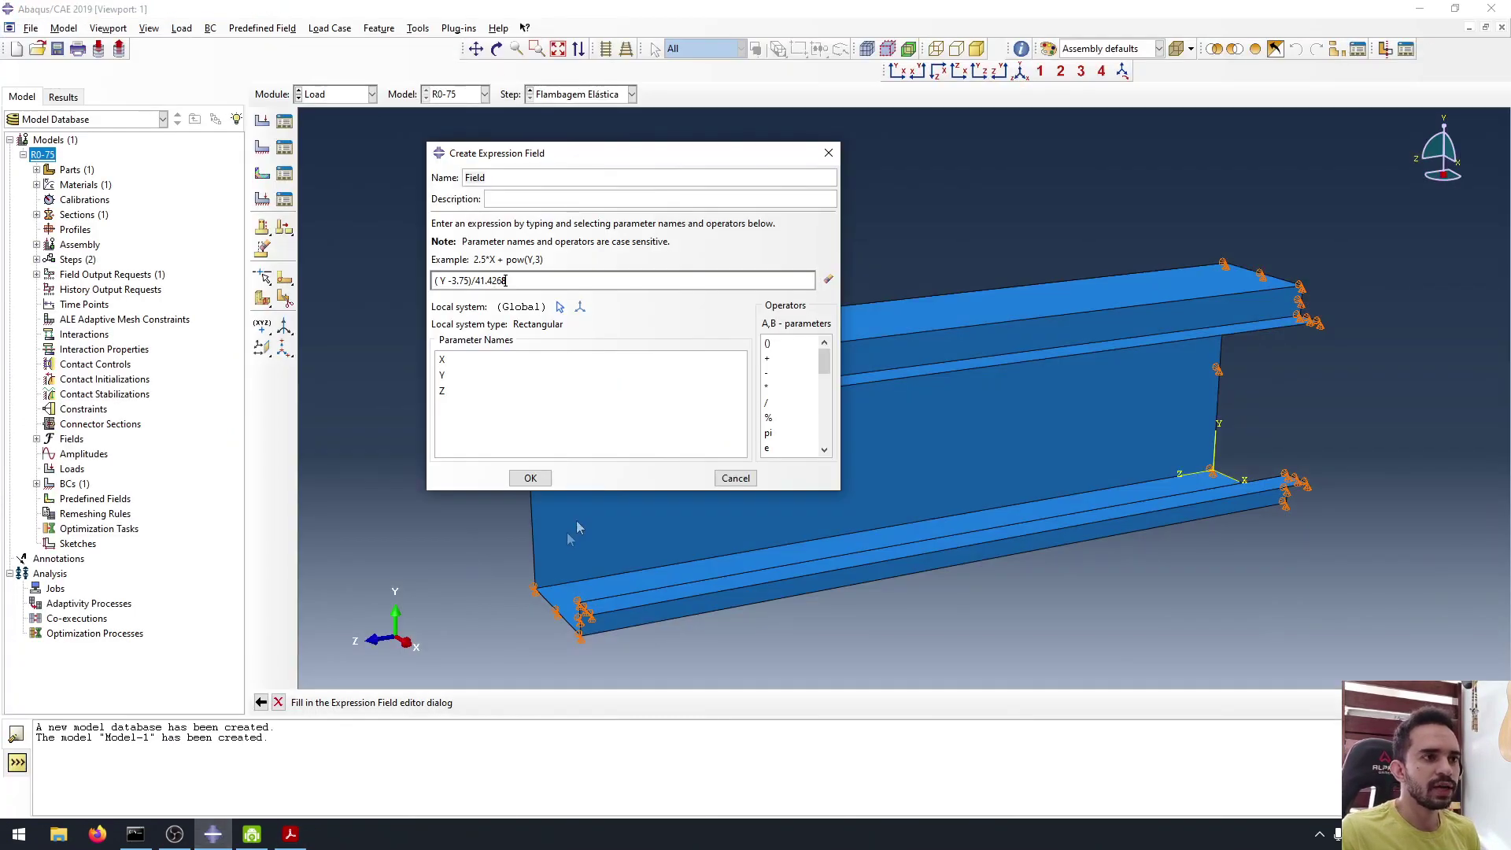
left_click_drag(597, 158, 554, 155)
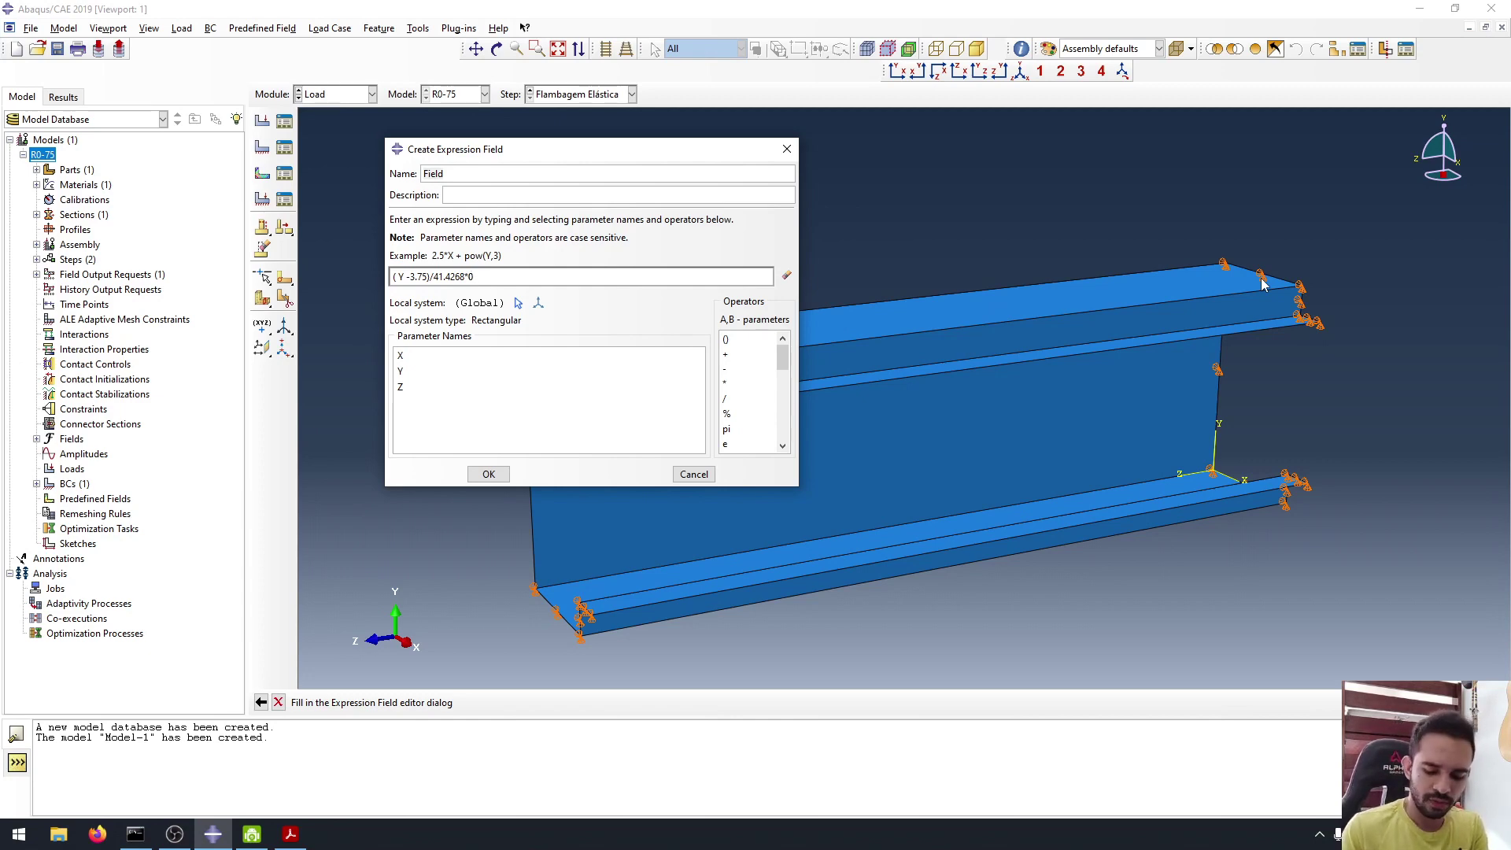
type("5")
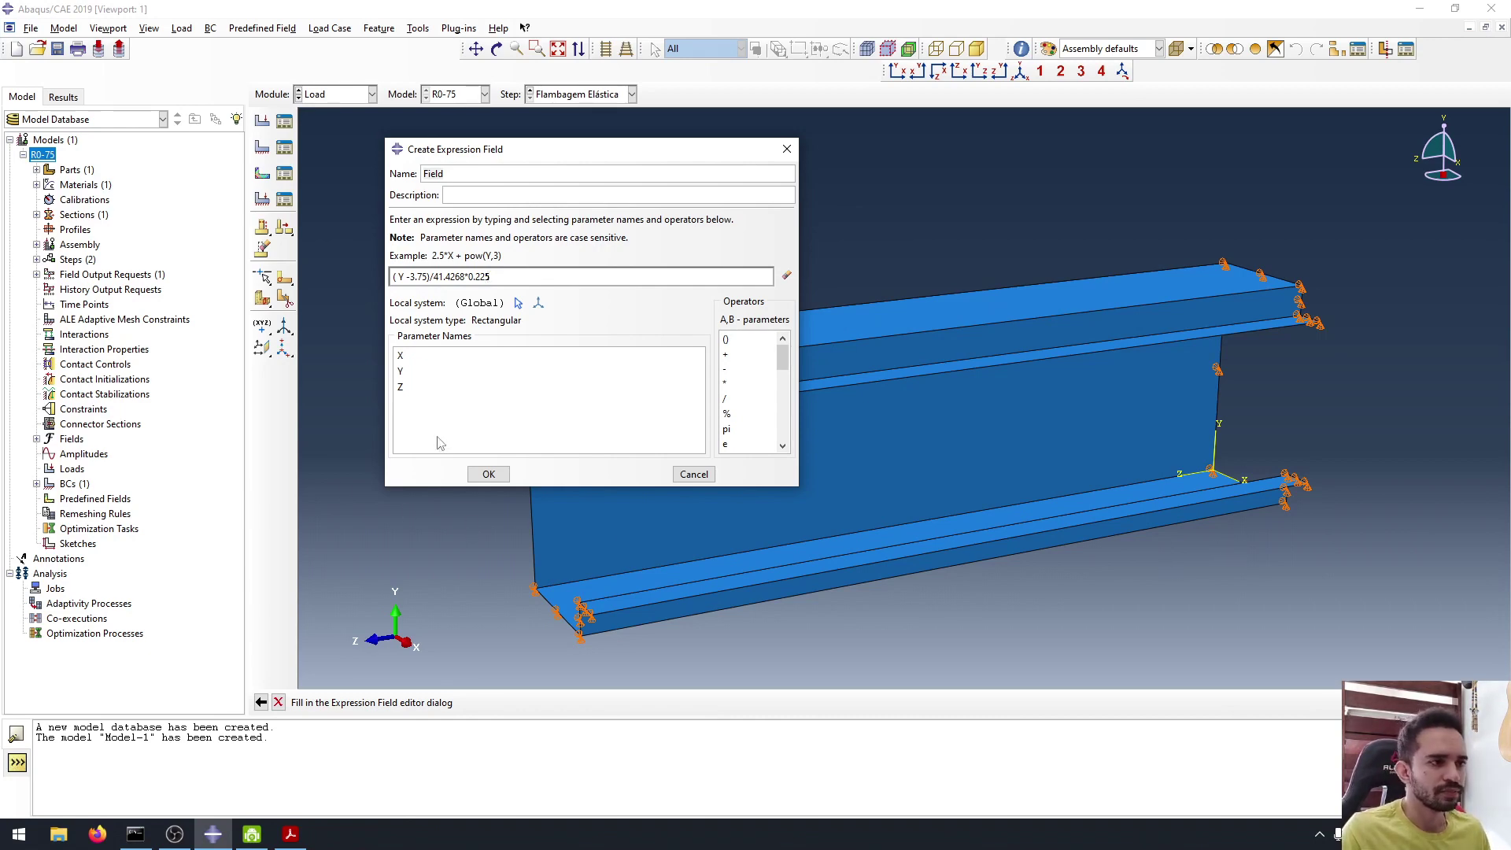
left_click(489, 475)
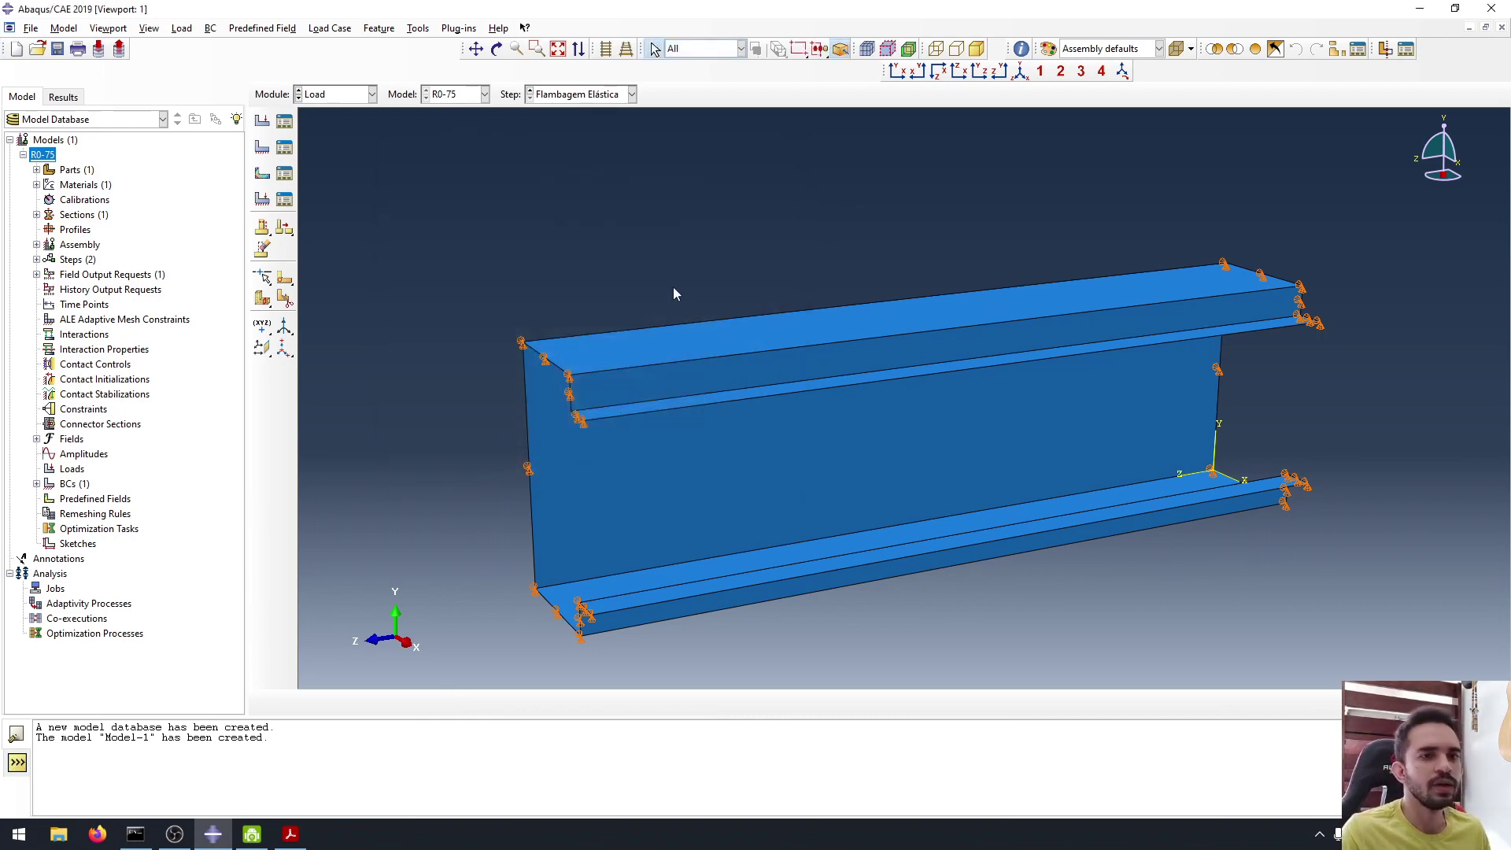
left_click(262, 122)
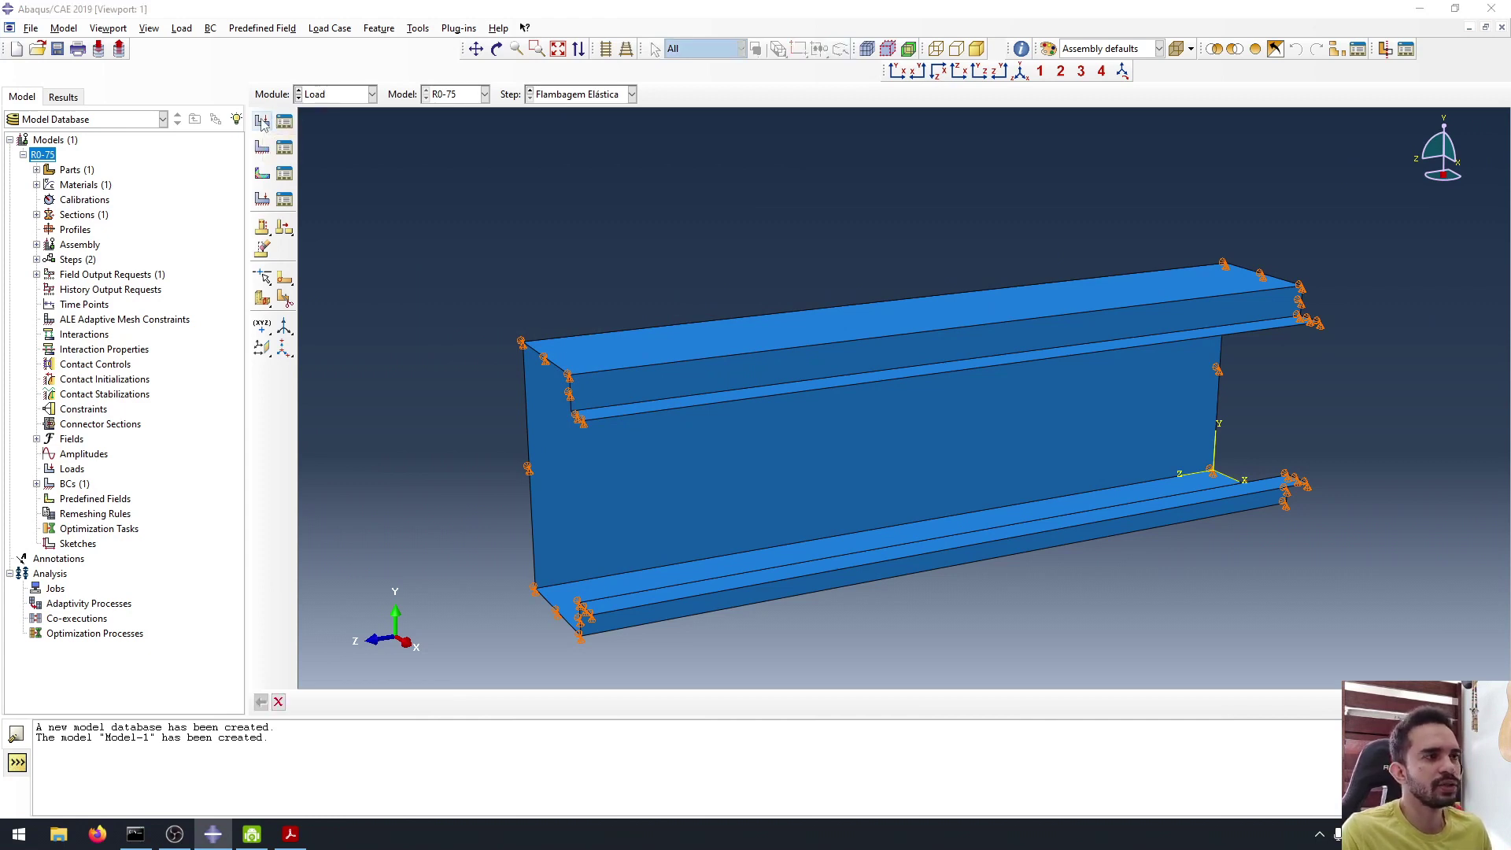
type("Esf")
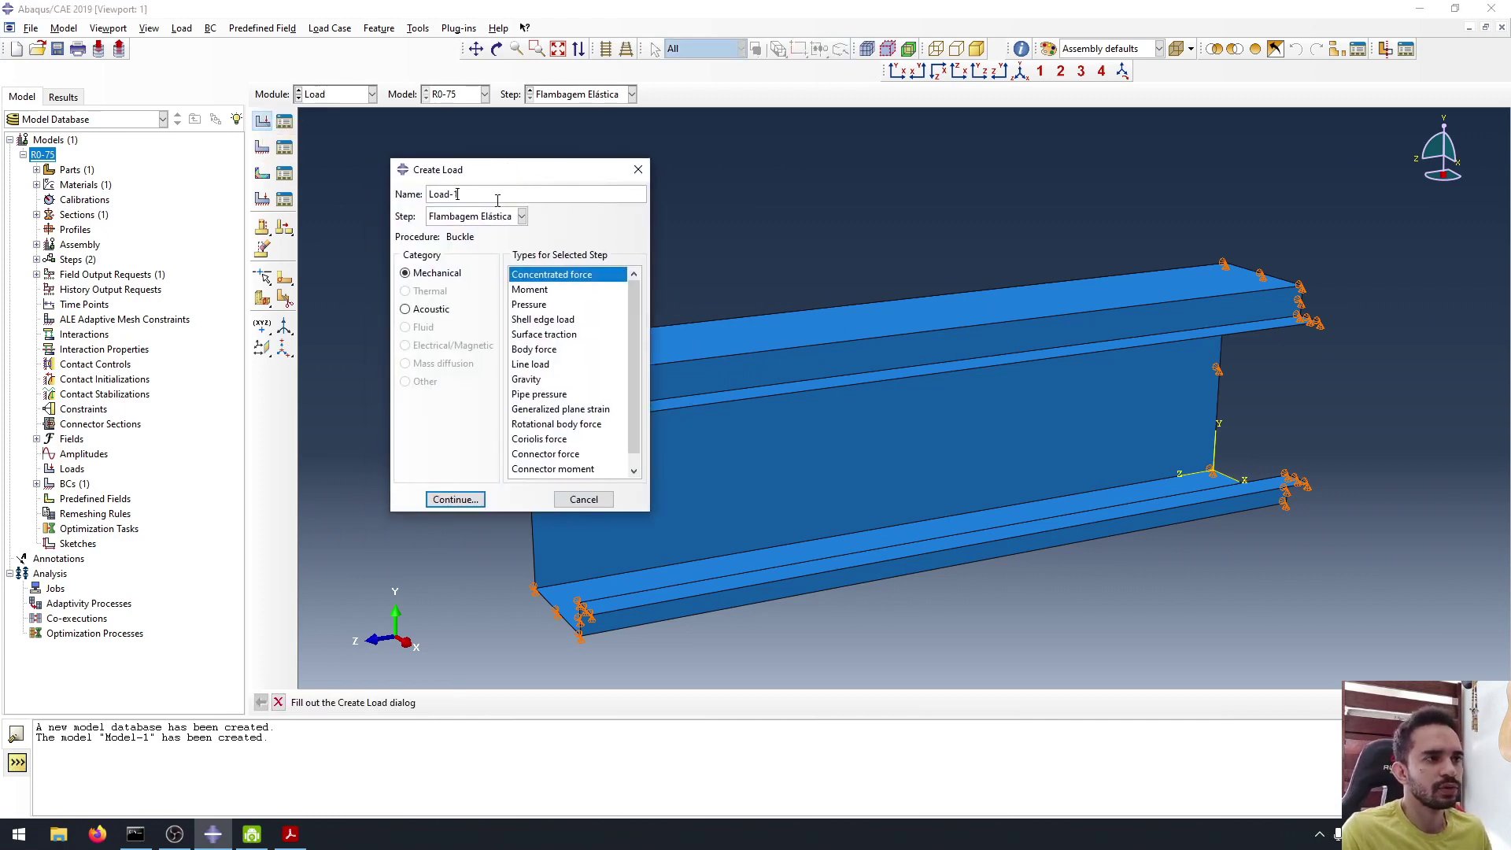
type("orço")
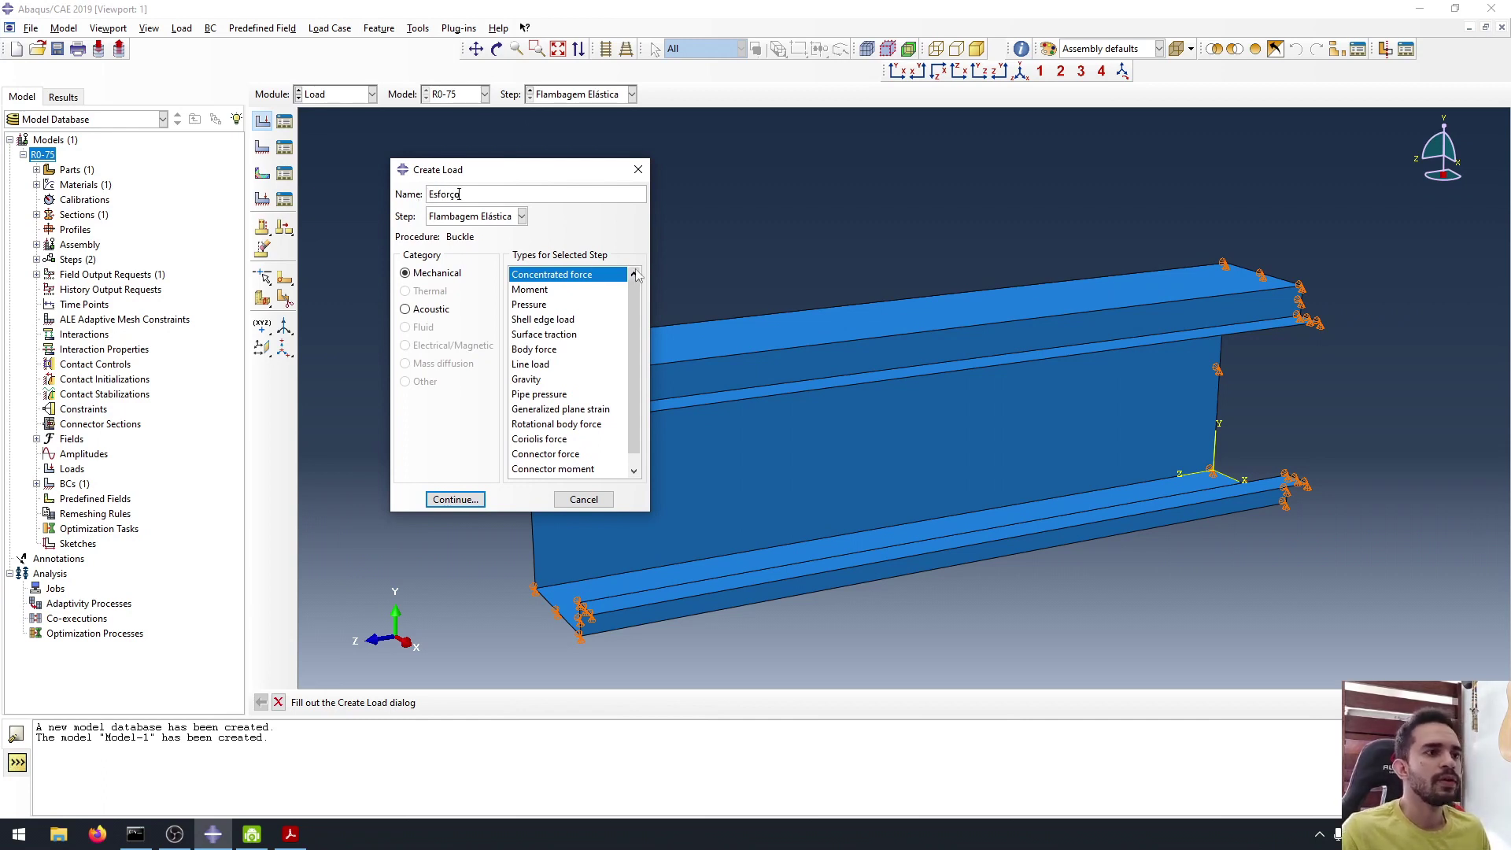
left_click(549, 320)
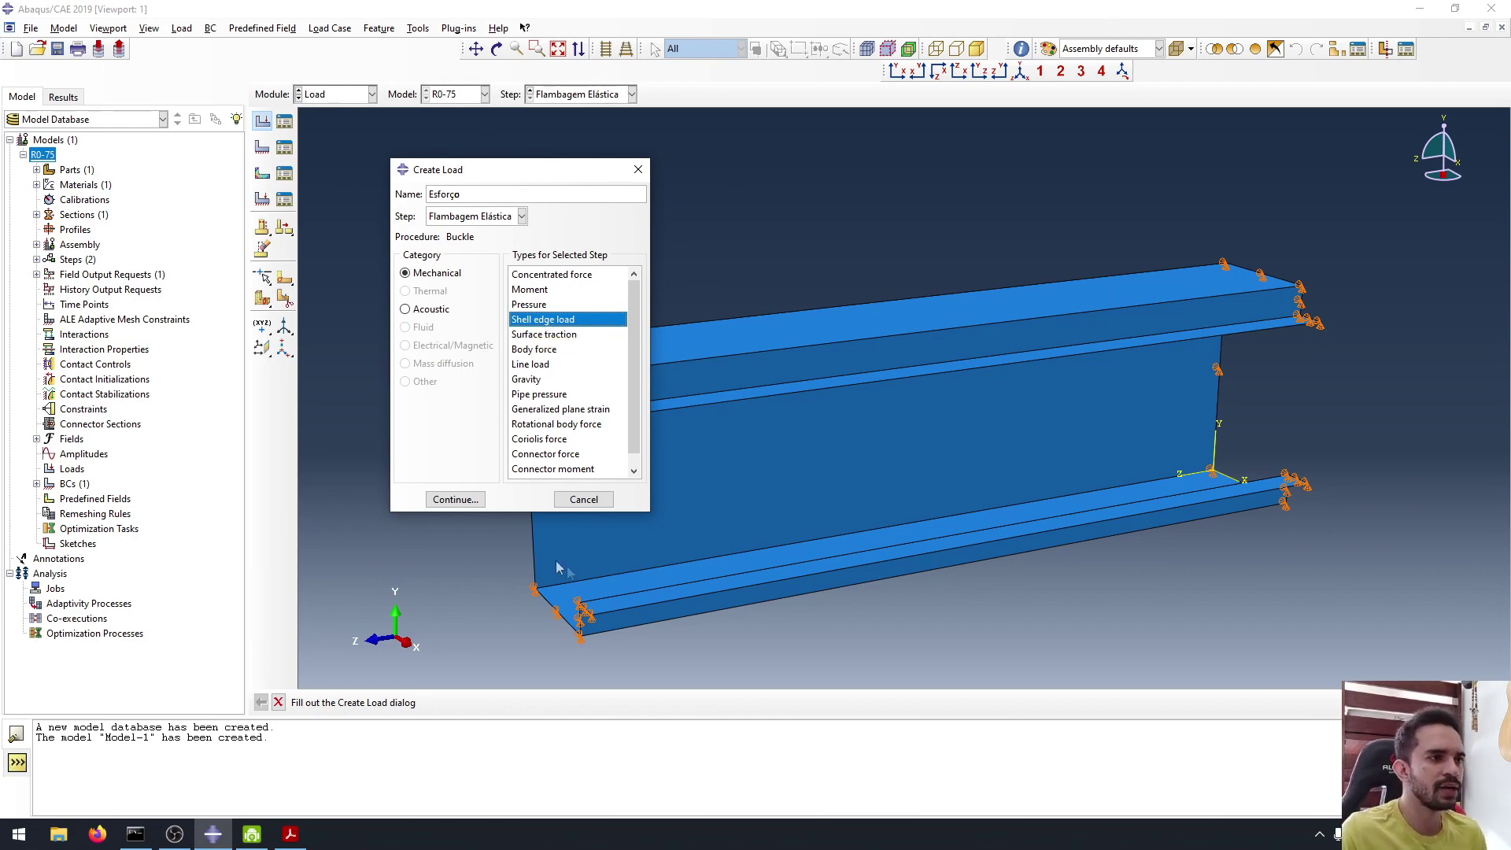
left_click(474, 502)
scroll(653, 433, "up", 4)
left_click_drag(654, 442, 664, 444, "ctrl+alt")
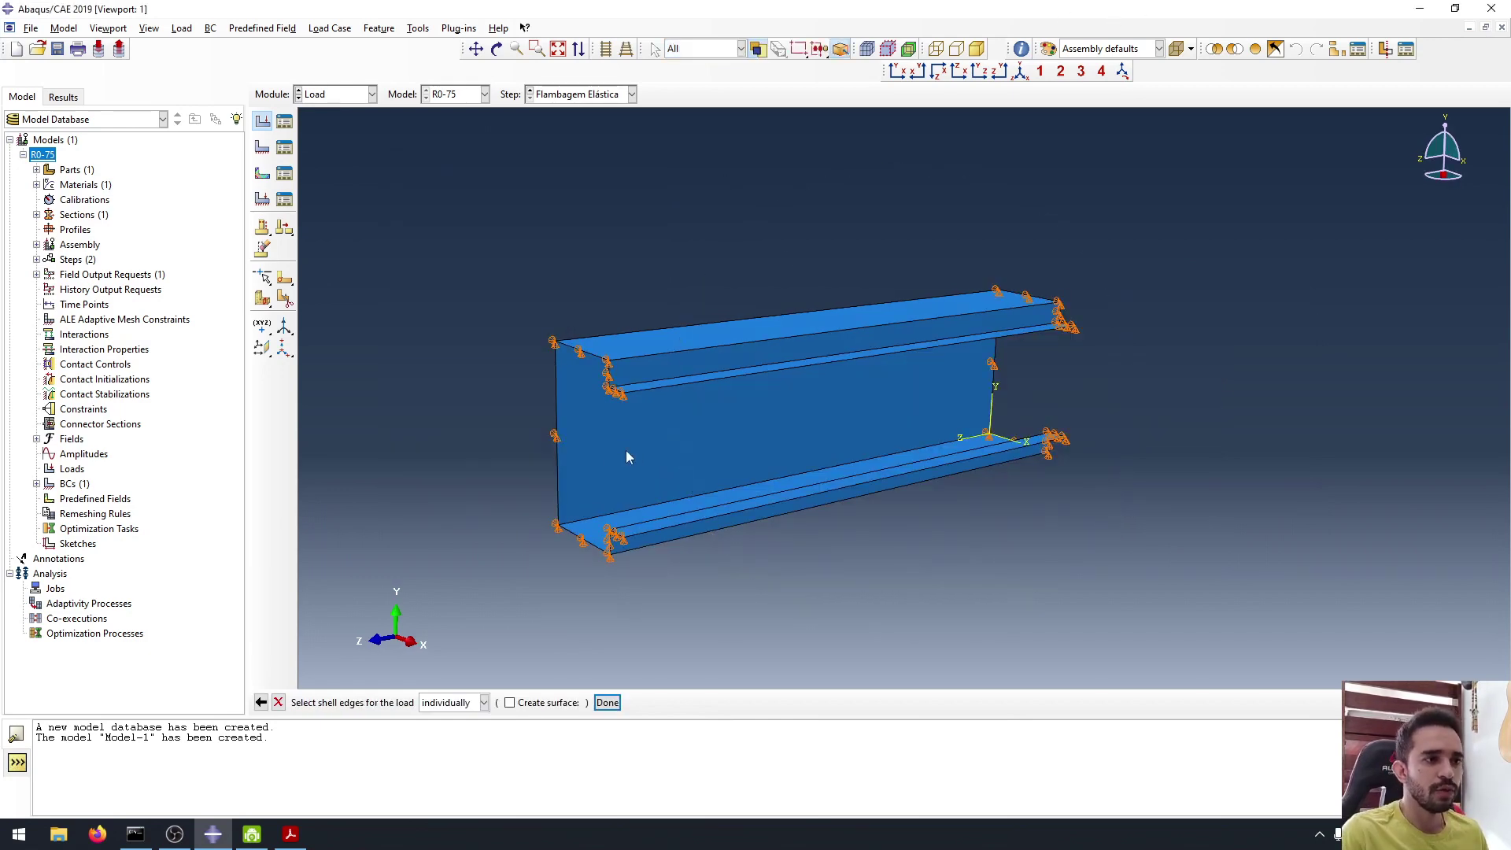
left_click_drag(587, 472, 574, 446, "ctrl+alt")
scroll(573, 447, "down", 2)
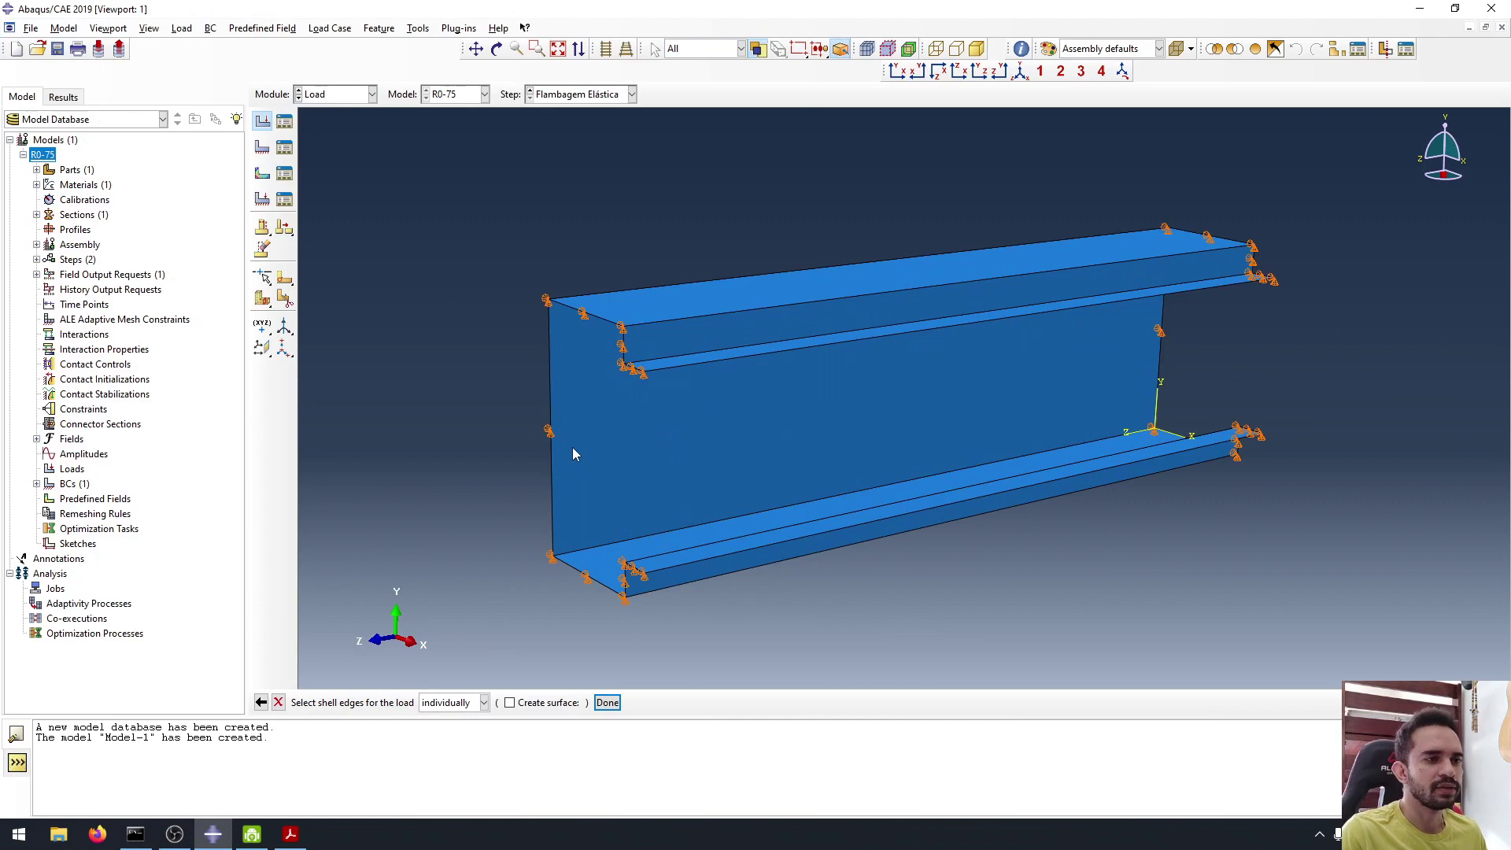
left_click(570, 572)
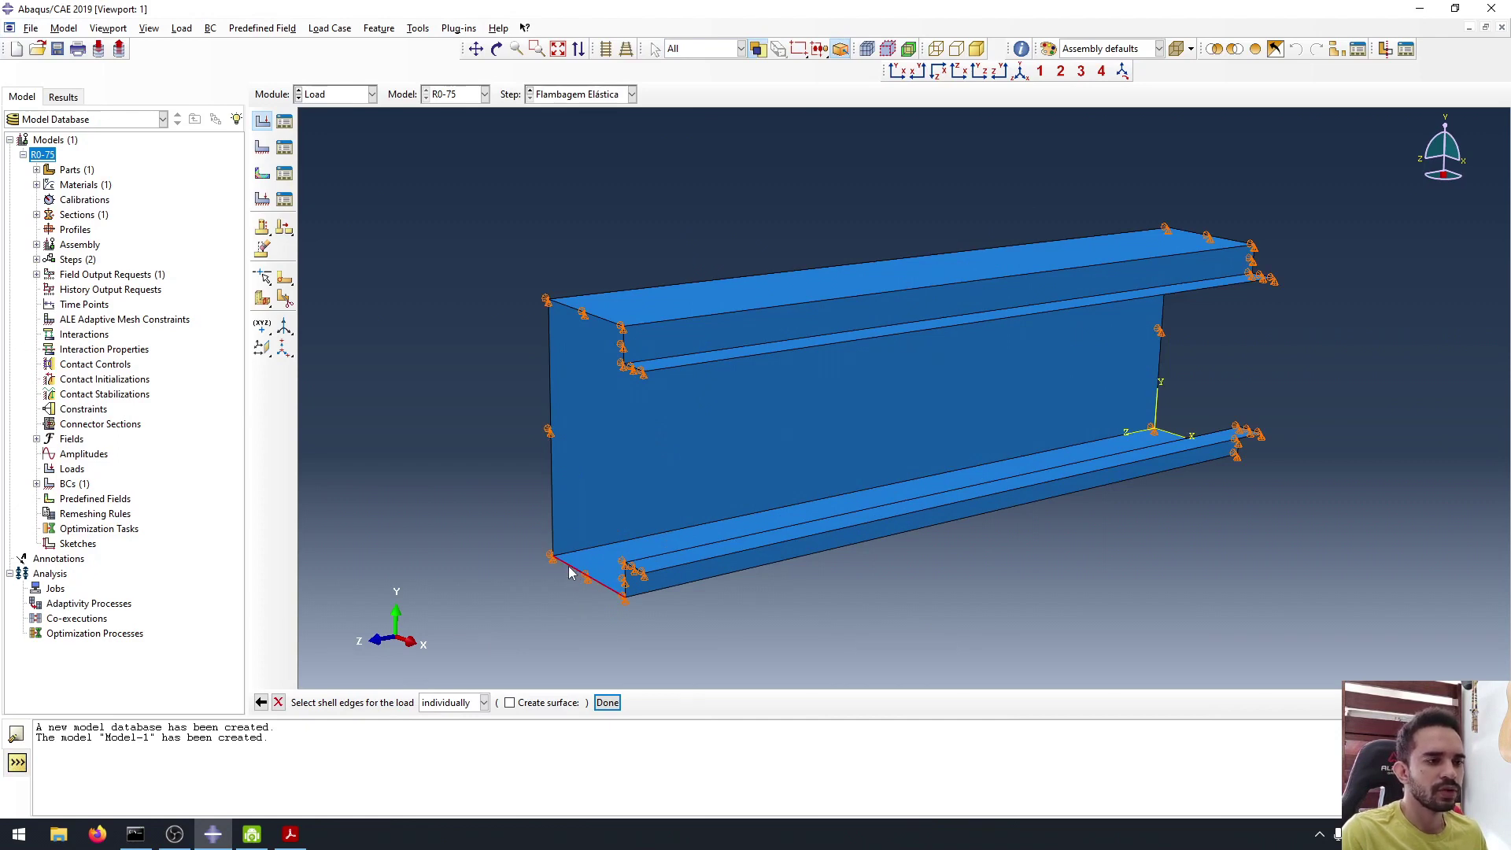
left_click(553, 477, "shift")
left_click(602, 318, "shift")
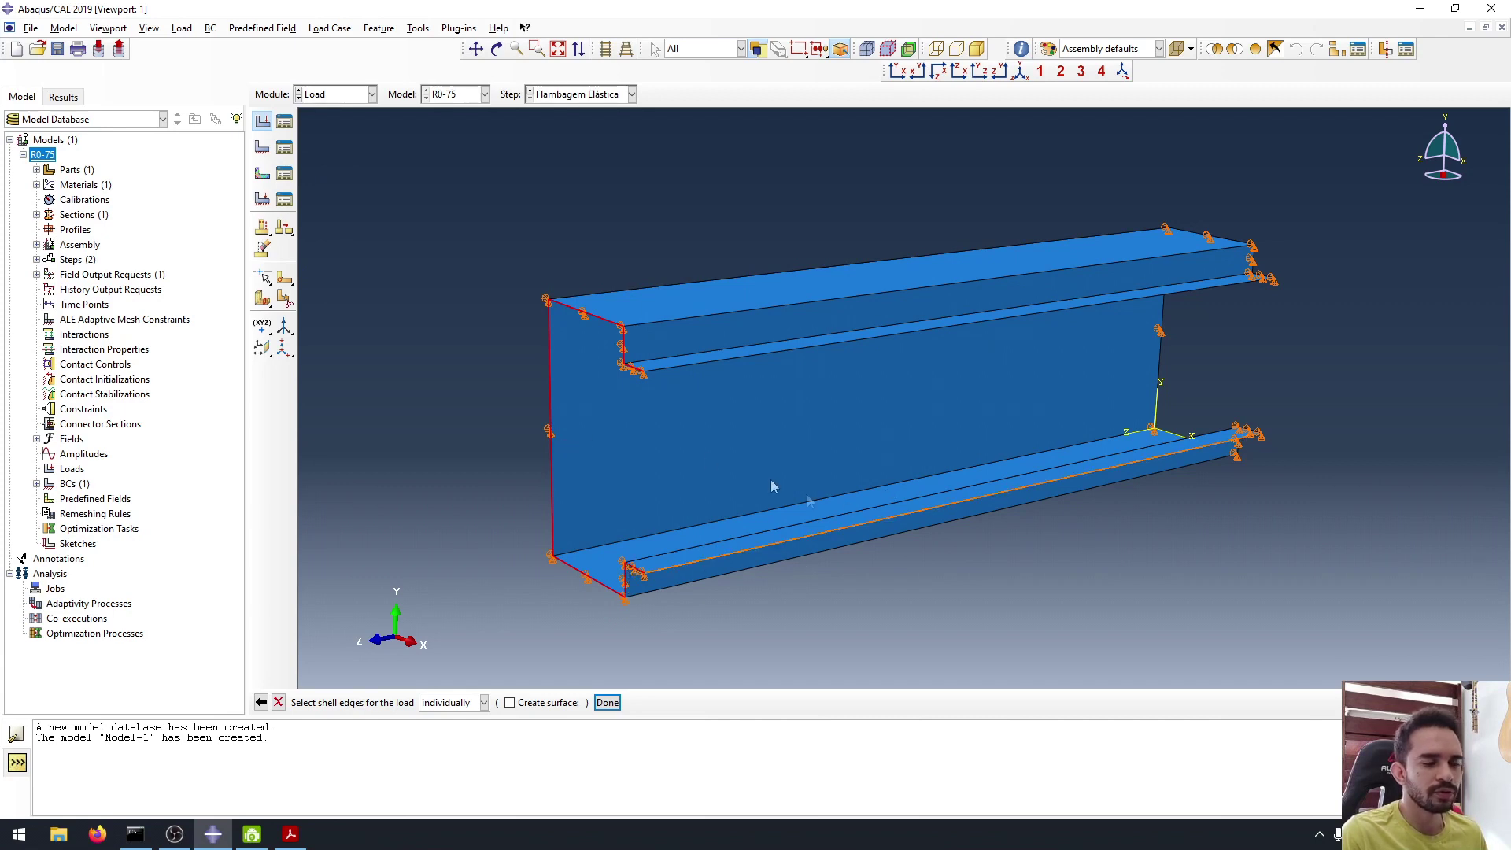
mouse_move(679, 464)
middle_mouse_down("ctrl+alt")
mouse_move(699, 460)
mouse_move(690, 451)
middle_mouse_up("ctrl+alt")
left_click_drag(690, 451, 719, 449, "ctrl+alt")
left_click_drag(958, 401, 712, 387, "ctrl+alt")
left_click_drag(1153, 344, 1087, 382, "ctrl+alt")
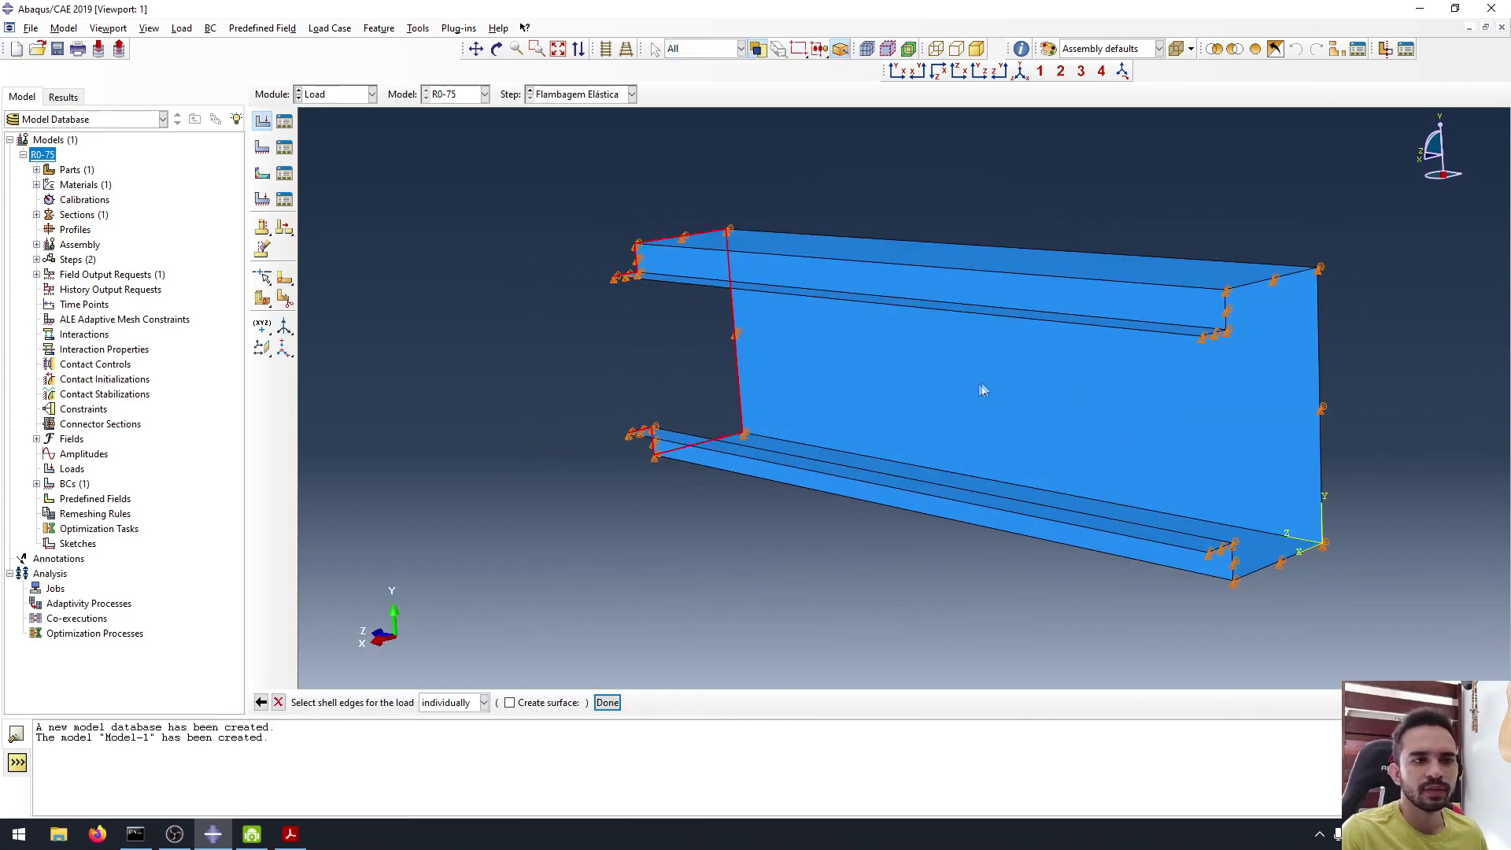
middle_click(1212, 424)
middle_click_drag(1212, 423, 1007, 453, "ctrl+alt")
left_click(1026, 579)
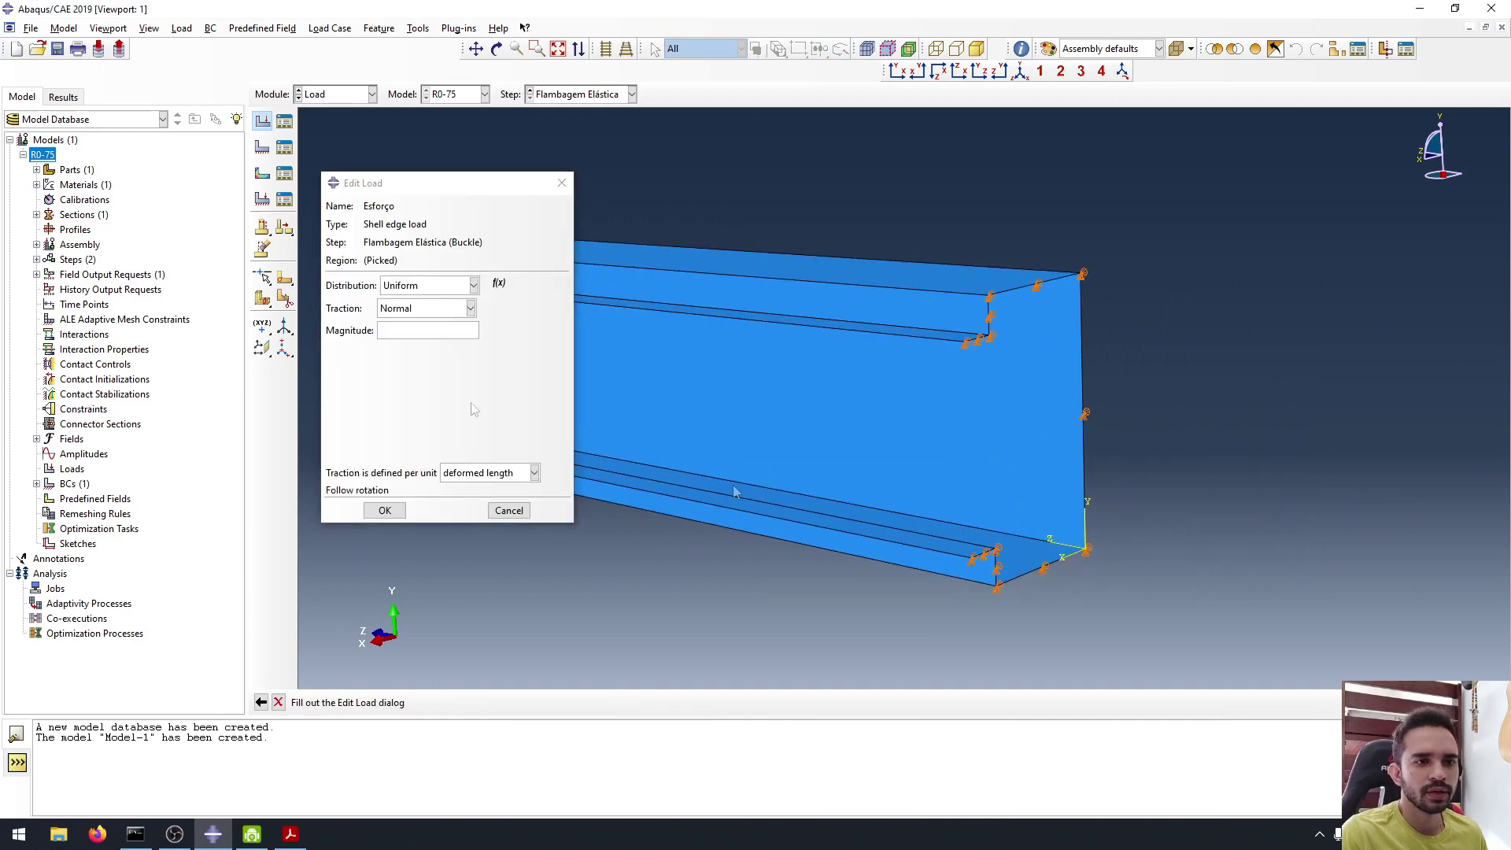
left_click(509, 510)
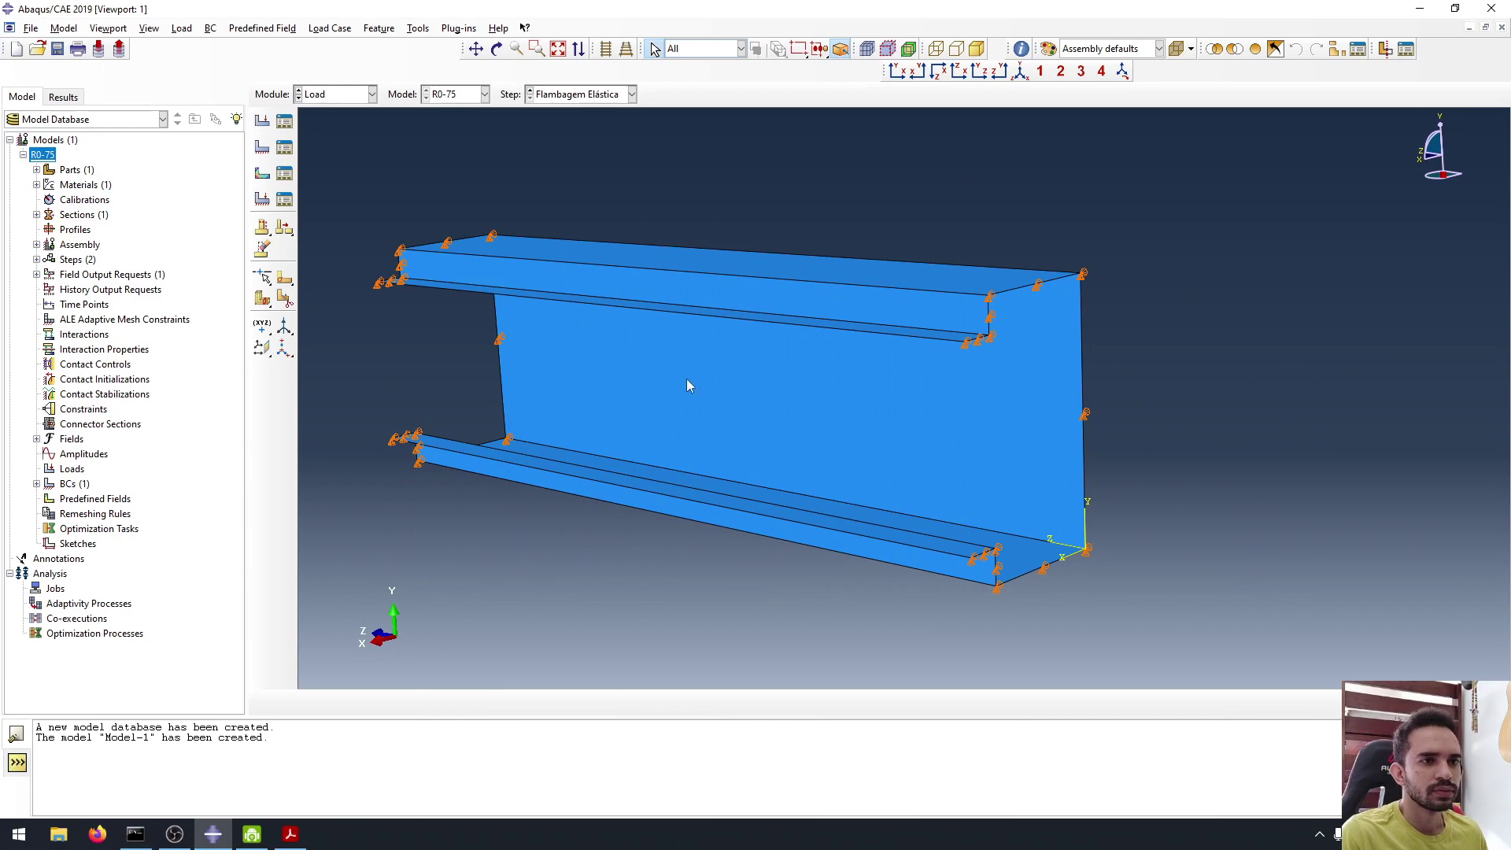
Create a mechanical shell edge load named Esforço in the Flambagem Elástica step and proceed to its edge selection.
left_click_drag(598, 384, 951, 370, "ctrl+alt")
left_click(262, 120)
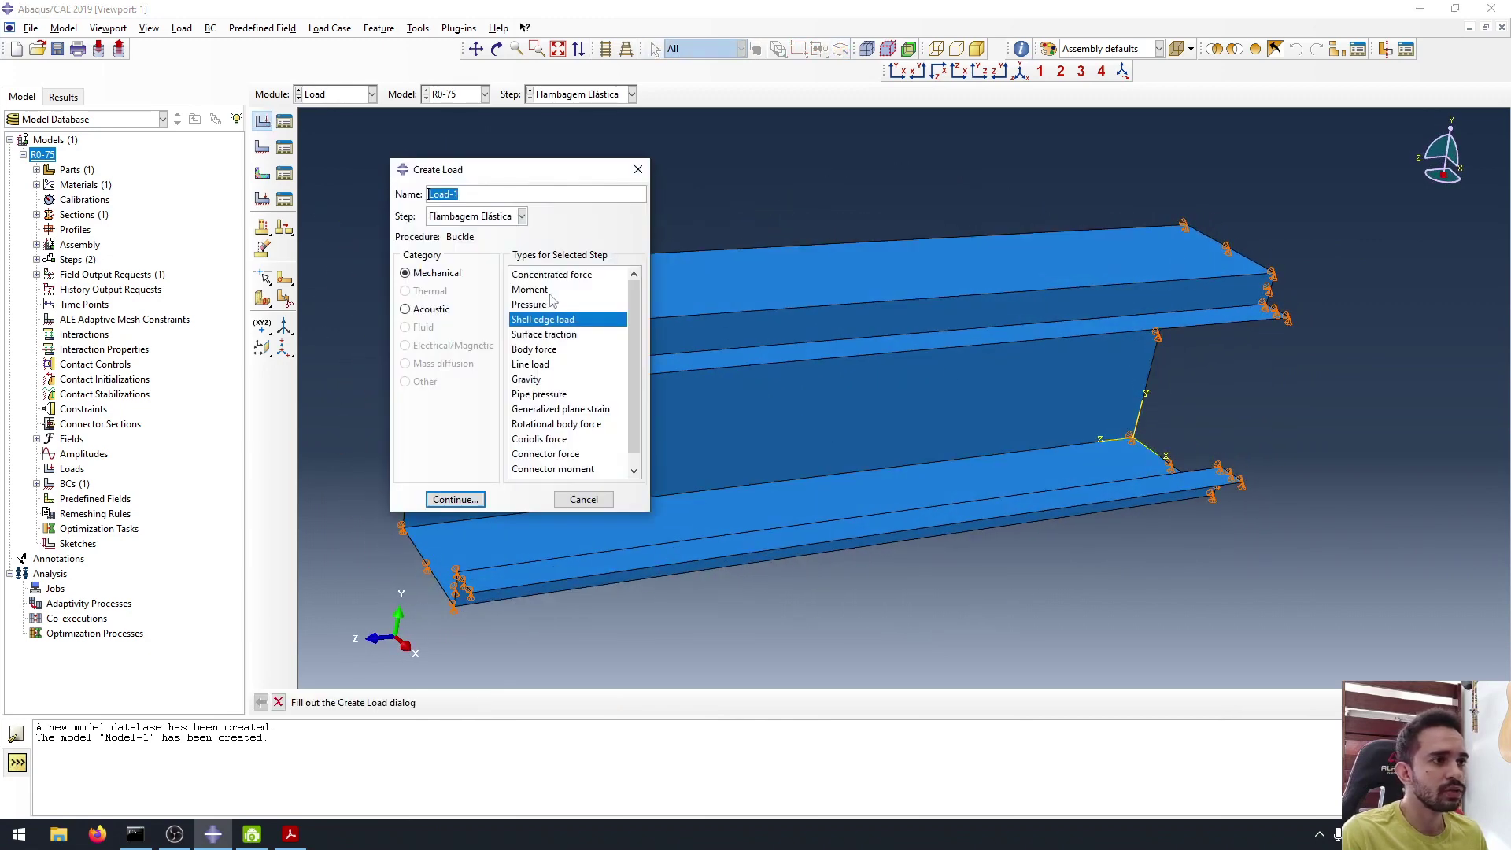
type("Esforço")
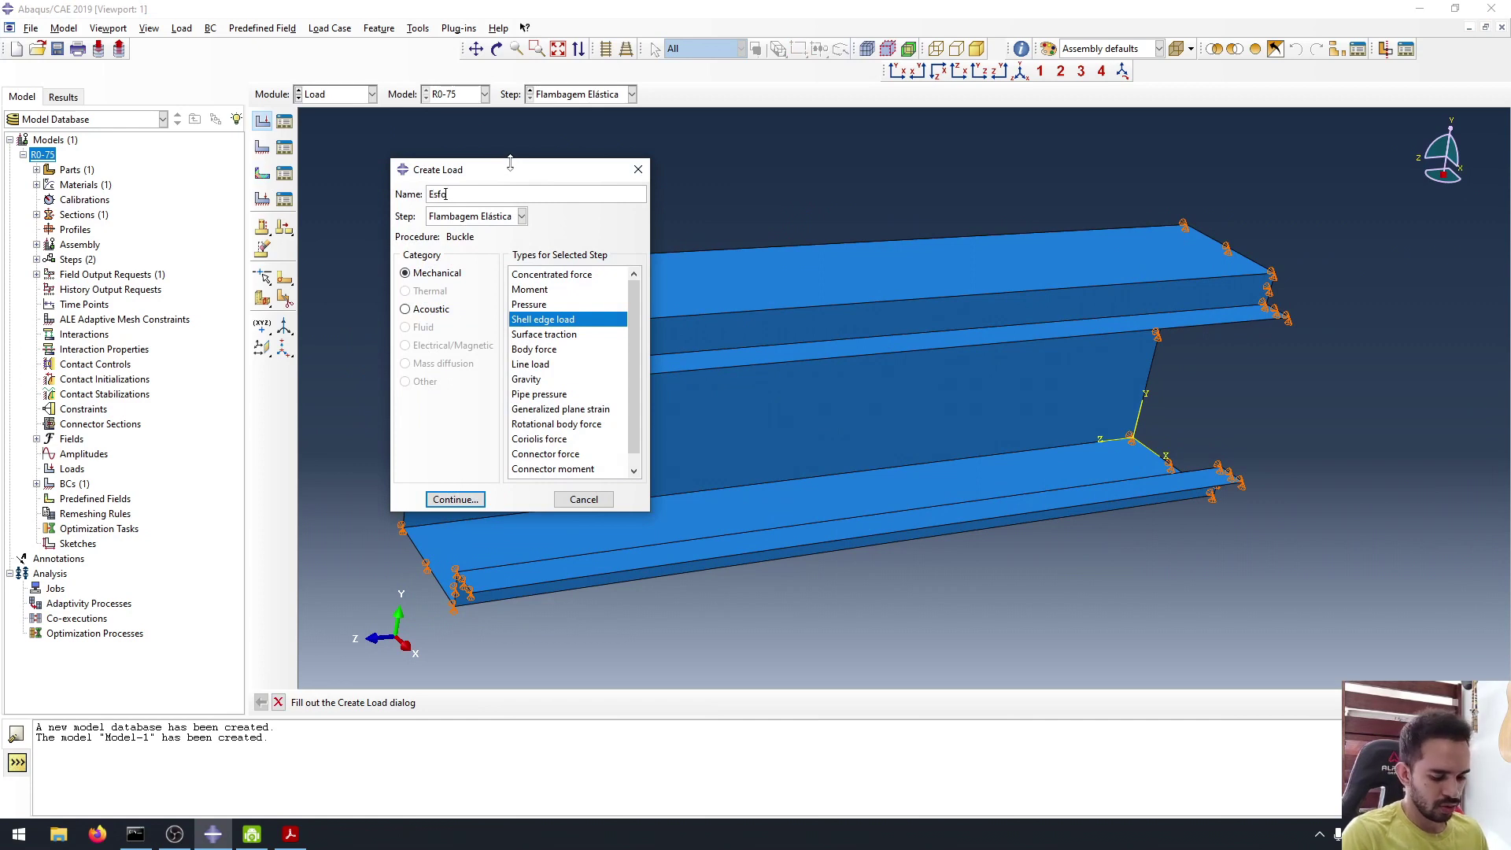
left_click(455, 501)
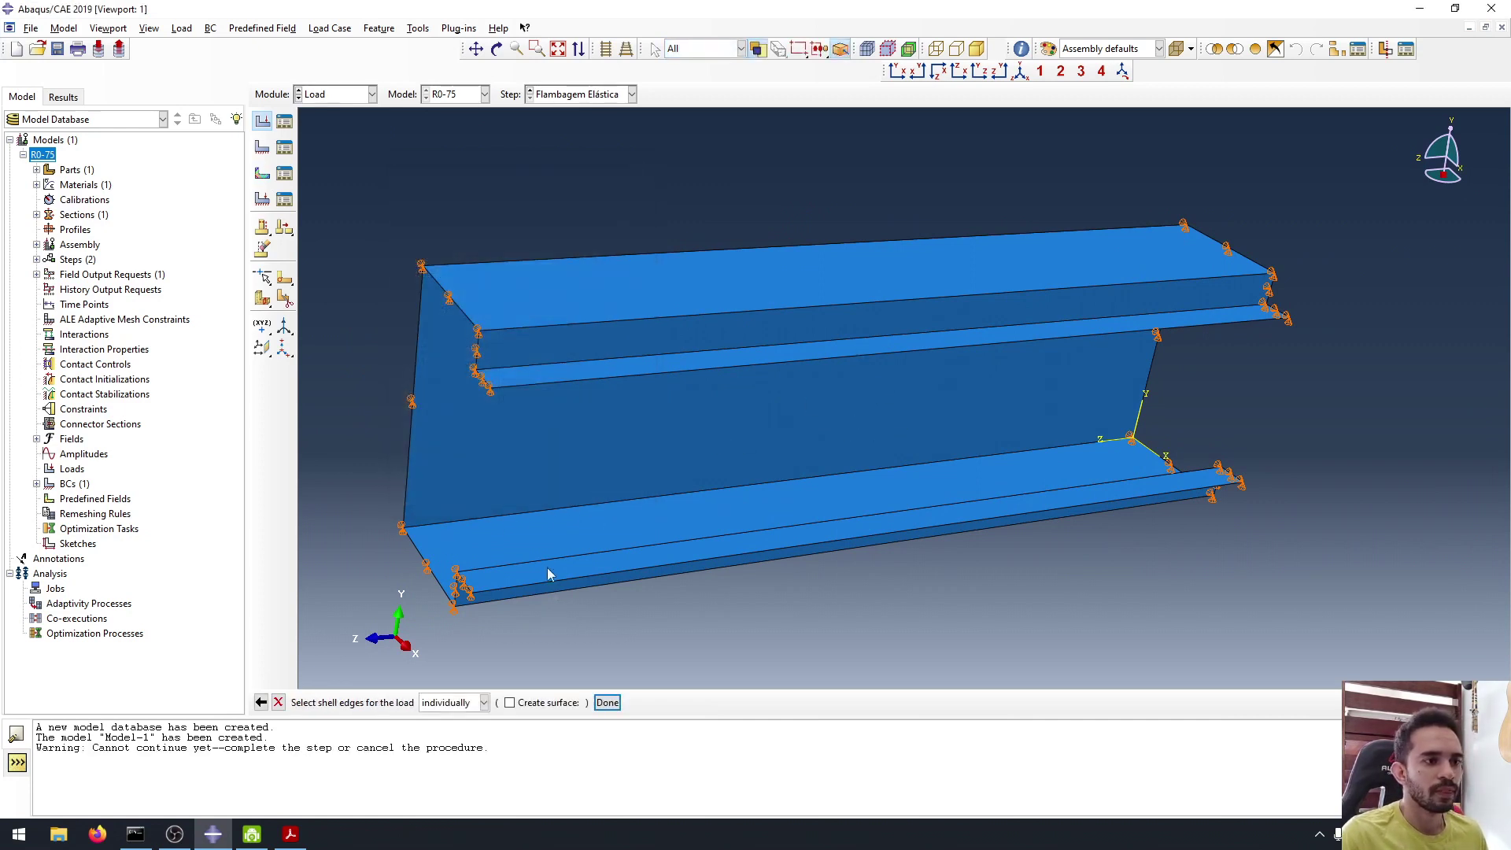
Select all the cross-section edges at the beam's near end for the shell edge load.
left_click_drag(751, 396, 580, 587, "ctrl+alt")
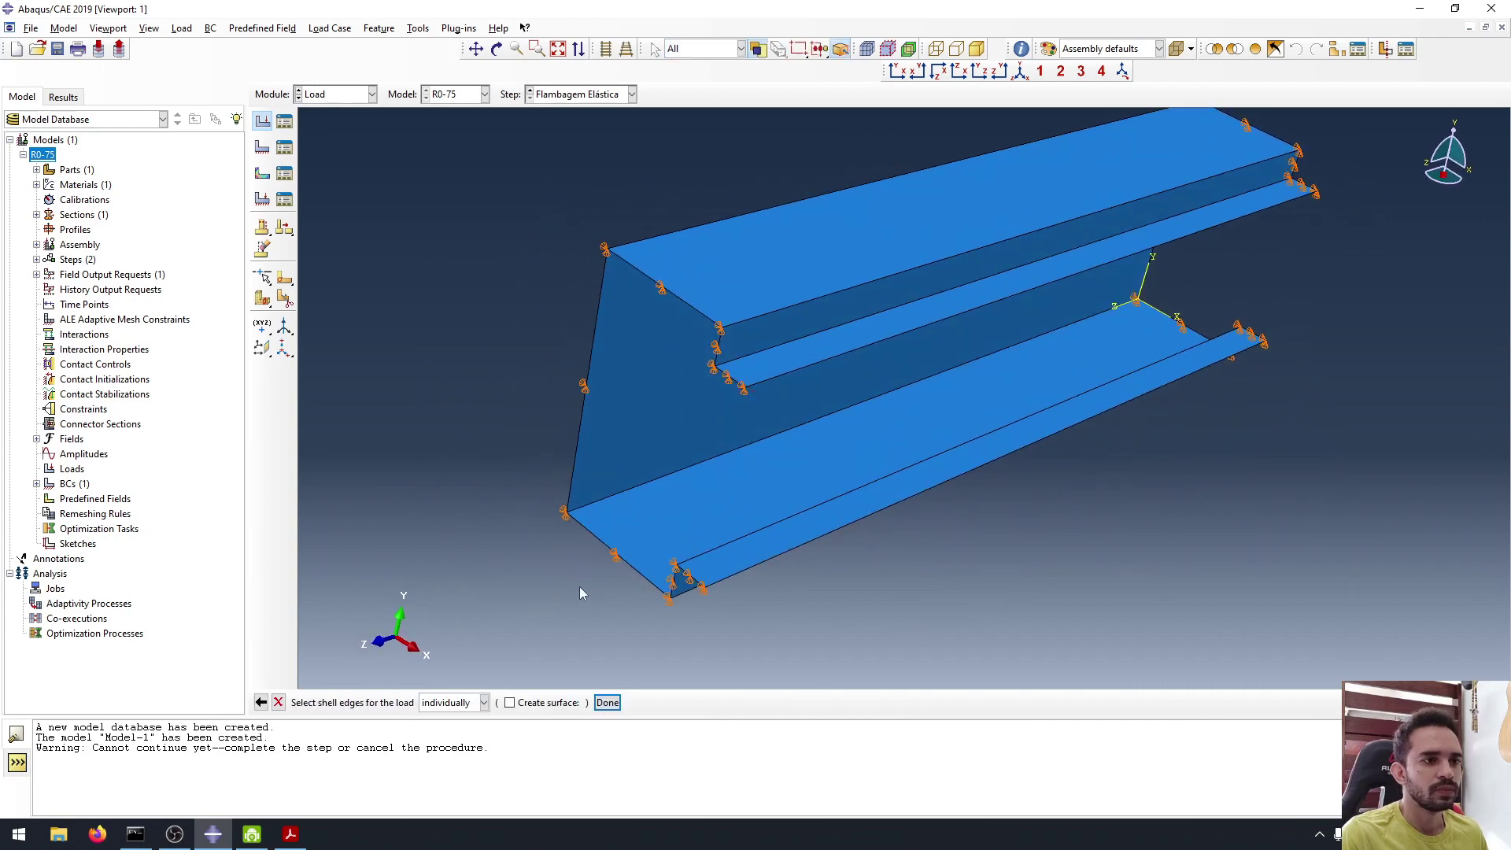
left_click(603, 547)
left_click(580, 439)
left_click(691, 308)
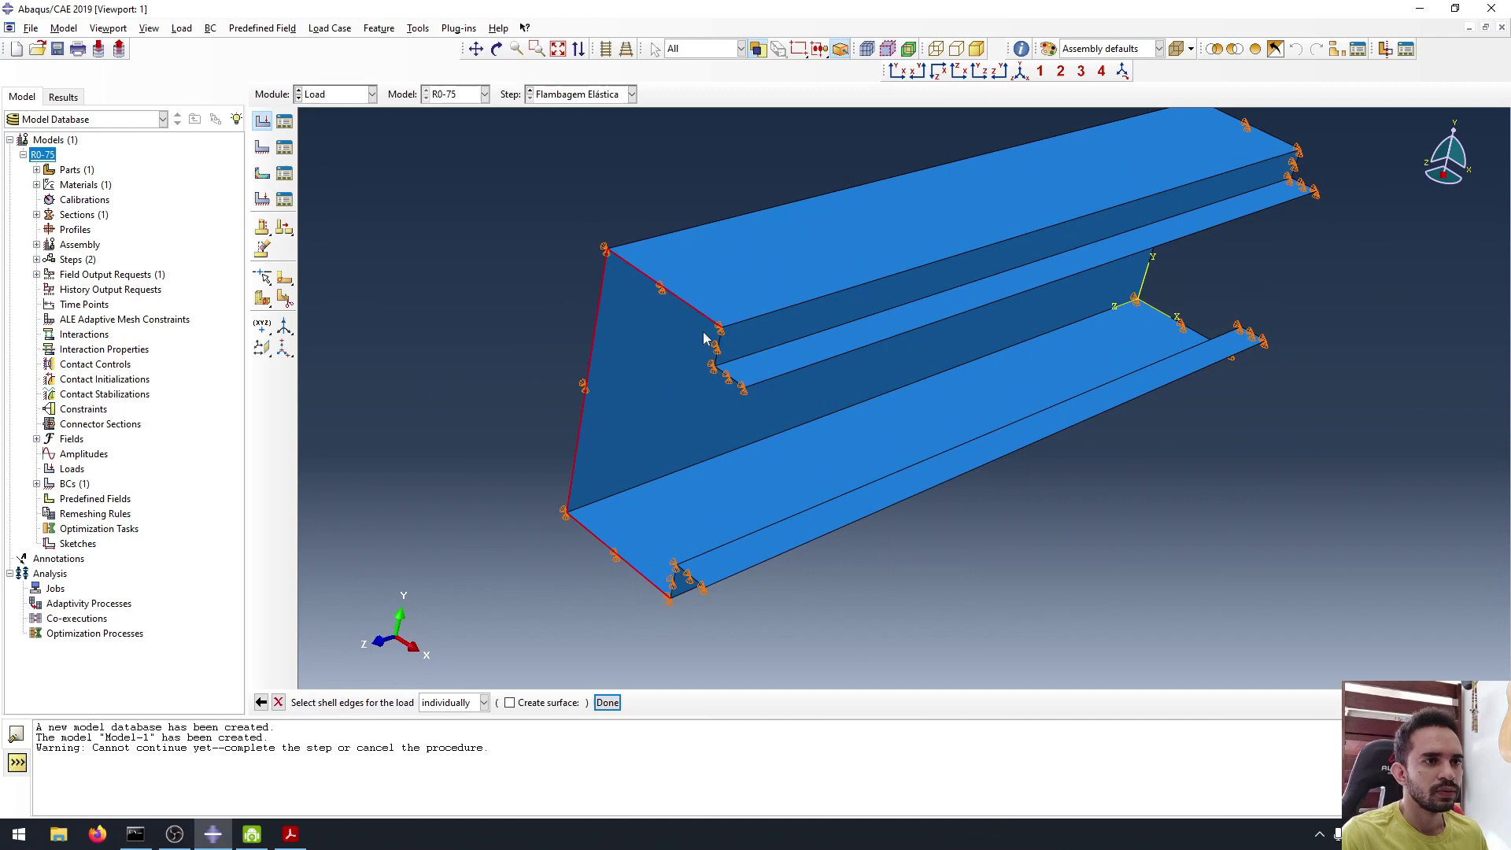
left_click(719, 362)
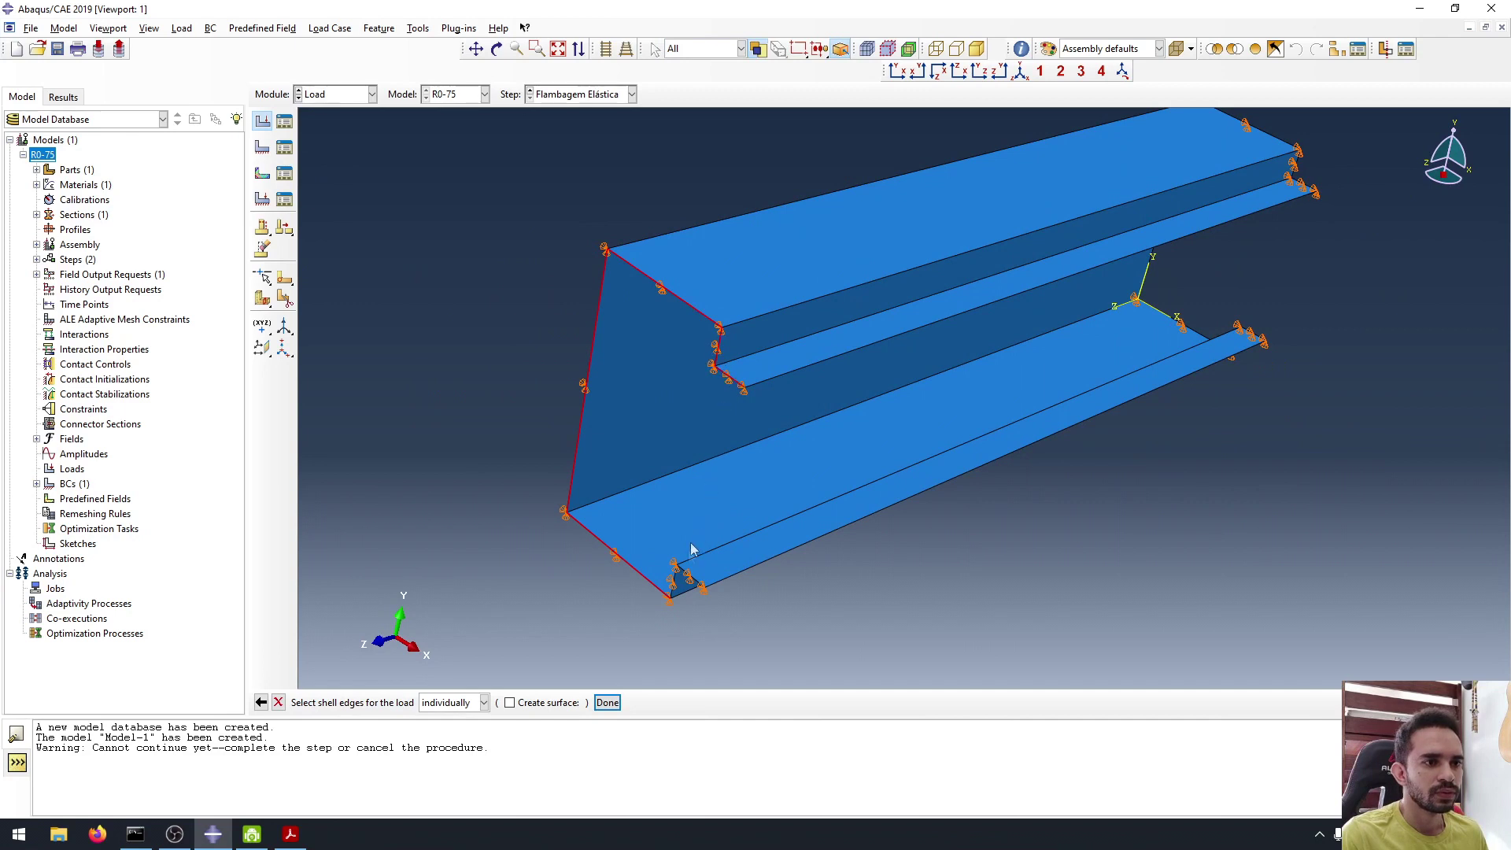
left_click(671, 583)
Add all the cross-section edges at the beam's opposite end, by the coordinate origin, to the load selection.
left_click_drag(922, 431, 872, 411, "ctrl+alt")
middle_click_drag(1053, 356, 800, 499, "ctrl+alt")
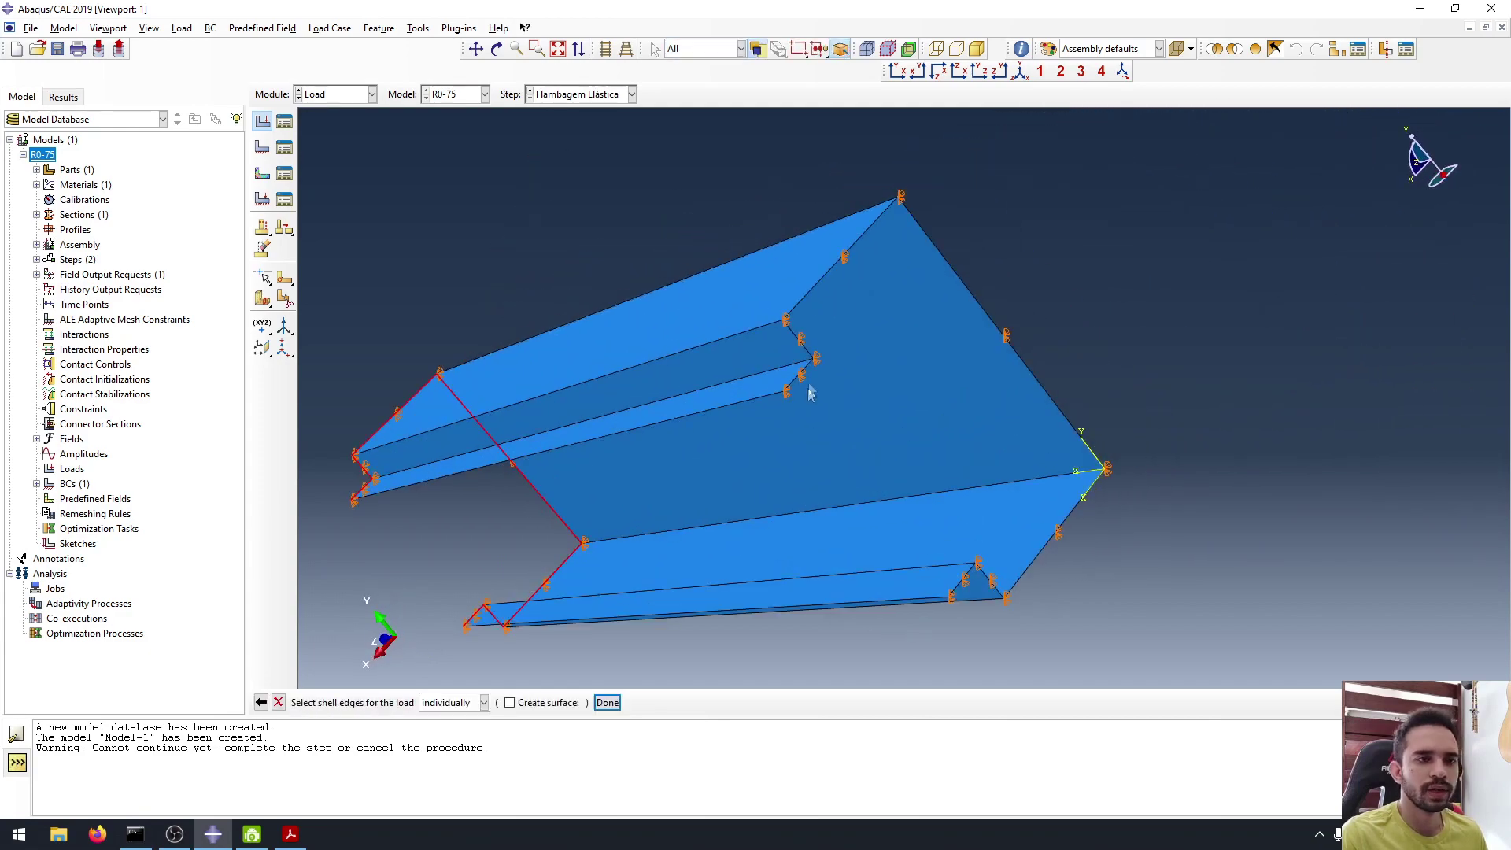
left_click(793, 379)
left_click(803, 351, "shift")
left_click(819, 290, "shift")
left_click(970, 288, "shift")
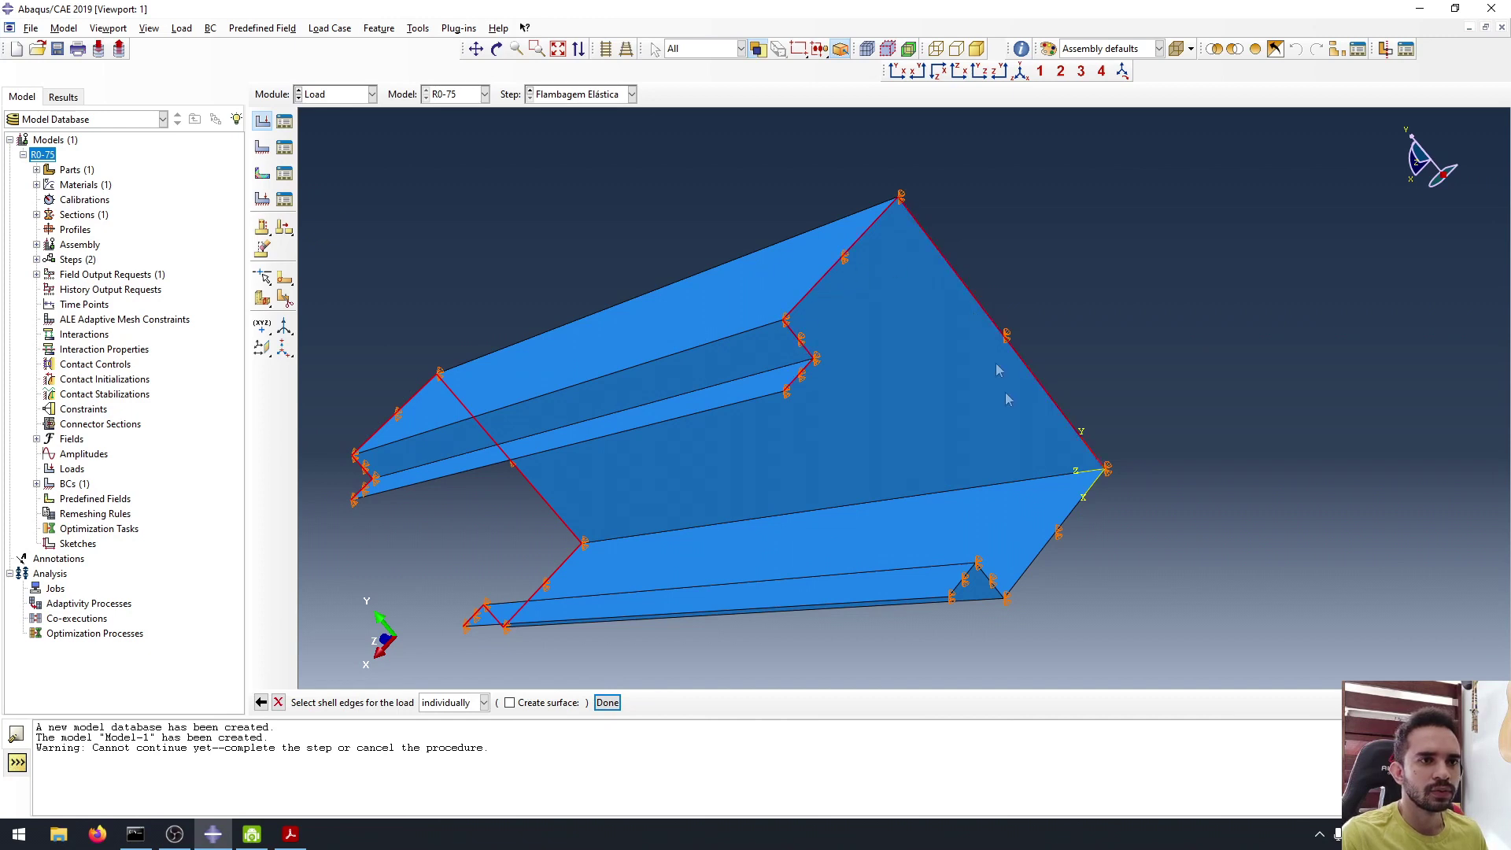
left_click(1076, 512, "shift")
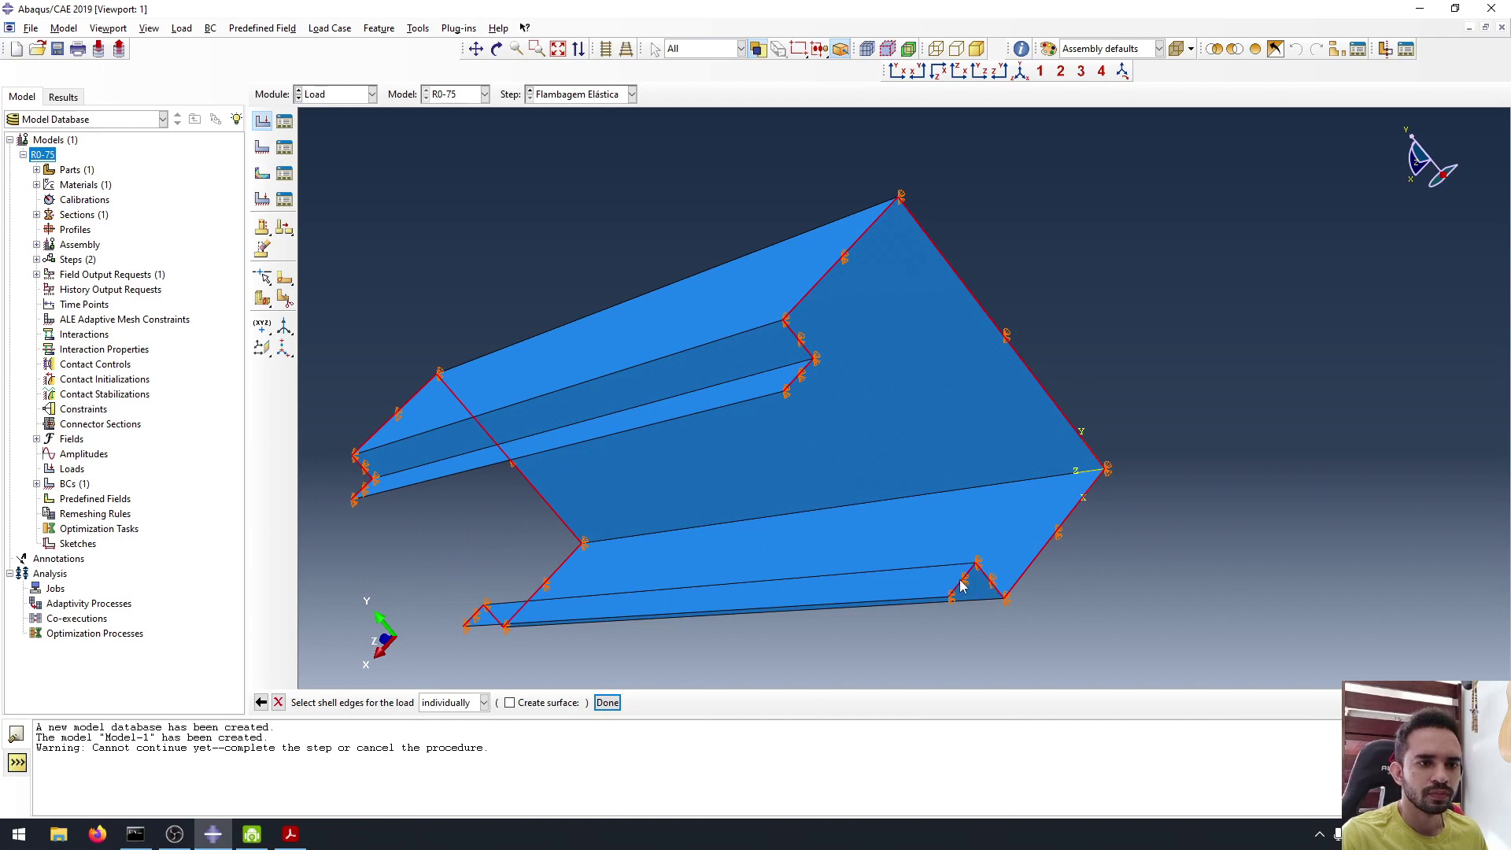
Confirm the edges and define the Esforço load with the Field distribution, Normal traction and magnitude 1.
left_click(608, 703)
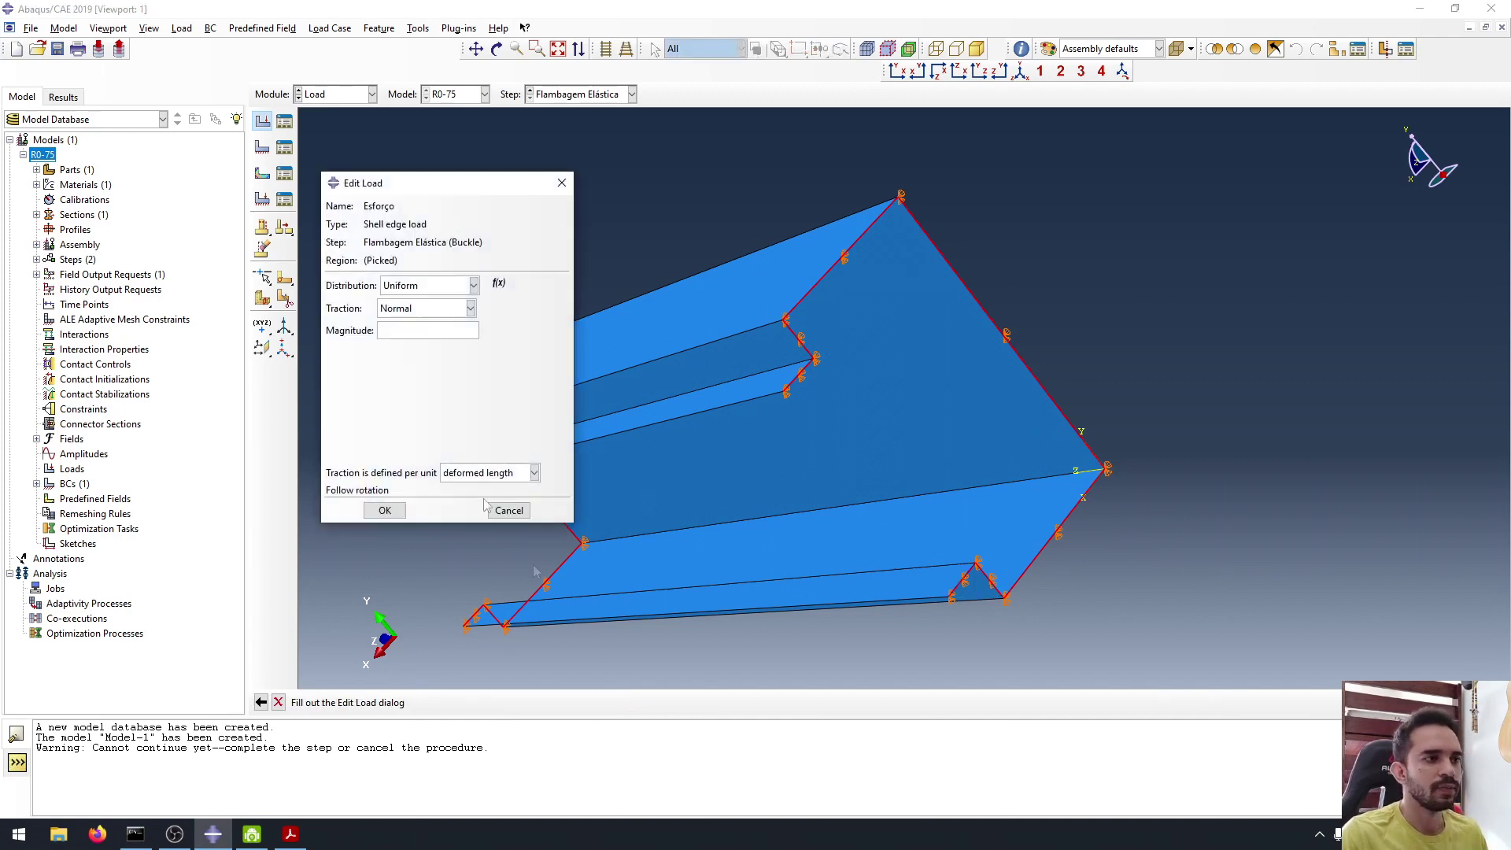
left_click(446, 293)
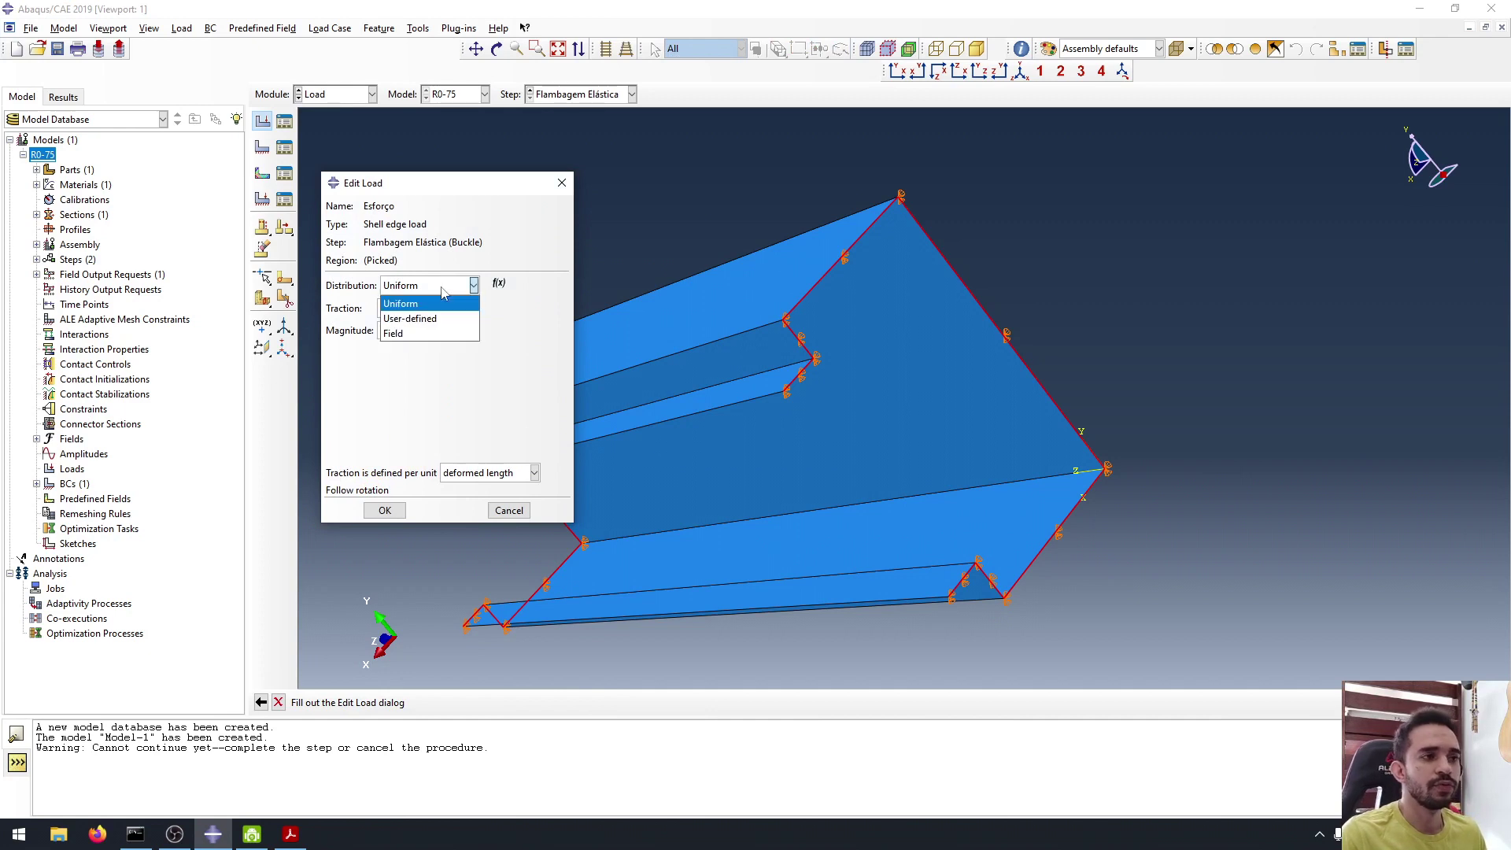
left_click(408, 336)
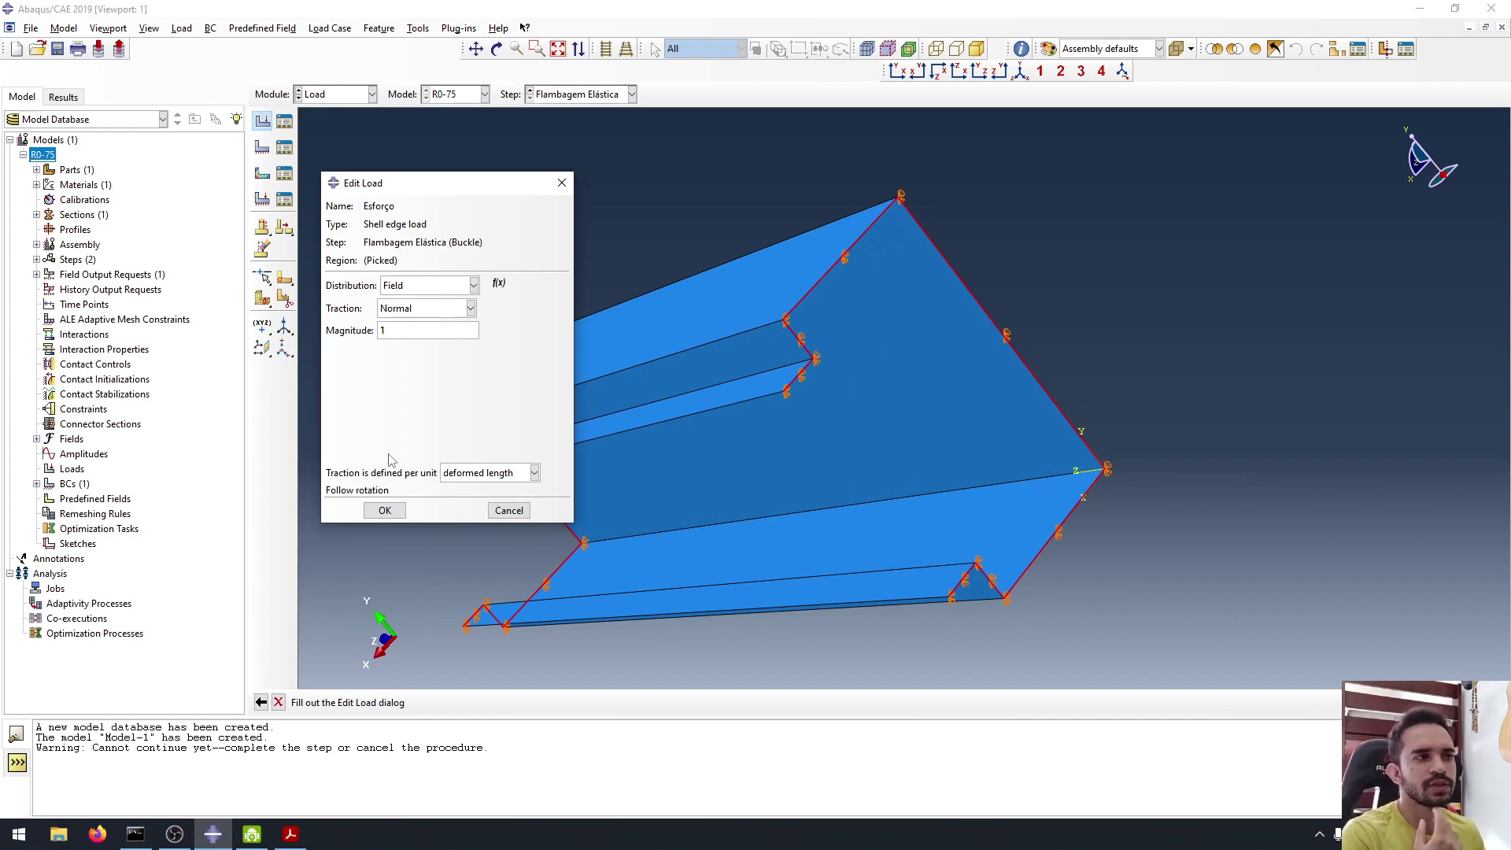
left_click(366, 513)
Examine the load arrows at both beam ends from several angles and standard views to check the bending distribution.
left_click_drag(616, 450, 796, 295, "ctrl+alt")
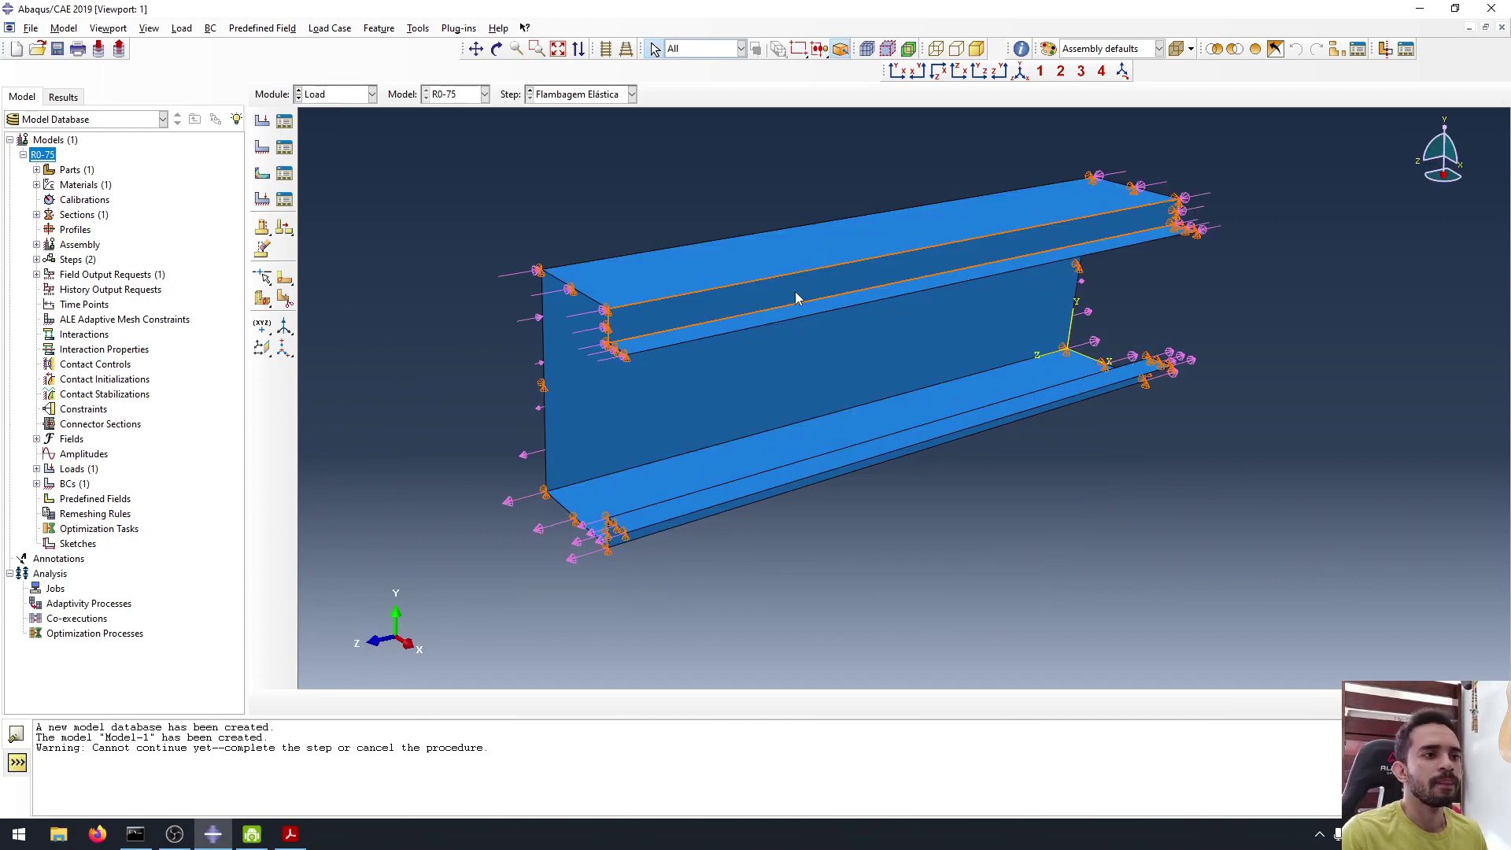
scroll(645, 185, "down", 1)
scroll(713, 192, "up", 1)
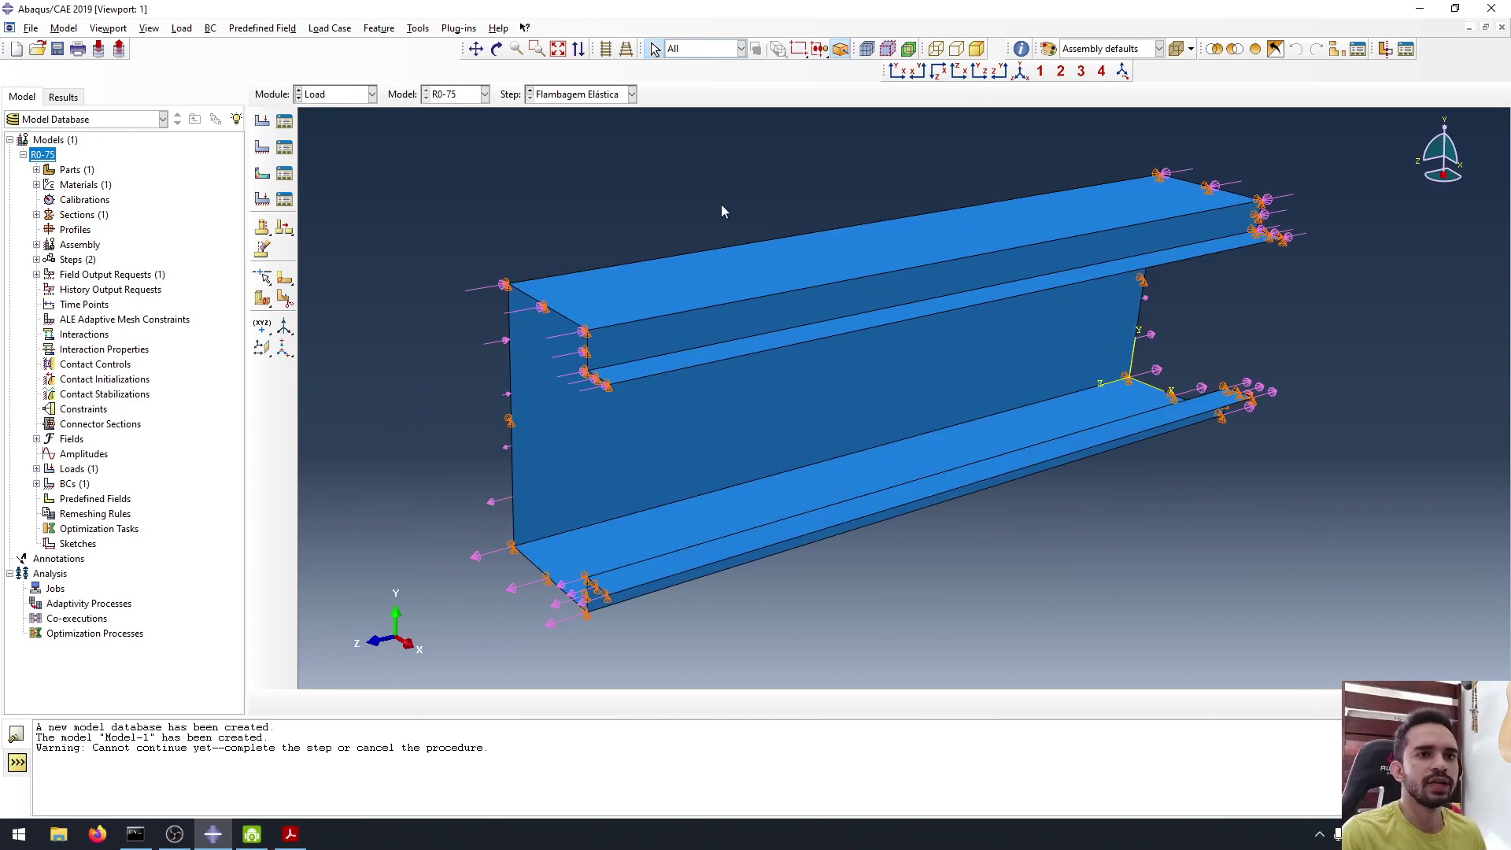
scroll(694, 351, "up", 1)
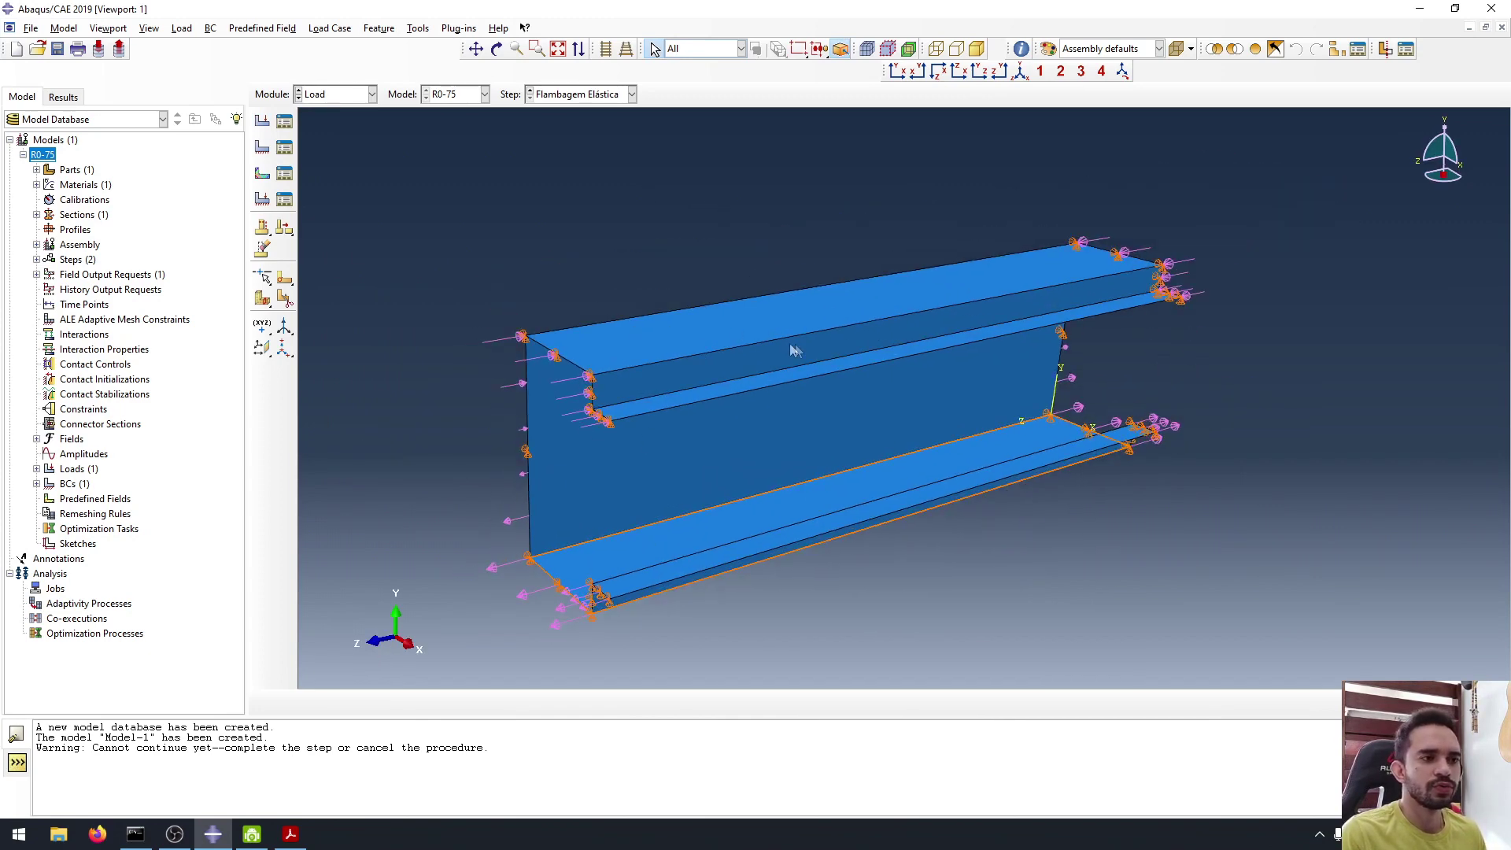
middle_click_drag(795, 352, 790, 310, "ctrl+alt")
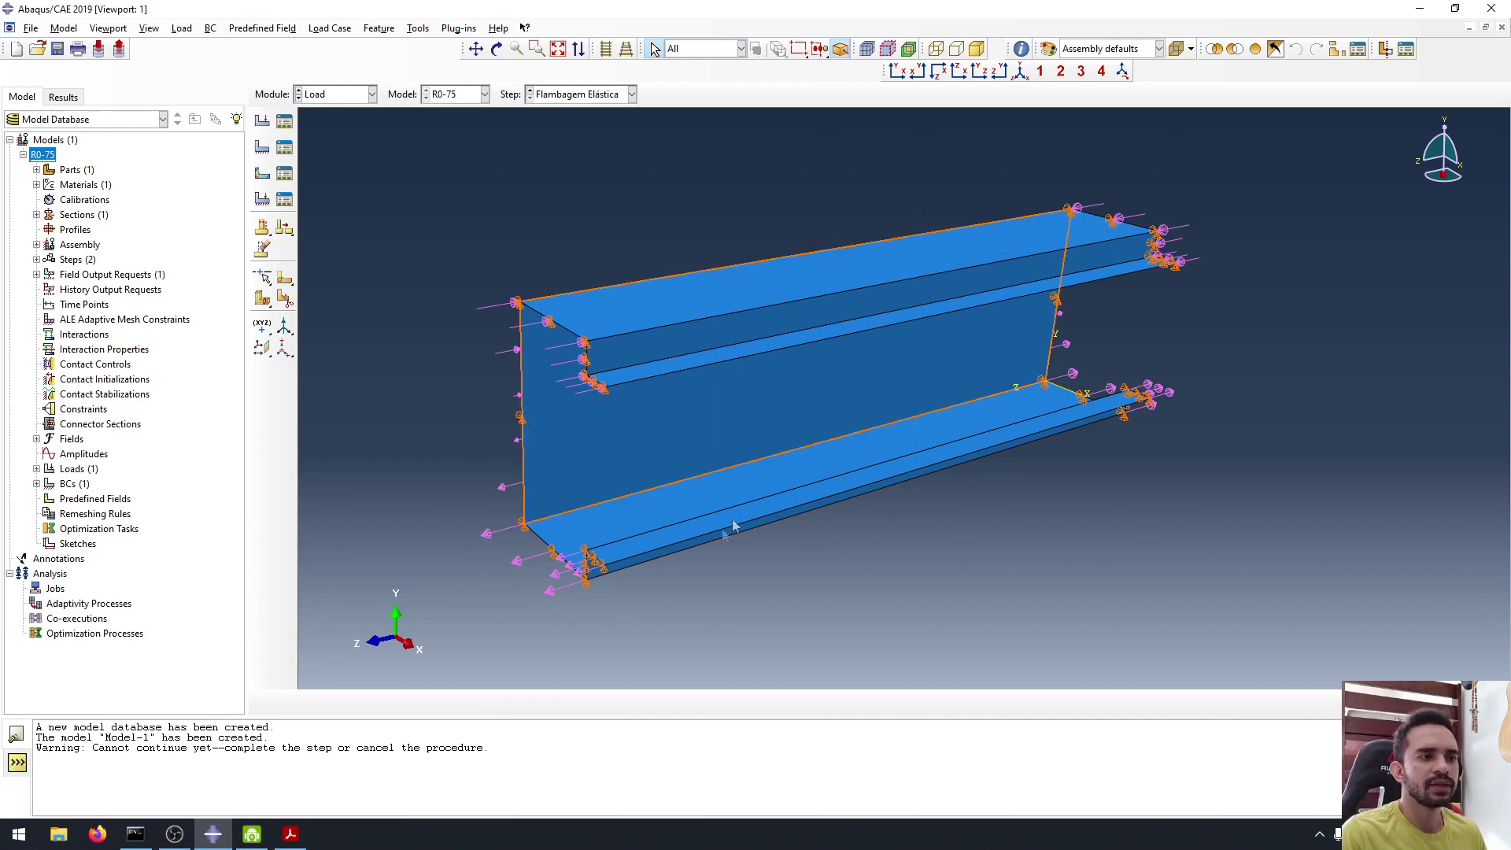
left_click_drag(826, 381, 1152, 323, "ctrl+alt")
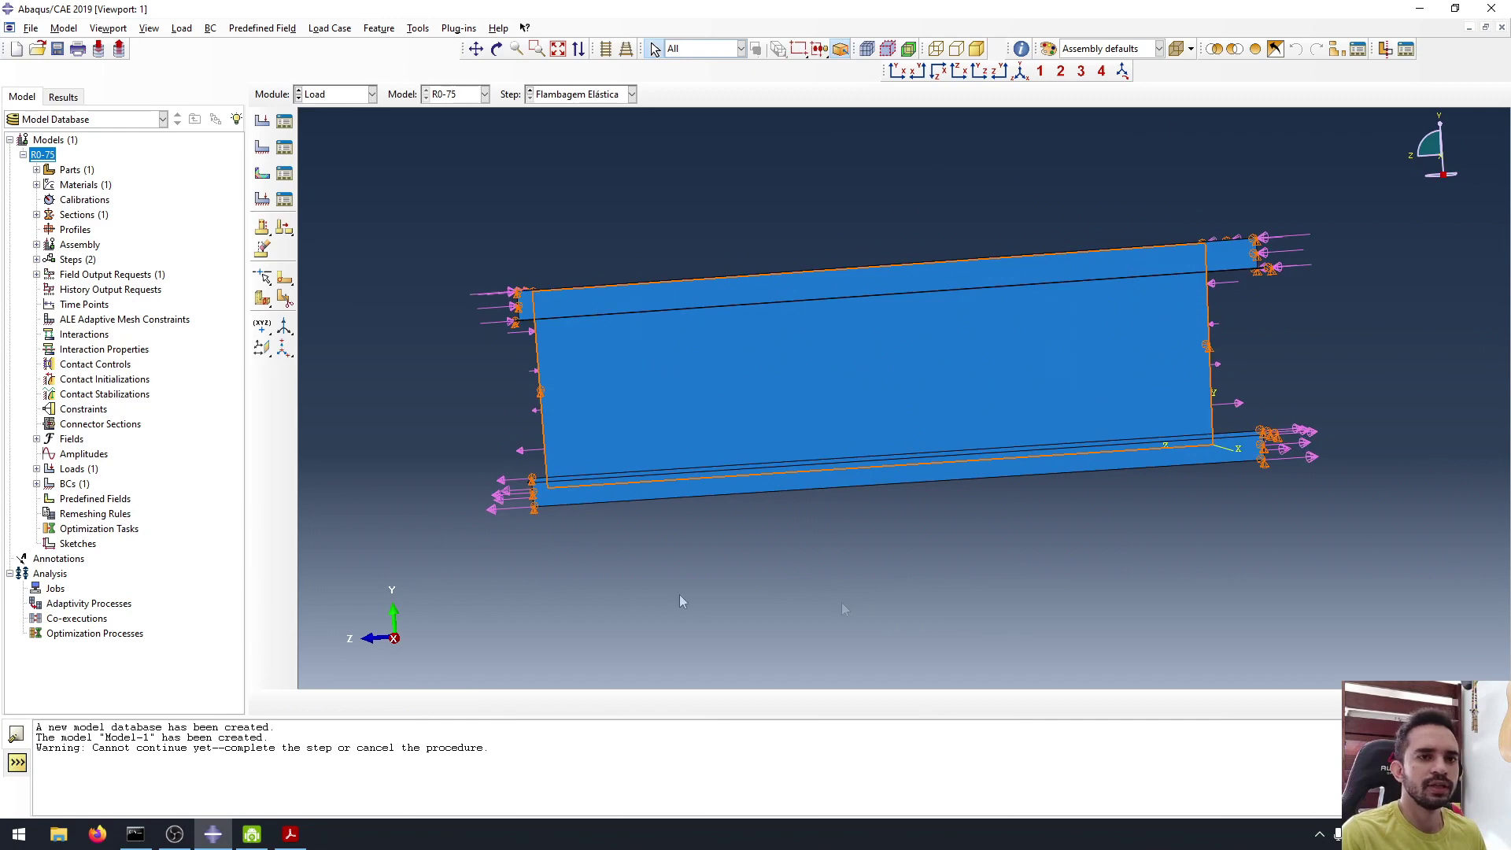
left_click_drag(1065, 352, 953, 236, "ctrl+alt")
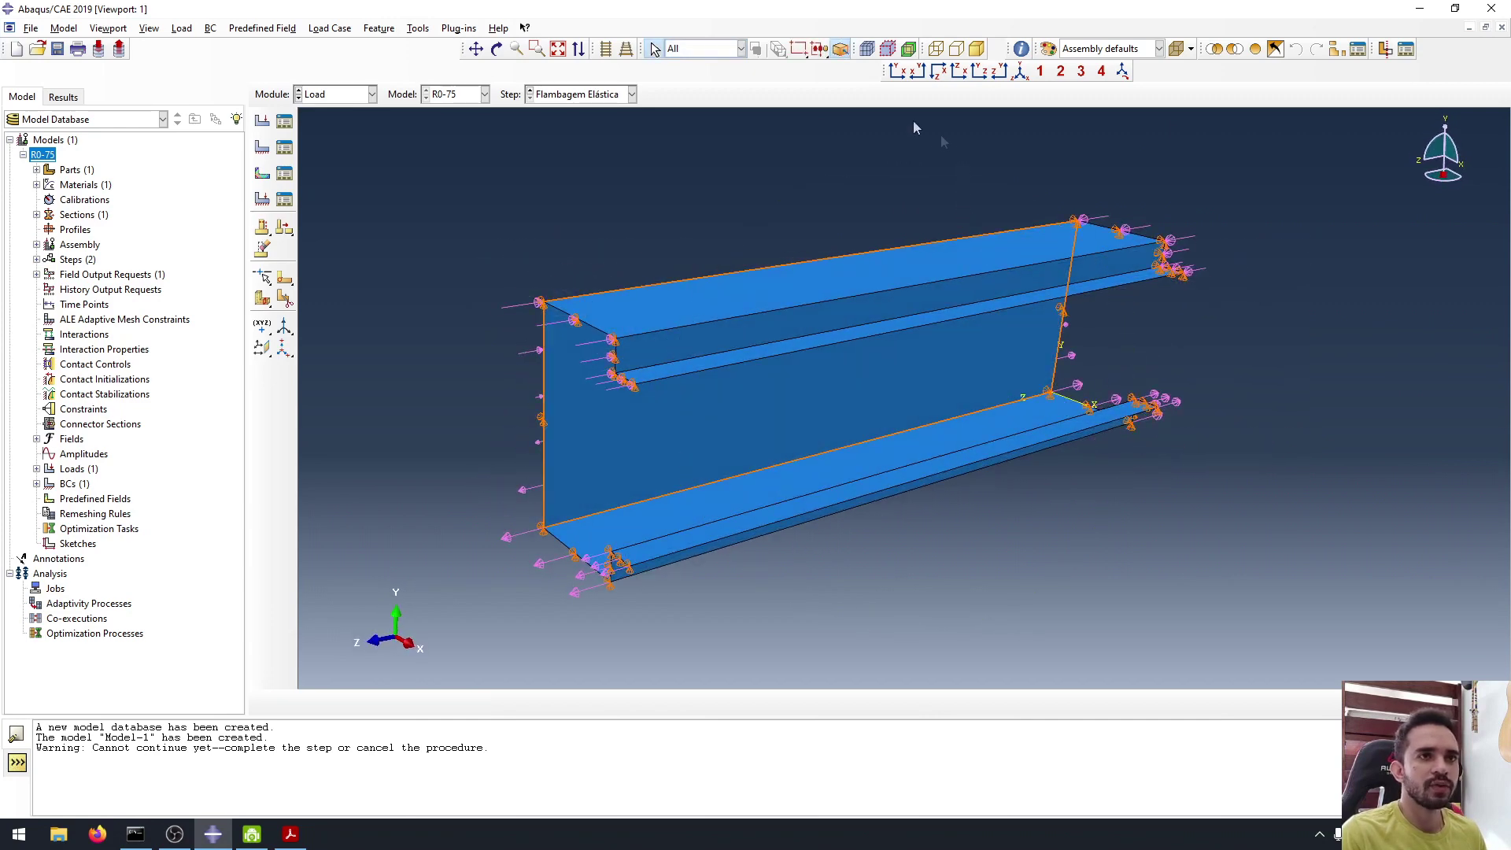
left_click(899, 73)
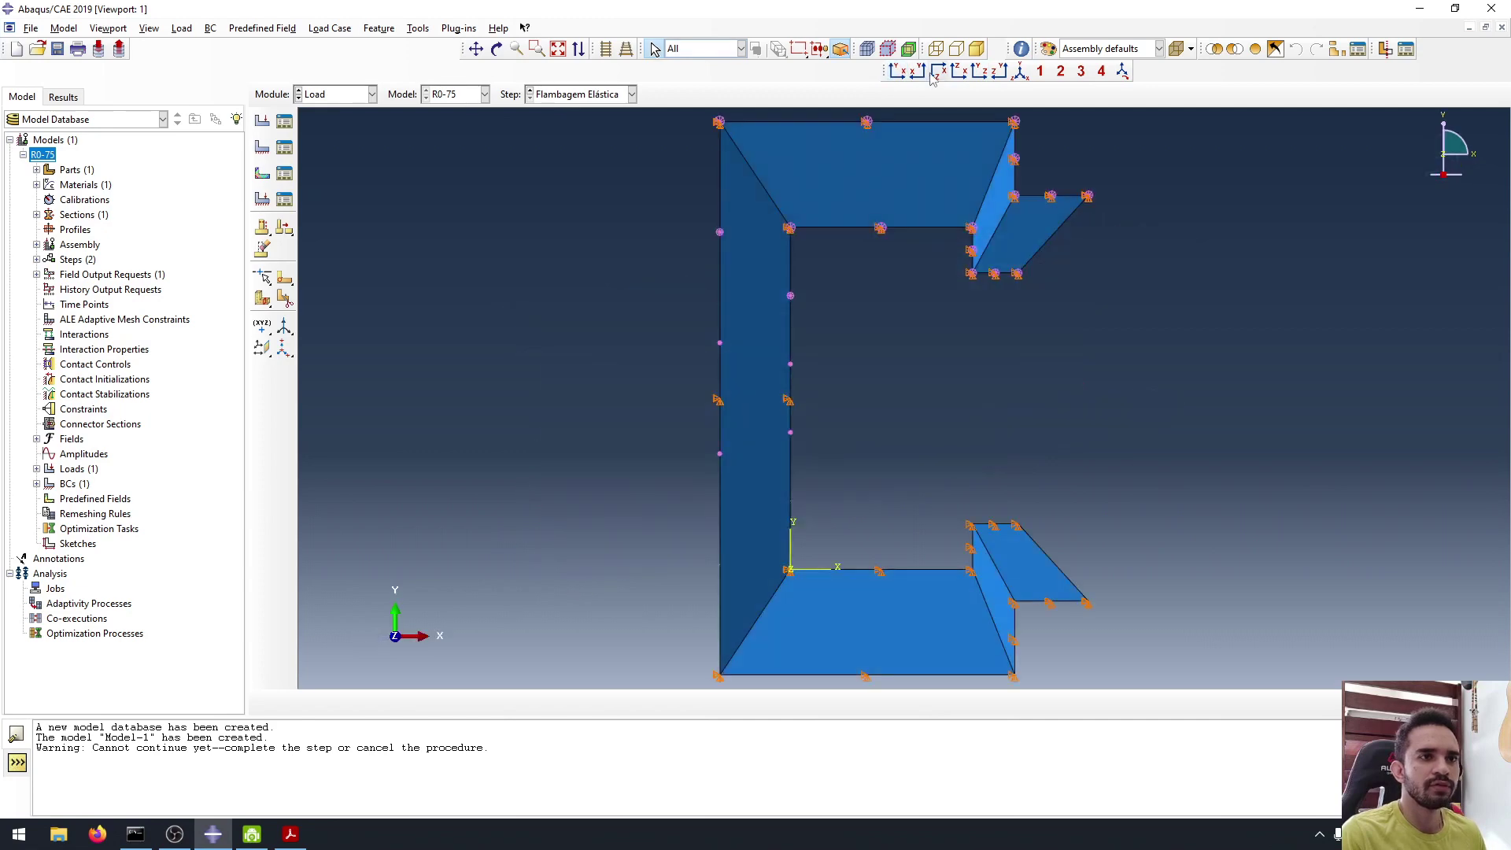
left_click(917, 72)
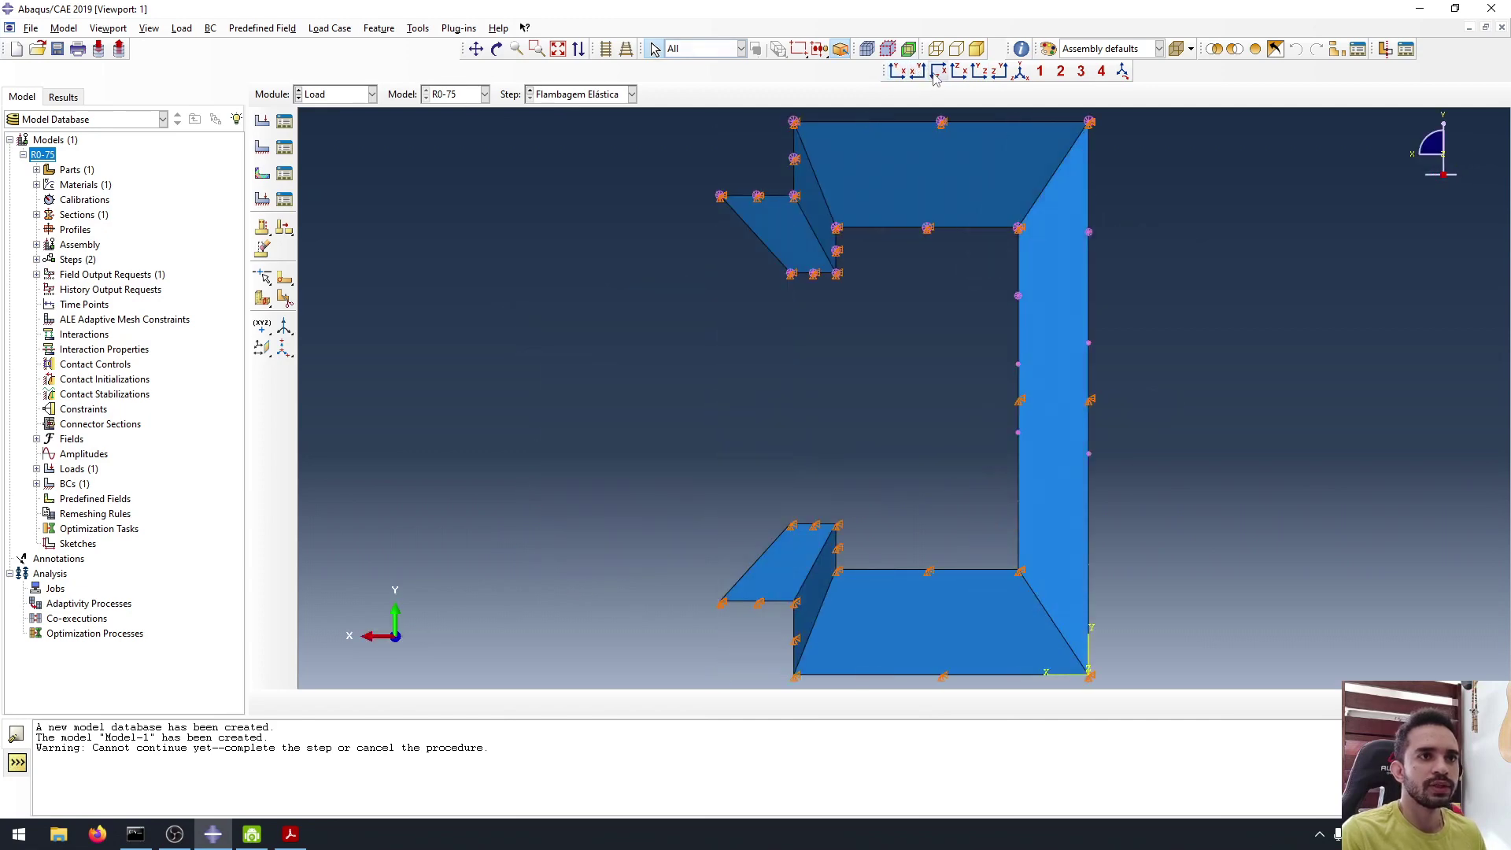
left_click(938, 73)
left_click(958, 73)
left_click(1021, 73)
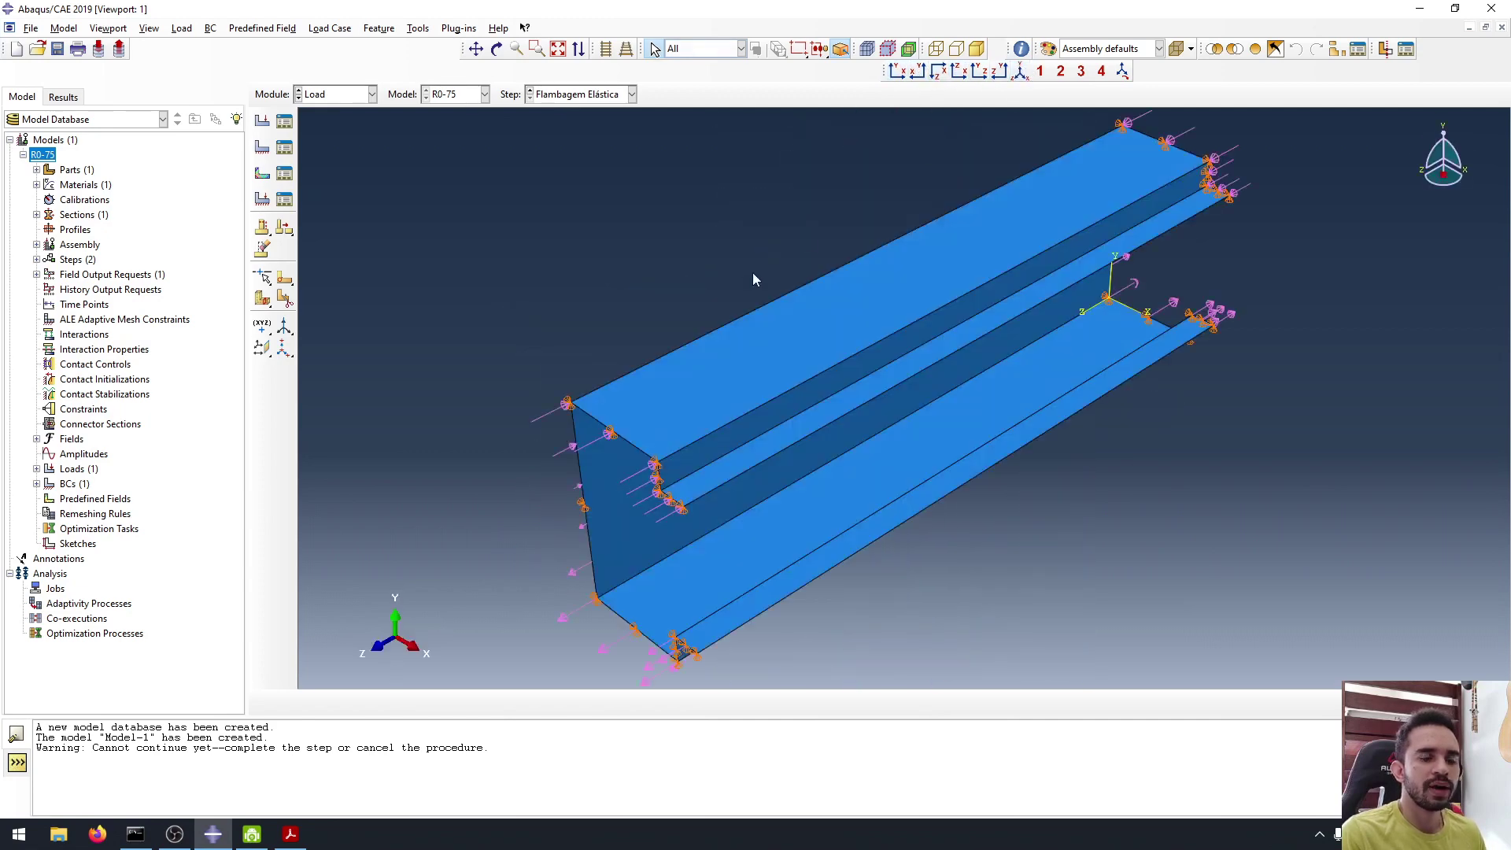
scroll(735, 321, "down", 2)
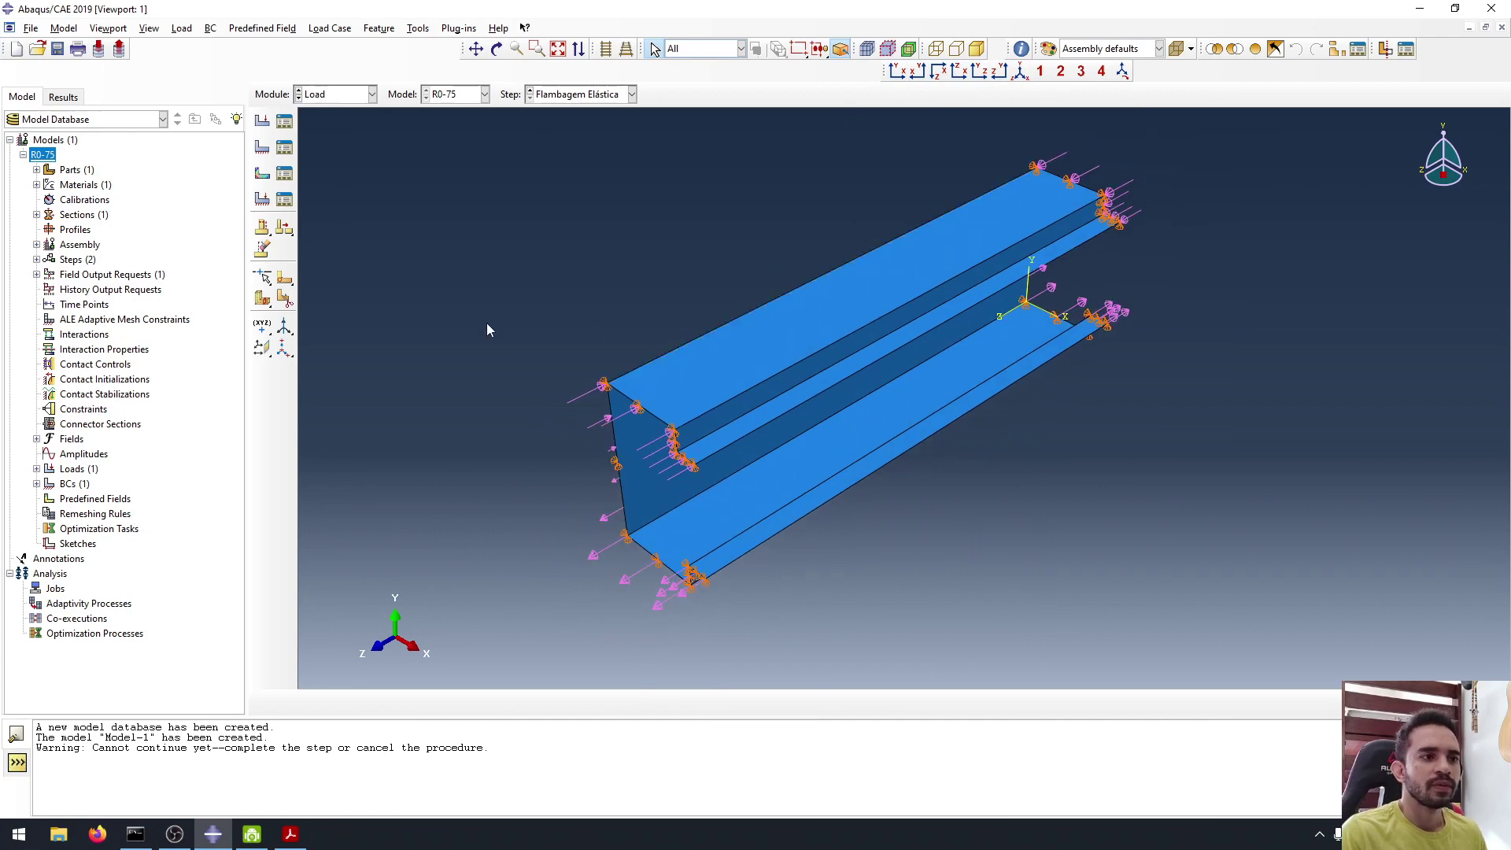
scroll(745, 445, "up", 2)
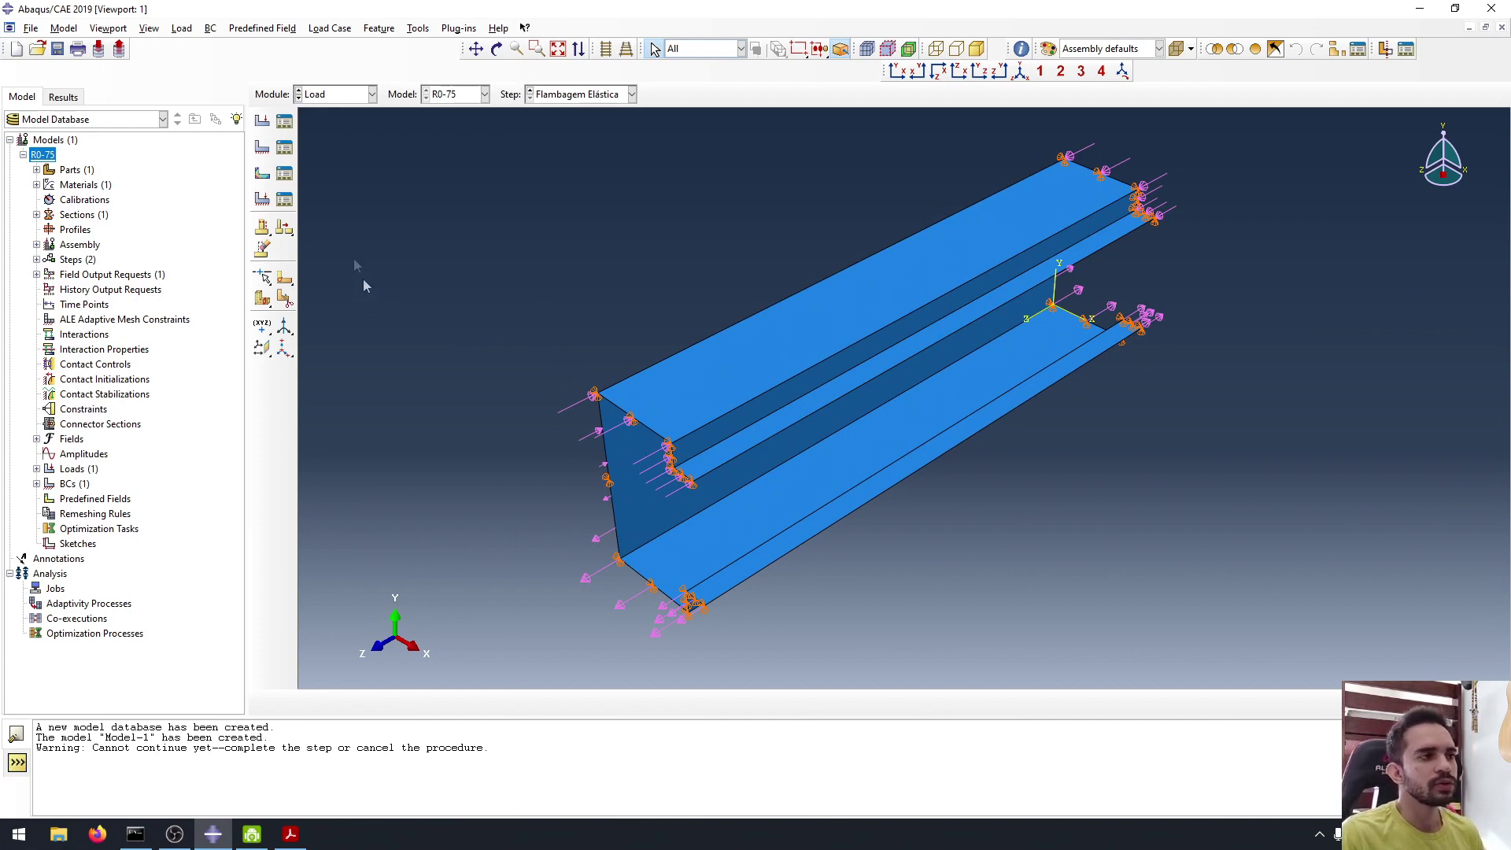
Switch to the Mesh module, make the Beam part the active object, and assign global seeds of approximate size 0.5.
left_click(343, 98)
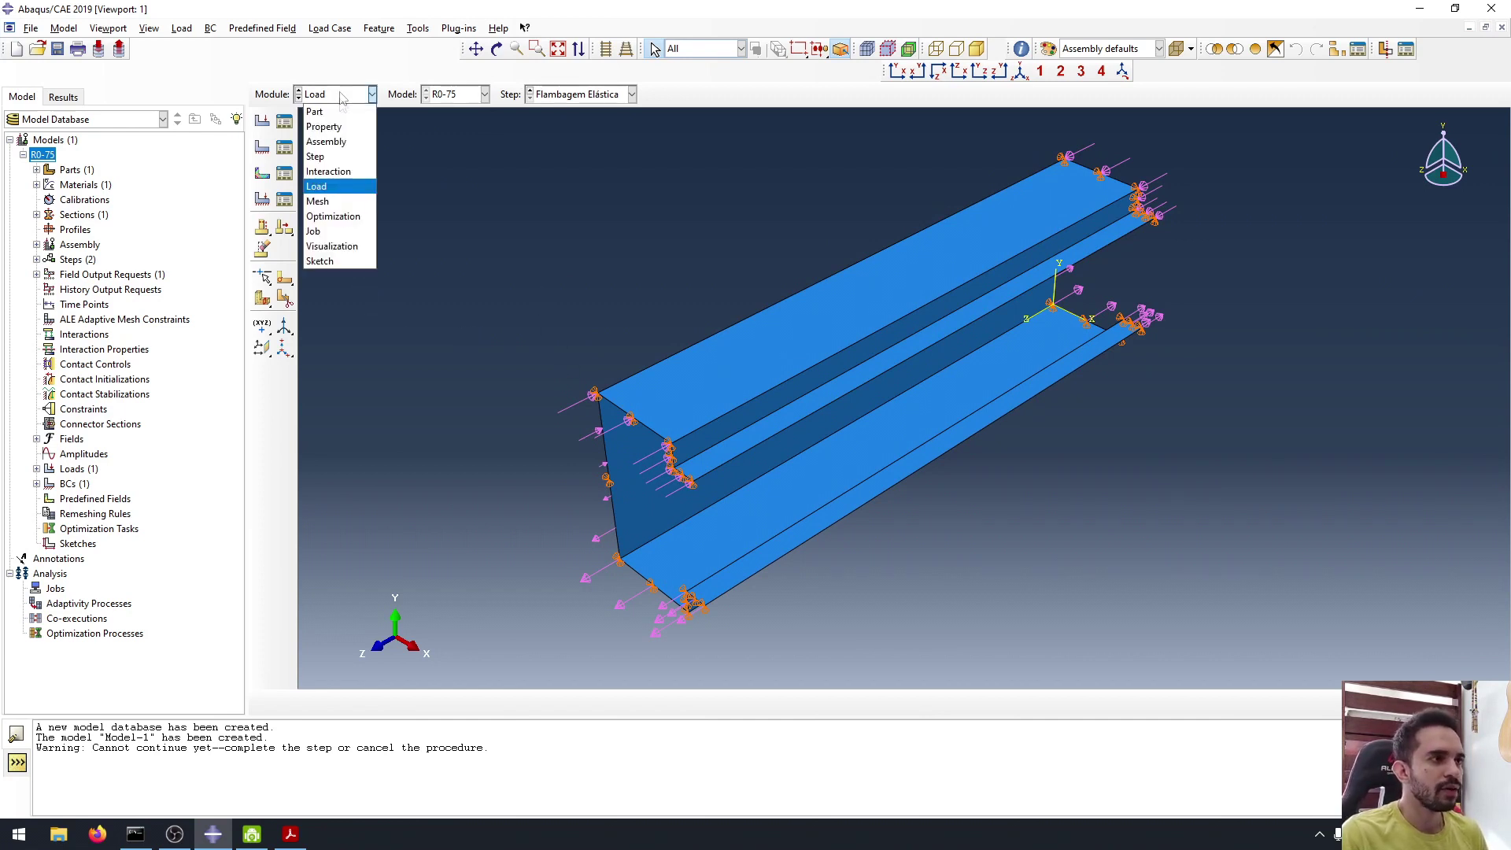
left_click(340, 202)
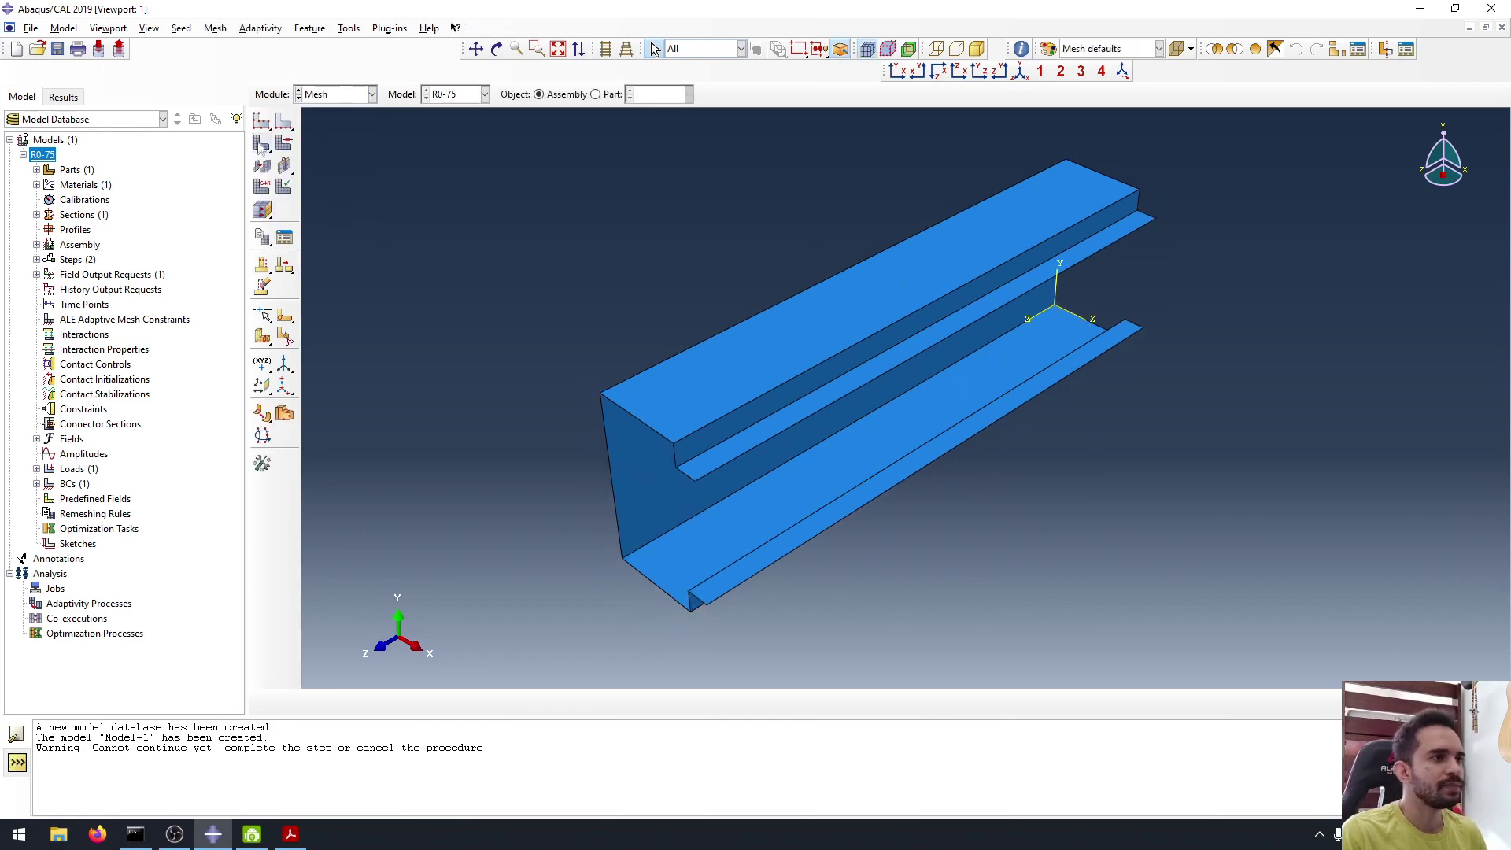
left_click(606, 96)
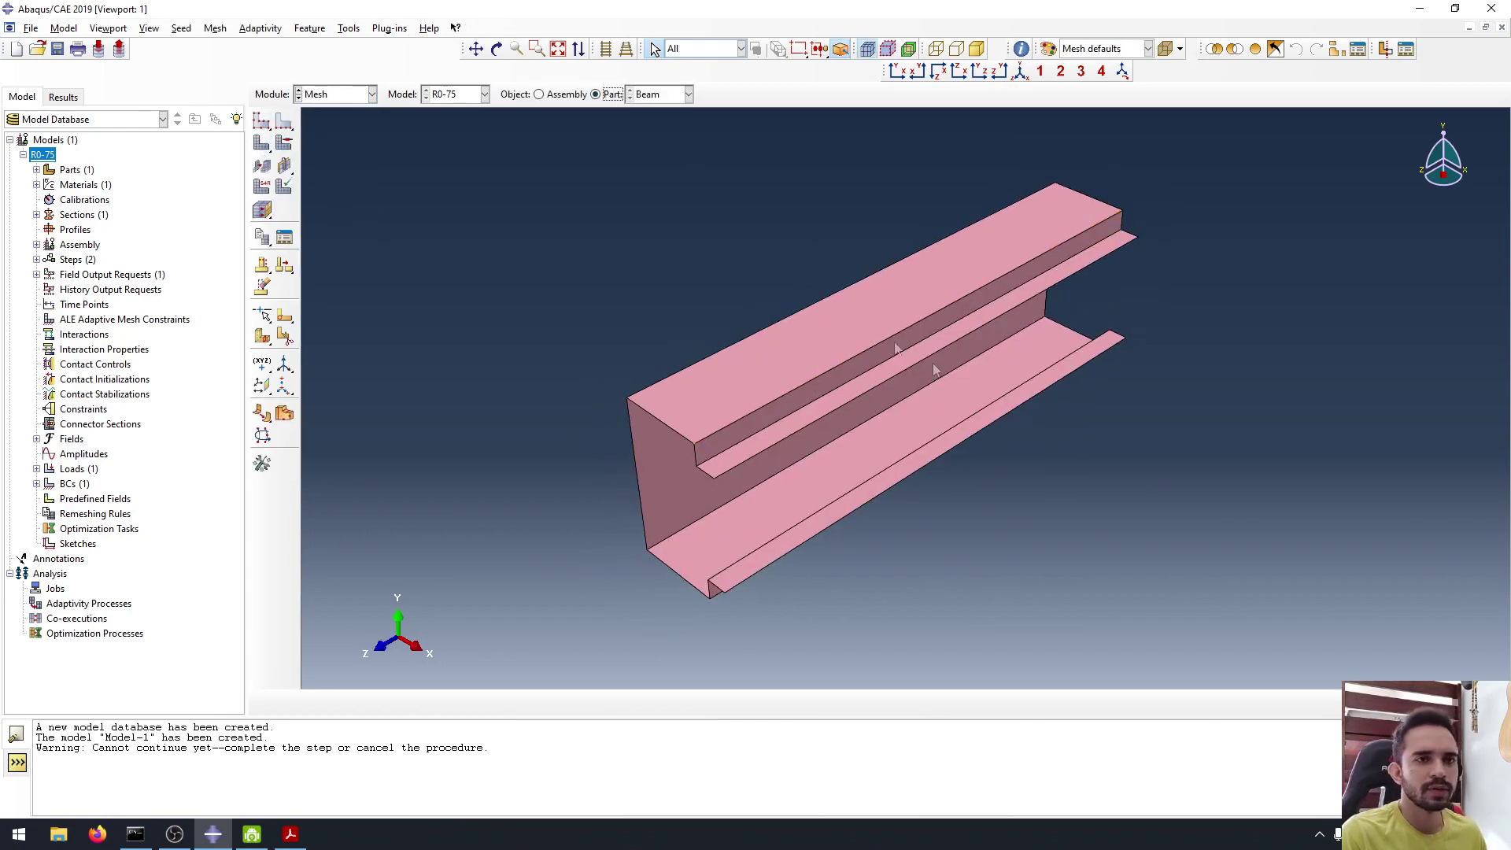
left_click(260, 123)
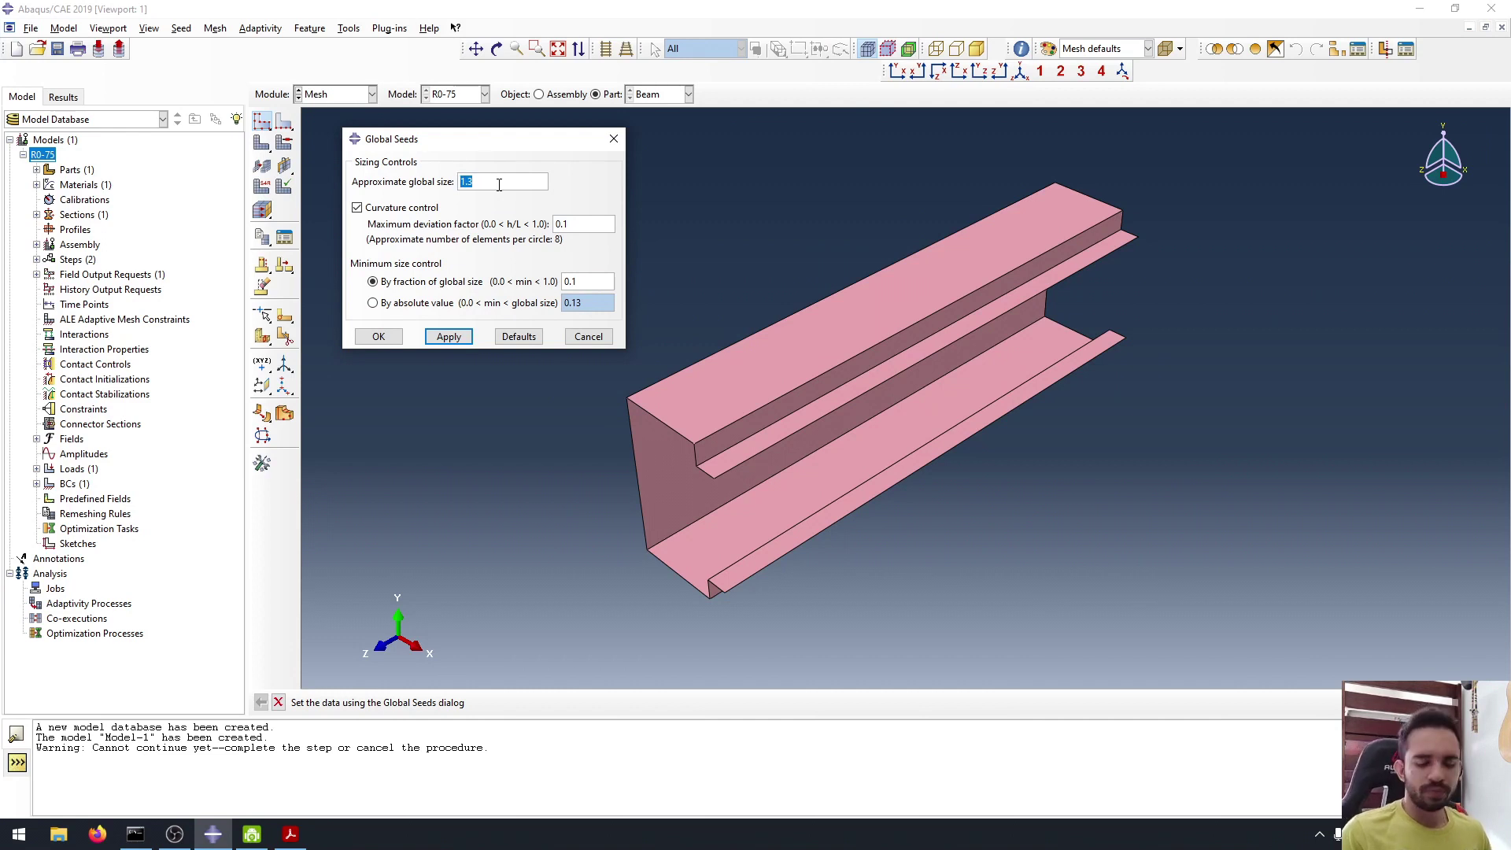
type("0.5")
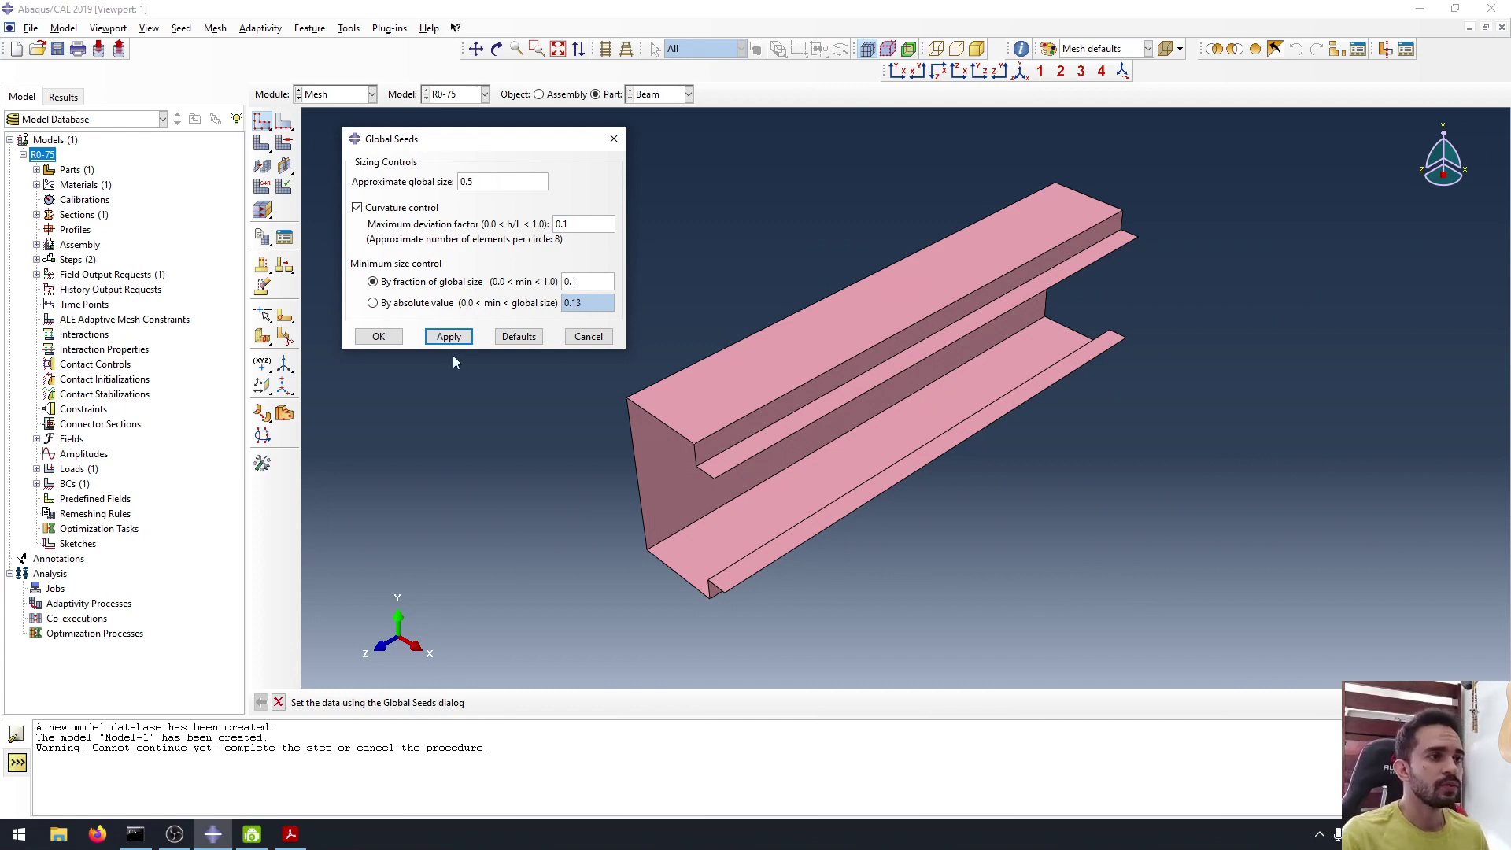
left_click(378, 336)
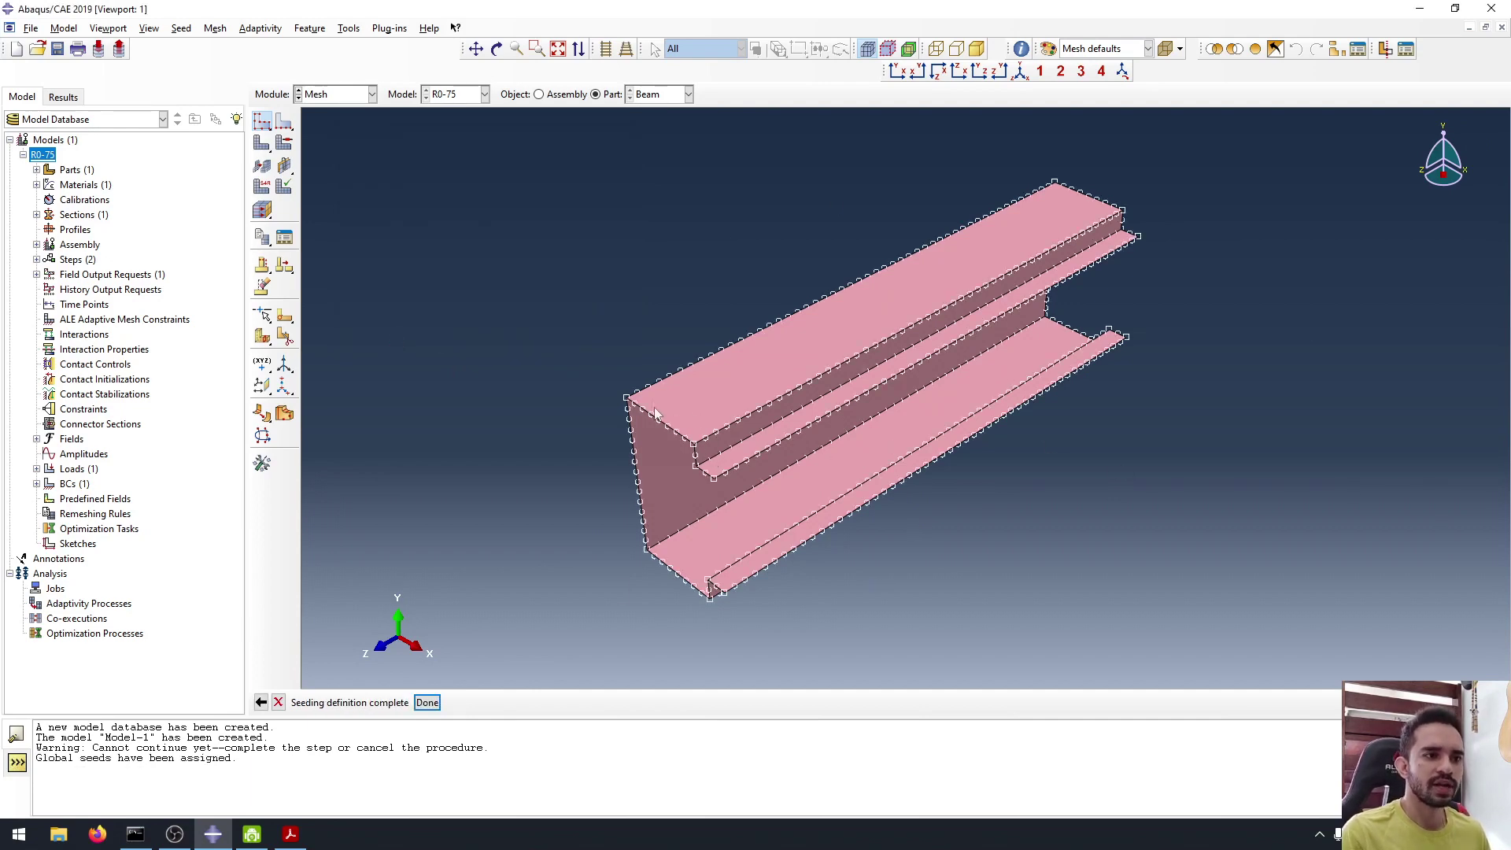
left_click(427, 702)
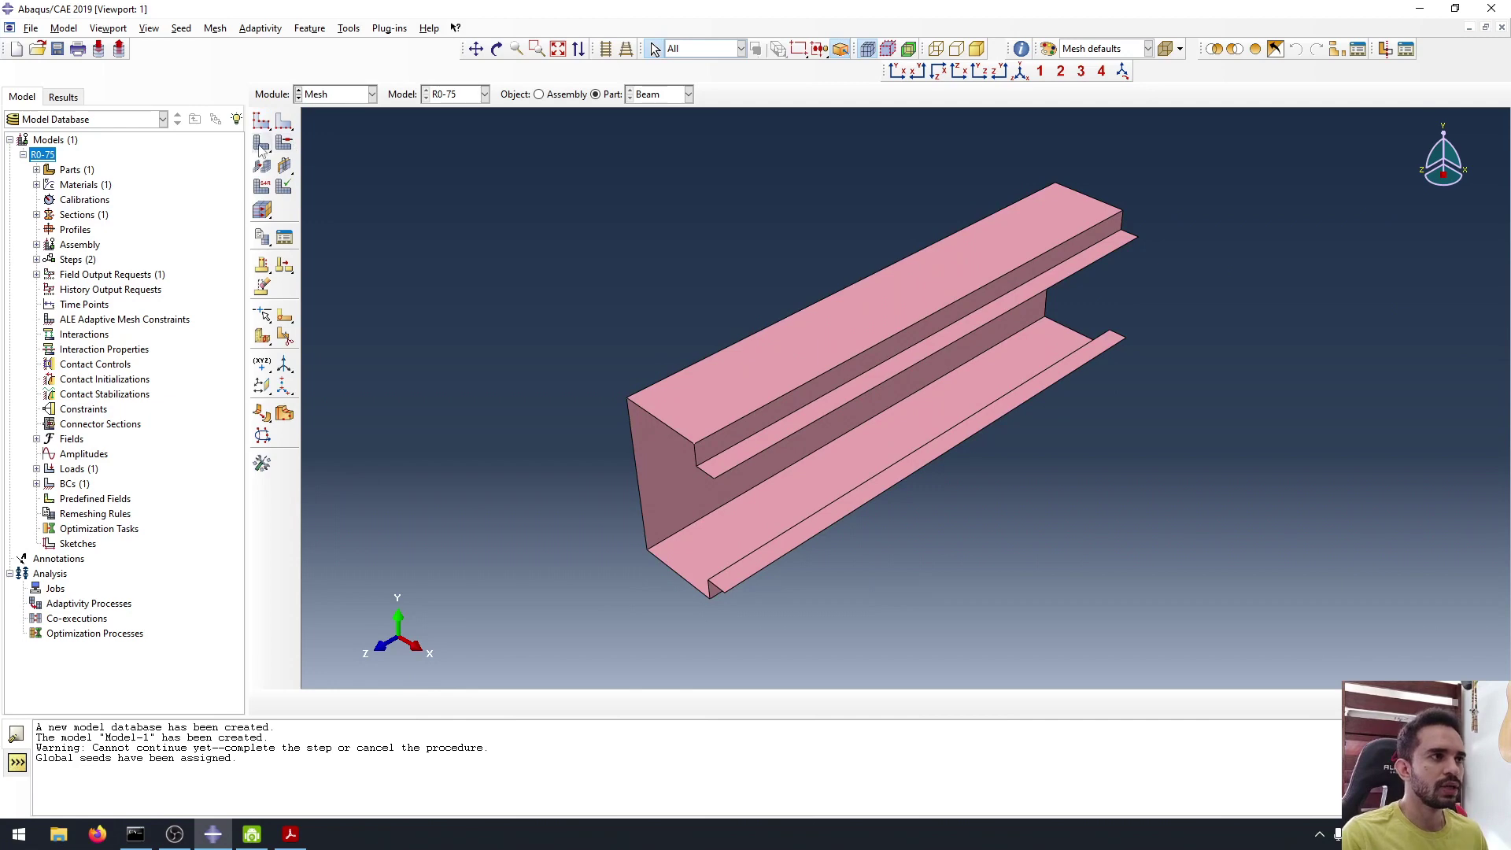
Mesh the Beam part and inspect the generated mesh.
left_click(262, 146)
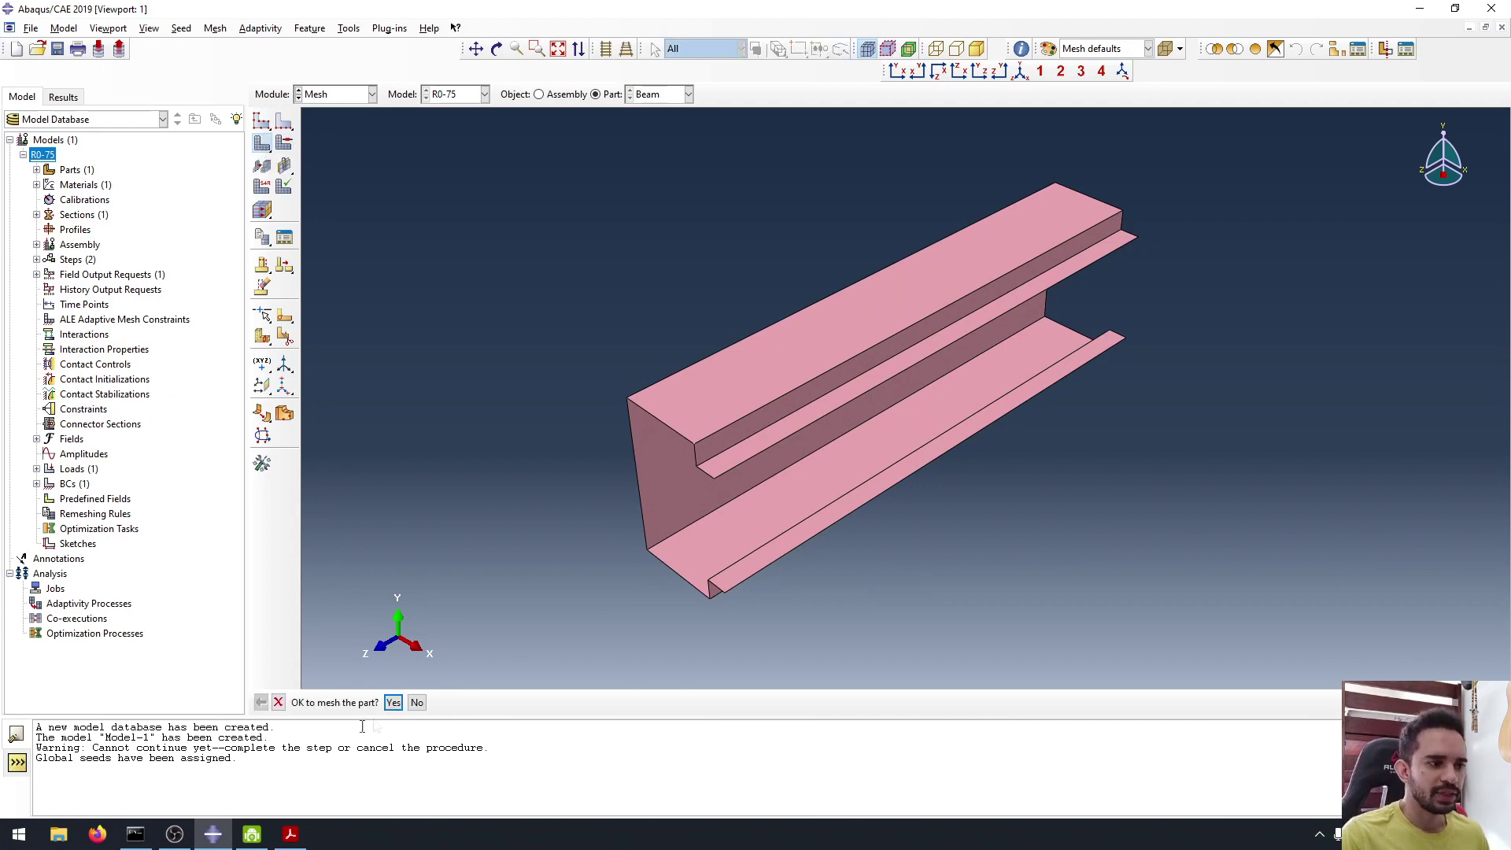
left_click(392, 703)
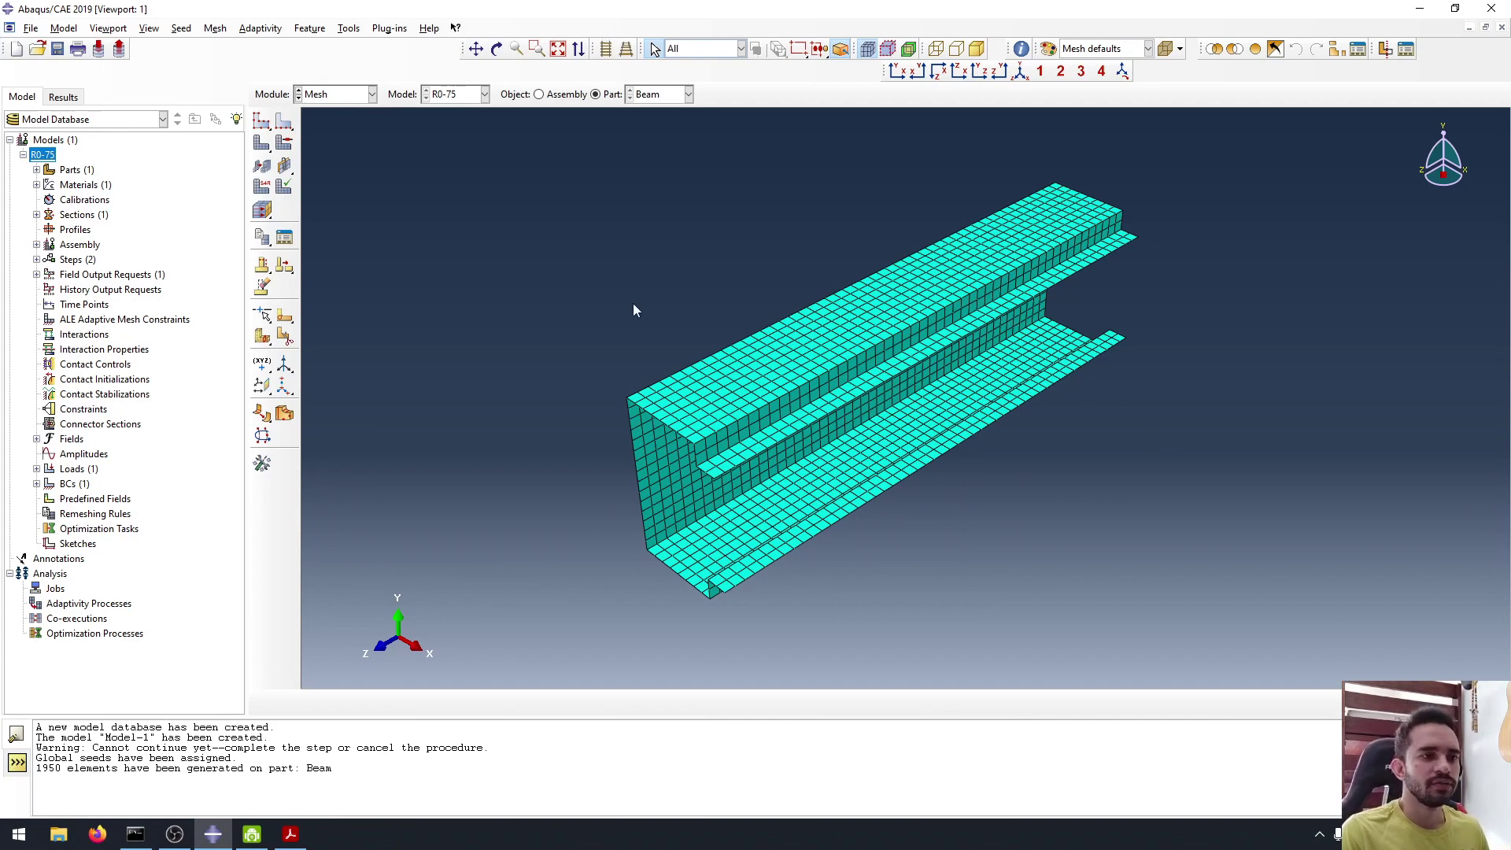
scroll(637, 299, "down", 2)
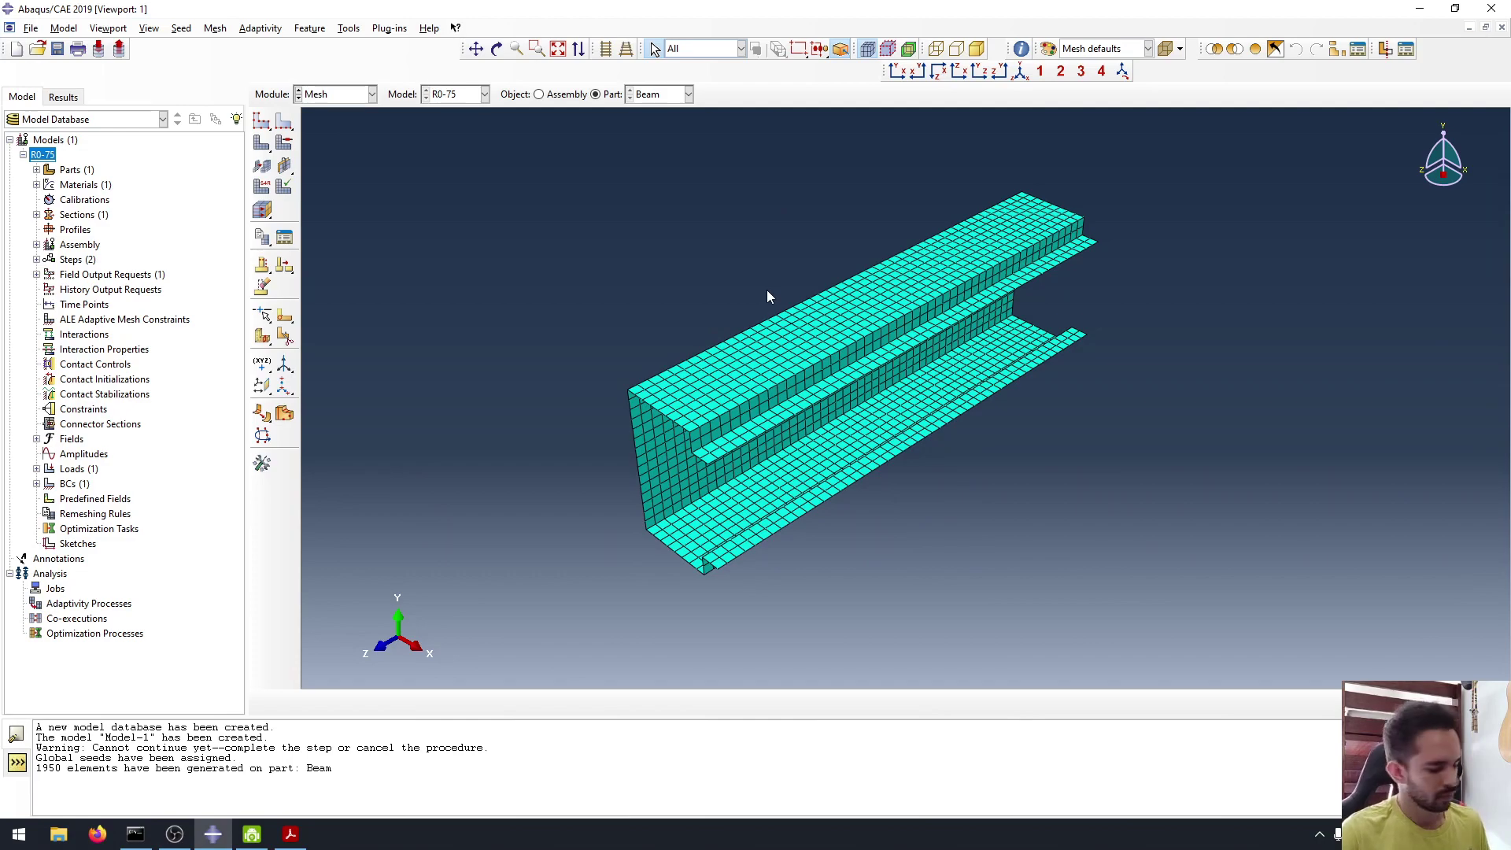
key("F3")
mouse_move(714, 292)
left_mouse_down()
mouse_move(716, 270)
mouse_move(733, 273)
mouse_move(682, 283)
mouse_move(709, 284)
left_mouse_up()
key("Escape")
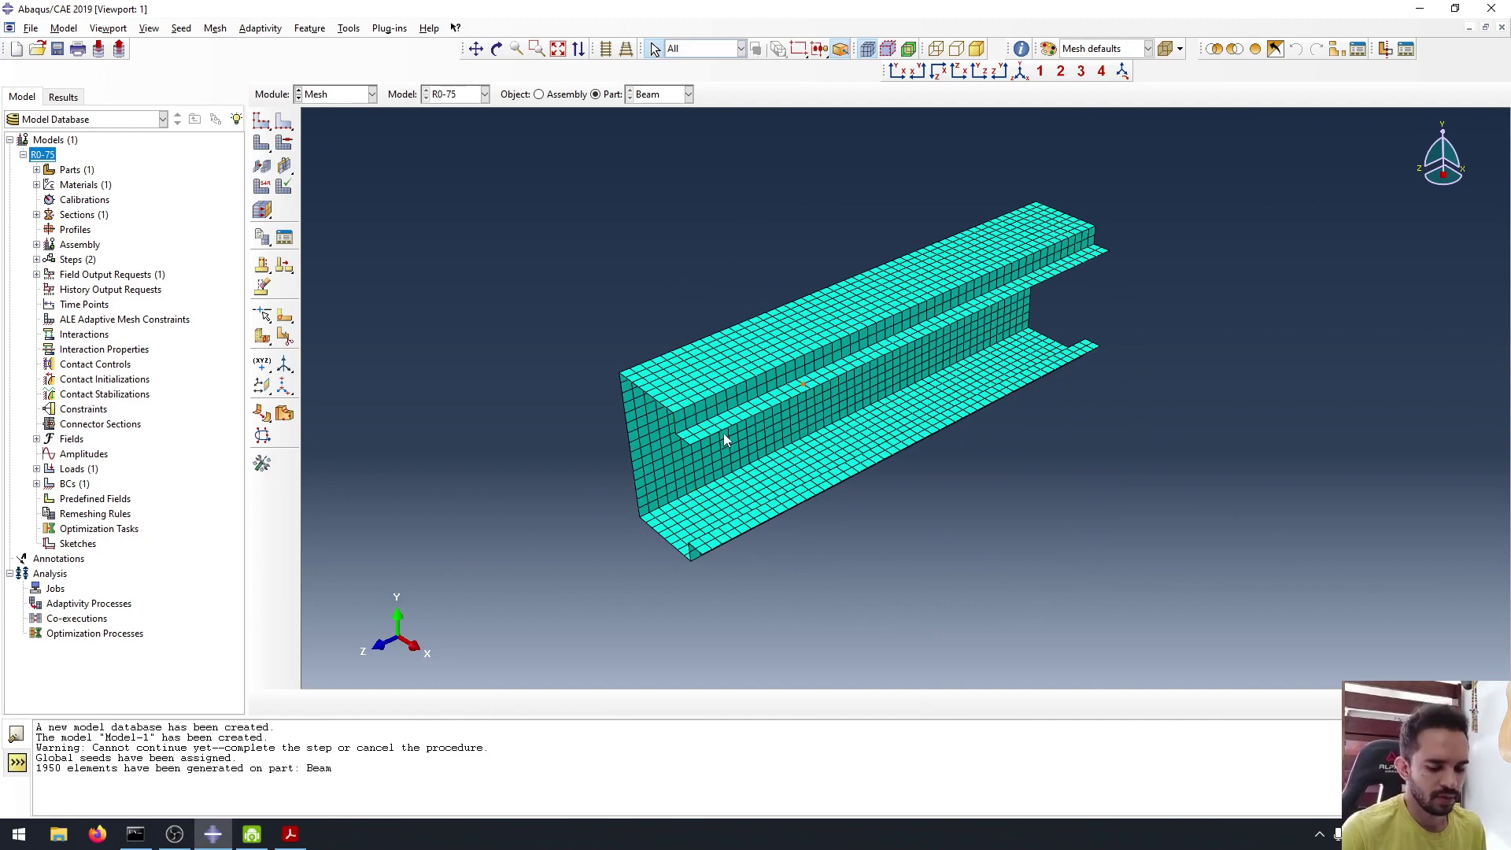
Assign the Standard linear S4R shell element type with reduced integration to all faces of the beam.
left_click(263, 189)
left_click_drag(926, 502, 675, 245)
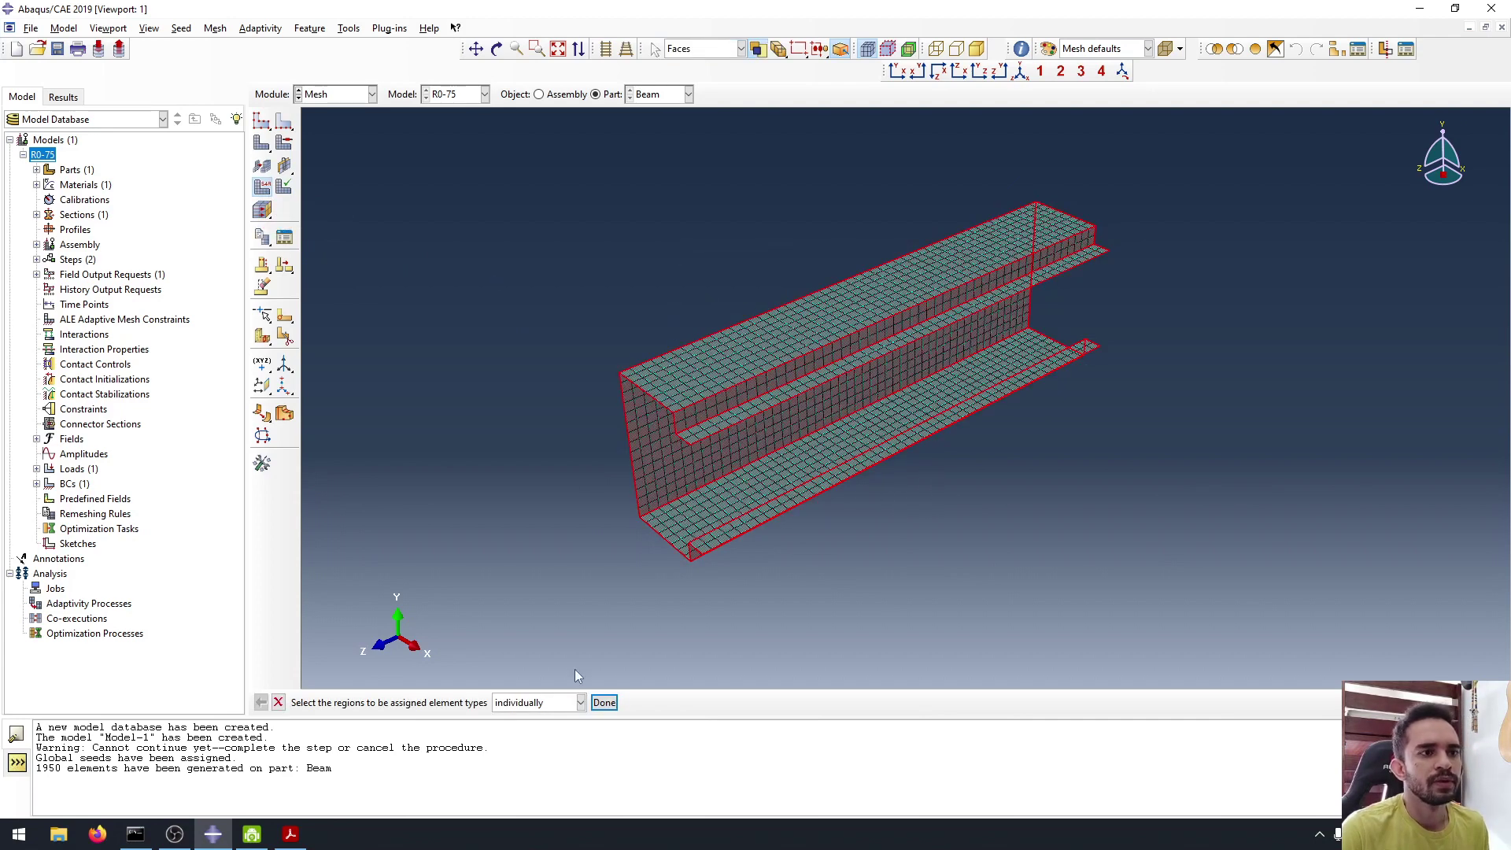
left_click(604, 702)
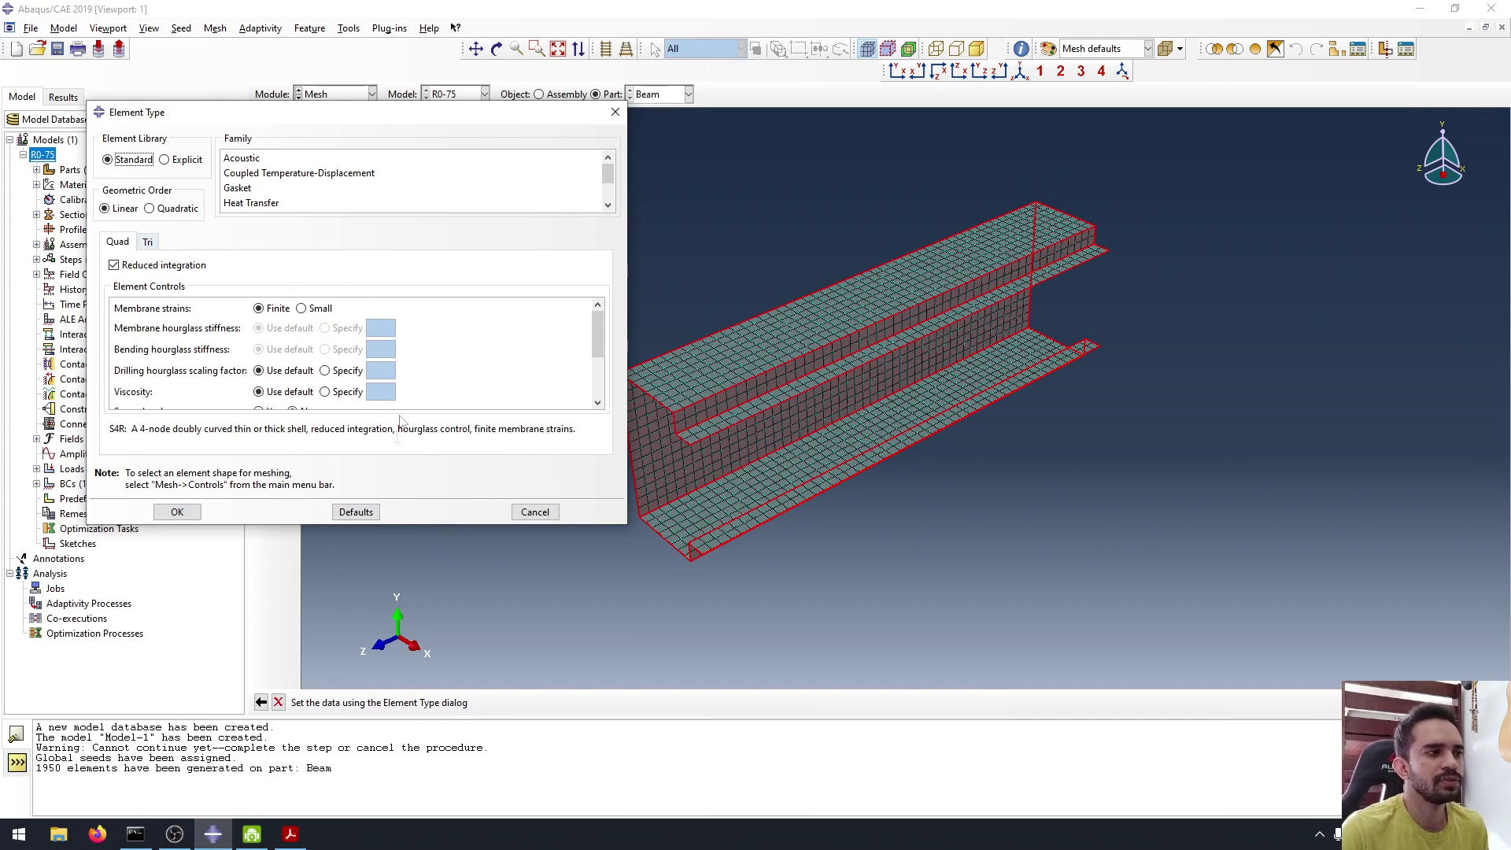
left_click_drag(109, 431, 131, 431)
left_click(131, 431)
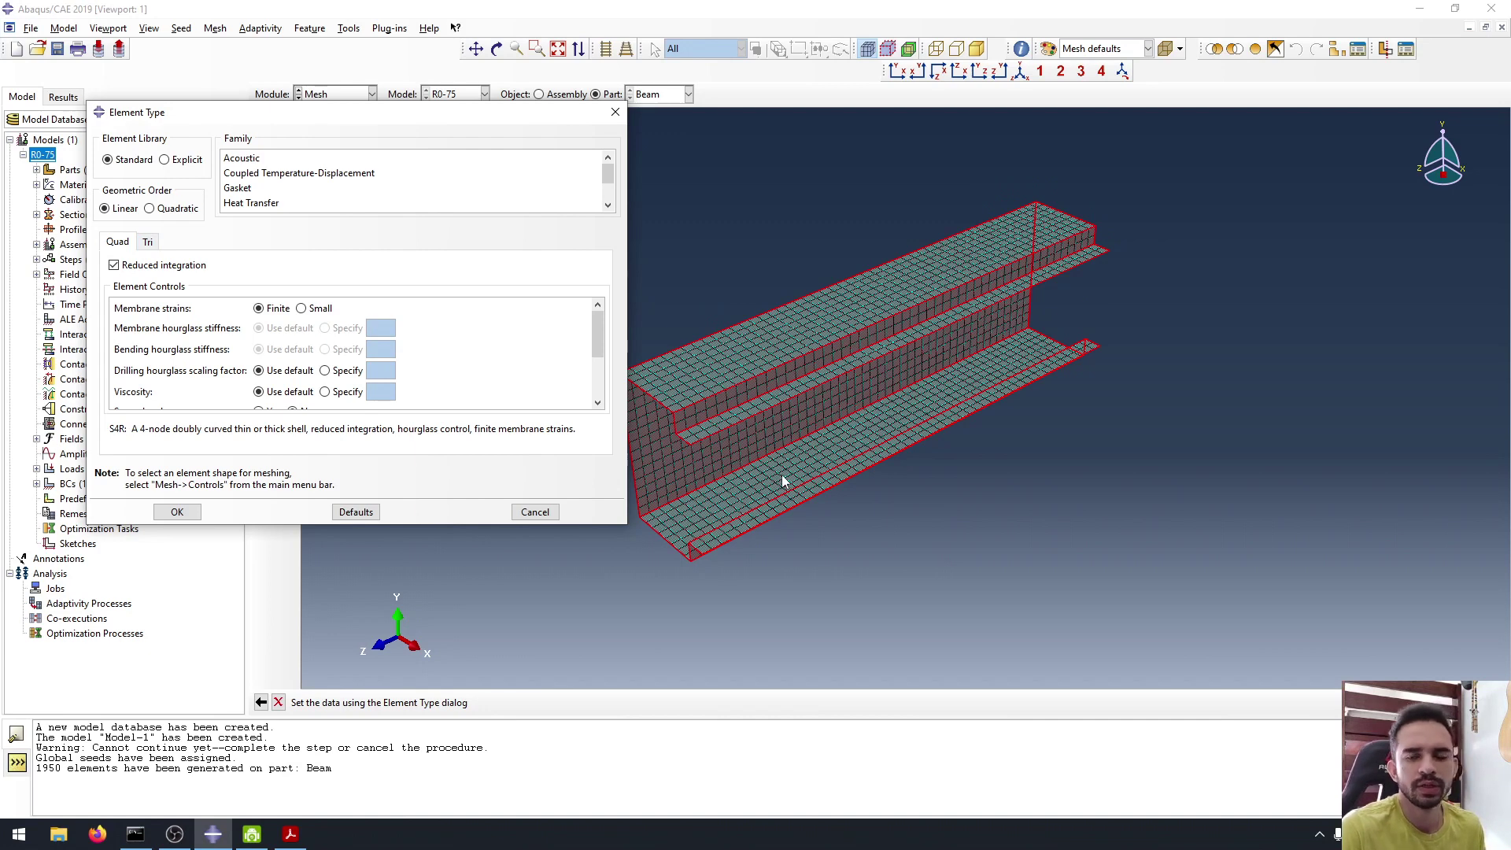
left_click(177, 512)
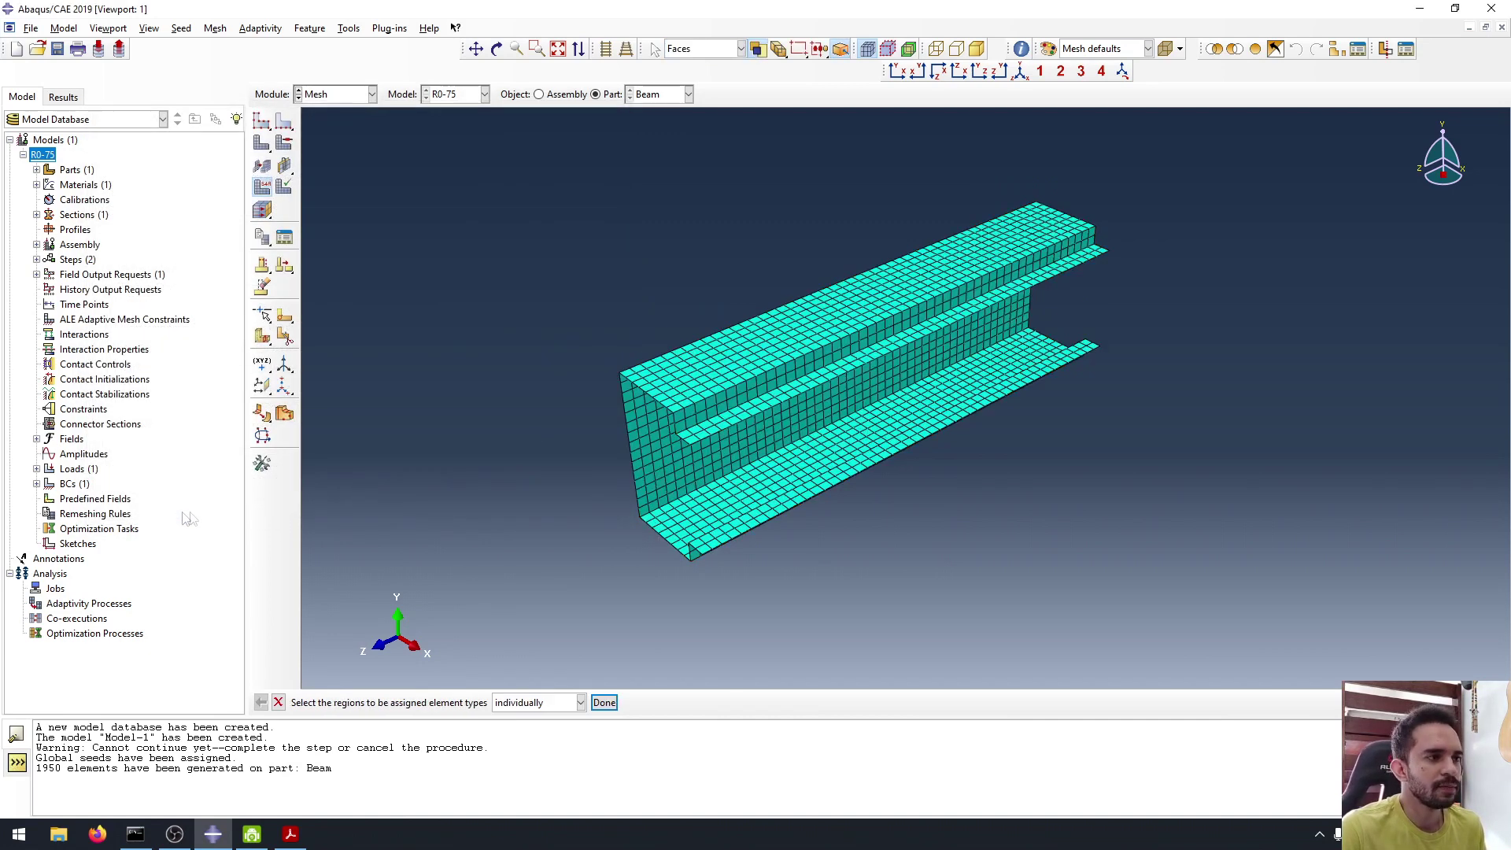
Leave the element type assignment and switch to the Job module.
key("Escape")
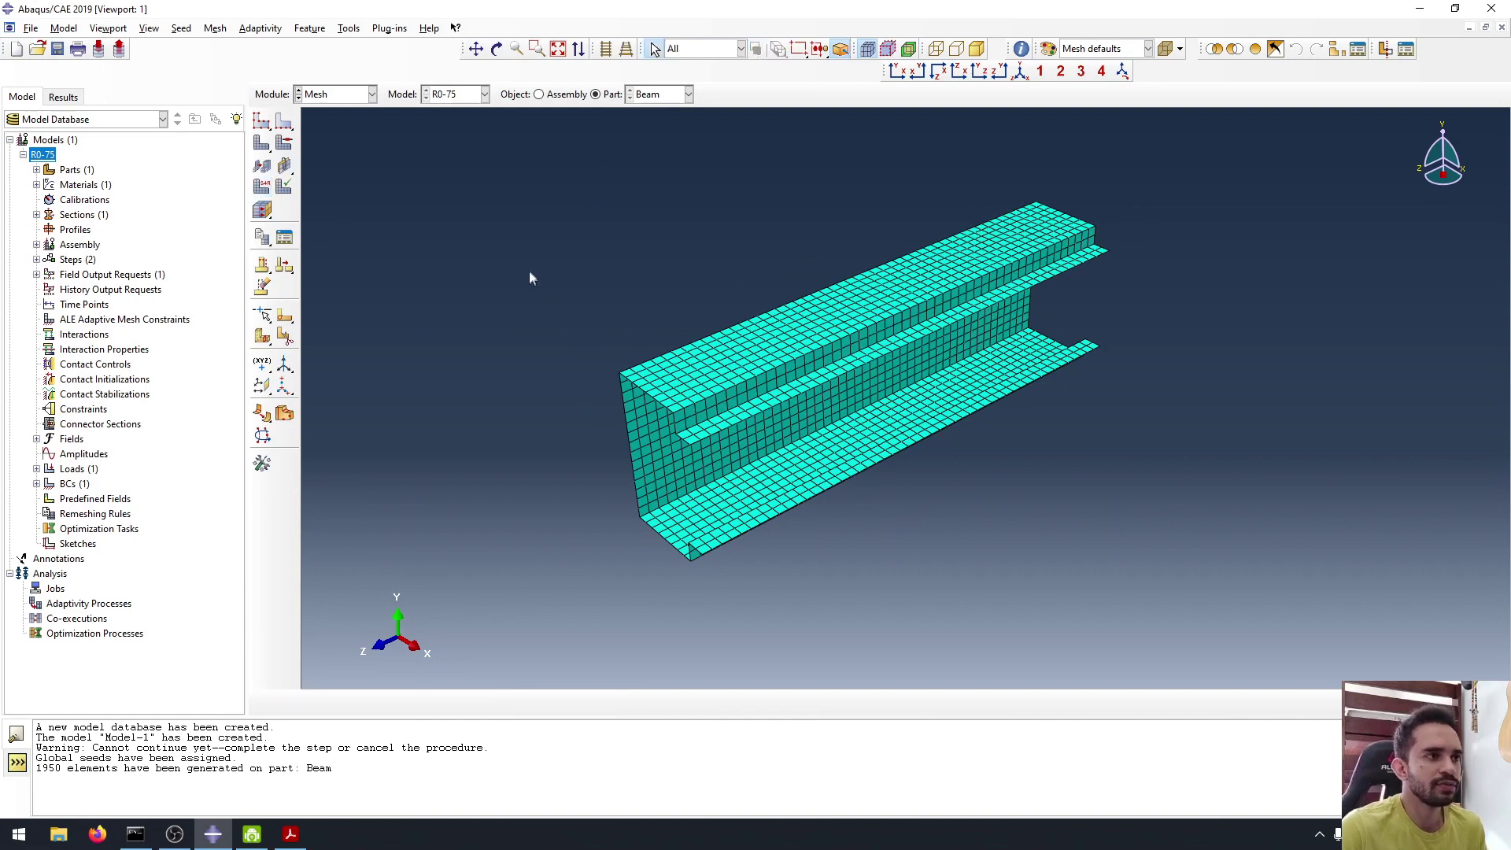
left_click(335, 95)
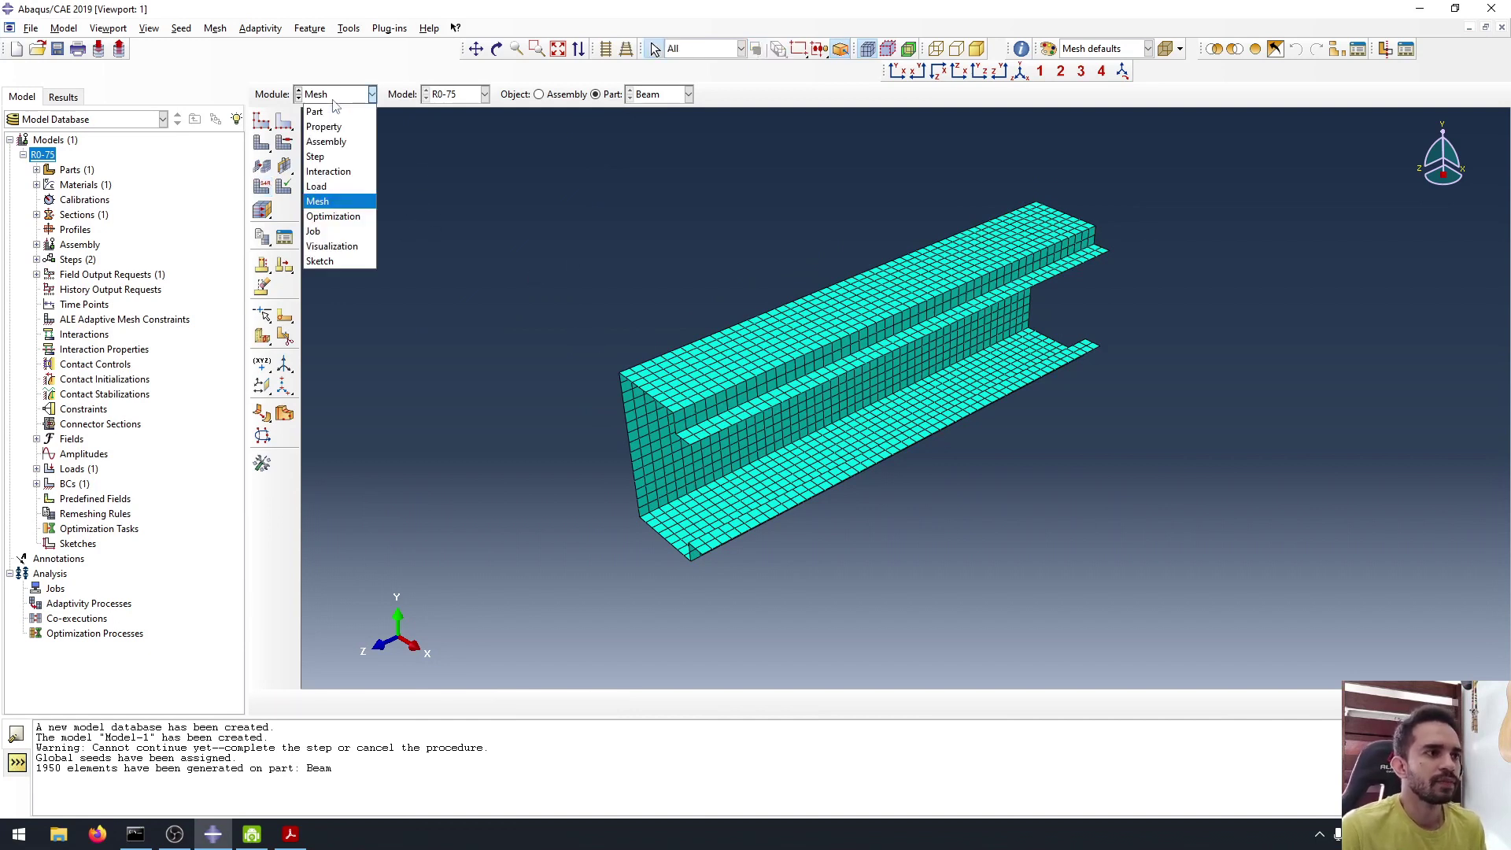
left_click(332, 100)
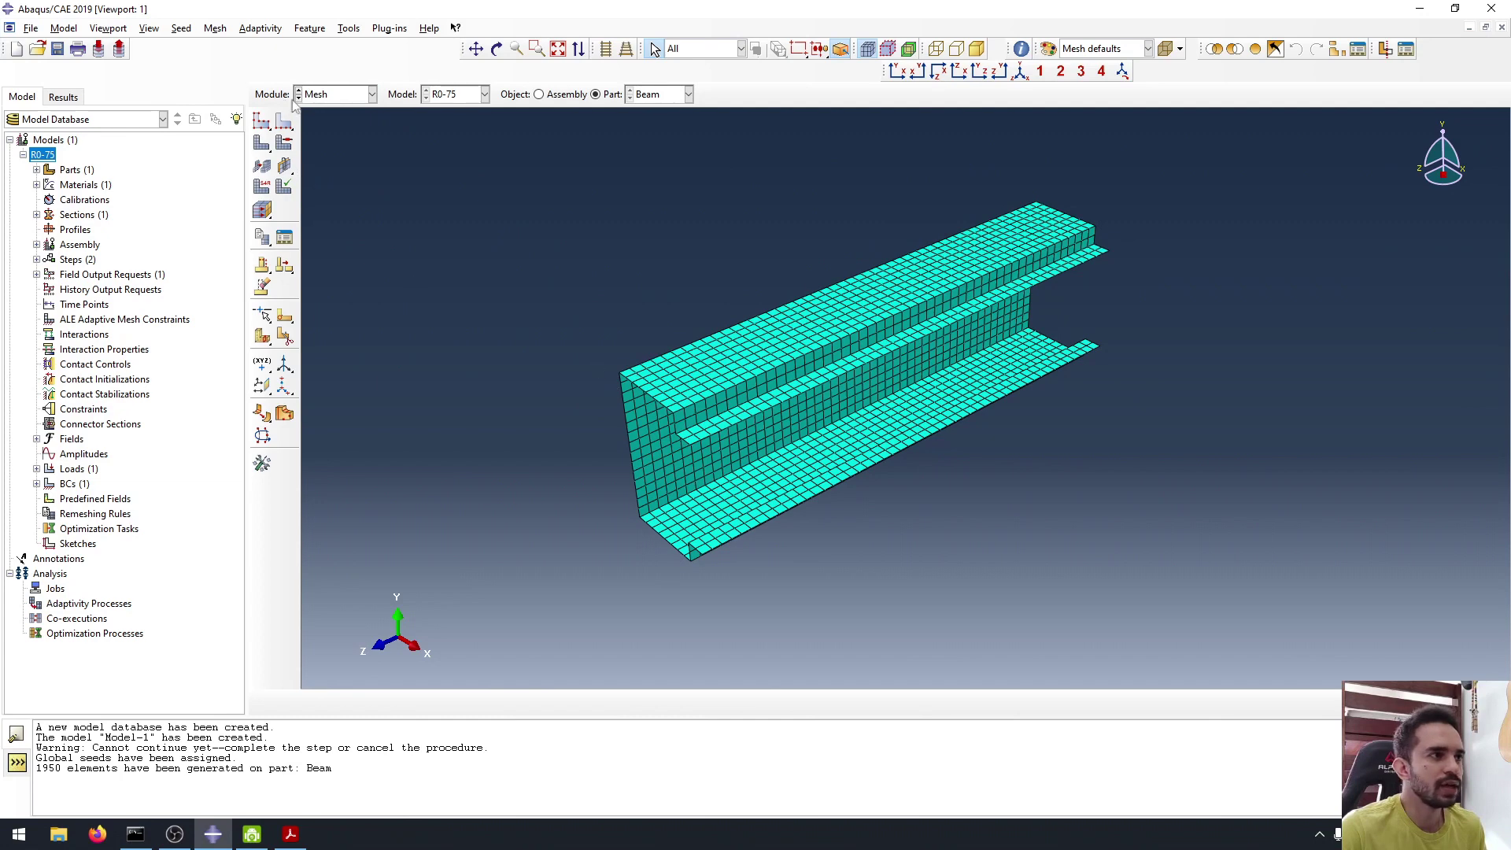
left_click(335, 95)
left_click(337, 228)
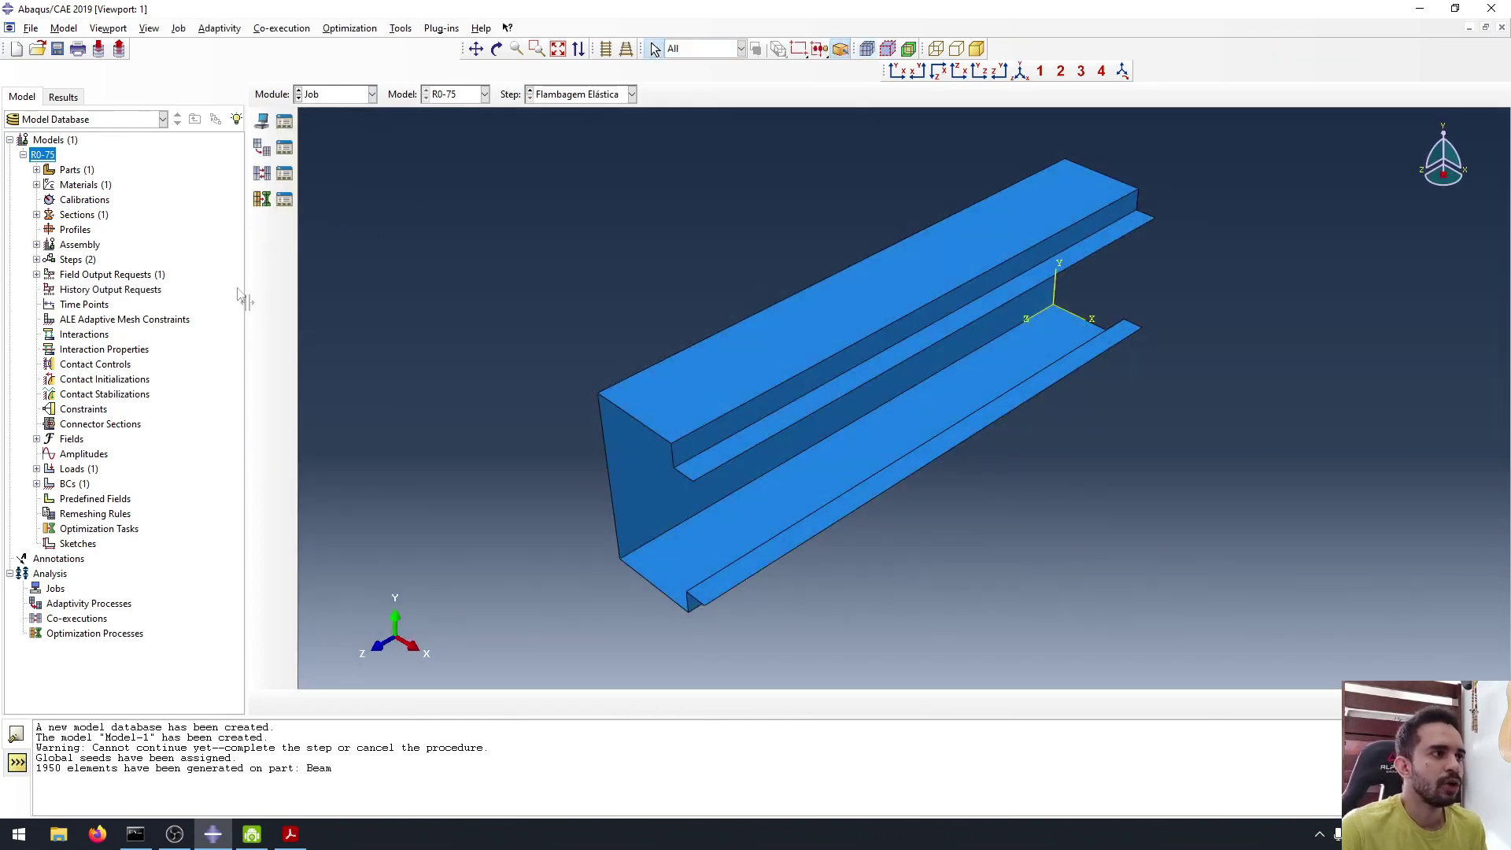
Create the full-analysis job Job-1 from model R0-75, keeping maximum memory at 90% of physical memory.
left_click(258, 128)
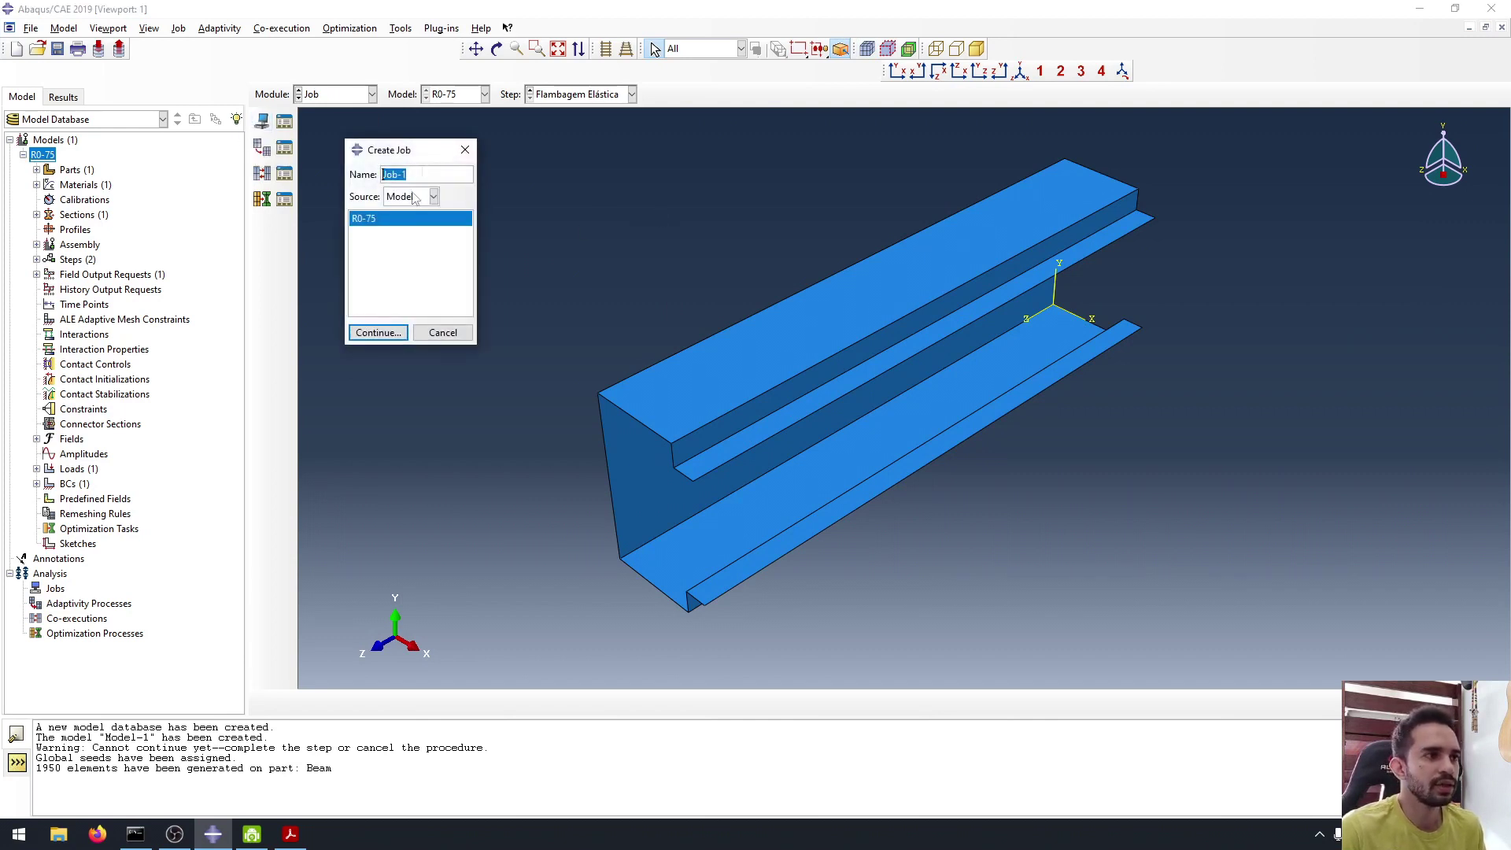
left_click(399, 219)
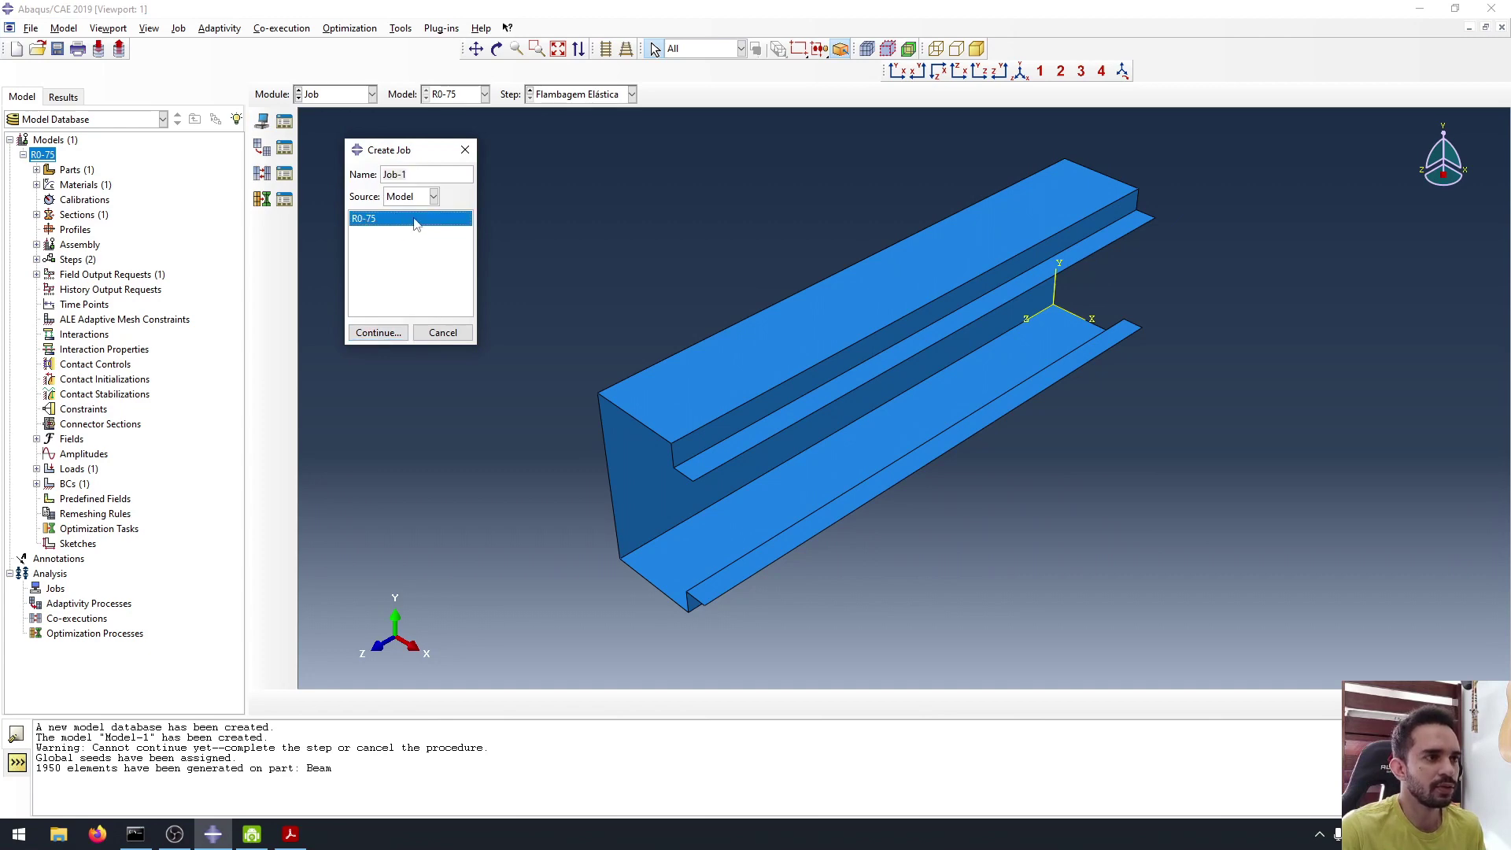
left_click(376, 331)
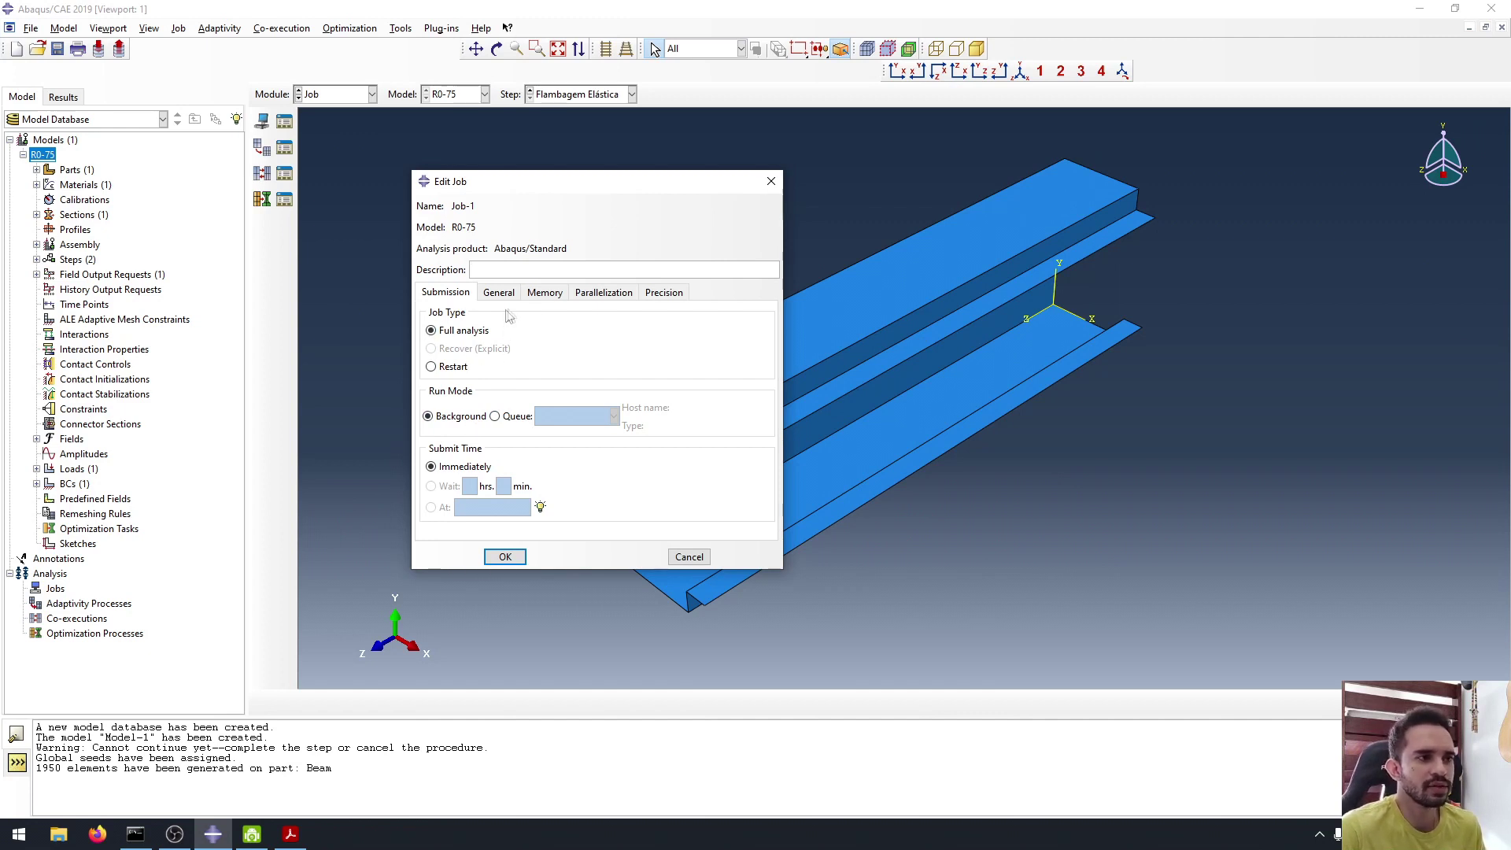
left_click(542, 292)
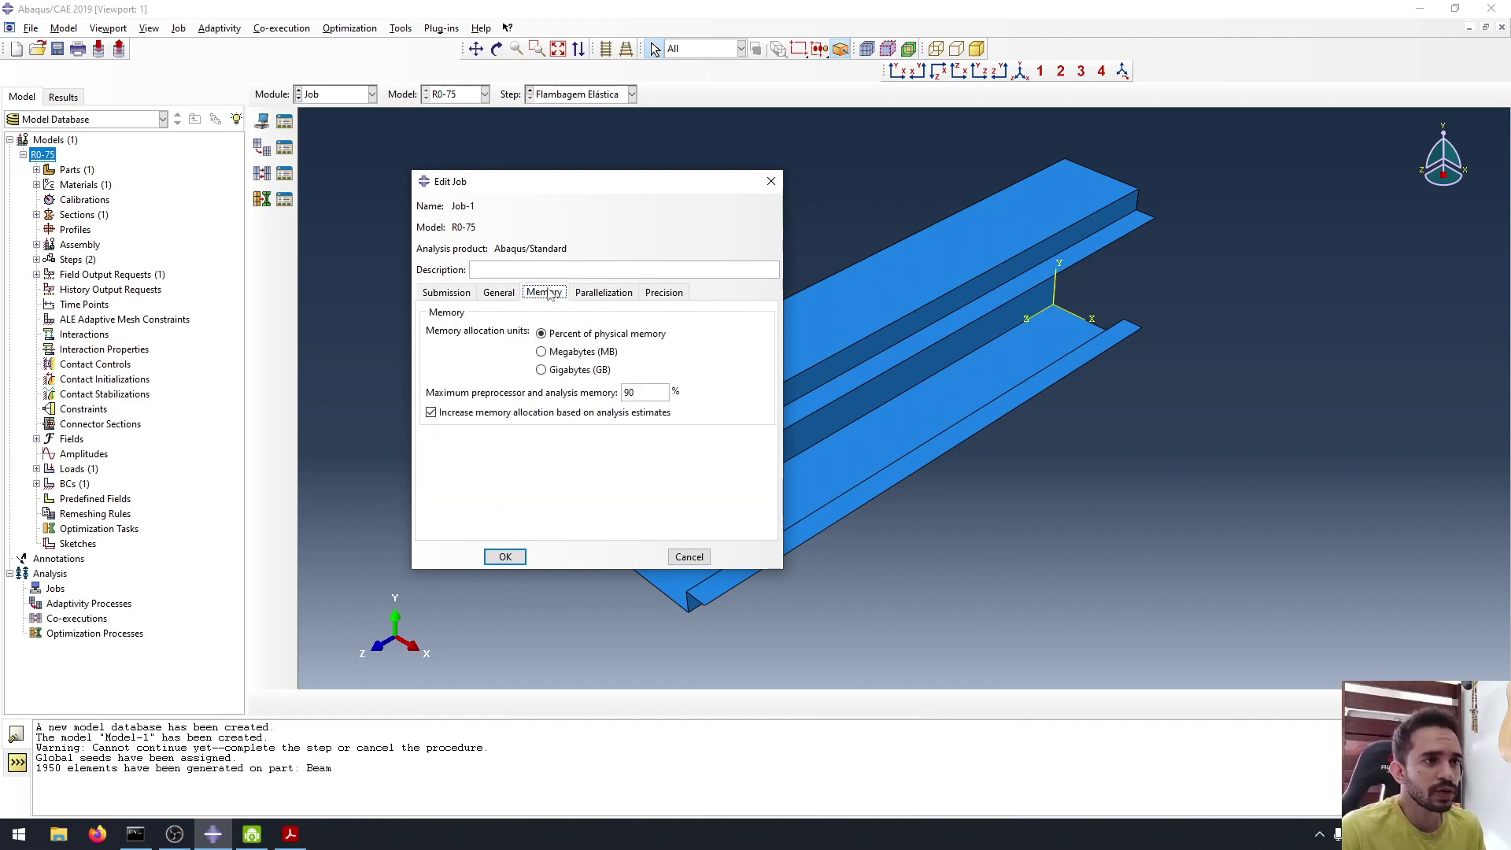
double_click(632, 393)
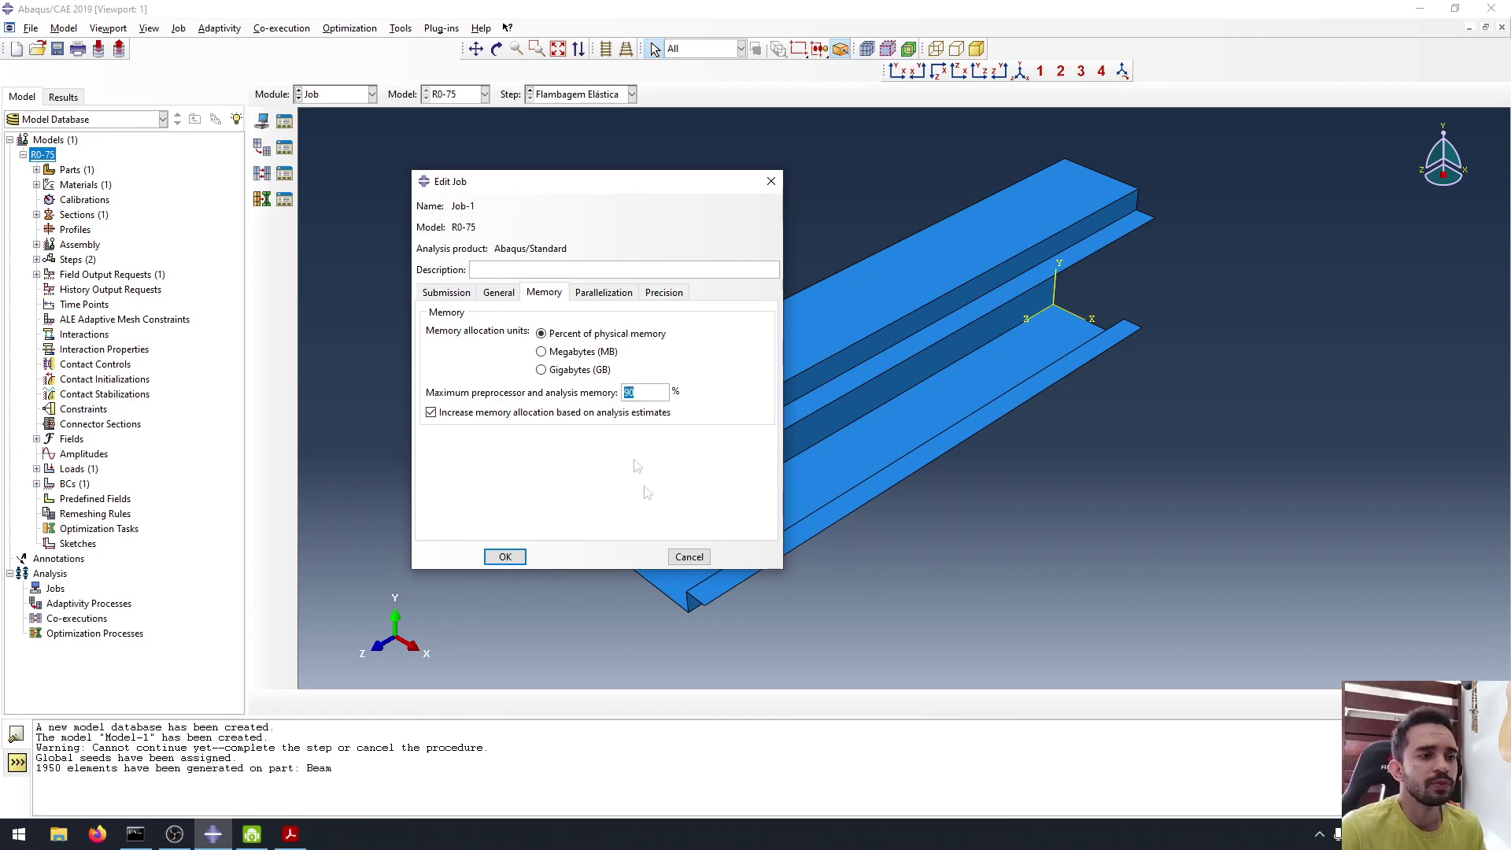
left_click_drag(622, 186, 597, 182)
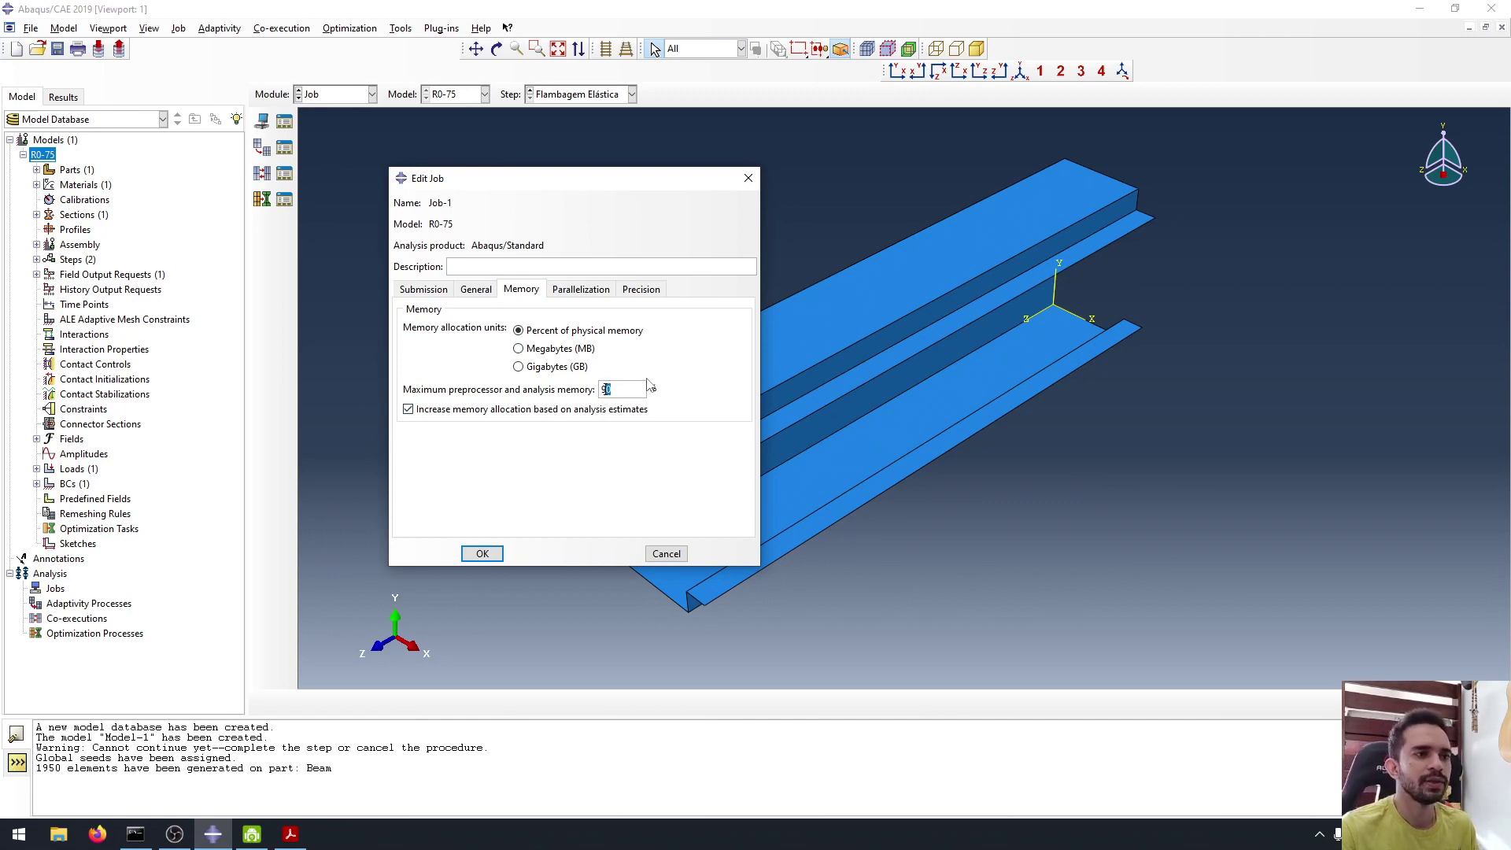
double_click(606, 389)
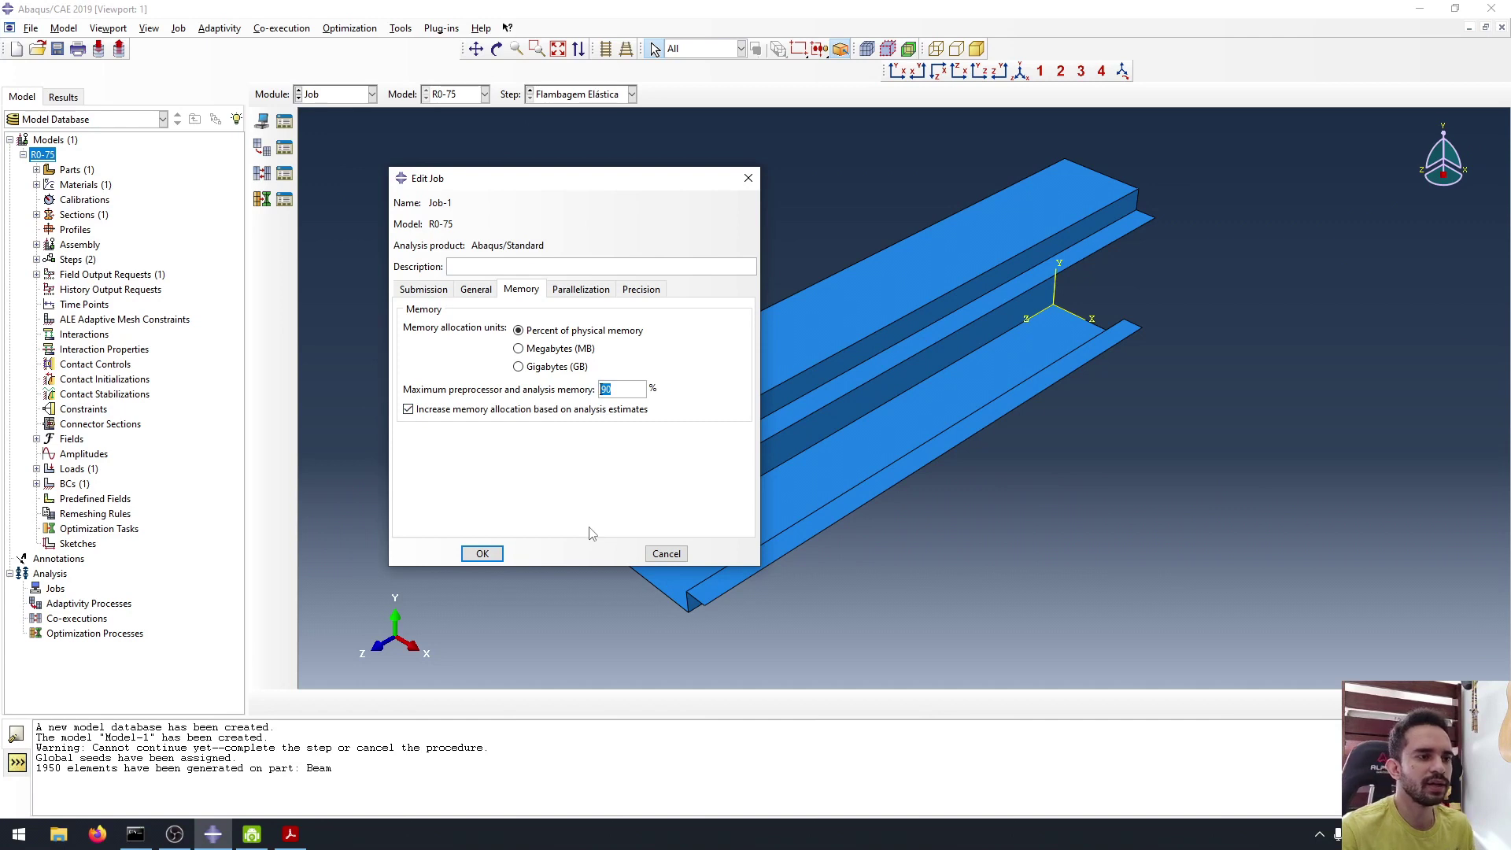
left_click(618, 385)
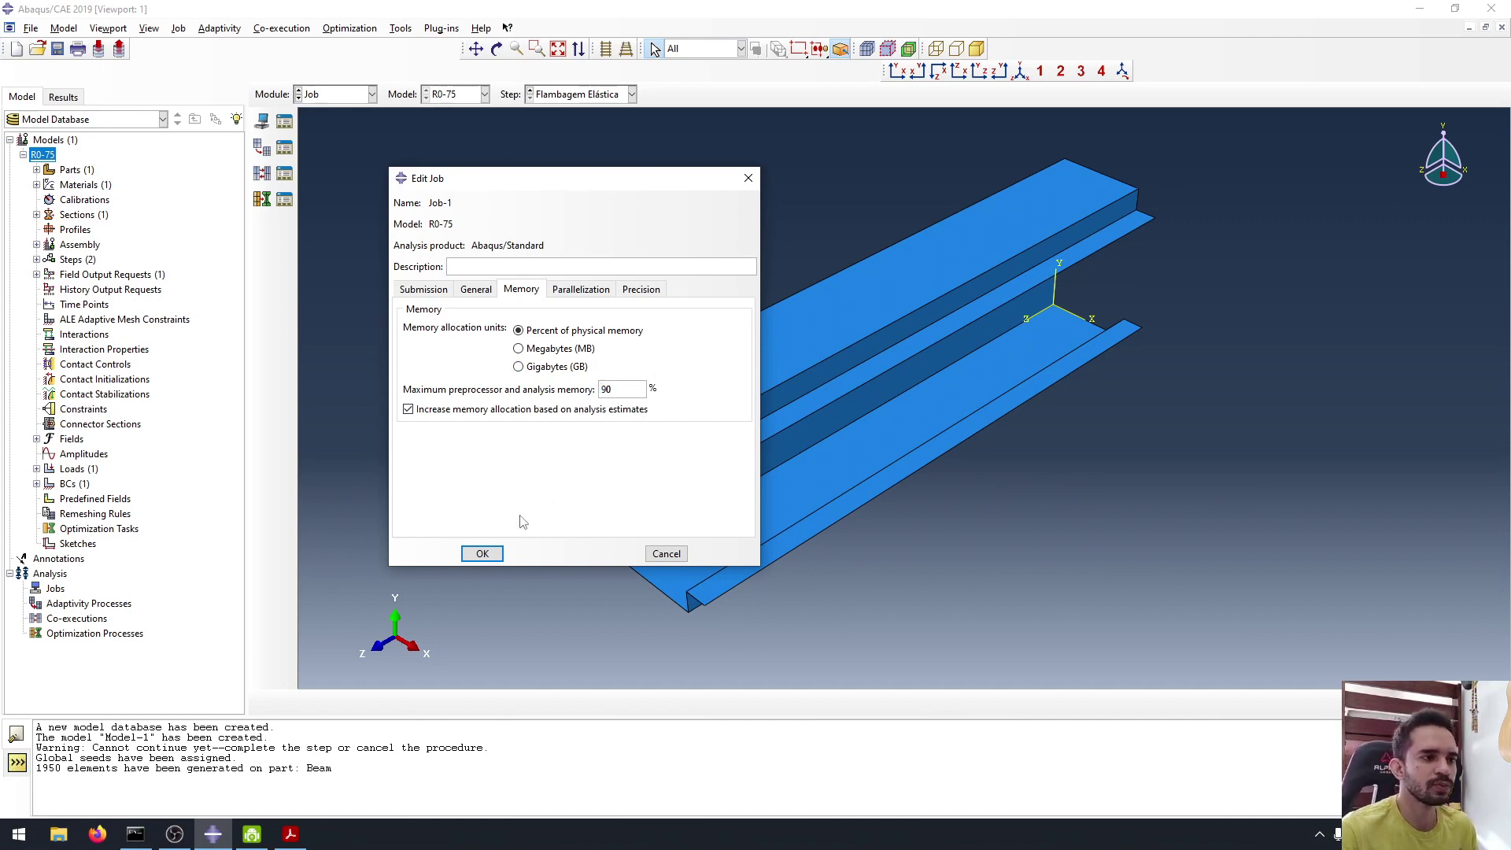
left_click(483, 554)
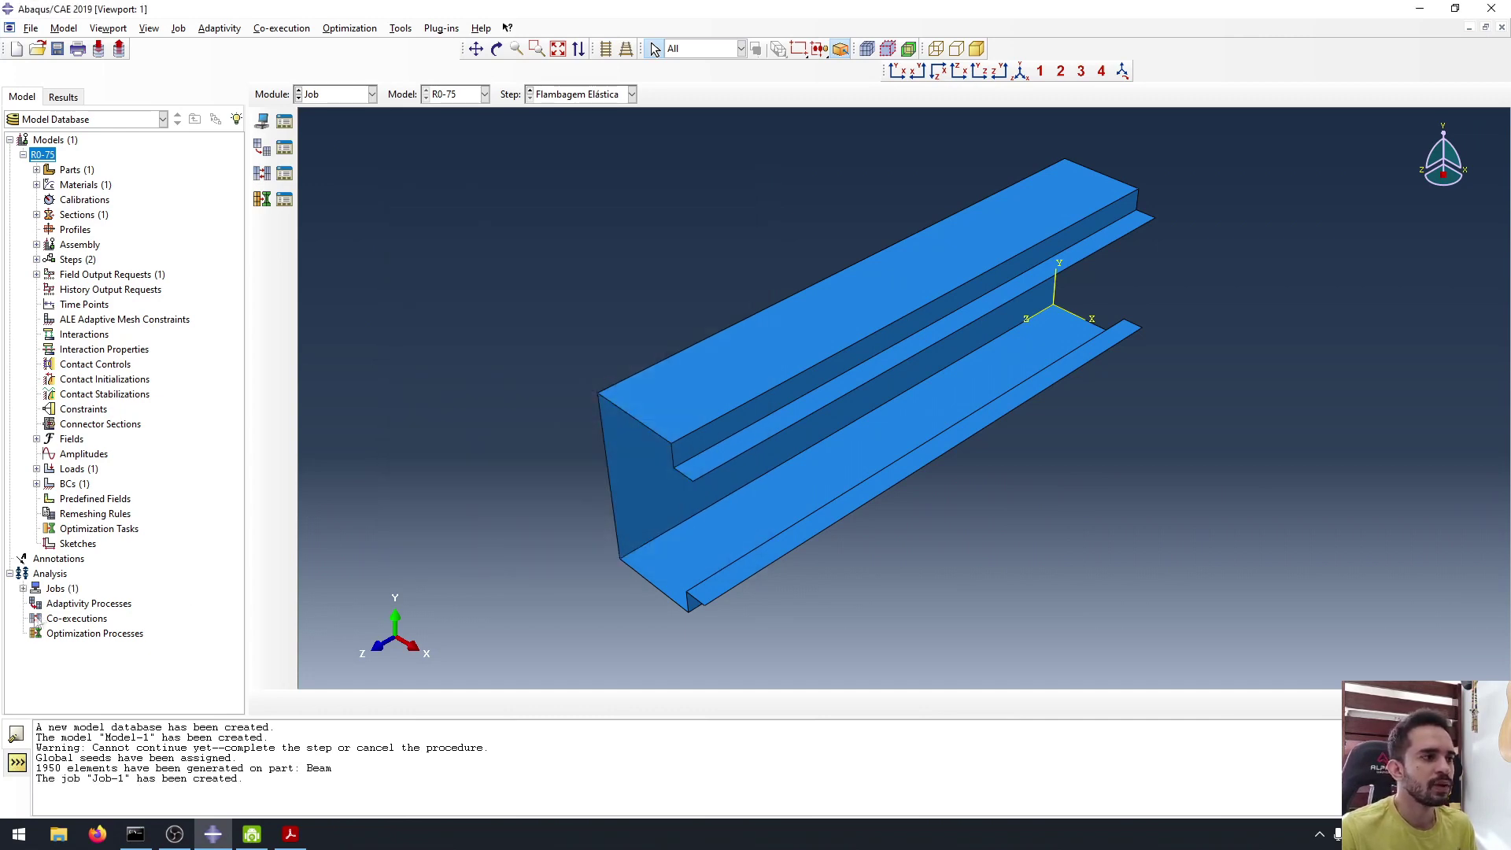
Submit Job-1 for analysis and accept overwriting its existing job files.
left_click(22, 589)
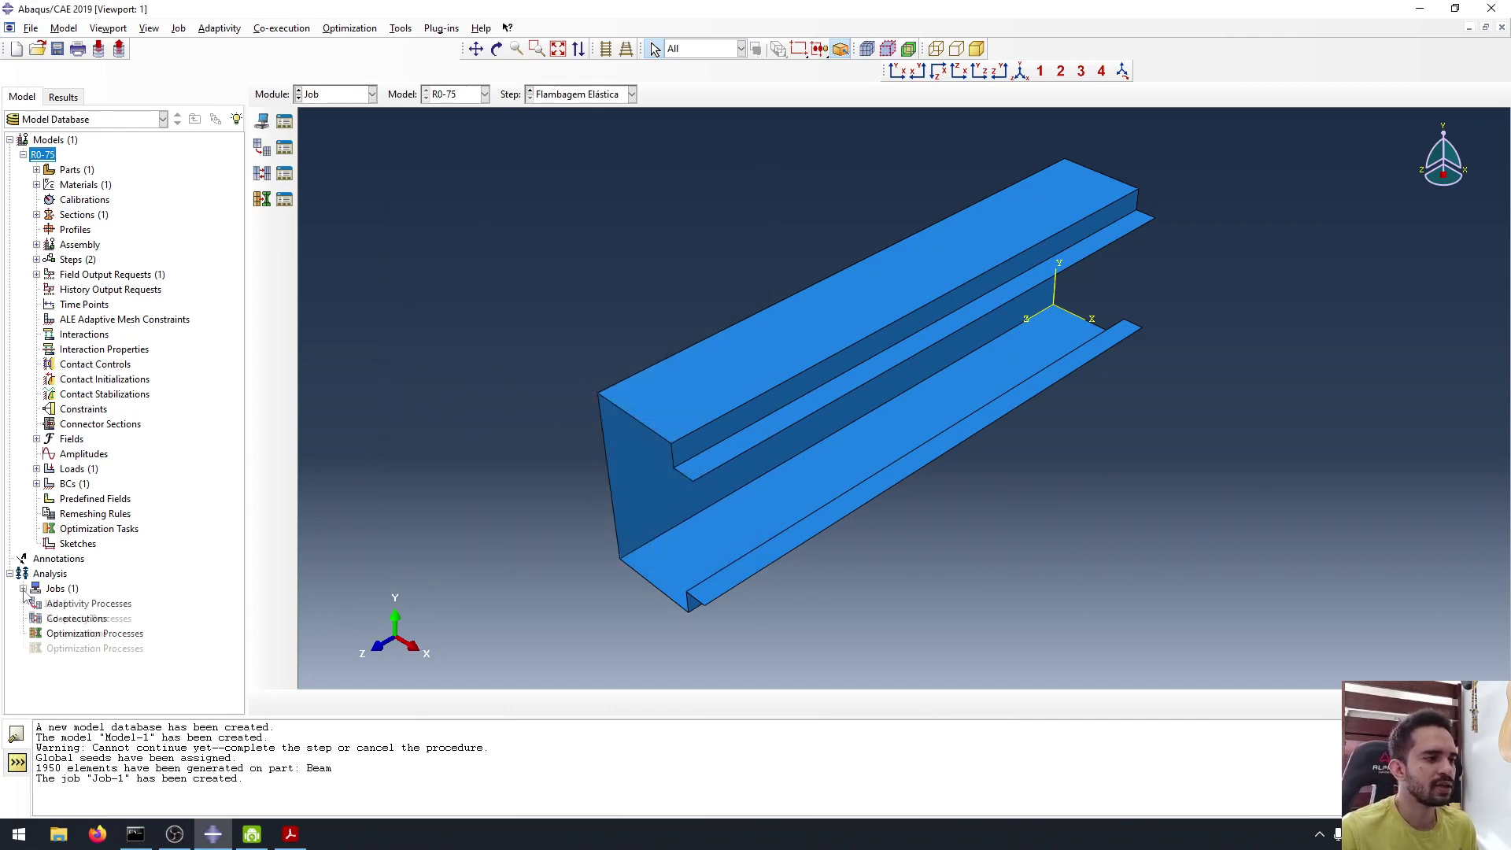
left_click(62, 591)
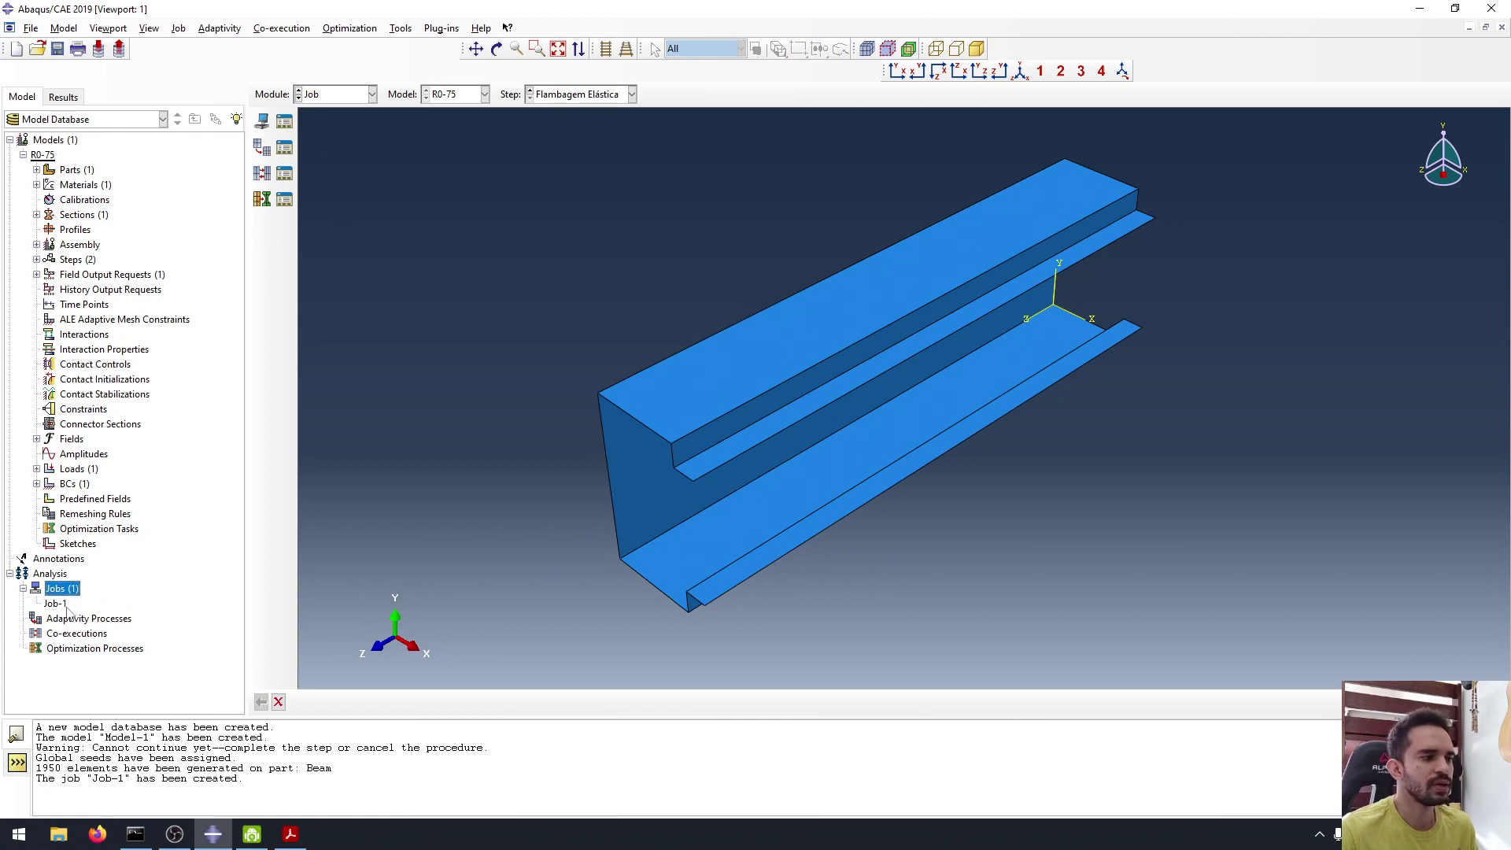
left_click(62, 606)
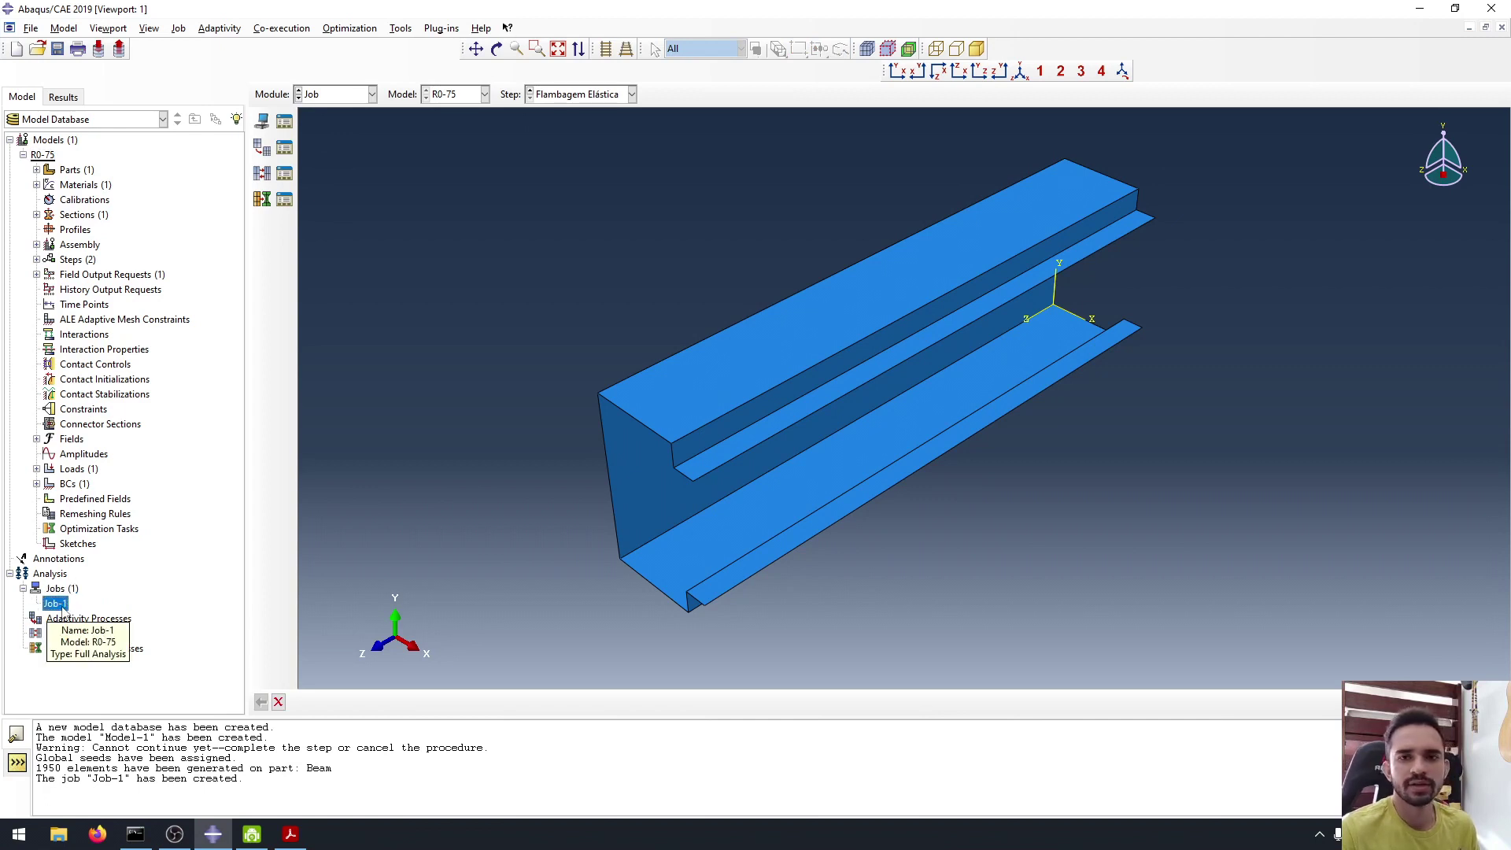
right_click(62, 608)
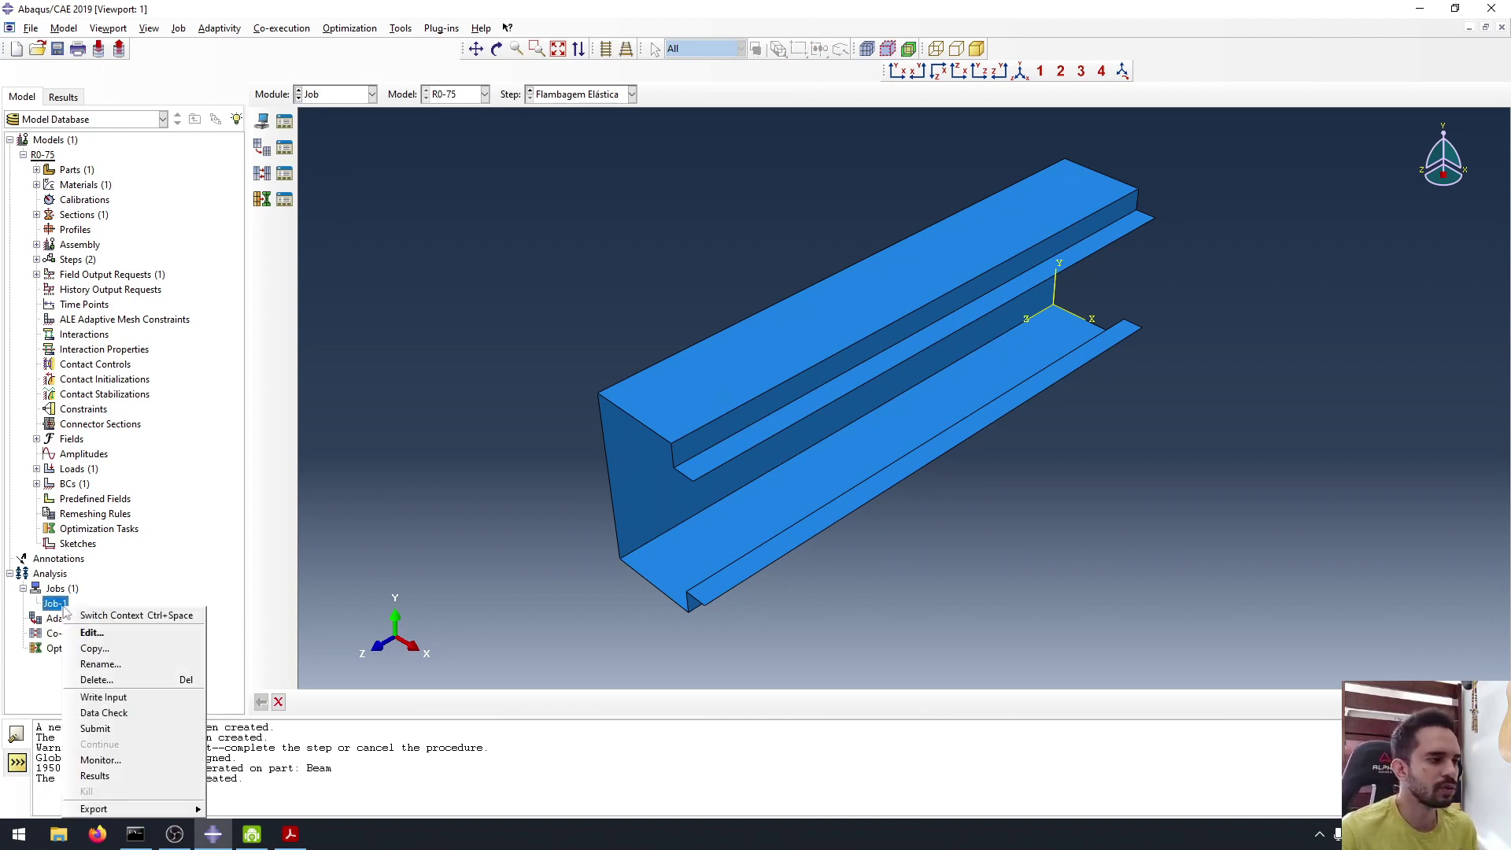
left_click(118, 728)
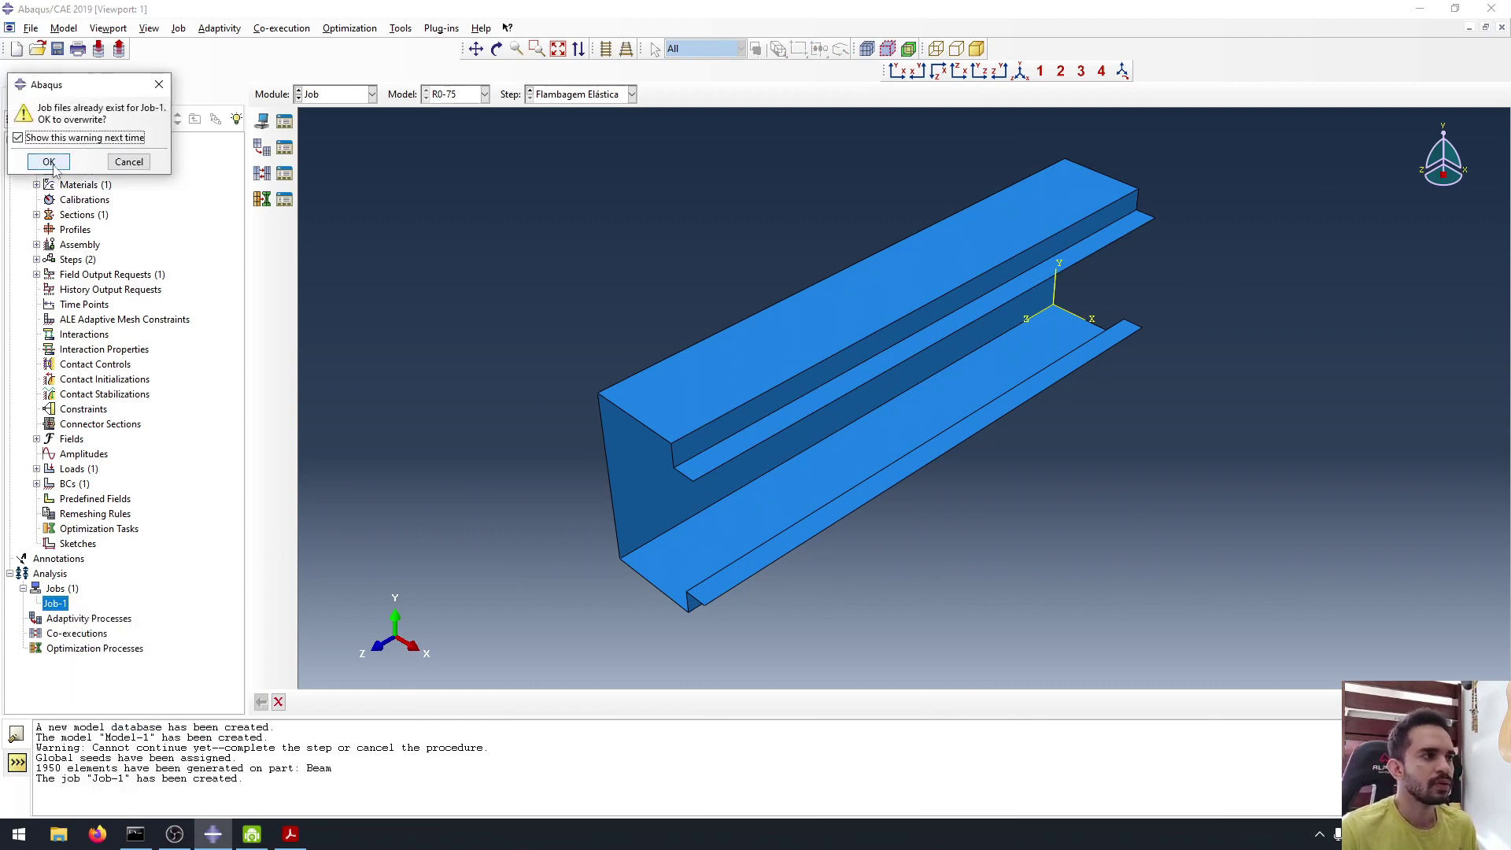
left_click(47, 159)
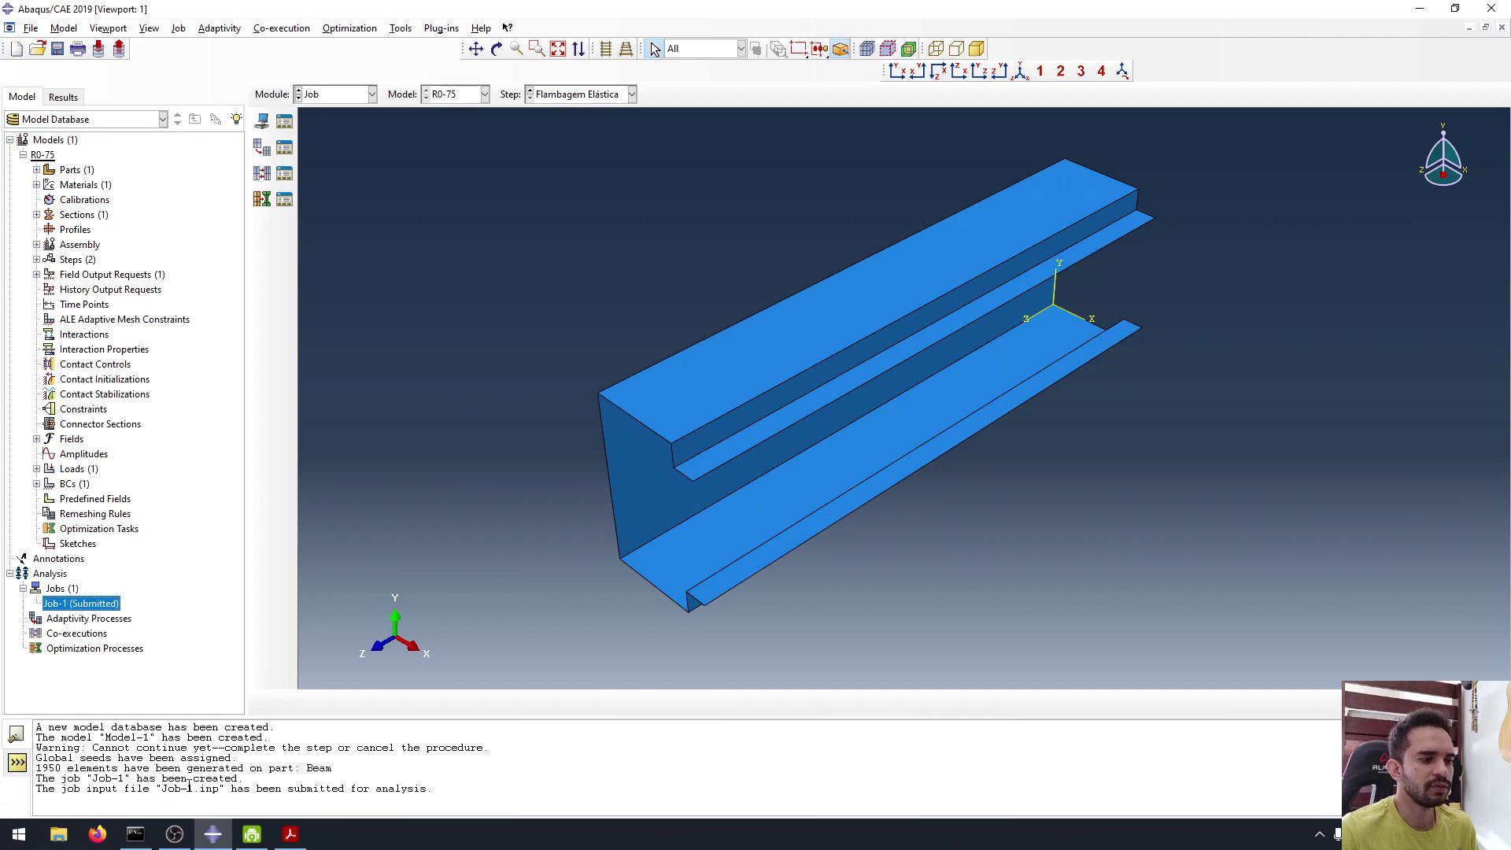
Read the message log to check the submission, input file processing and Abaqus/Standard run of Job-1.
left_click_drag(288, 789, 432, 789)
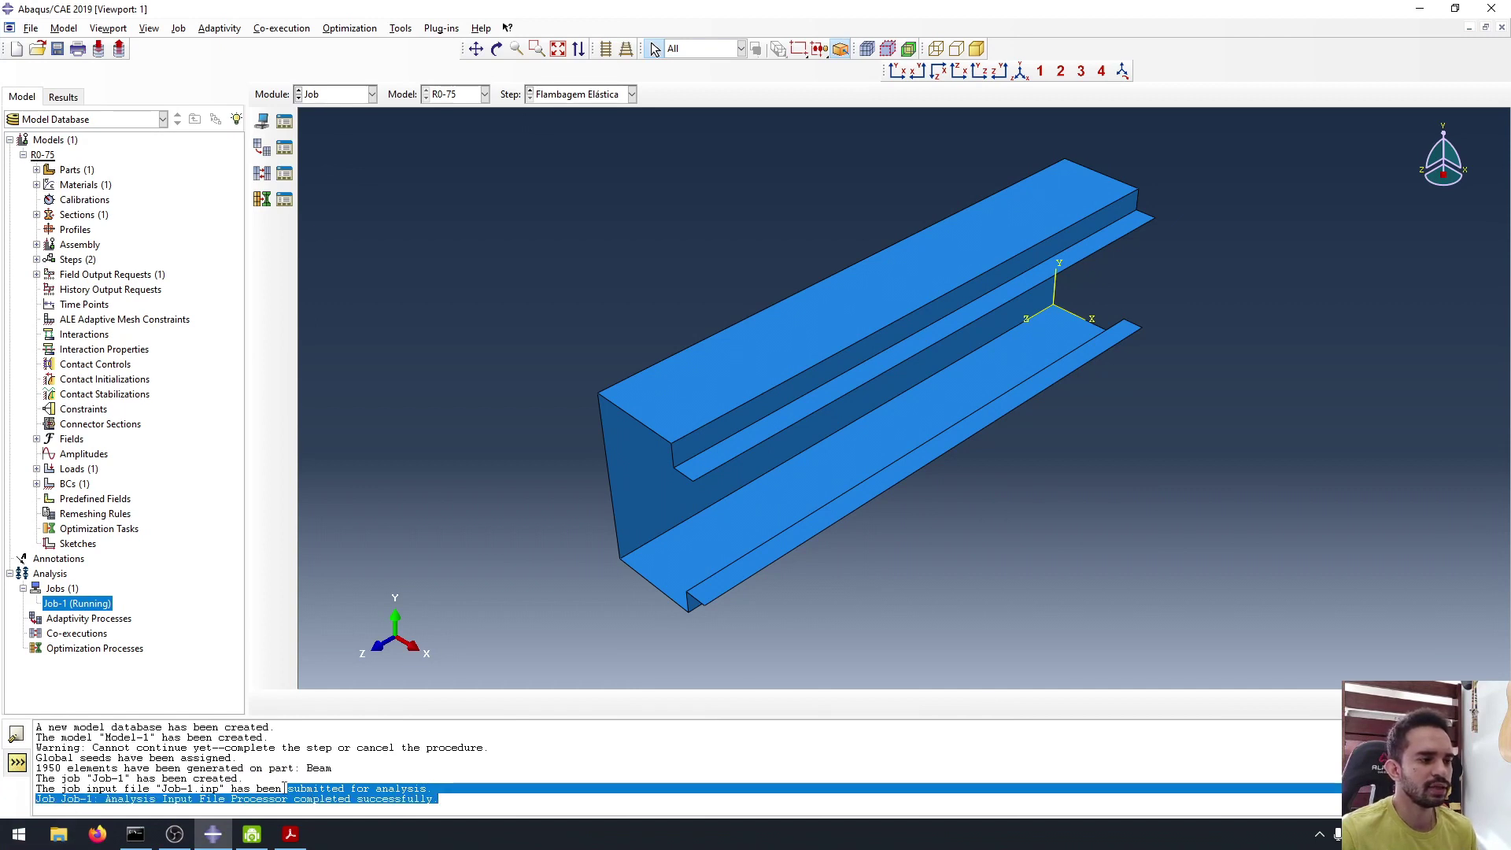
left_click(260, 787)
left_click_drag(76, 799, 452, 800)
left_click(457, 800)
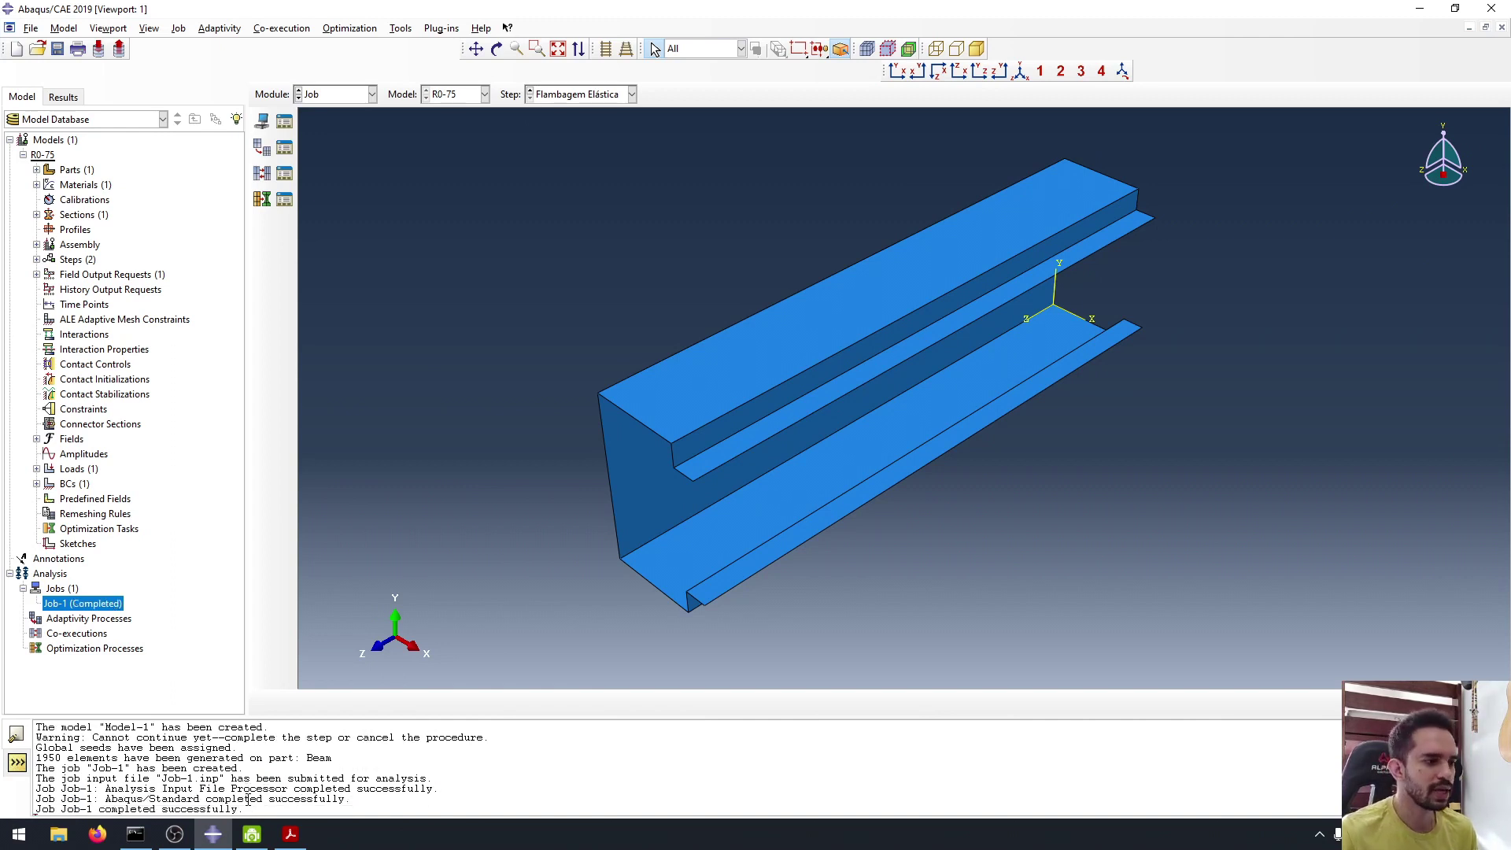
left_click_drag(196, 799, 384, 798)
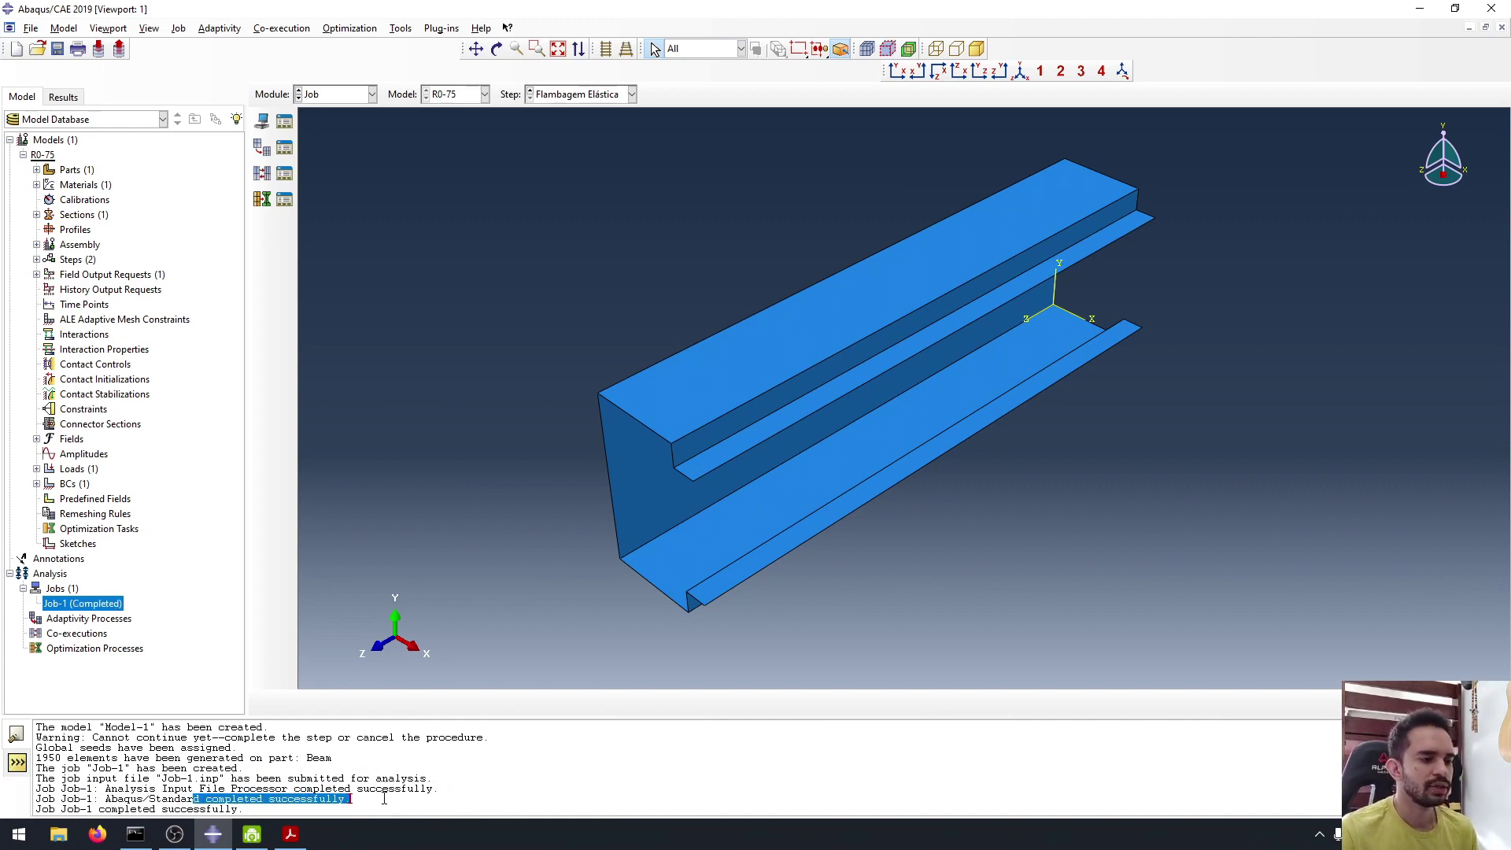
left_click_drag(118, 799, 250, 809)
left_click(236, 789)
left_click_drag(111, 810, 245, 805)
left_click(245, 804)
scroll(248, 795, "down", 1)
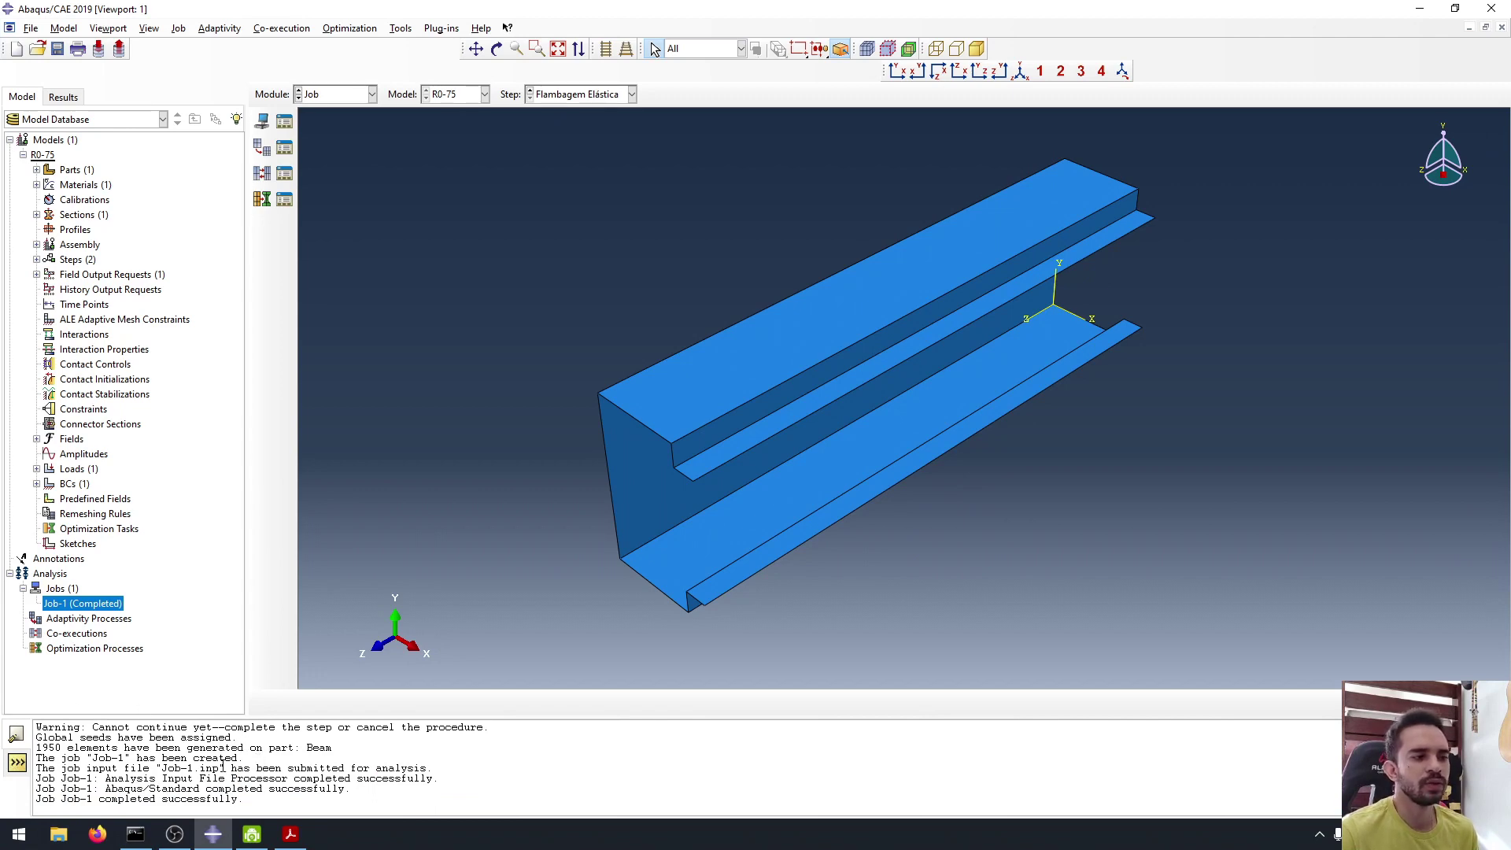
scroll(244, 798, "up", 2)
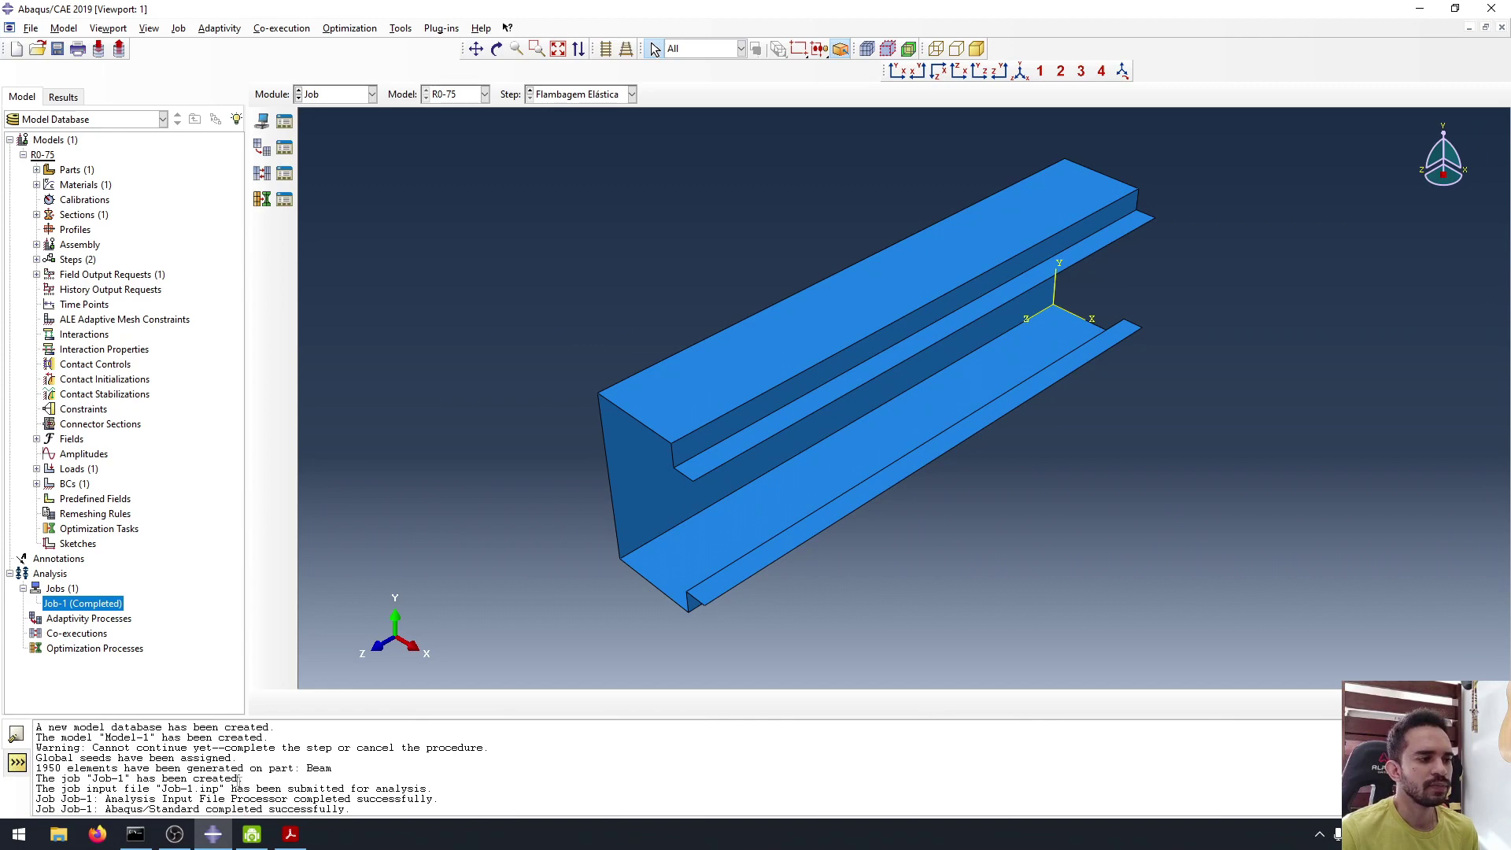
scroll(266, 784, "down", 2)
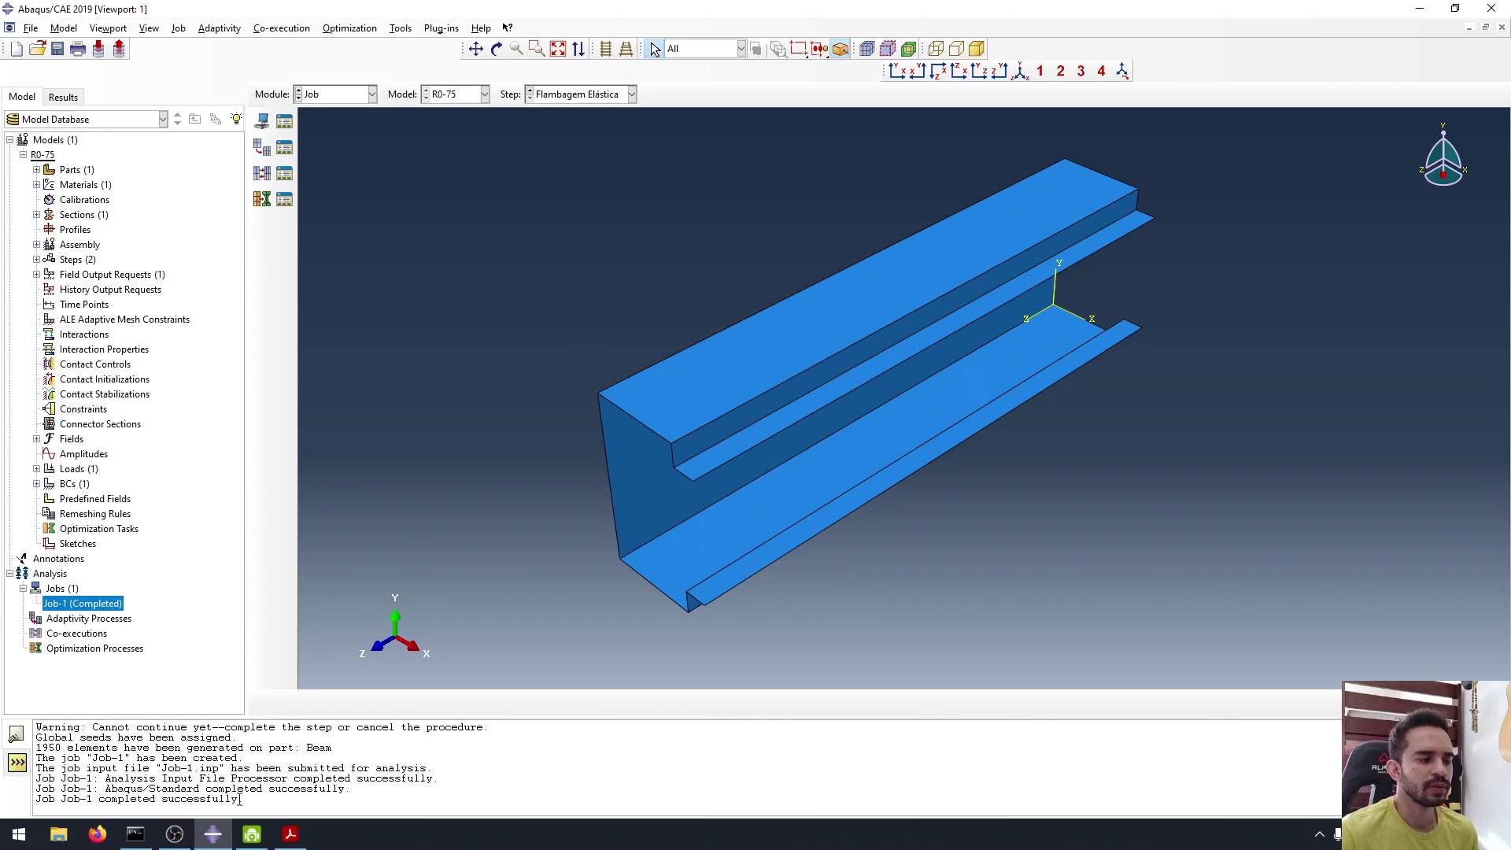
Open the Job-1 results in the Visualization module and view the undeformed meshed beam.
right_click(91, 609)
left_click(118, 787)
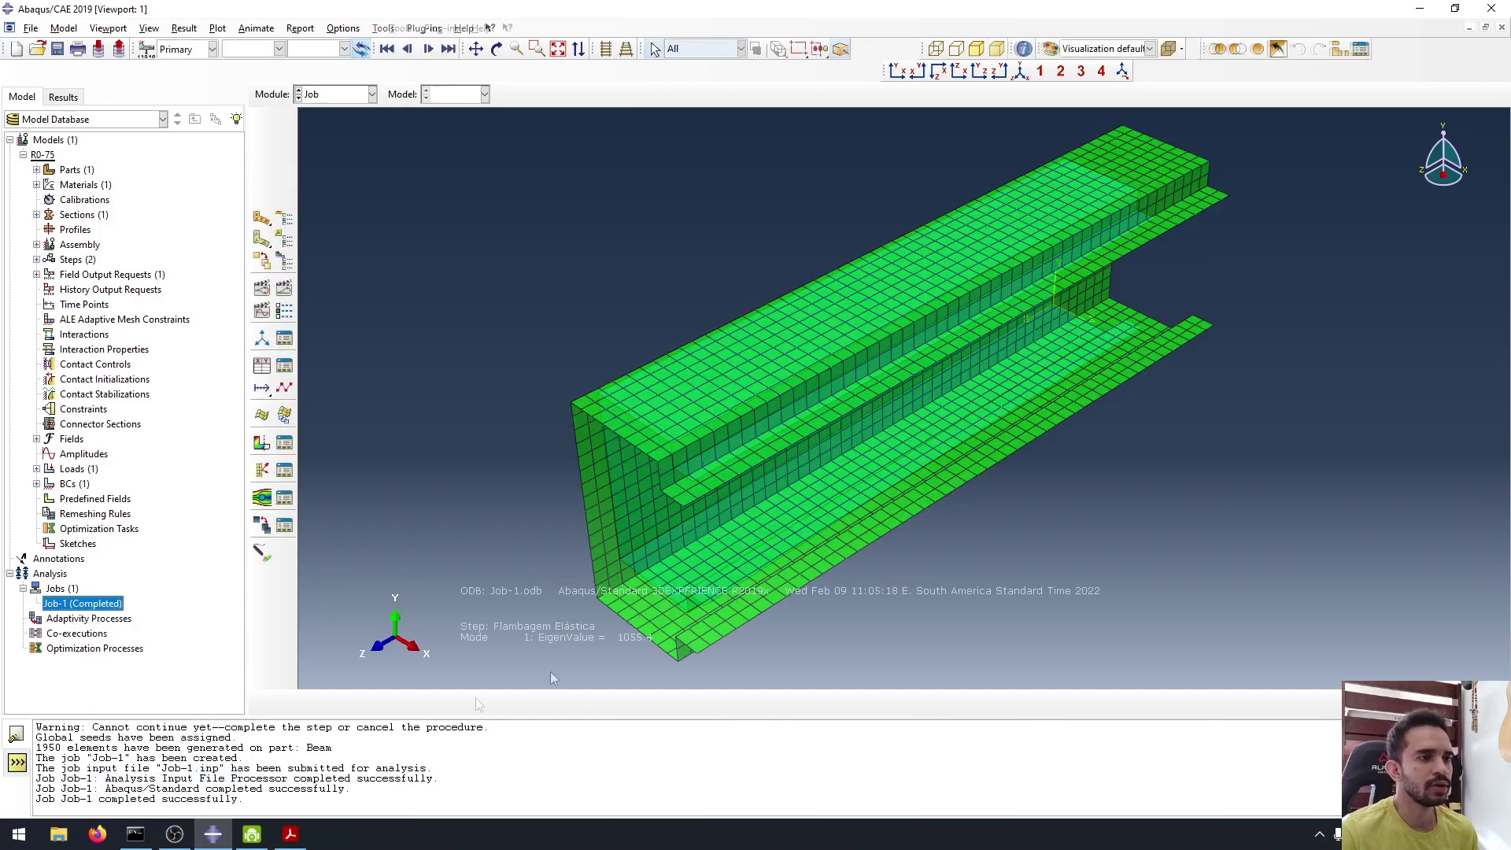
scroll(554, 305, "up", 5)
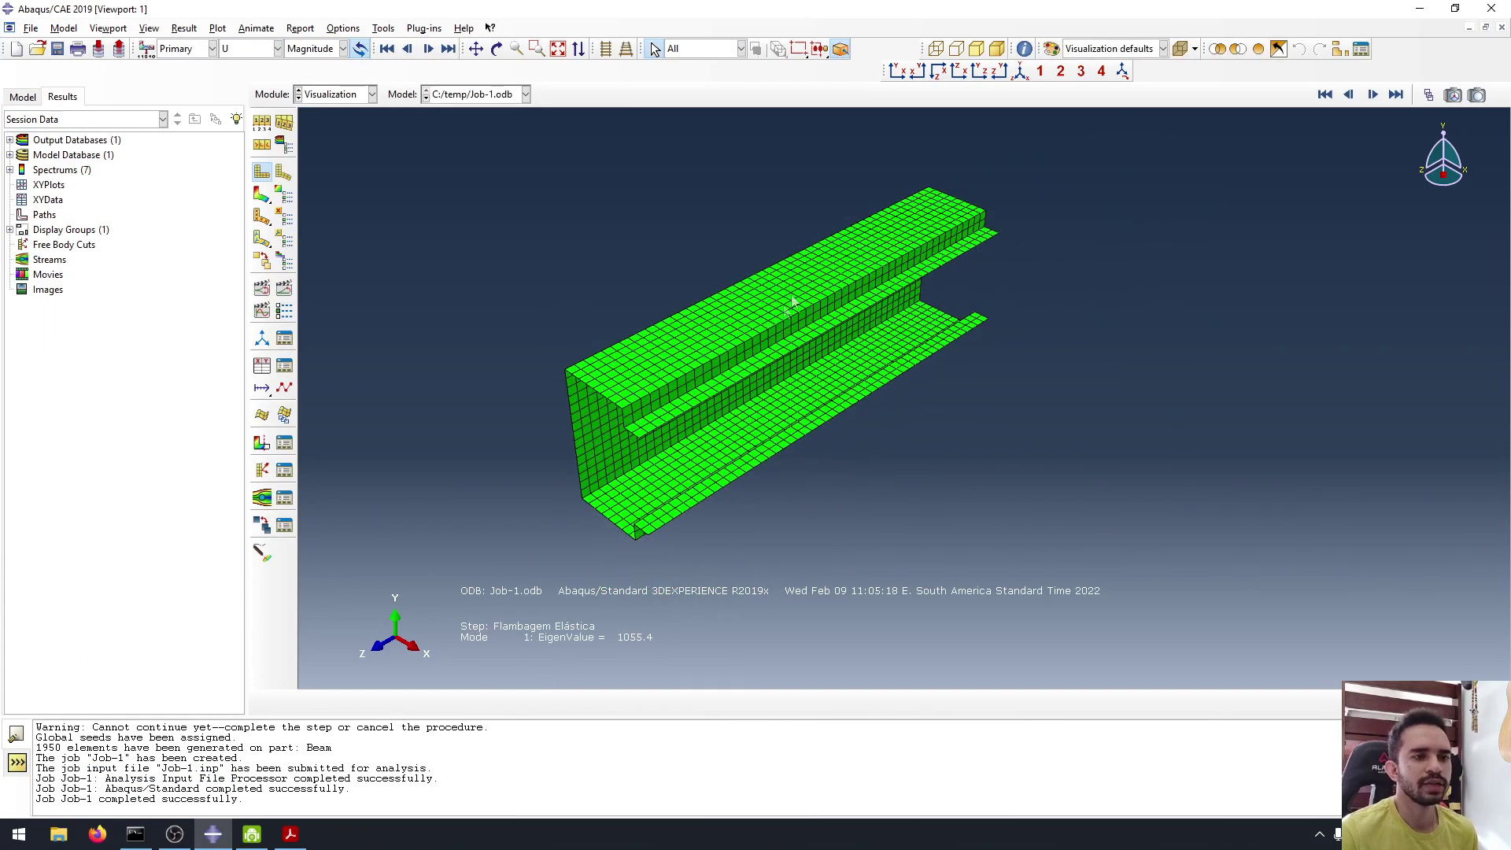
middle_click_drag(800, 287, 860, 276, "ctrl+alt")
scroll(803, 327, "up", 2)
scroll(803, 327, "down", 7)
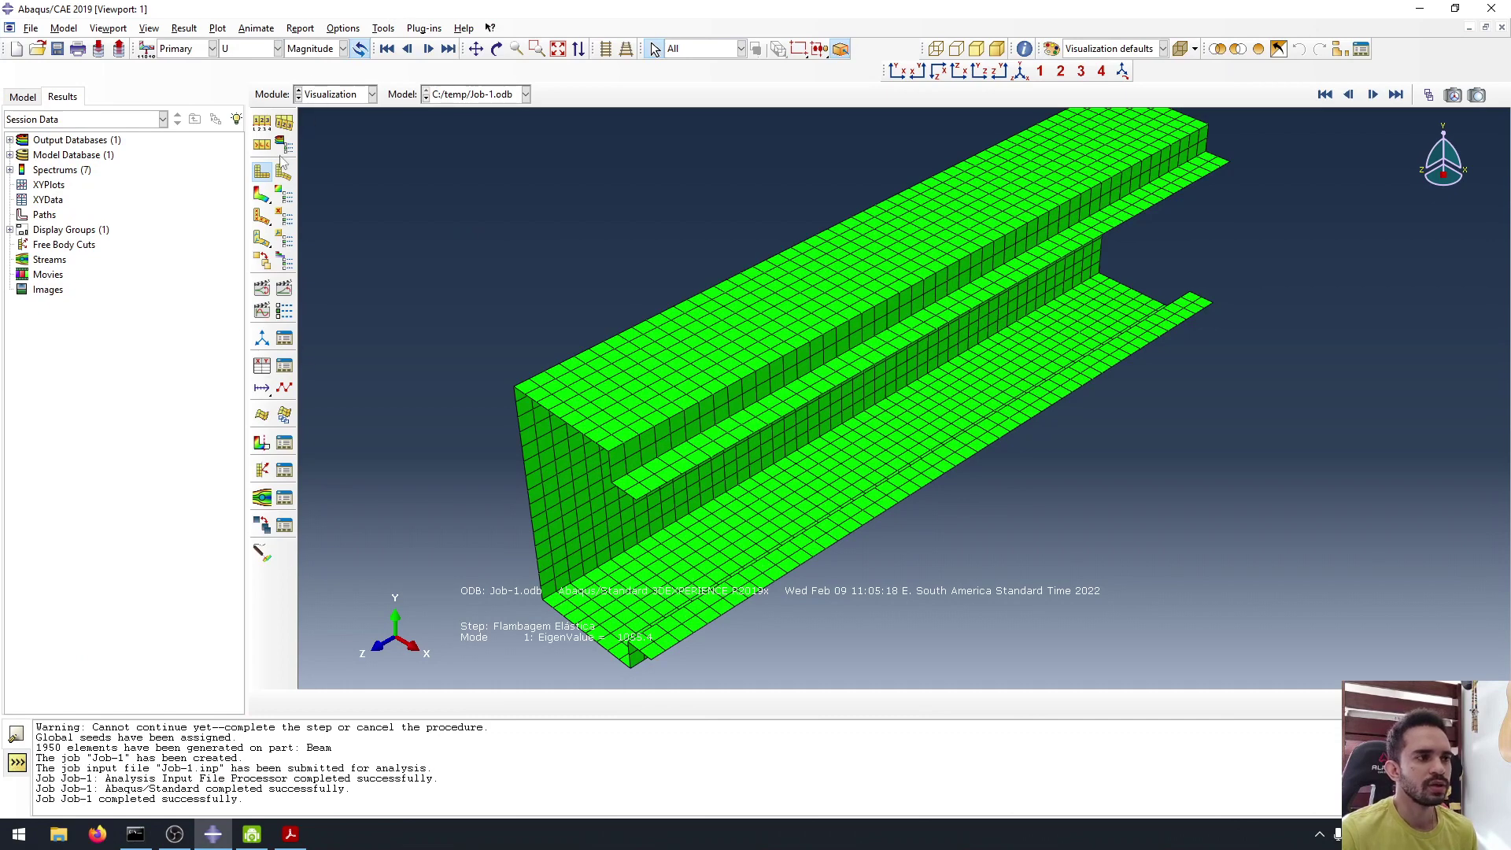
scroll(669, 292, "up", 2)
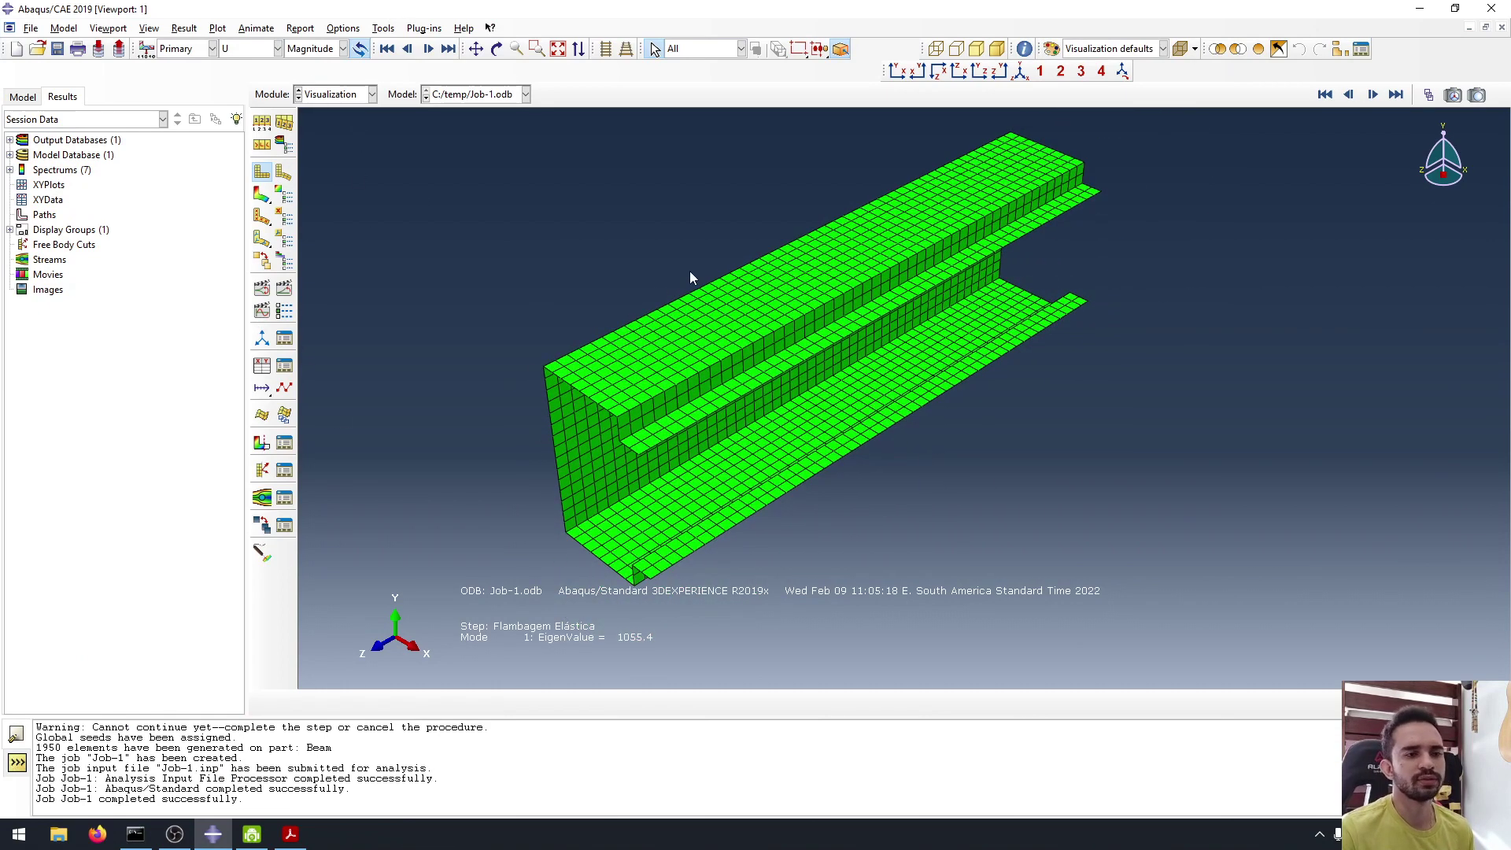
Plot displacement magnitude contours on the deformed beam and examine the shape of buckling mode 1 from several angles.
left_click(262, 193)
left_click_drag(817, 226, 837, 276, "ctrl+alt")
scroll(711, 248, "down", 2)
left_click_drag(711, 248, 749, 394, "ctrl+alt")
scroll(749, 394, "down", 2)
scroll(750, 395, "up", 3)
middle_click_drag(764, 394, 830, 350, "ctrl+alt")
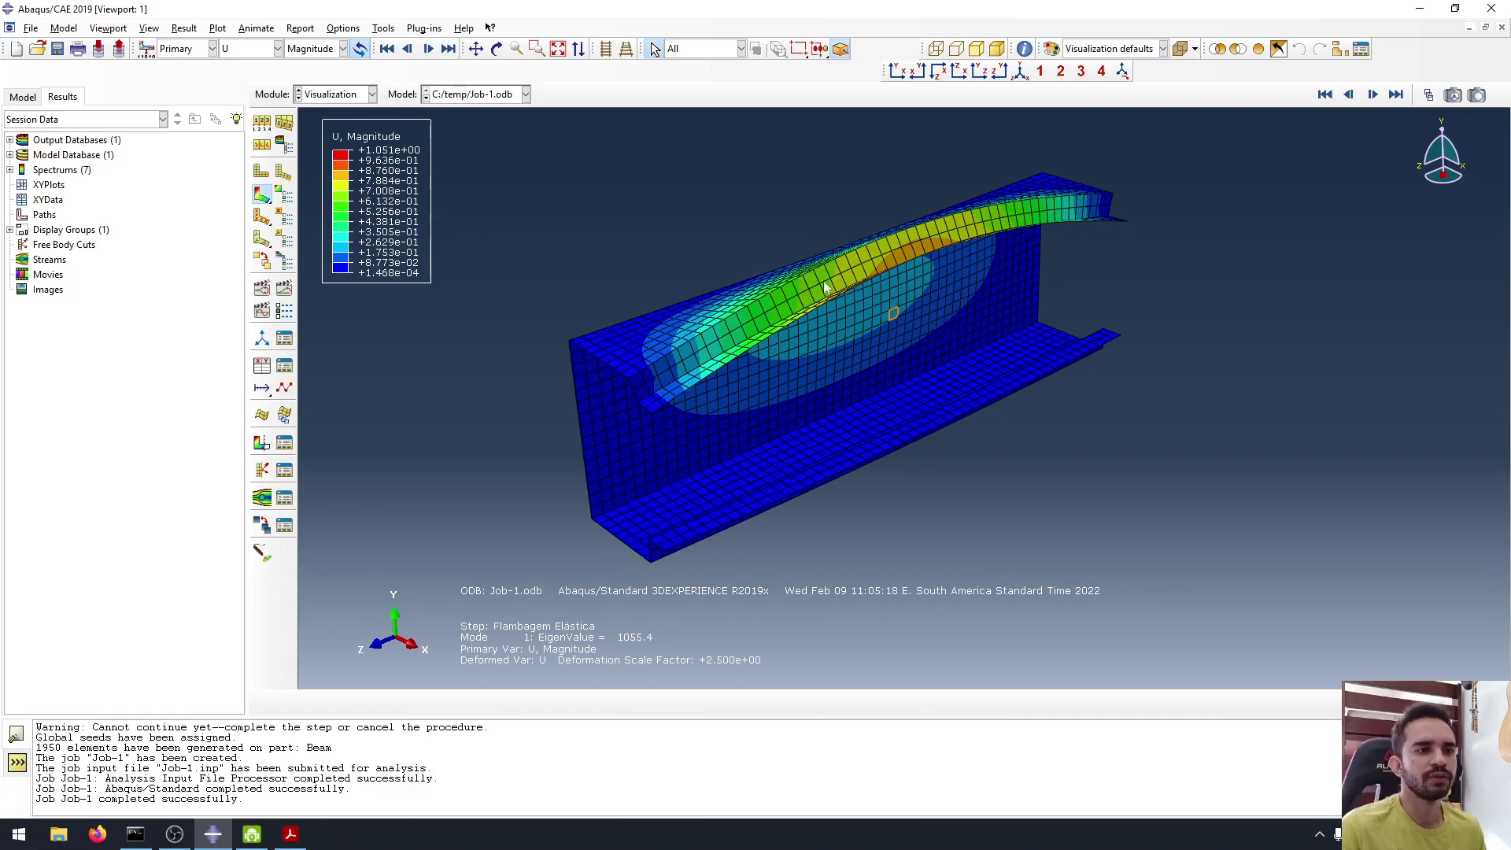
left_click_drag(839, 316, 884, 315, "ctrl+alt")
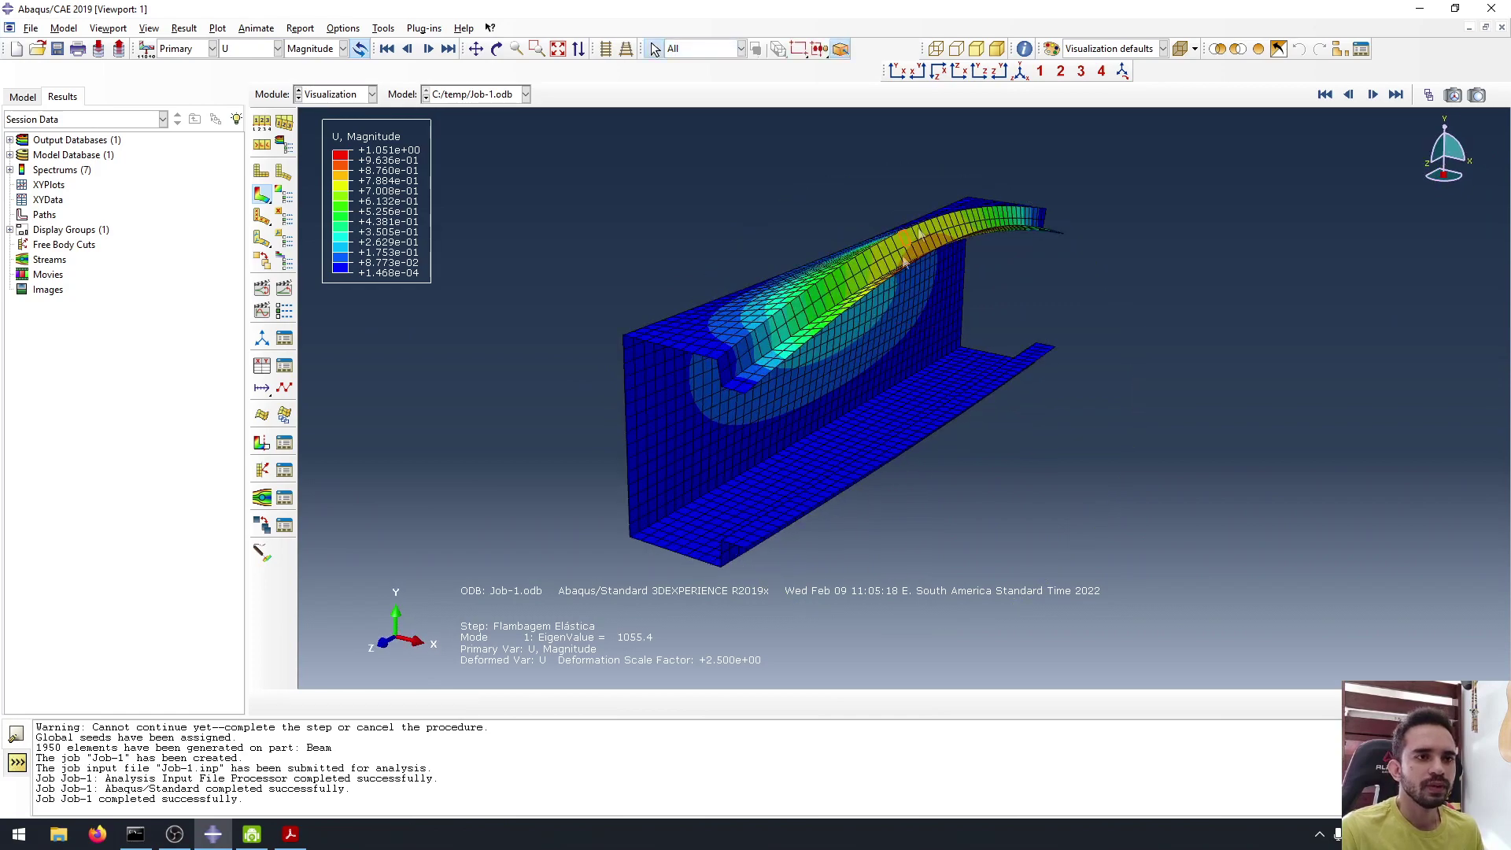
left_click_drag(937, 258, 859, 417, "ctrl+alt")
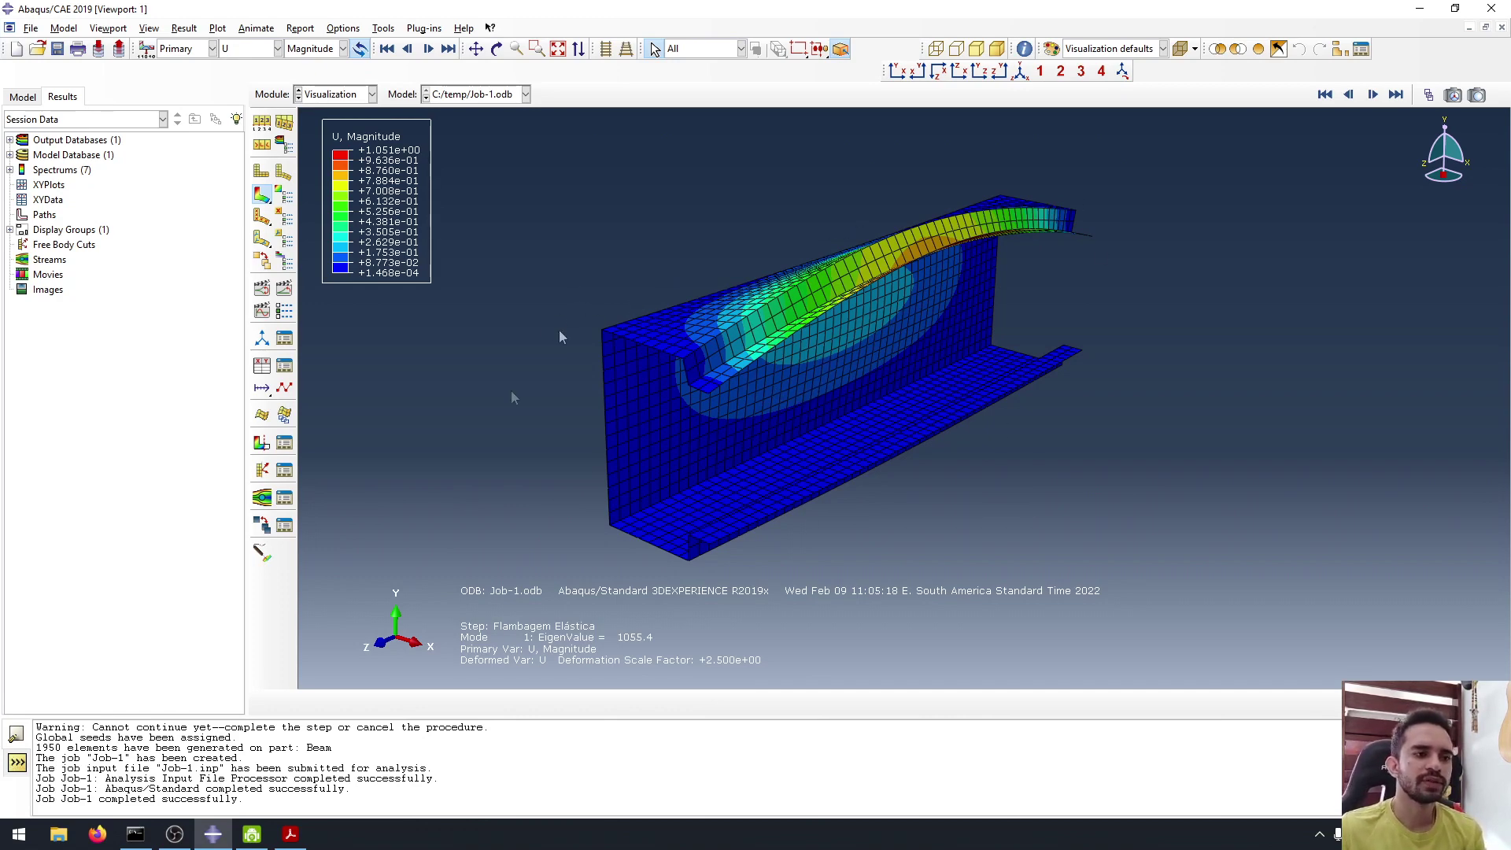
Display buckling mode 2, followed by the last mode, mode 3, in the contour plot.
left_click(1372, 96)
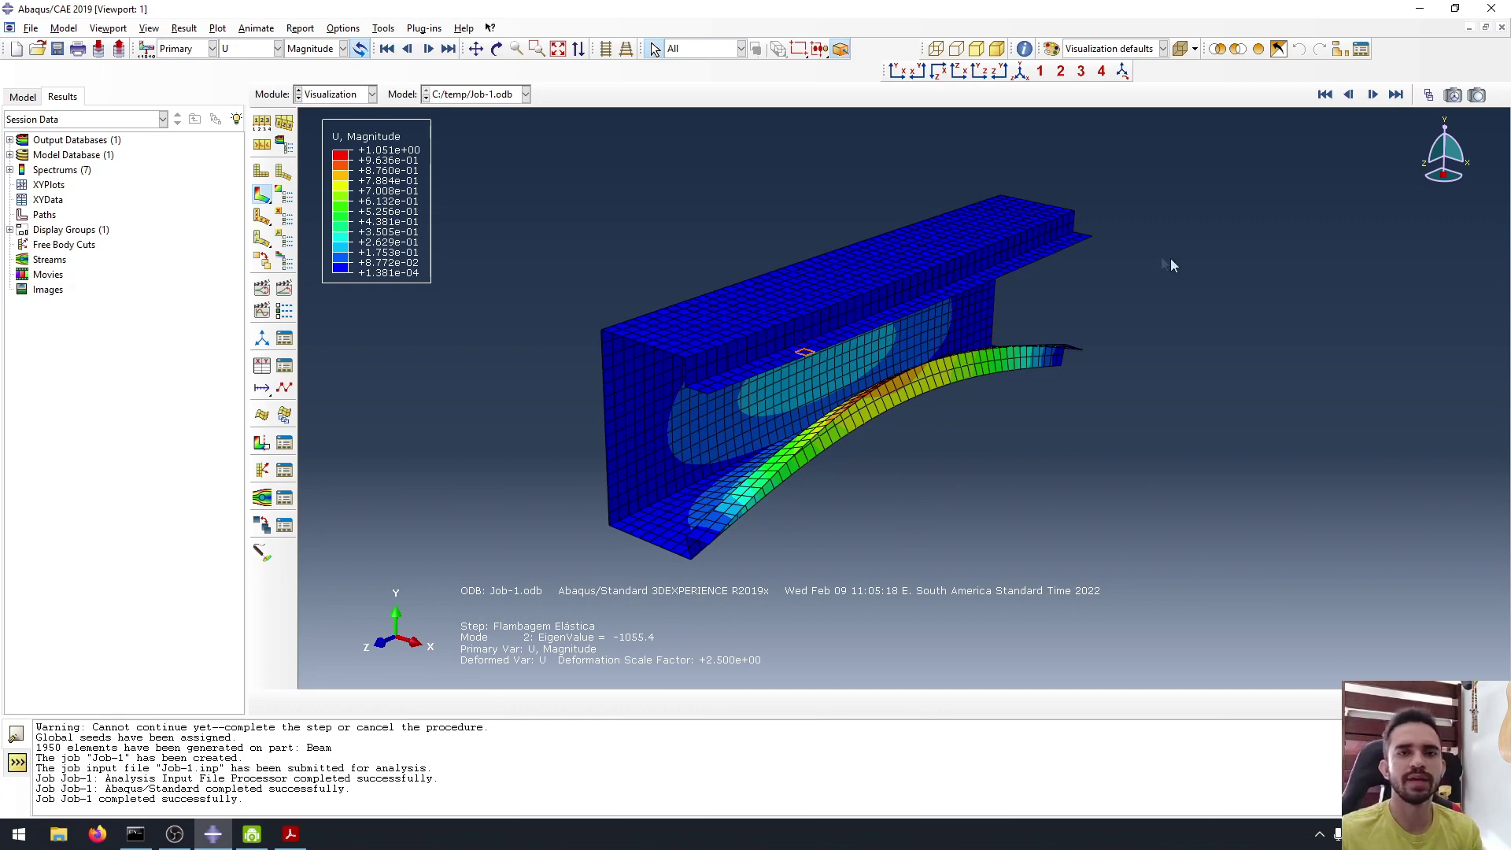
left_click(1394, 94)
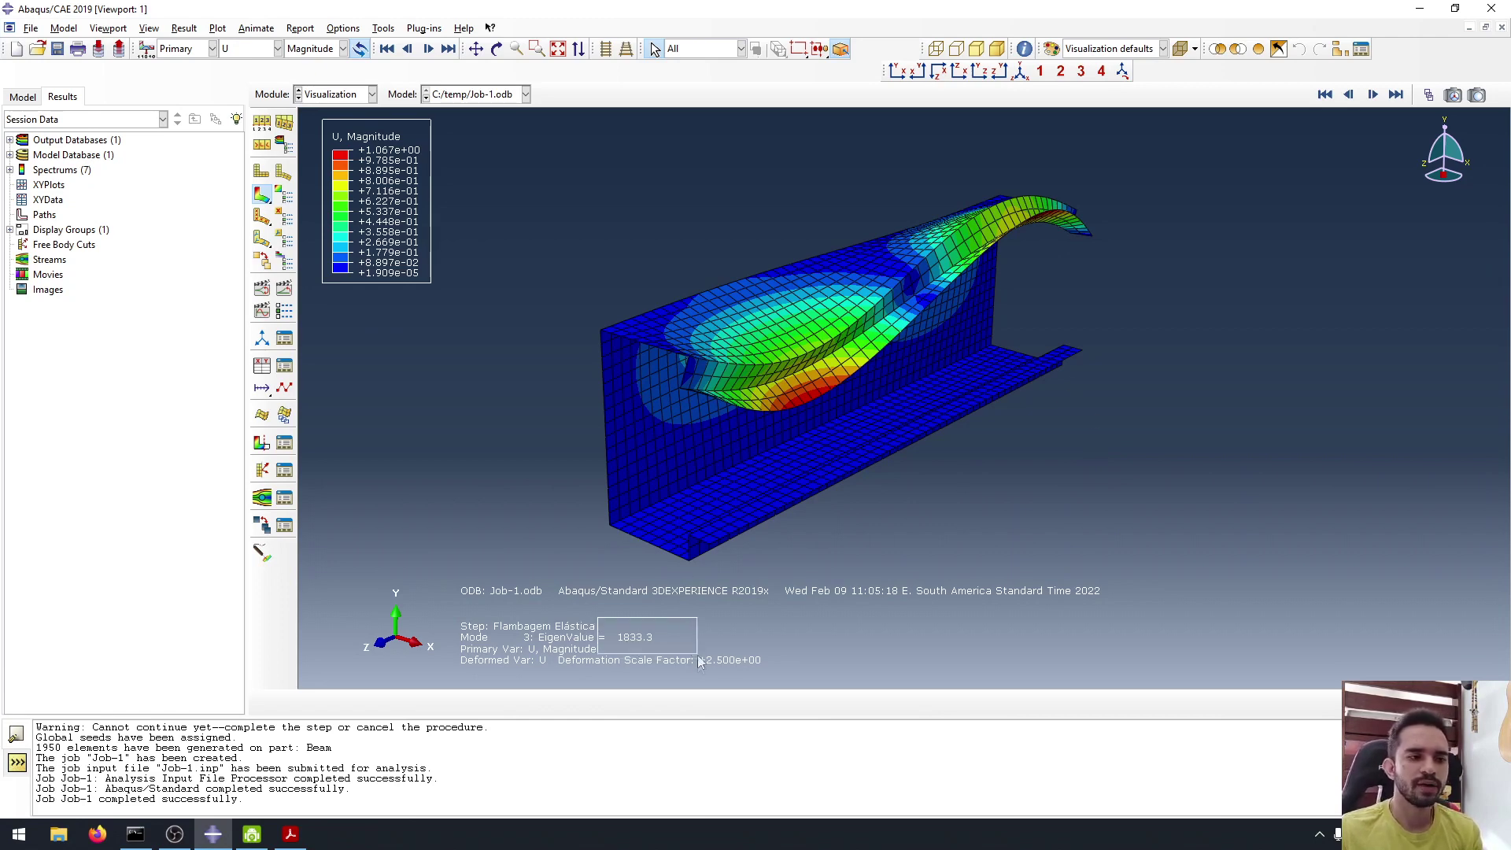
left_click_drag(826, 346, 887, 321, "ctrl+alt")
scroll(863, 272, "up", 2)
scroll(891, 261, "down", 4)
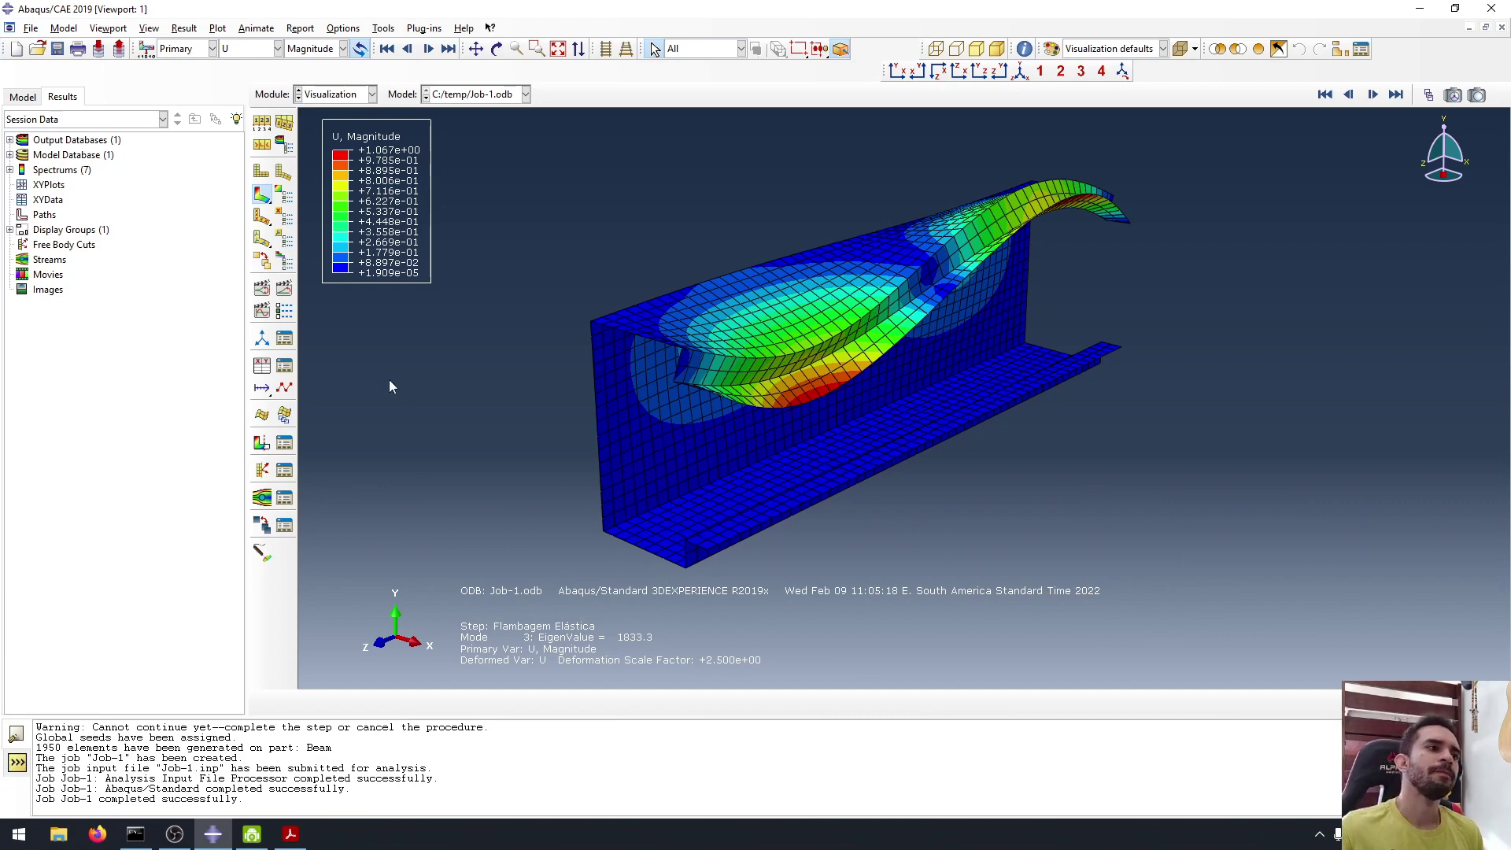
Examine the mode 3 deformed shape along the beam's upper flange, lip and web from several angles.
key("ctrl+alt")
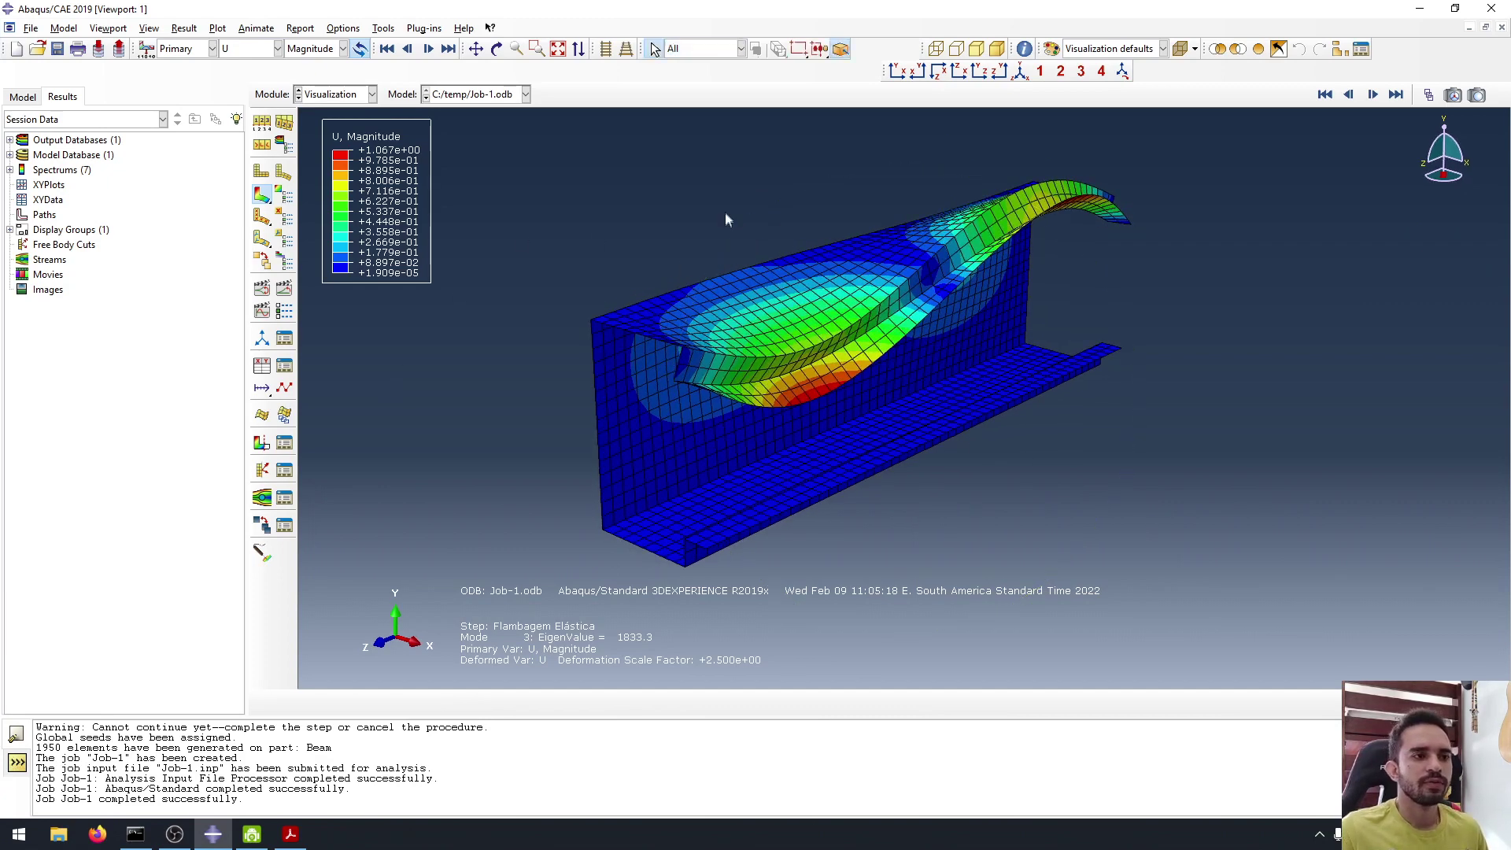
scroll(748, 293, "up", 1)
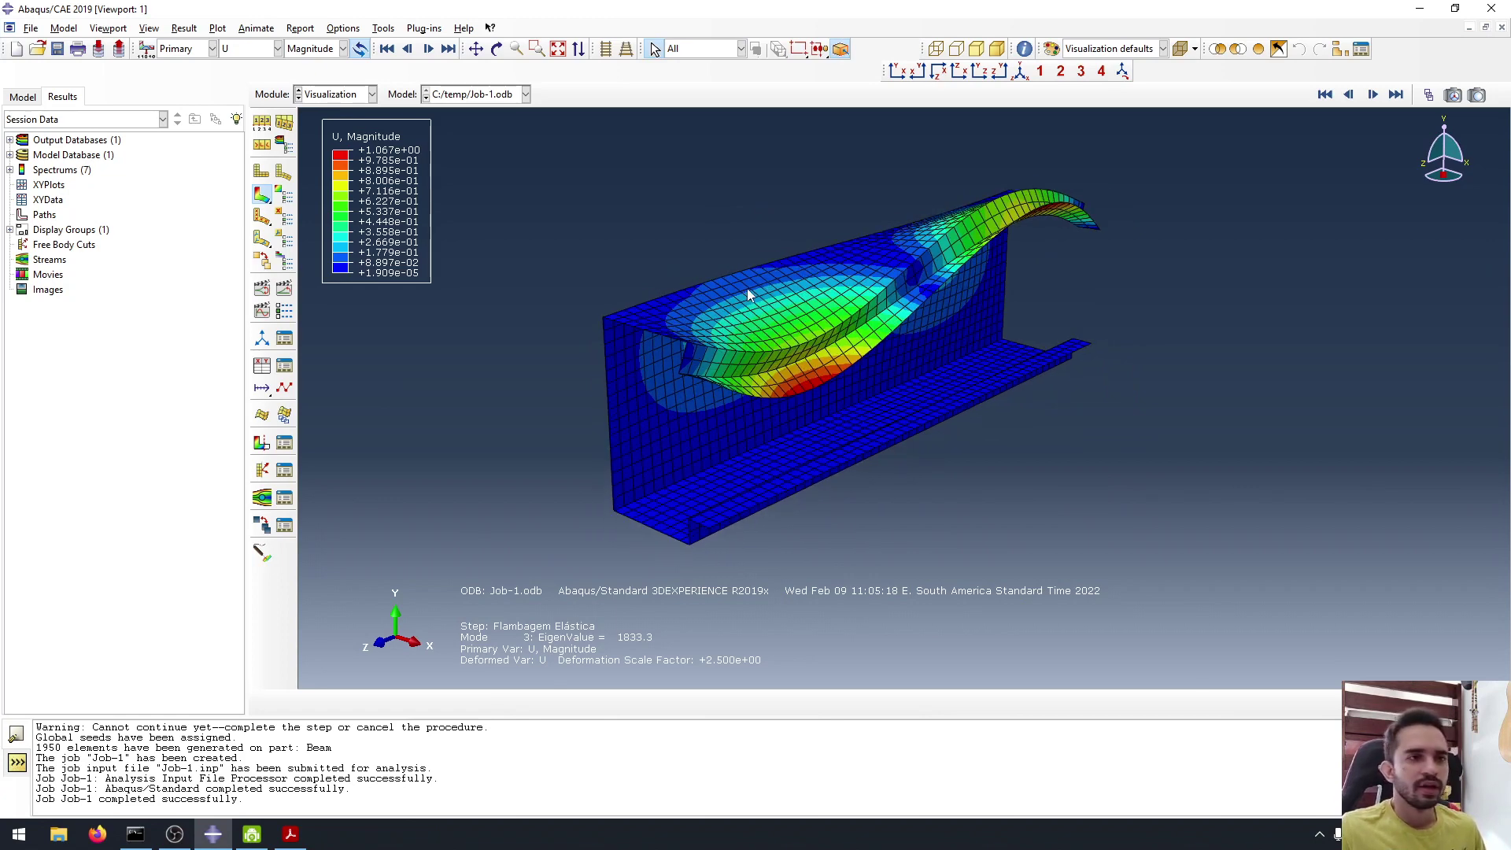
scroll(805, 268, "down", 3)
scroll(790, 373, "up", 3)
middle_click_drag(794, 358, 778, 335, "ctrl+alt")
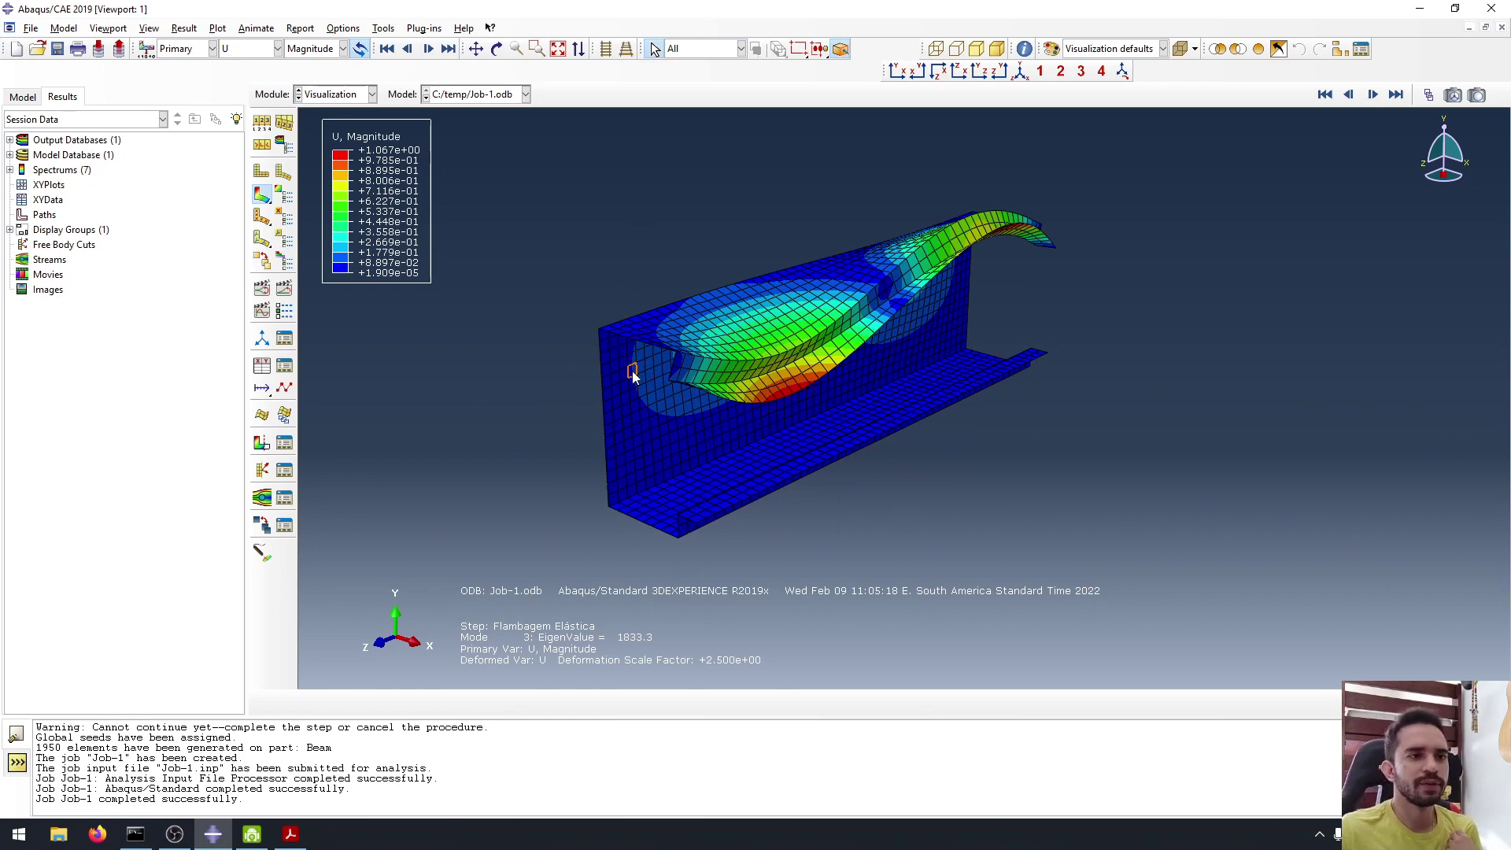
scroll(635, 372, "up", 1)
scroll(634, 368, "down", 2)
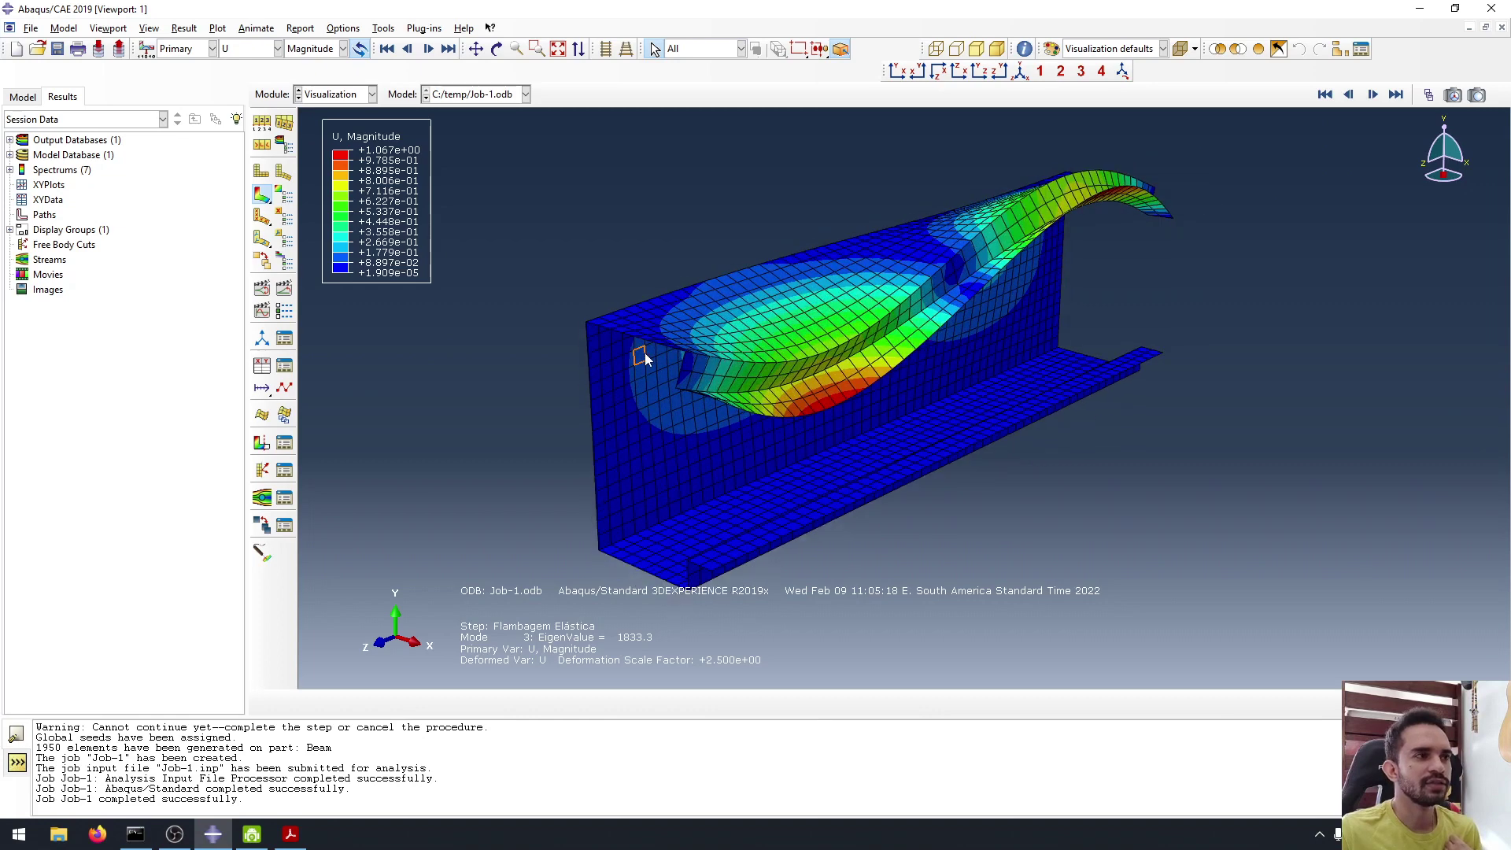
left_click_drag(803, 223, 779, 233, "ctrl+alt")
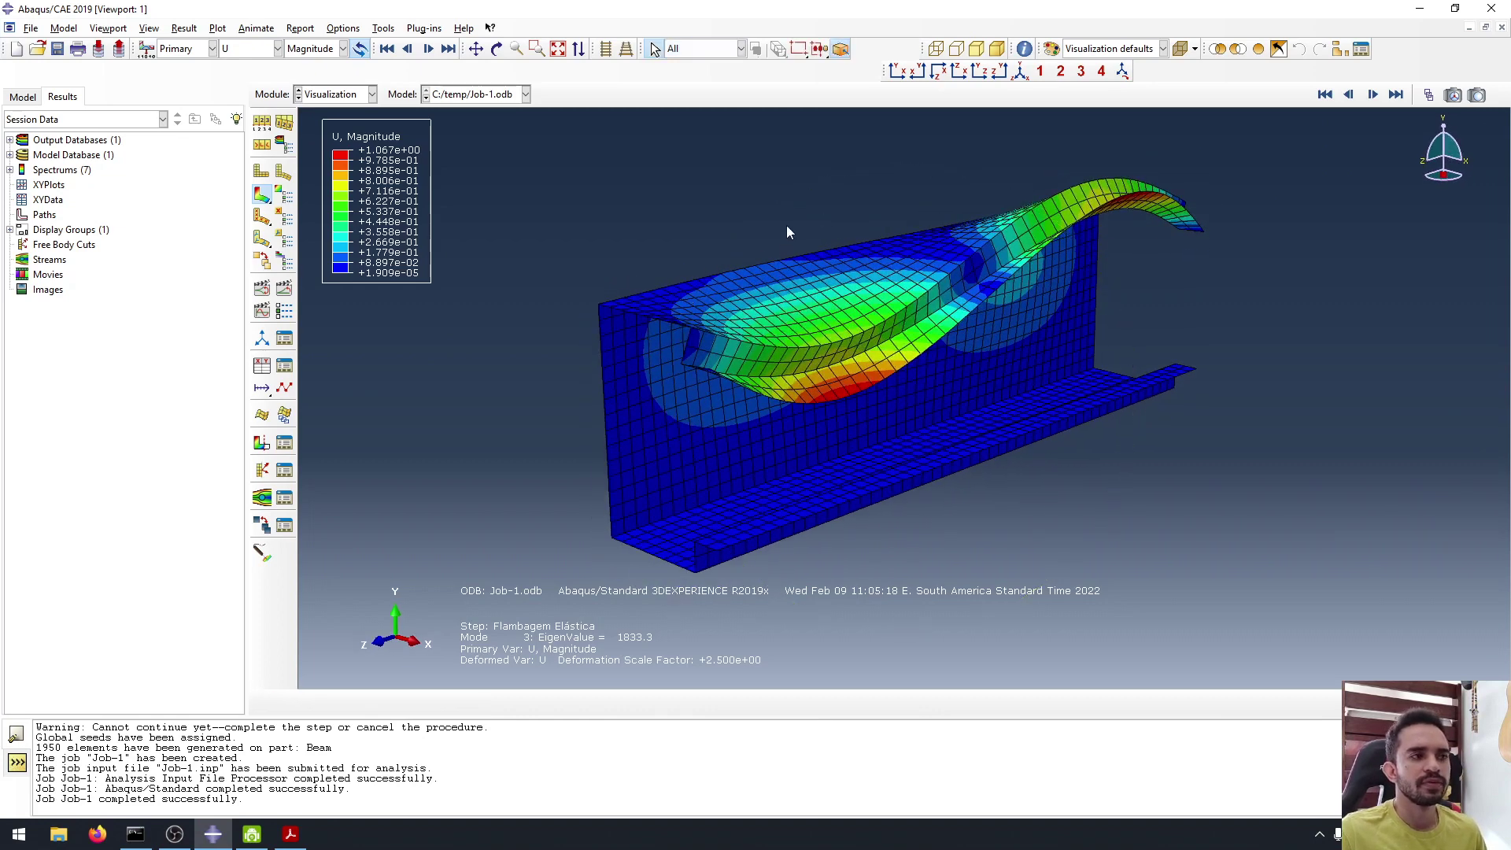